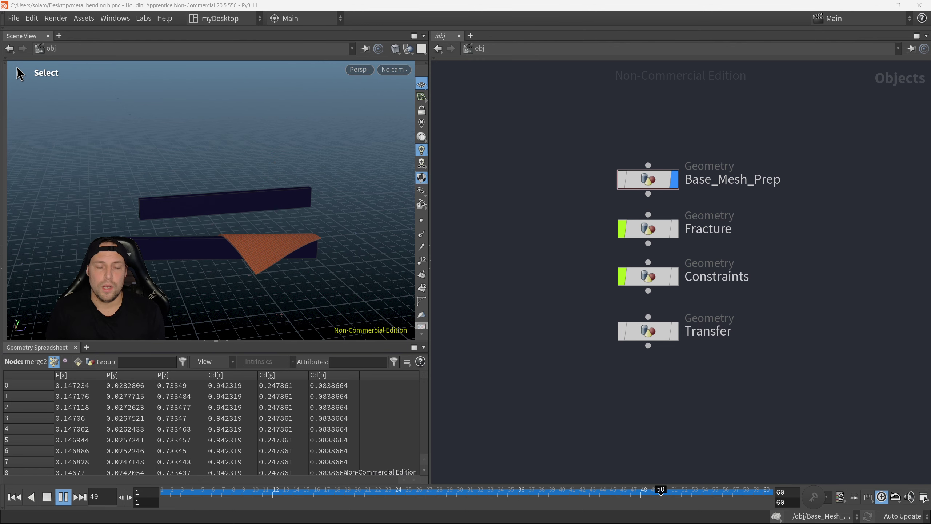
Return to the first frame and scrub the simulation to frame 19, examining how the falling metal sheet bends on the beams
{"action": "left_click", "coordinate": [14, 497]}
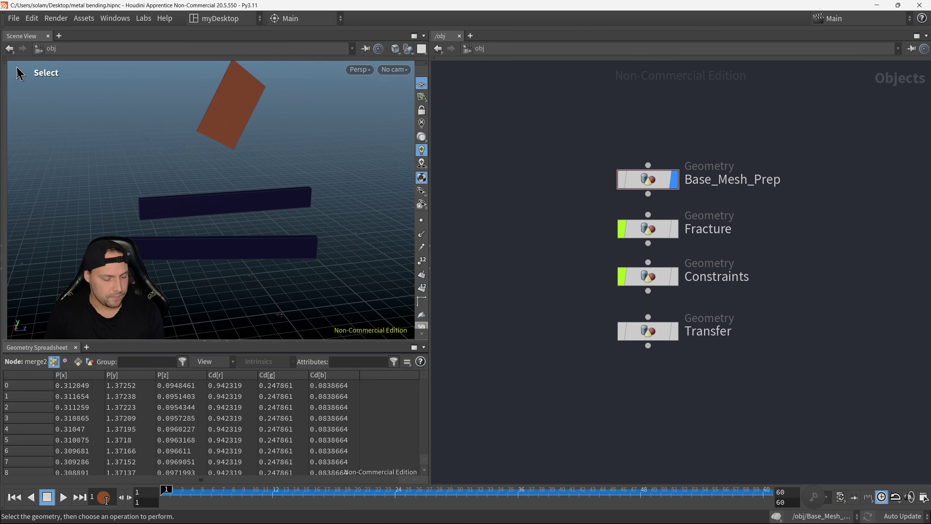
{"action": "left_click_drag", "start_coordinate": [213, 493], "coordinate": [335, 487]}
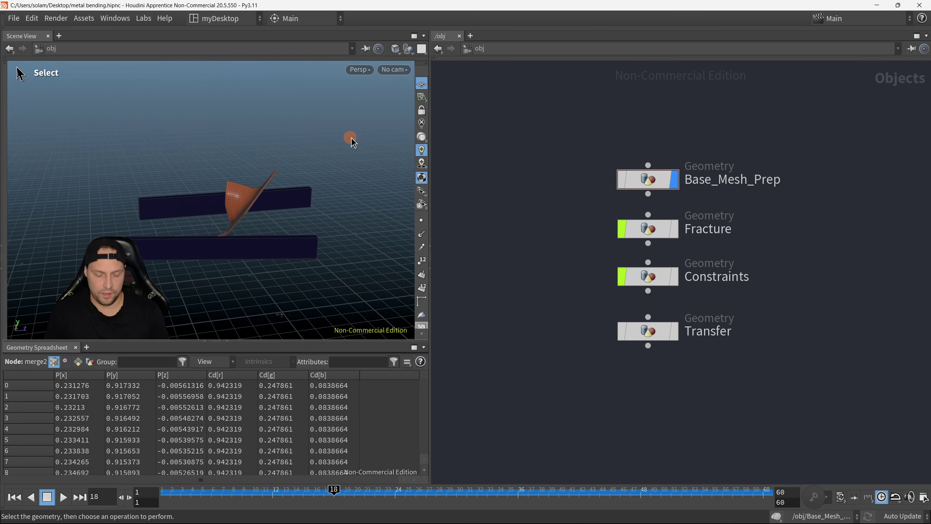
{"action": "left_click_drag", "start_coordinate": [212, 189], "coordinate": [324, 187]}
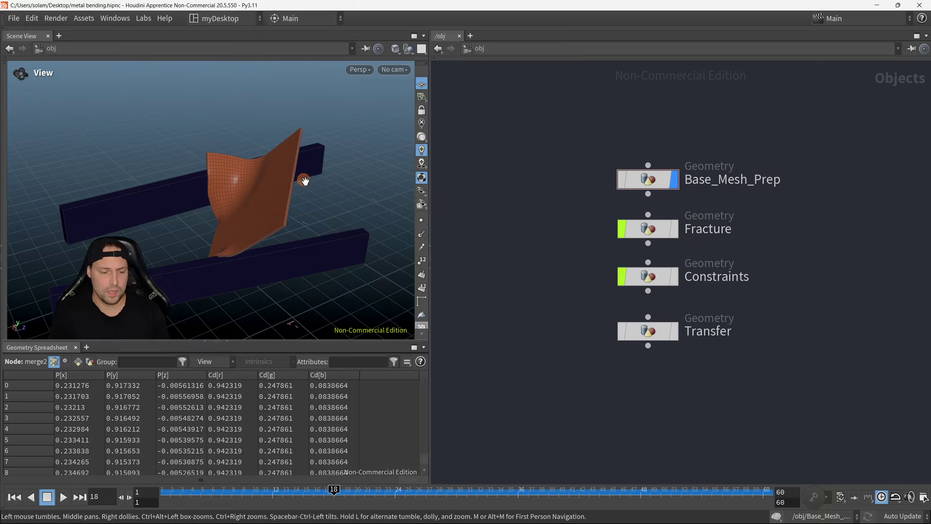
{"action": "left_click_drag", "start_coordinate": [310, 179], "coordinate": [313, 178]}
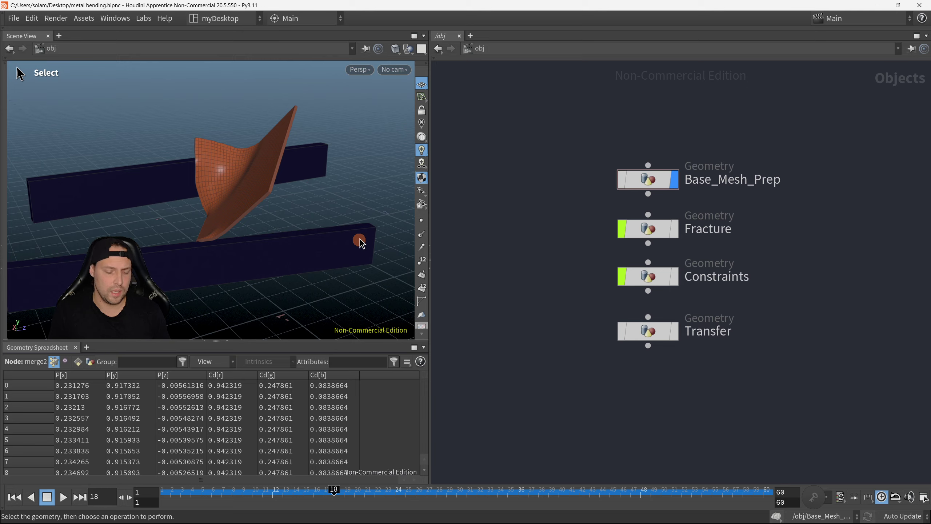
{"action": "left_click_drag", "start_coordinate": [323, 493], "coordinate": [375, 483]}
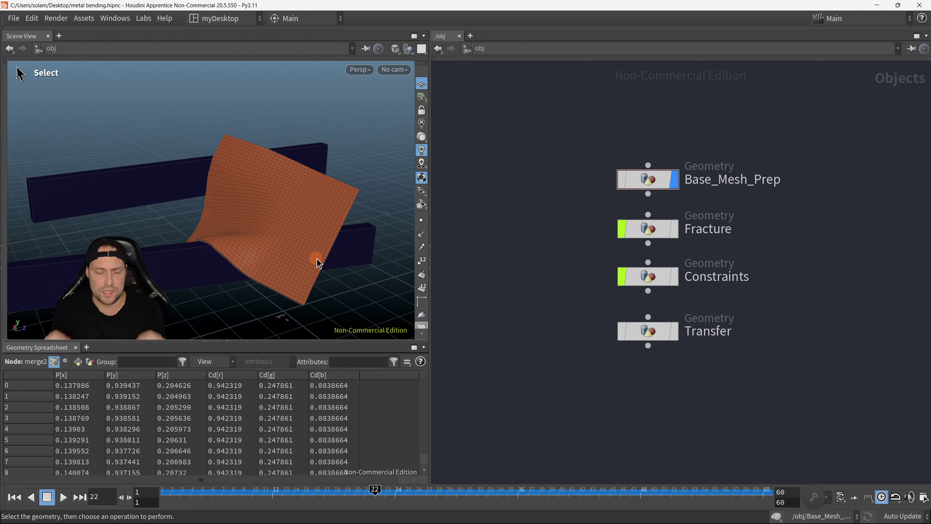
{"action": "scroll", "coordinate": [308, 229], "scroll_direction": "down", "scroll_amount": 3}
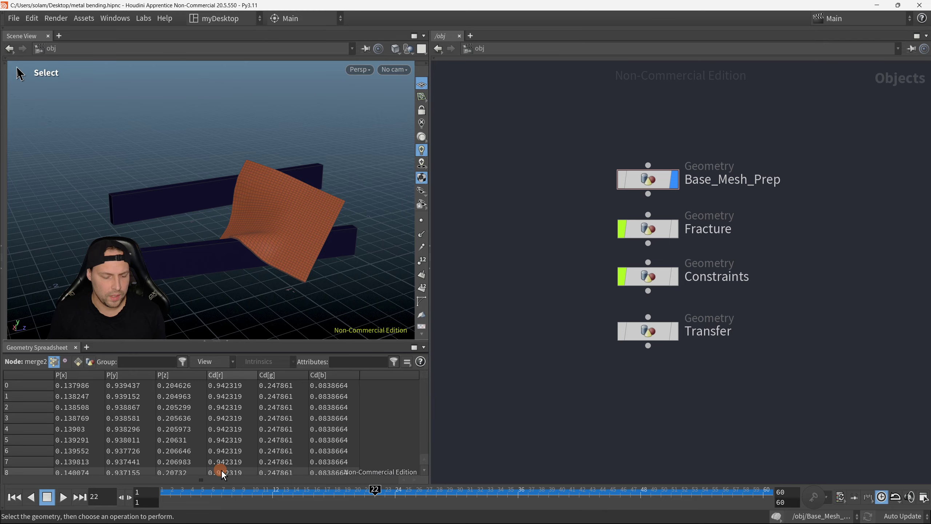
{"action": "left_click_drag", "start_coordinate": [206, 495], "coordinate": [346, 483]}
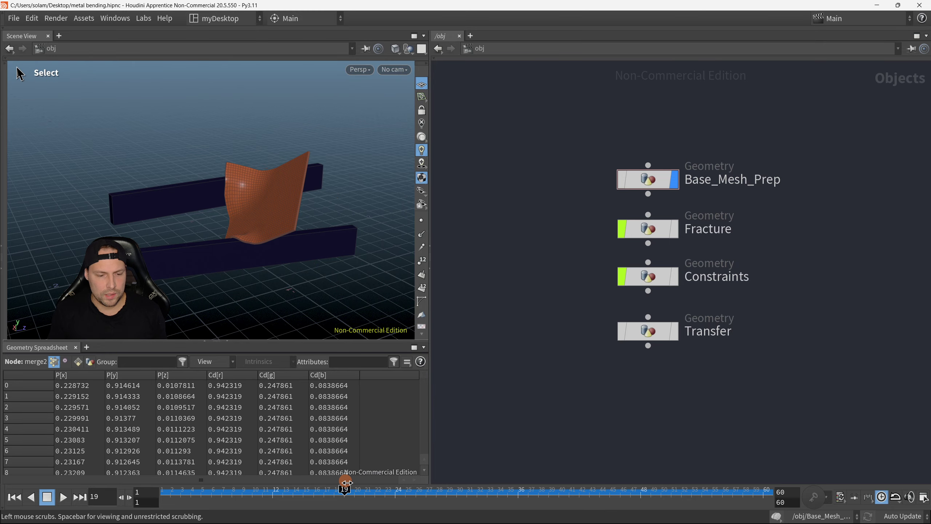
Examine the bent sheet and the two collision beams at close range from several angles
{"action": "left_click", "coordinate": [813, 176]}
{"action": "left_click_drag", "start_coordinate": [632, 116], "coordinate": [794, 208]}
{"action": "left_click", "coordinate": [594, 223]}
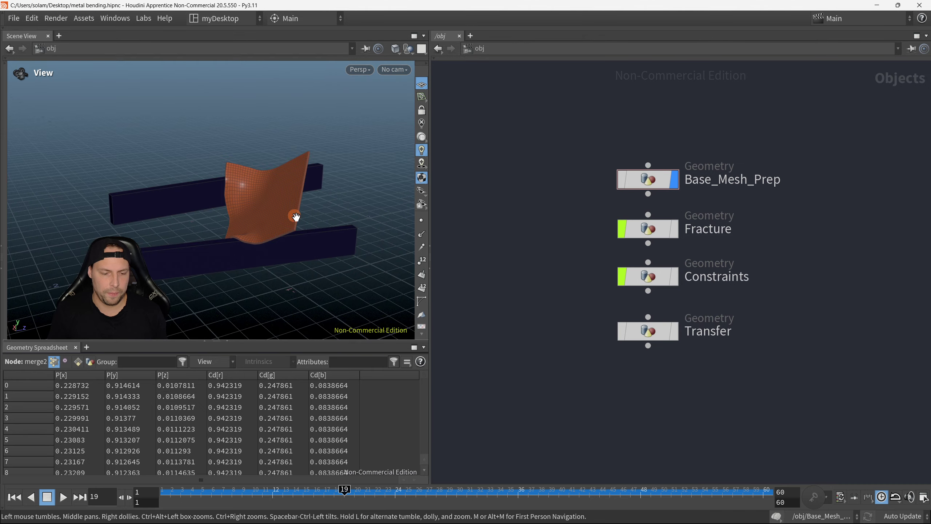
{"action": "left_click_drag", "start_coordinate": [297, 214], "coordinate": [282, 217]}
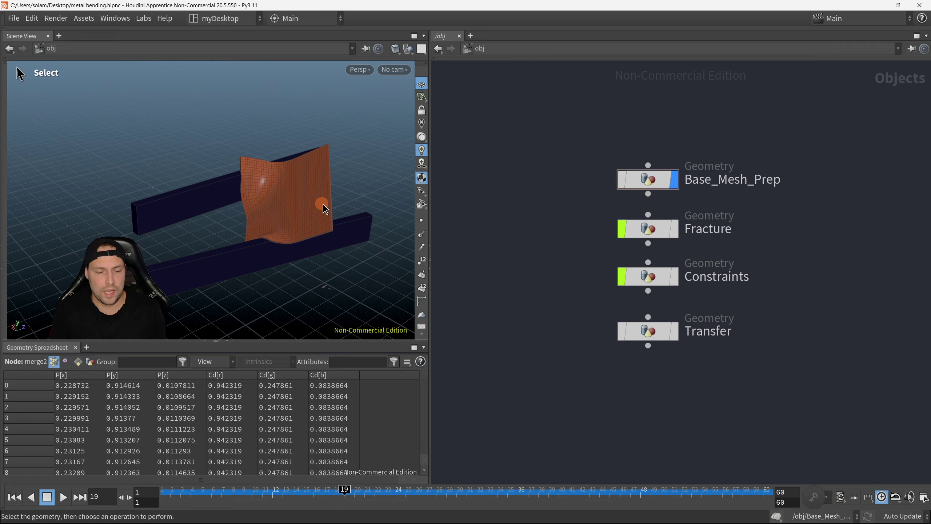
{"action": "key", "text": "Escape"}
{"action": "left_click_drag", "start_coordinate": [322, 204], "coordinate": [324, 181]}
{"action": "key", "text": "s"}
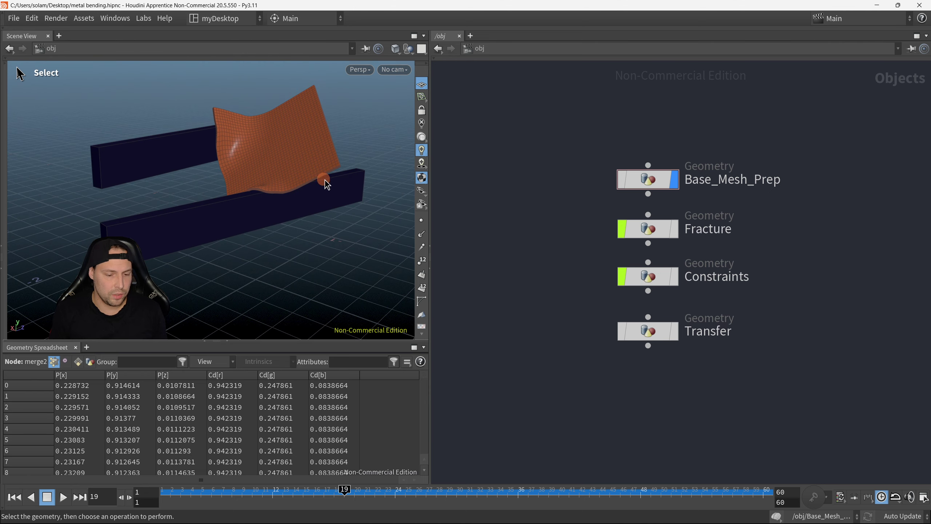
{"action": "key", "text": "F8"}
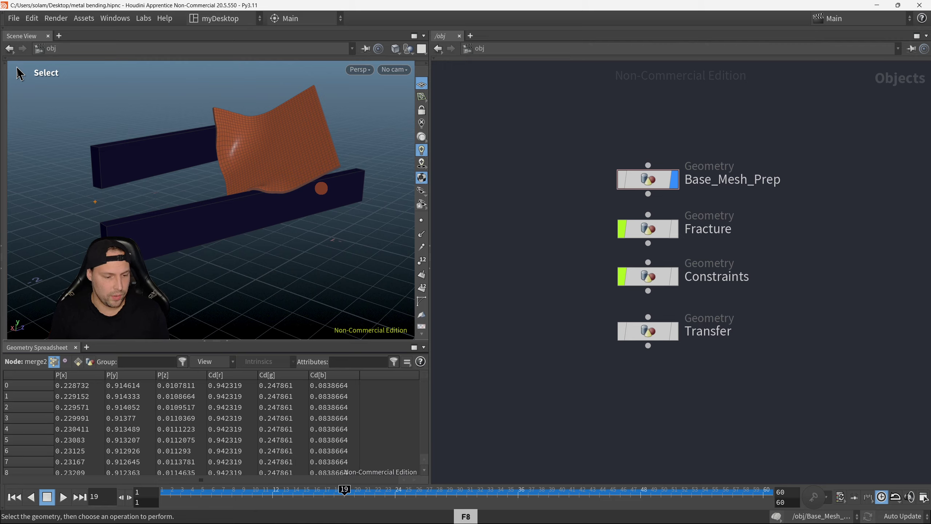
{"action": "left_click_drag", "start_coordinate": [120, 128], "coordinate": [215, 180]}
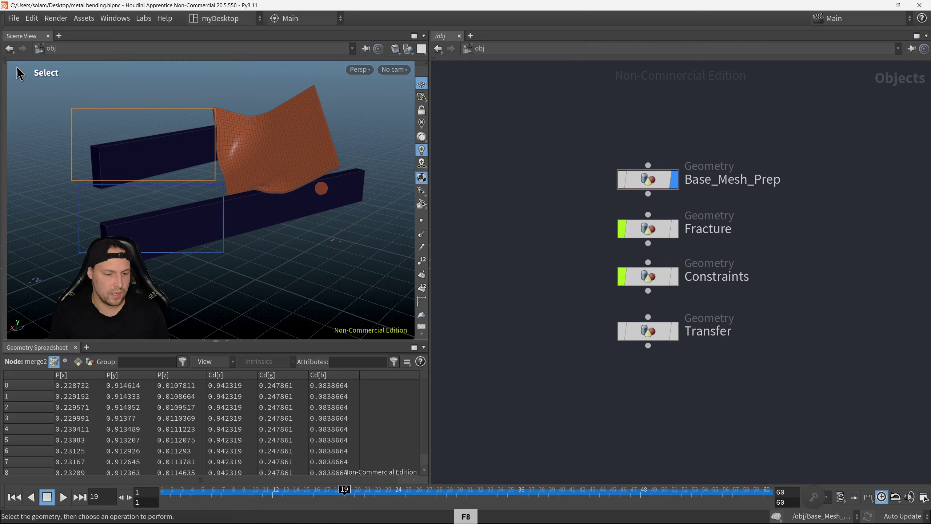
{"action": "left_click_drag", "start_coordinate": [223, 252], "coordinate": [241, 275]}
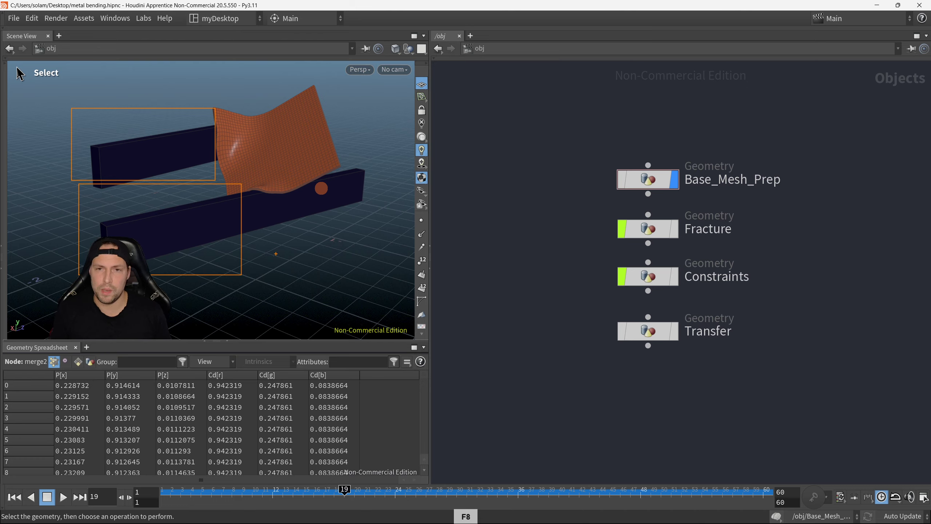
{"action": "left_click", "coordinate": [281, 249]}
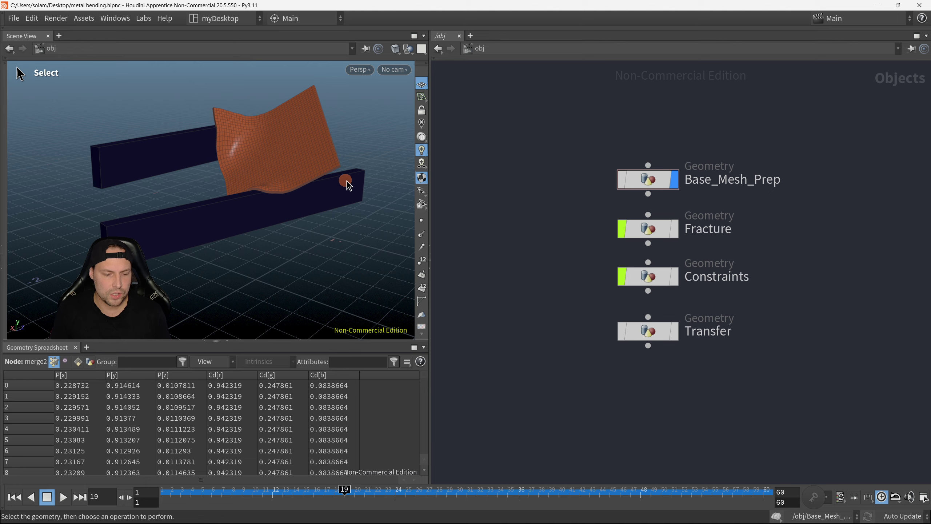
Scrub the simulation to frame 24 and inspect the sheet's deformation over the front beam from the side
{"action": "key", "text": "Escape"}
{"action": "left_click_drag", "start_coordinate": [194, 209], "coordinate": [290, 213]}
{"action": "key", "text": "s"}
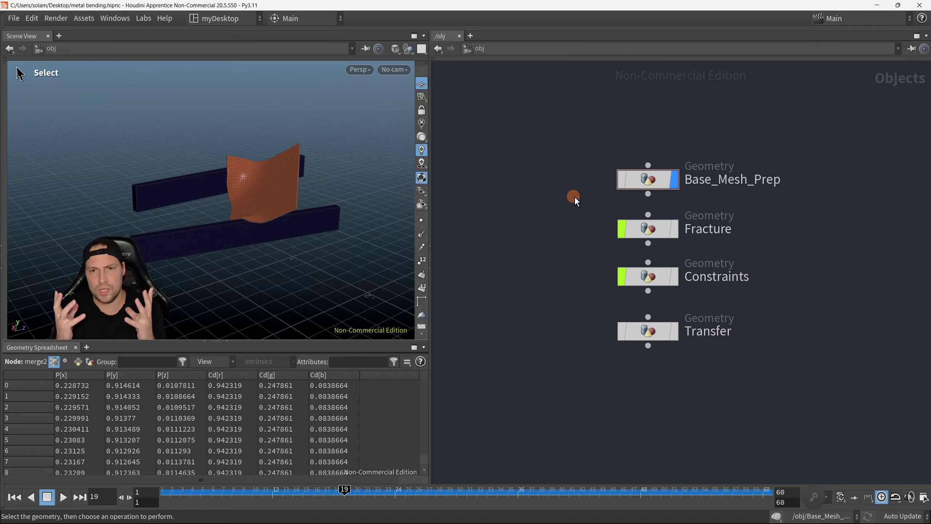
{"action": "left_click_drag", "start_coordinate": [332, 492], "coordinate": [402, 481]}
{"action": "left_click_drag", "start_coordinate": [279, 220], "coordinate": [317, 216], "text": "alt"}
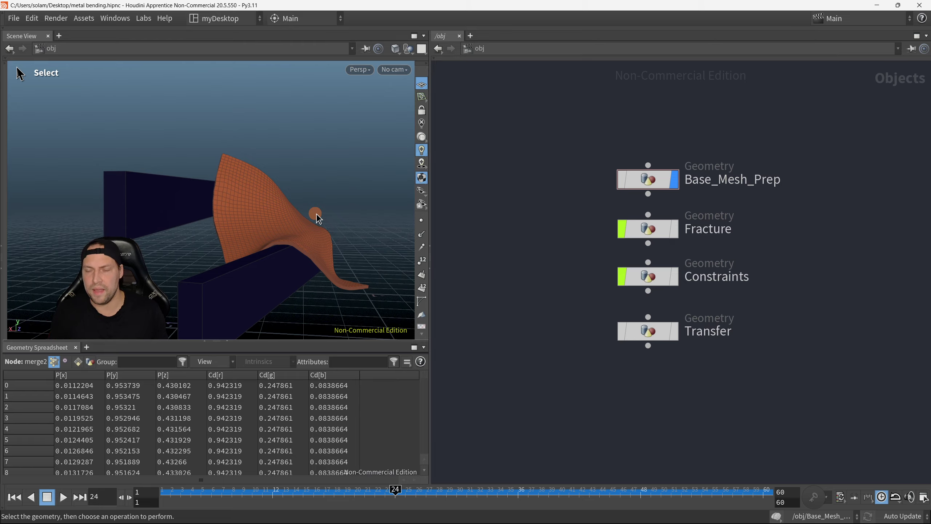
Hide Base_Mesh_Prep, display the Fracture object instead, and inspect the fractured pieces of the sheet
{"action": "left_click_drag", "start_coordinate": [651, 166], "coordinate": [688, 192]}
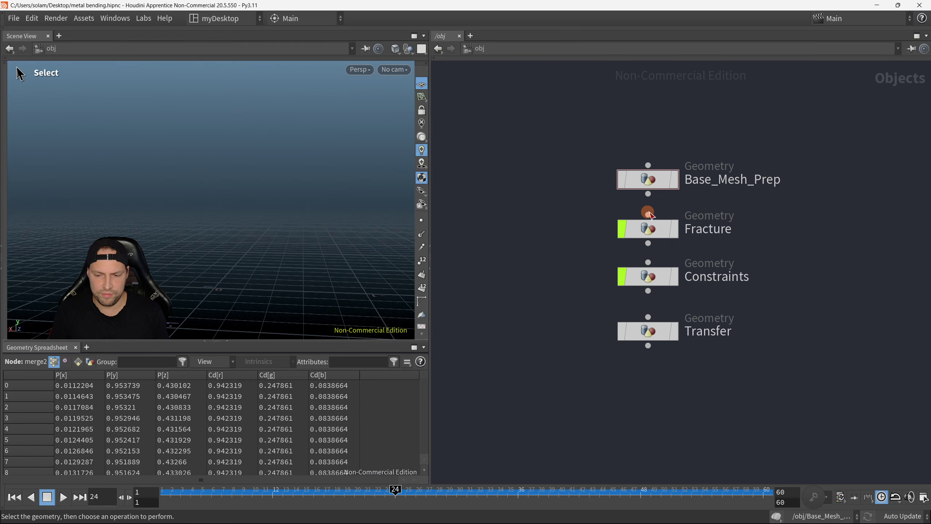
{"action": "left_click", "coordinate": [673, 229]}
{"action": "key", "text": "Escape"}
{"action": "left_click_drag", "start_coordinate": [211, 249], "coordinate": [305, 171]}
{"action": "key", "text": "s"}
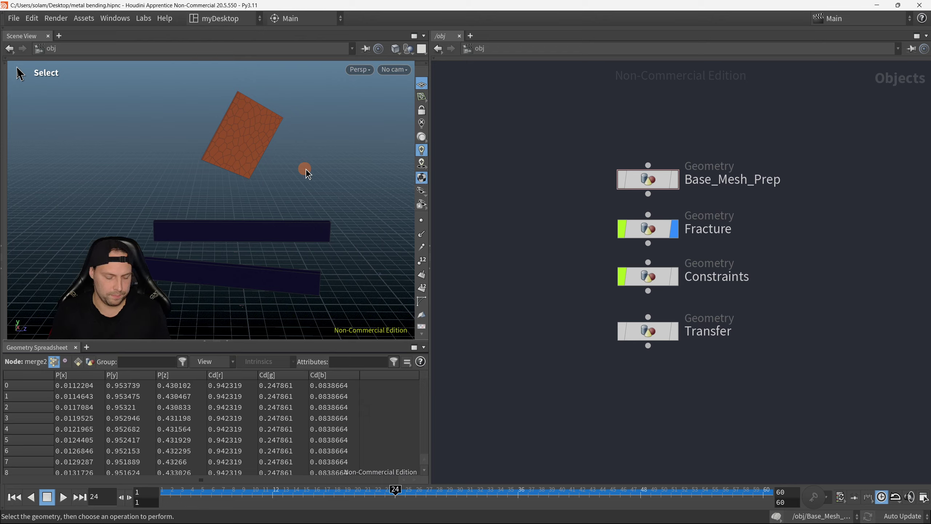
{"action": "right_click_drag", "start_coordinate": [193, 130], "coordinate": [267, 110], "text": "alt"}
{"action": "left_click", "coordinate": [267, 110]}
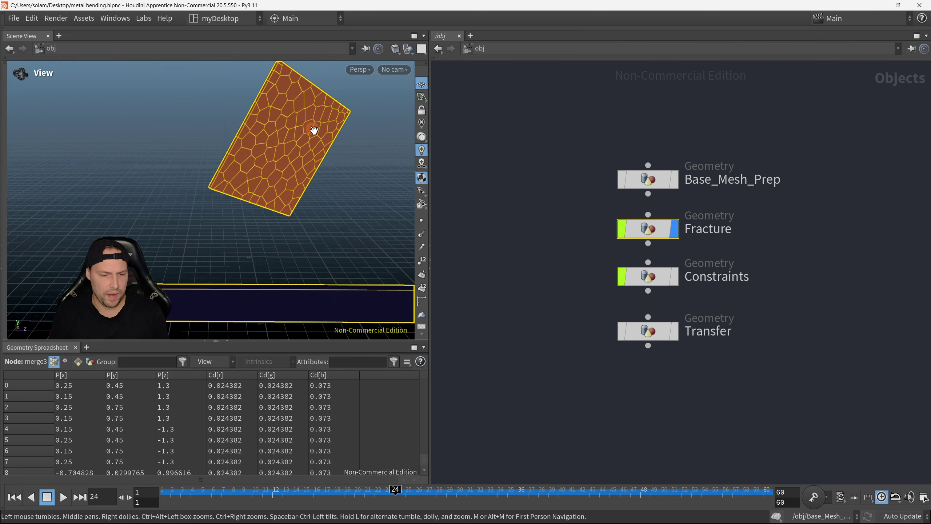
{"action": "left_click", "coordinate": [370, 156]}
{"action": "left_click_drag", "start_coordinate": [360, 151], "coordinate": [308, 147]}
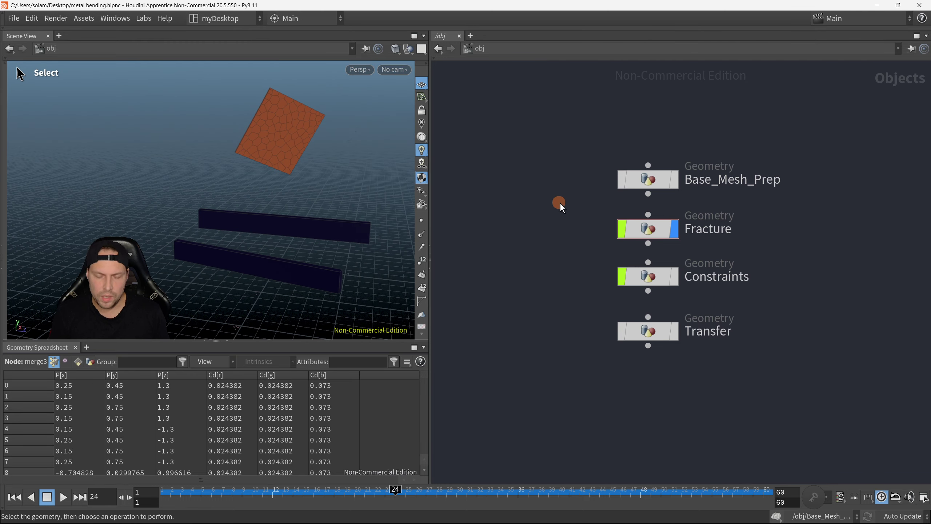
Hide the Fracture object and display Constraints to view the constraint lines on the bent sheet
{"action": "left_click_drag", "start_coordinate": [609, 223], "coordinate": [512, 274]}
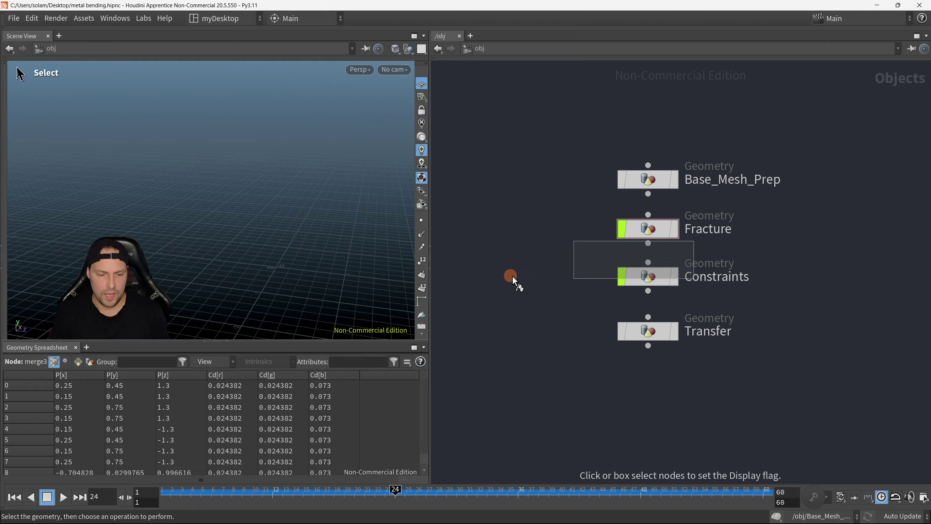
{"action": "left_click_drag", "start_coordinate": [446, 256], "coordinate": [525, 182]}
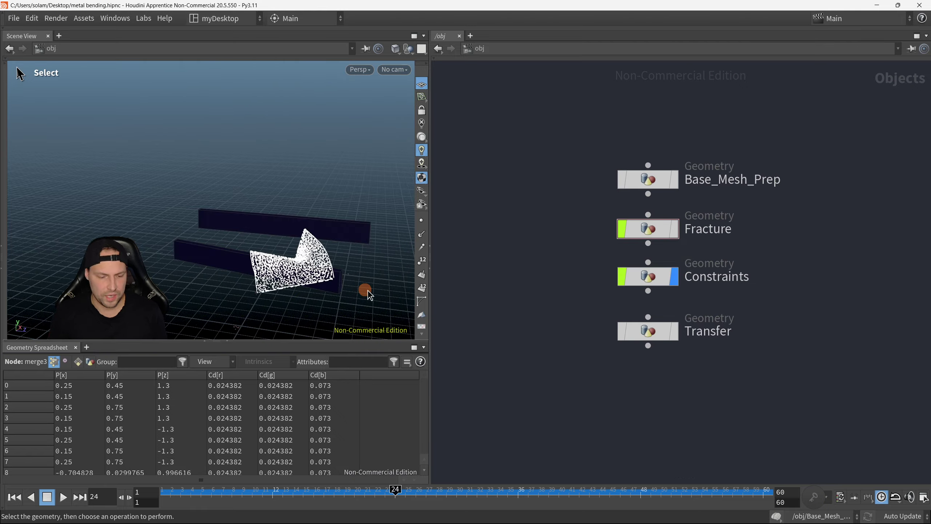
{"action": "key", "text": "ctrl+Up"}
{"action": "key", "text": "Escape"}
{"action": "left_click_drag", "start_coordinate": [367, 176], "coordinate": [239, 191]}
{"action": "key", "text": "s"}
Play the constraint simulation briefly, scrub it to frame 8, and examine the constraint lines up close
{"action": "left_click", "coordinate": [63, 496]}
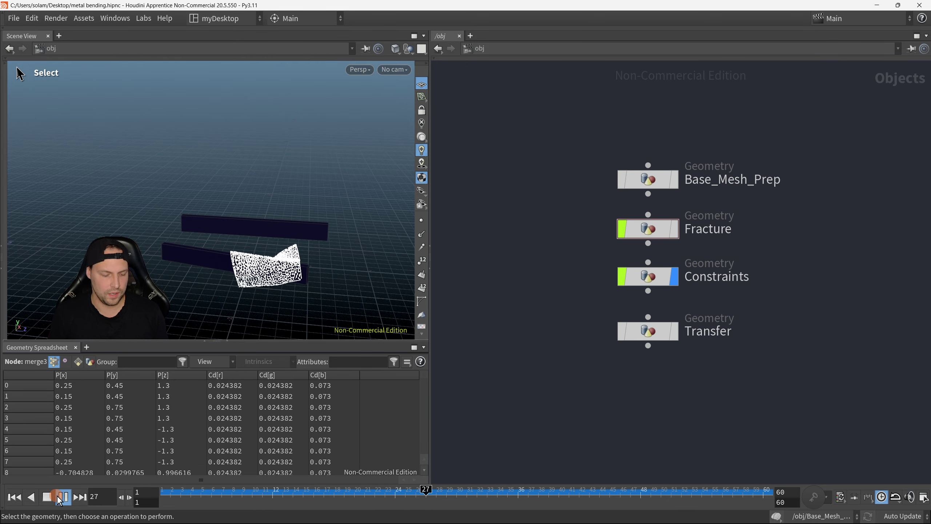
{"action": "left_click", "coordinate": [58, 496]}
{"action": "left_click_drag", "start_coordinate": [210, 488], "coordinate": [232, 489]}
{"action": "left_click", "coordinate": [240, 451]}
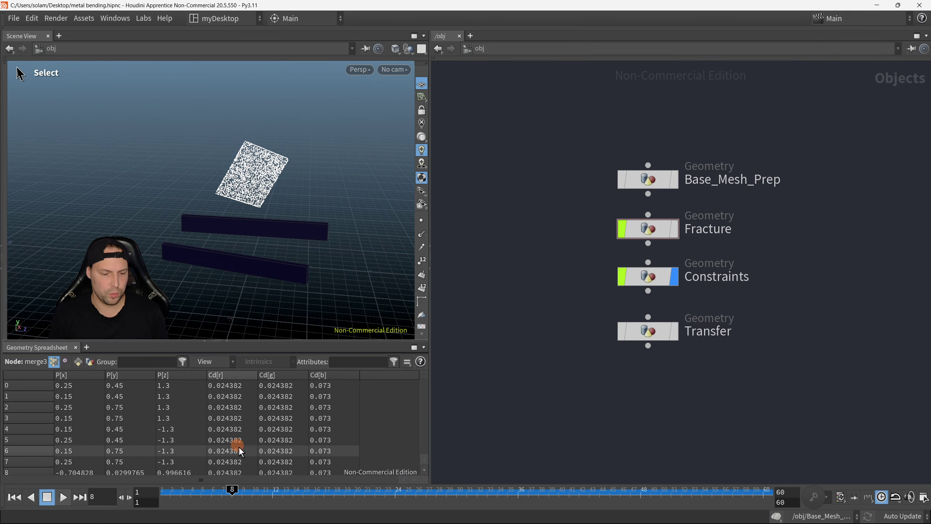
{"action": "key", "text": "Escape"}
{"action": "left_click_drag", "start_coordinate": [341, 176], "coordinate": [368, 163]}
{"action": "key", "text": "s"}
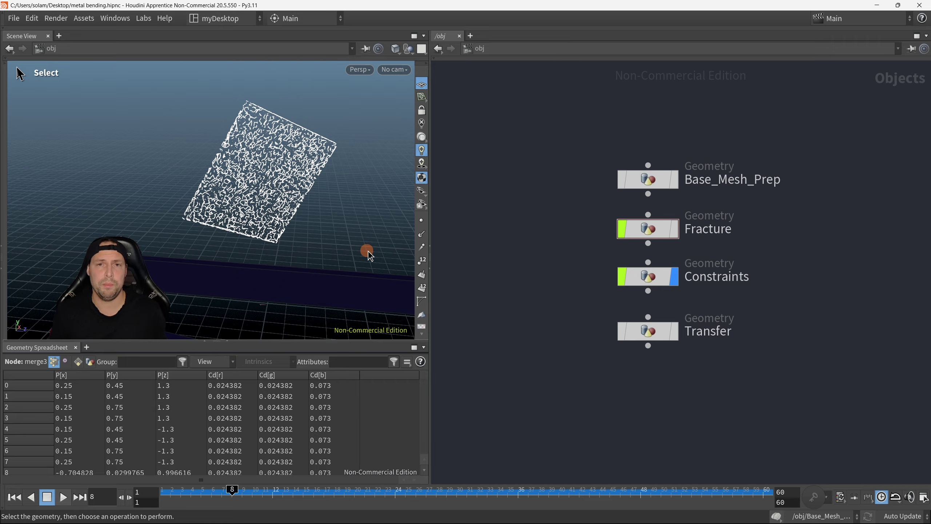
Switch the display back to the Fracture object and inspect its pieces at frame 8
{"action": "left_click", "coordinate": [672, 231]}
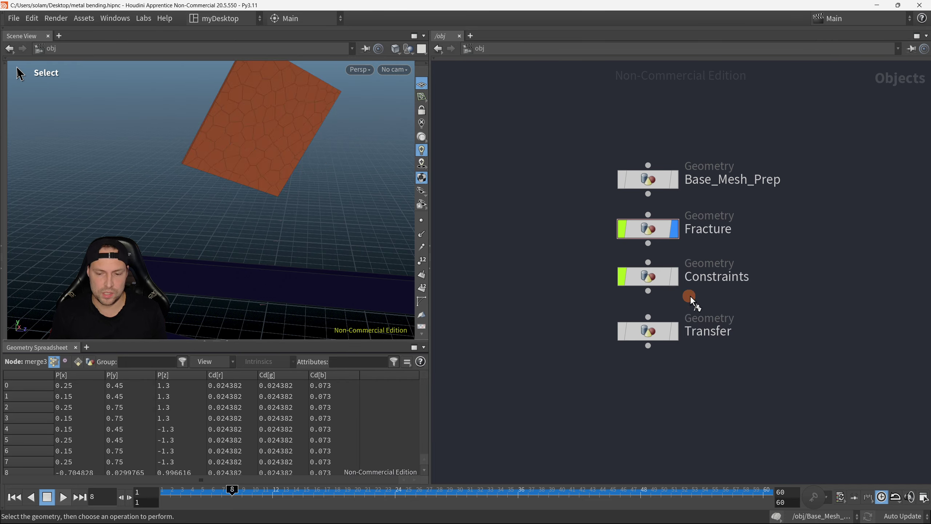
{"action": "left_click", "coordinate": [231, 172]}
{"action": "right_click_drag", "start_coordinate": [232, 173], "coordinate": [233, 198], "text": "alt"}
{"action": "left_click_drag", "start_coordinate": [233, 198], "coordinate": [252, 158], "text": "alt"}
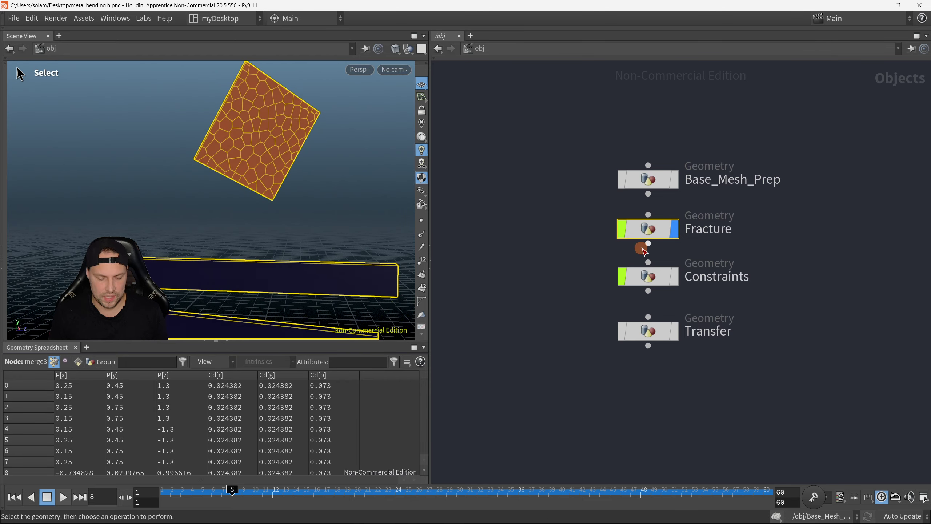
Display Constraints in place of Fracture and examine how the constraint lines cover the sheet
{"action": "left_click", "coordinate": [673, 275]}
{"action": "right_click_drag", "start_coordinate": [374, 212], "coordinate": [363, 177], "text": "alt"}
{"action": "left_click_drag", "start_coordinate": [363, 177], "coordinate": [316, 202], "text": "alt"}
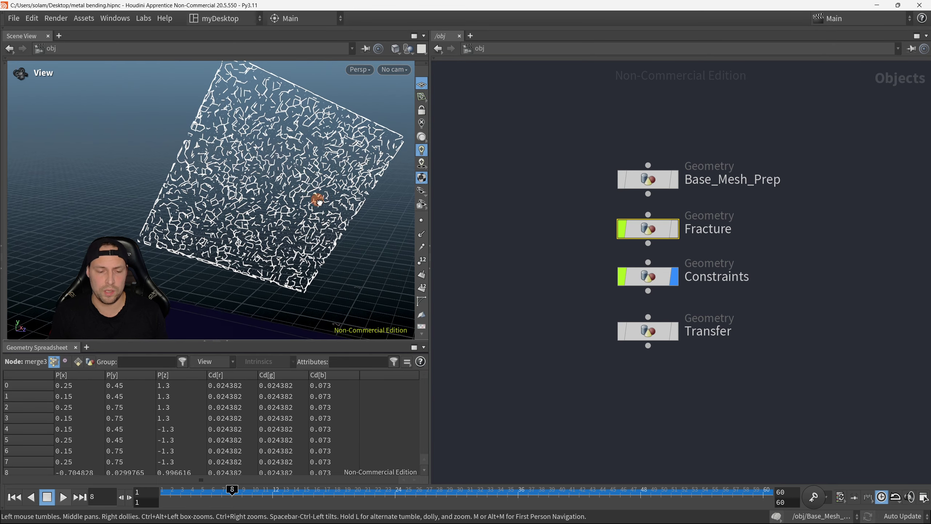
{"action": "right_click_drag", "start_coordinate": [316, 202], "coordinate": [293, 174], "text": "alt"}
{"action": "left_click_drag", "start_coordinate": [293, 174], "coordinate": [319, 179], "text": "alt"}
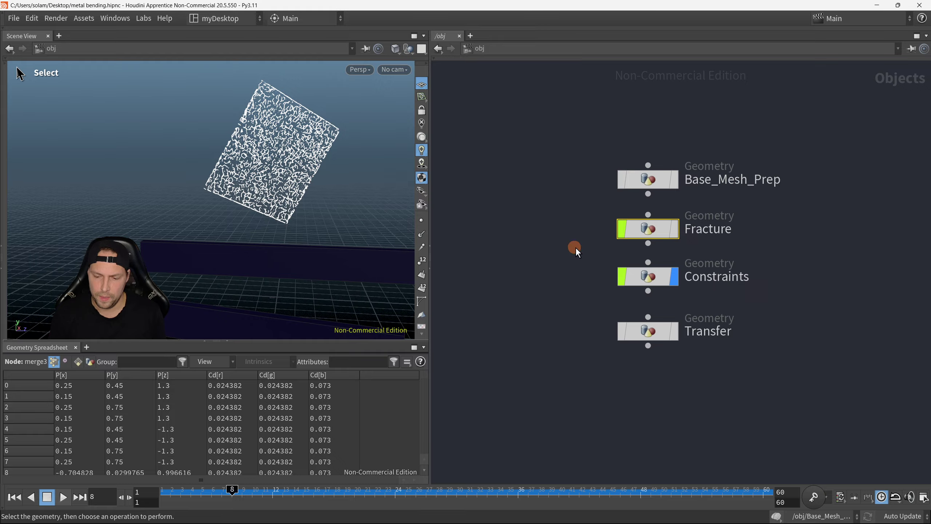
Hide Constraints and display the Transfer object, bringing the whole sheet and both beams into view
{"action": "left_click", "coordinate": [650, 290]}
{"action": "left_click_drag", "start_coordinate": [592, 317], "coordinate": [681, 352]}
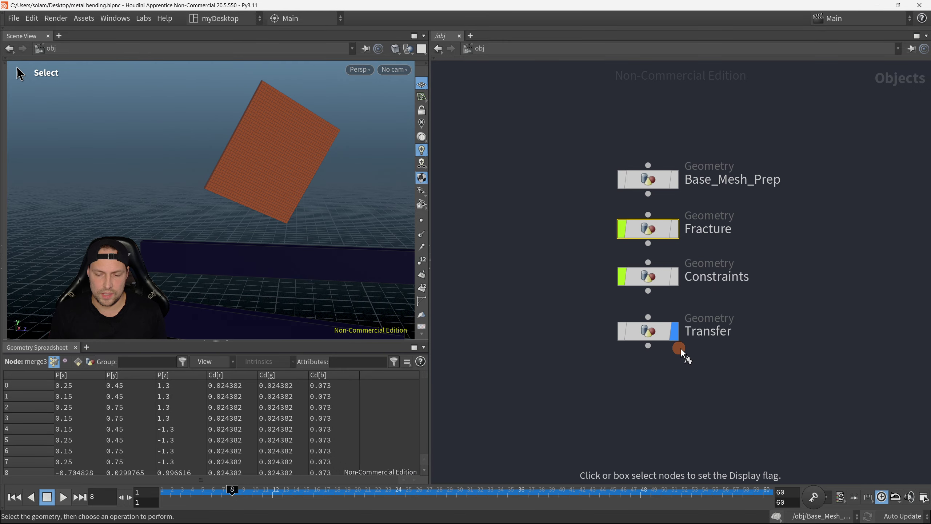
{"action": "left_click_drag", "start_coordinate": [208, 221], "coordinate": [272, 206], "text": "alt"}
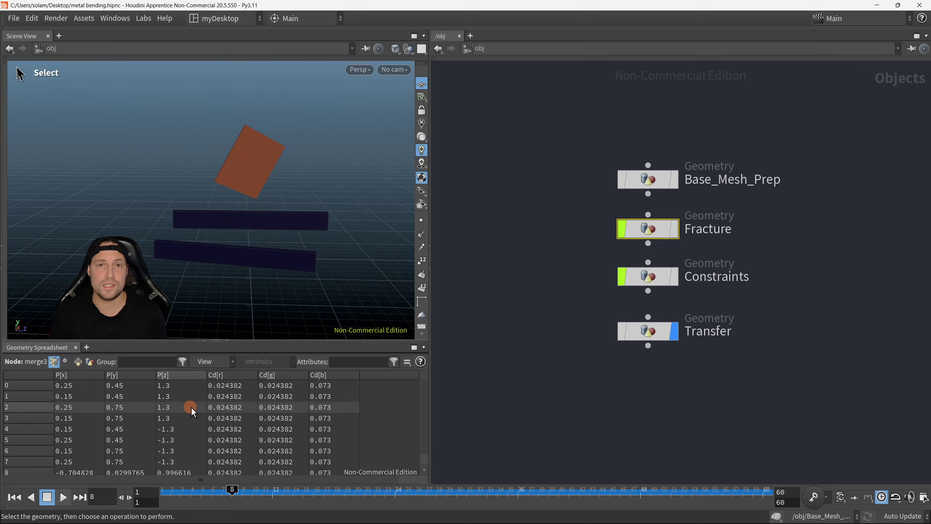
Play the Transfer result from the first frame, stop it at frame 30, and inspect the bent sheet
{"action": "left_click", "coordinate": [14, 497]}
{"action": "left_click", "coordinate": [63, 496]}
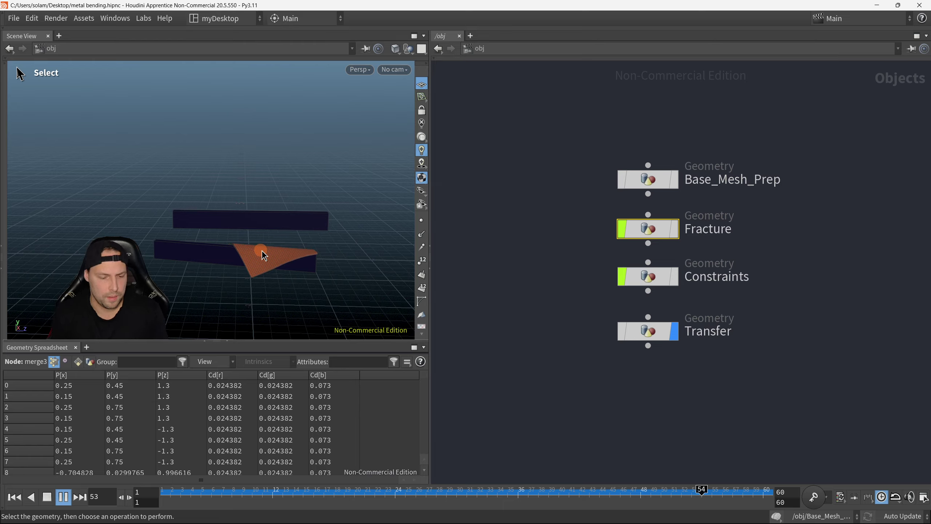
{"action": "left_click", "coordinate": [65, 495]}
{"action": "right_click_drag", "start_coordinate": [312, 257], "coordinate": [332, 236], "text": "alt"}
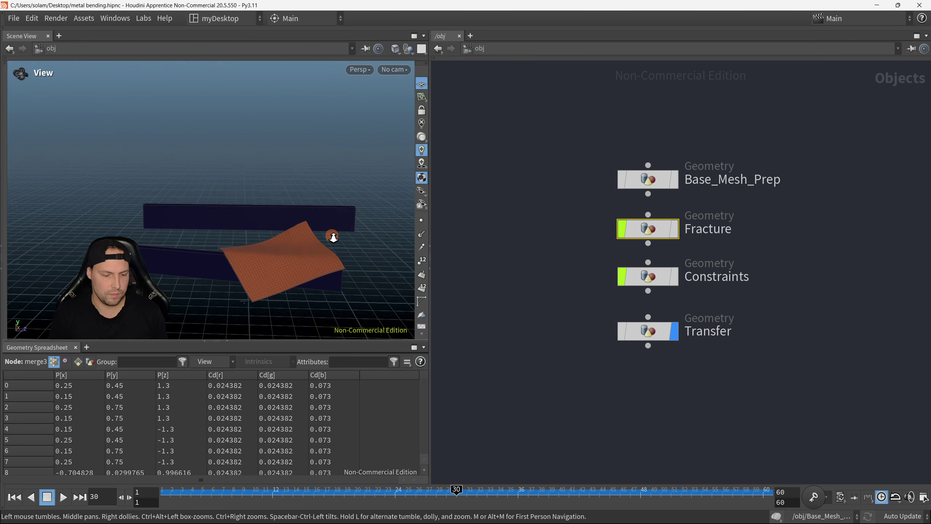
{"action": "left_click_drag", "start_coordinate": [333, 238], "coordinate": [247, 239], "text": "alt"}
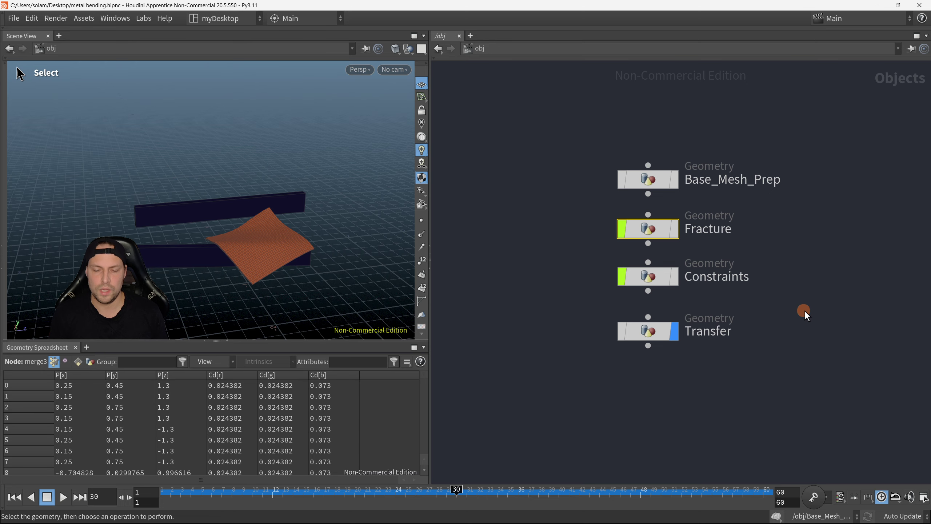
{"action": "middle_click_drag", "start_coordinate": [751, 339], "coordinate": [731, 355]}
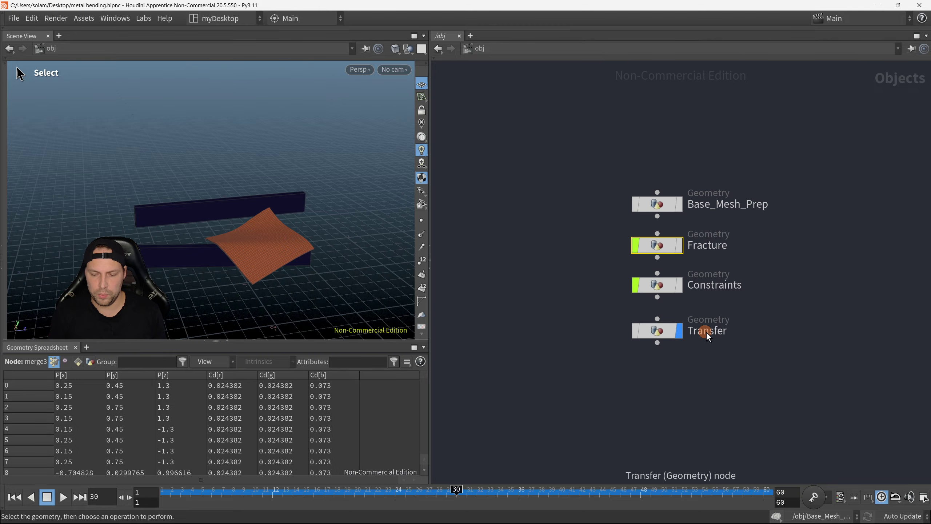
Add a new Geometry object below Transfer and delete it again
{"action": "scroll", "coordinate": [707, 328], "scroll_direction": "down", "scroll_amount": 2}
{"action": "left_click_drag", "start_coordinate": [613, 313], "coordinate": [723, 365]}
{"action": "middle_click_drag", "start_coordinate": [687, 366], "coordinate": [662, 298]}
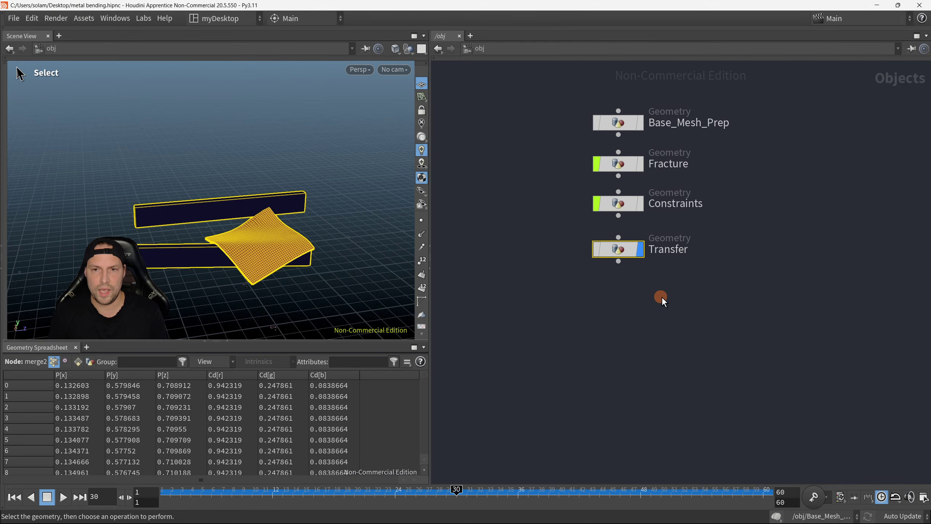
{"action": "scroll", "coordinate": [659, 296], "scroll_direction": "up", "scroll_amount": 3}
{"action": "left_click", "coordinate": [657, 322]}
{"action": "middle_click_drag", "start_coordinate": [656, 343], "coordinate": [665, 306]}
{"action": "middle_click_drag", "start_coordinate": [637, 357], "coordinate": [643, 328]}
{"action": "key", "text": "Tab"}
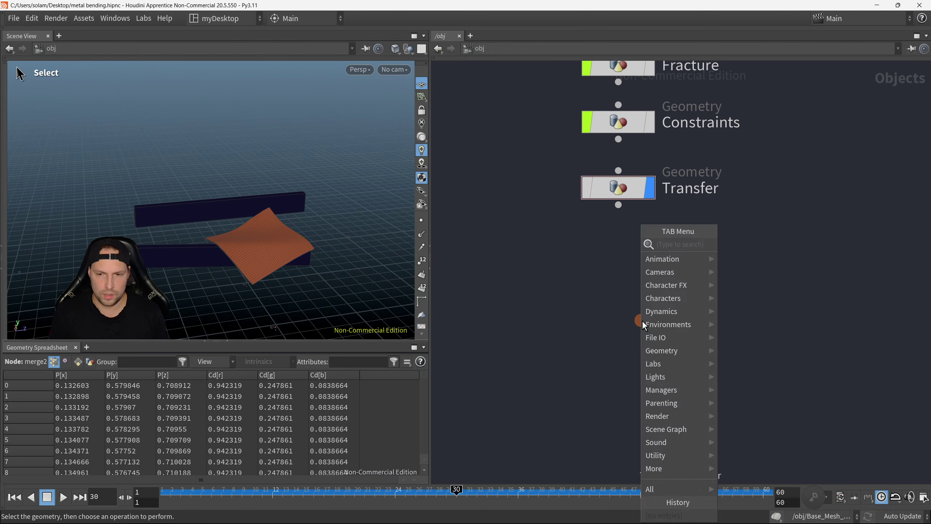
{"action": "type", "text": "geome"}
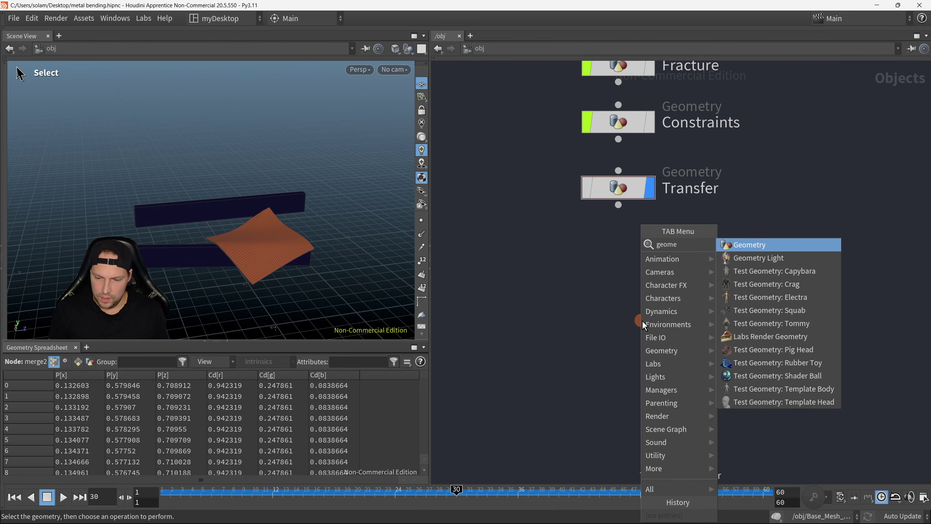
{"action": "key", "text": "Return"}
{"action": "mouse_move", "coordinate": [641, 320]}
{"action": "left_mouse_down"}
{"action": "mouse_move", "coordinate": [625, 321]}
{"action": "mouse_move", "coordinate": [642, 326]}
{"action": "left_mouse_up"}
{"action": "left_click_drag", "start_coordinate": [565, 293], "coordinate": [673, 345]}
{"action": "middle_click_drag", "start_coordinate": [677, 350], "coordinate": [671, 343]}
{"action": "left_click_drag", "start_coordinate": [524, 264], "coordinate": [737, 366]}
{"action": "mouse_move", "coordinate": [695, 348]}
{"action": "middle_mouse_down"}
{"action": "mouse_move", "coordinate": [678, 356]}
{"action": "mouse_move", "coordinate": [701, 360]}
{"action": "middle_mouse_up"}
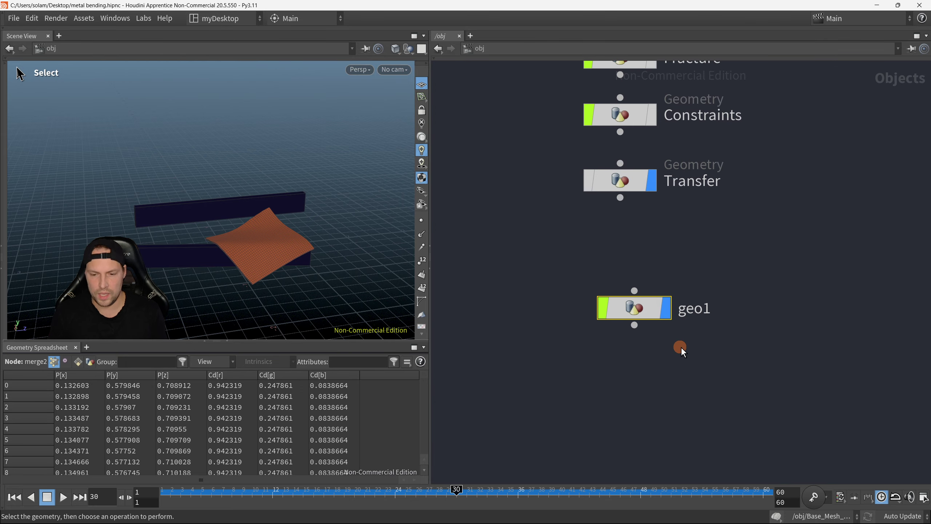
{"action": "key", "text": "Delete"}
Go inside the Transfer object, look over its whole node network, and scrub the timeline to frame 23
{"action": "left_click_drag", "start_coordinate": [674, 266], "coordinate": [566, 176]}
{"action": "middle_click_drag", "start_coordinate": [646, 235], "coordinate": [714, 297]}
{"action": "key", "text": "i"}
{"action": "scroll", "coordinate": [655, 293], "scroll_direction": "down", "scroll_amount": 1}
{"action": "scroll", "coordinate": [699, 291], "scroll_direction": "down", "scroll_amount": 1}
{"action": "scroll", "coordinate": [691, 222], "scroll_direction": "up", "scroll_amount": 1}
{"action": "left_click_drag", "start_coordinate": [447, 107], "coordinate": [827, 472]}
{"action": "middle_click_drag", "start_coordinate": [706, 433], "coordinate": [713, 401]}
{"action": "scroll", "coordinate": [726, 401], "scroll_direction": "down", "scroll_amount": 1}
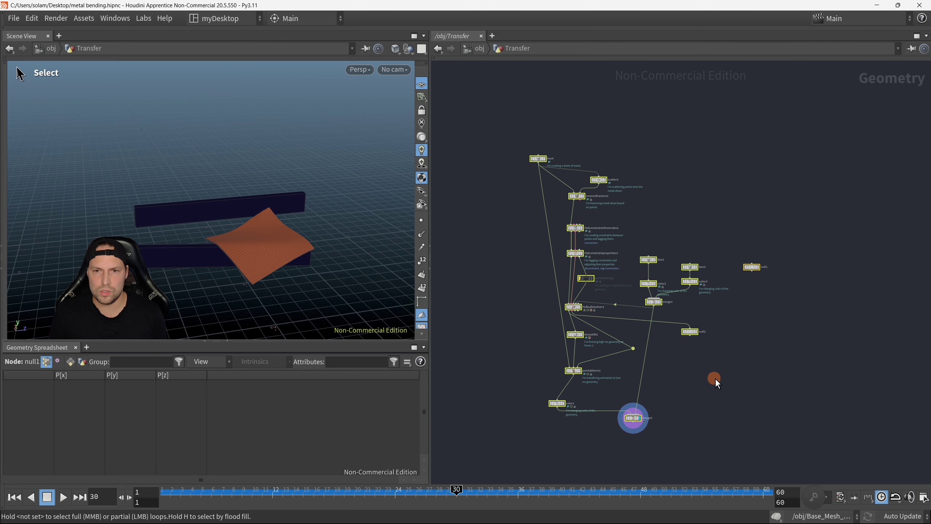
{"action": "middle_click_drag", "start_coordinate": [749, 319], "coordinate": [698, 322]}
{"action": "left_click_drag", "start_coordinate": [285, 495], "coordinate": [387, 492]}
Place a Box node in an empty area of the Transfer network and display it in the viewport
{"action": "middle_click_drag", "start_coordinate": [774, 271], "coordinate": [597, 299]}
{"action": "middle_click_drag", "start_coordinate": [548, 265], "coordinate": [674, 230]}
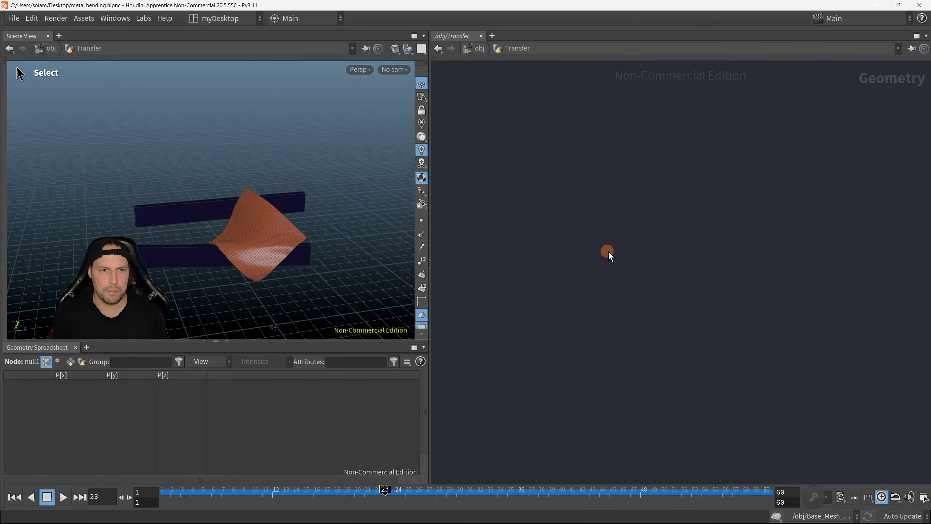
{"action": "key", "text": "Tab"}
{"action": "type", "text": "box"}
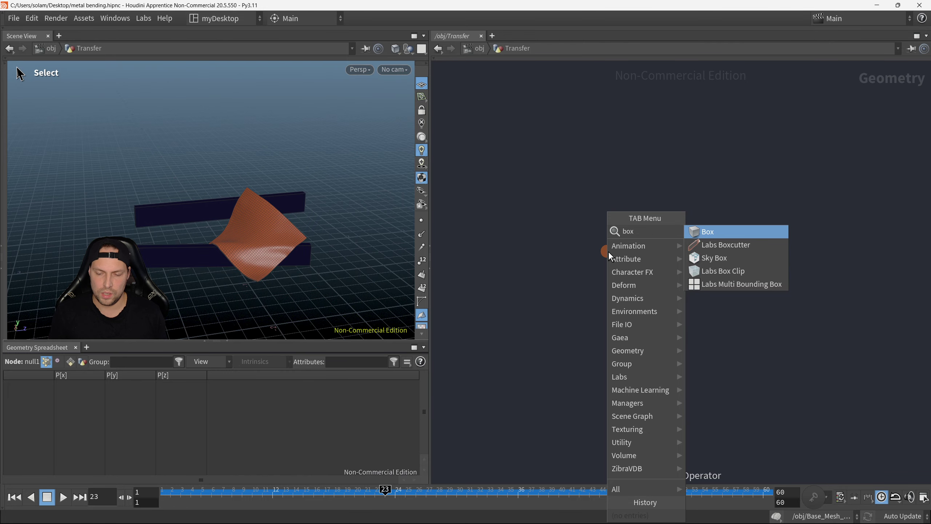
{"action": "key", "text": "Return"}
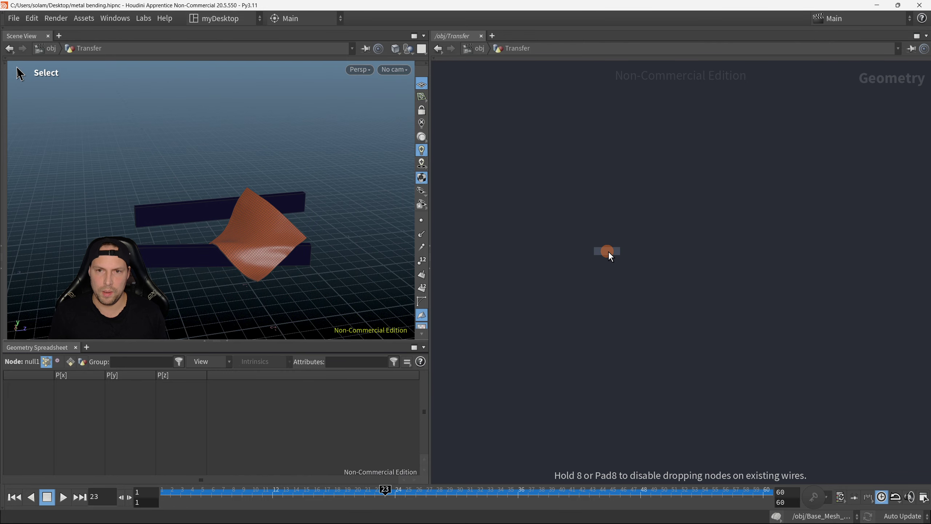
{"action": "left_click", "coordinate": [618, 248]}
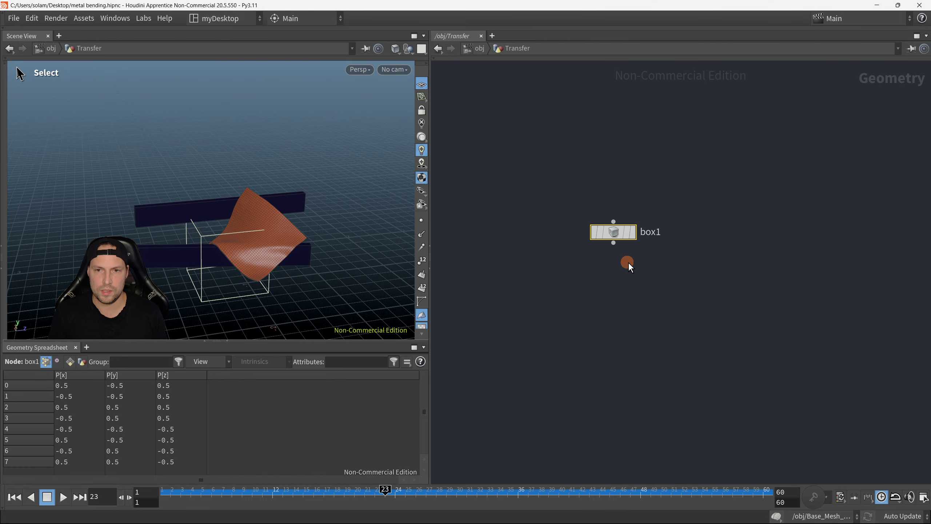
{"action": "left_click_drag", "start_coordinate": [557, 180], "coordinate": [689, 267]}
{"action": "left_click", "coordinate": [355, 250]}
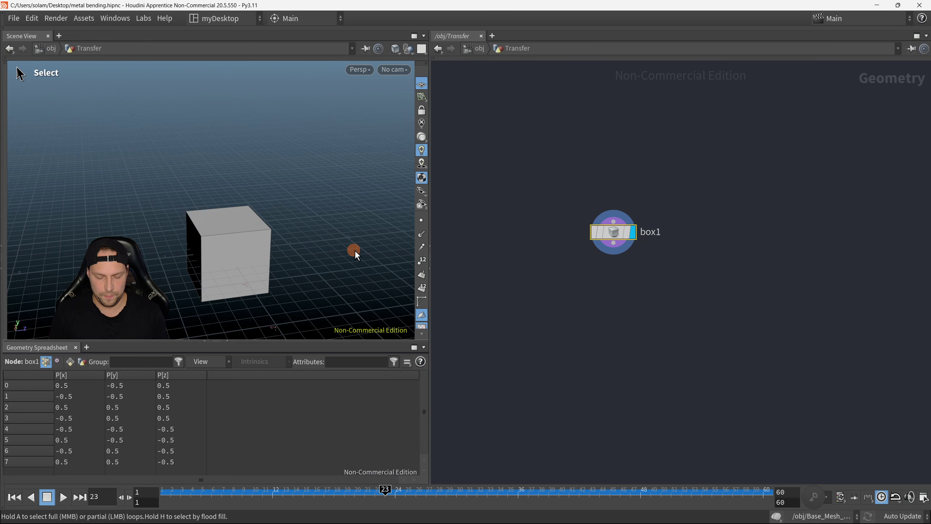
{"action": "left_click_drag", "start_coordinate": [355, 251], "coordinate": [318, 224]}
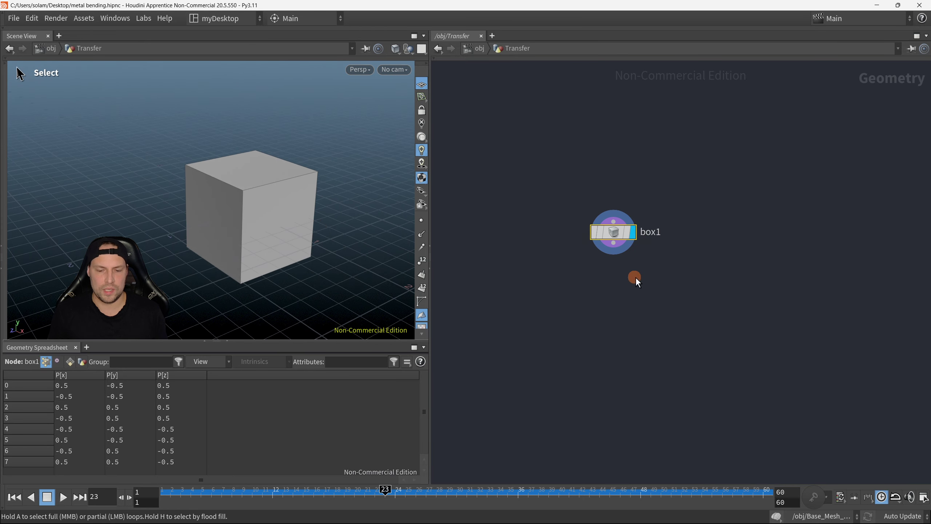
Show the Box node's parameters over the network view and enlarge the parameter dialog
{"action": "left_click_drag", "start_coordinate": [634, 276], "coordinate": [687, 272]}
{"action": "key", "text": "p"}
{"action": "middle_click_drag", "start_coordinate": [654, 282], "coordinate": [549, 301]}
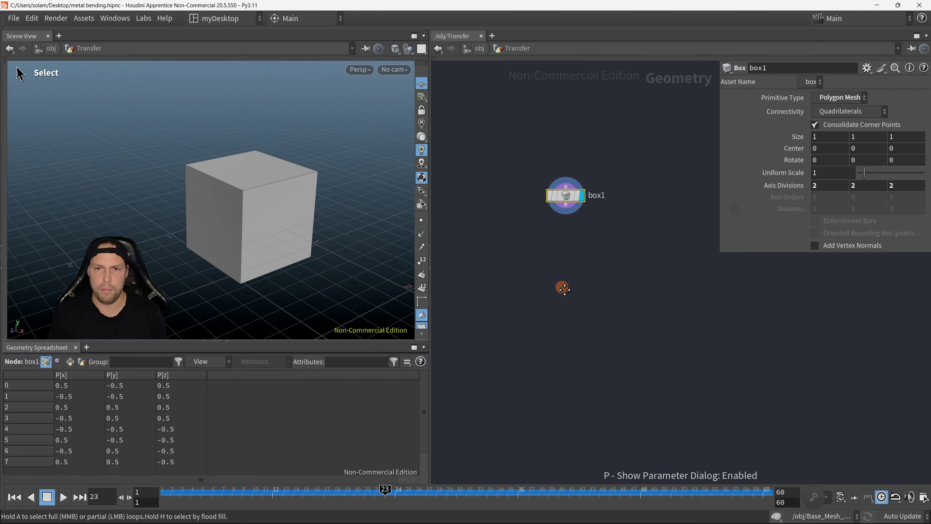
{"action": "left_click_drag", "start_coordinate": [715, 259], "coordinate": [645, 343]}
Set the box's X size to 0.04 and inspect the thickness of the resulting plate from its edge
{"action": "scroll", "coordinate": [302, 224], "scroll_direction": "up", "scroll_amount": 4}
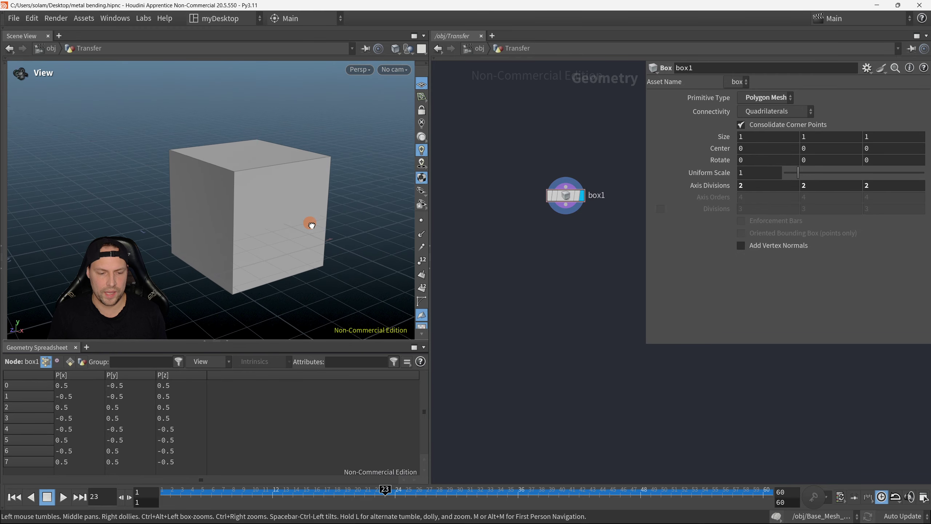
{"action": "middle_click_drag", "start_coordinate": [757, 143], "coordinate": [327, 138]}
{"action": "key", "text": "Escape"}
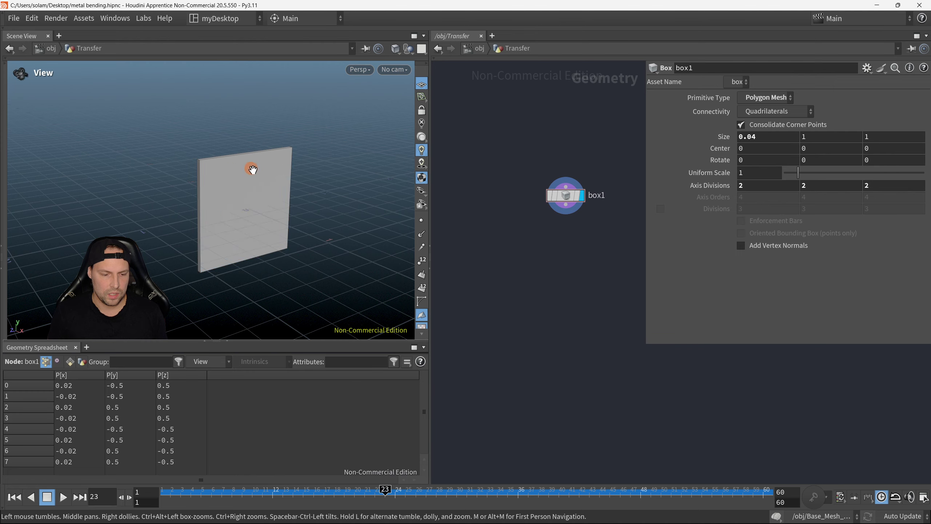
{"action": "left_click_drag", "start_coordinate": [251, 166], "coordinate": [289, 156]}
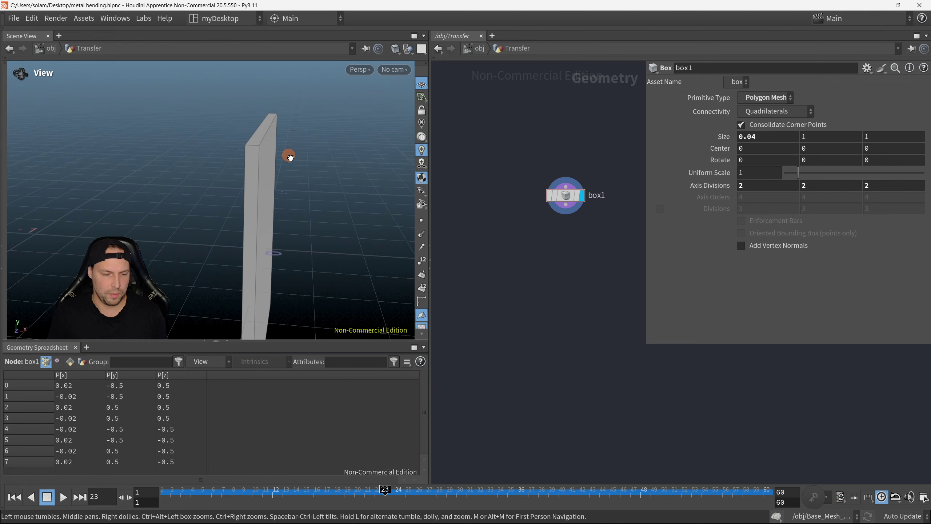
Set the box's X size to 0.03 and check the thinner plate in the viewport
{"action": "key", "text": "s"}
{"action": "left_click", "coordinate": [787, 144]}
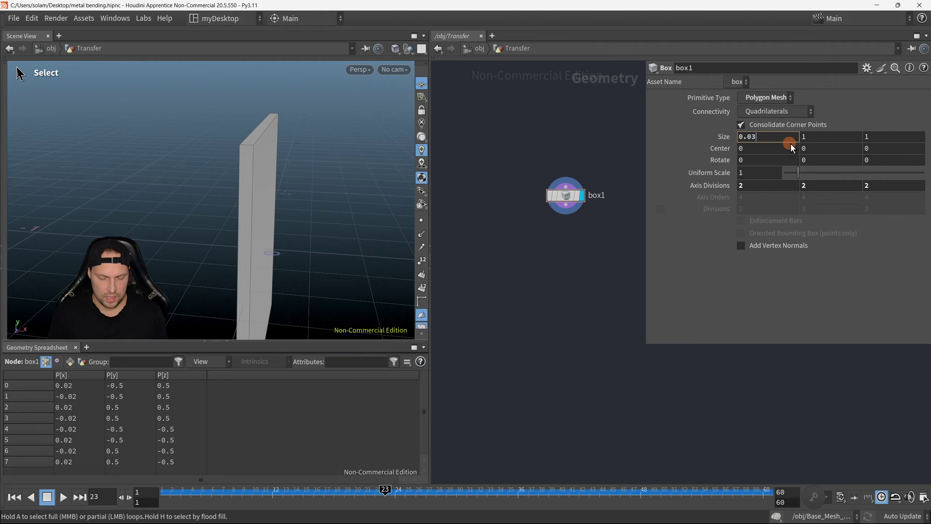
{"action": "key", "text": "BackSpace"}
{"action": "type", "text": "3"}
{"action": "key", "text": "Return"}
{"action": "key", "text": "Escape"}
{"action": "left_click_drag", "start_coordinate": [365, 156], "coordinate": [225, 169]}
{"action": "key", "text": "s"}
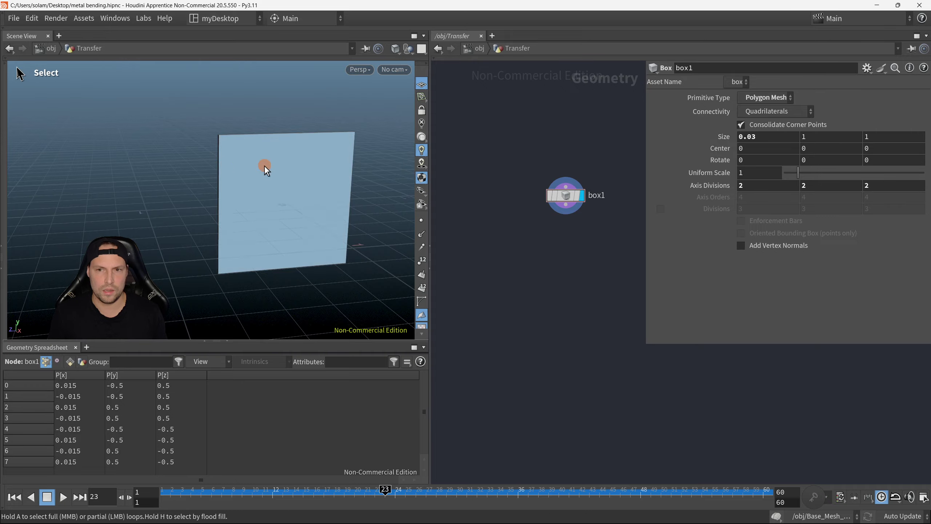
Set the plate's Y size to 1.5
{"action": "left_click", "coordinate": [811, 137]}
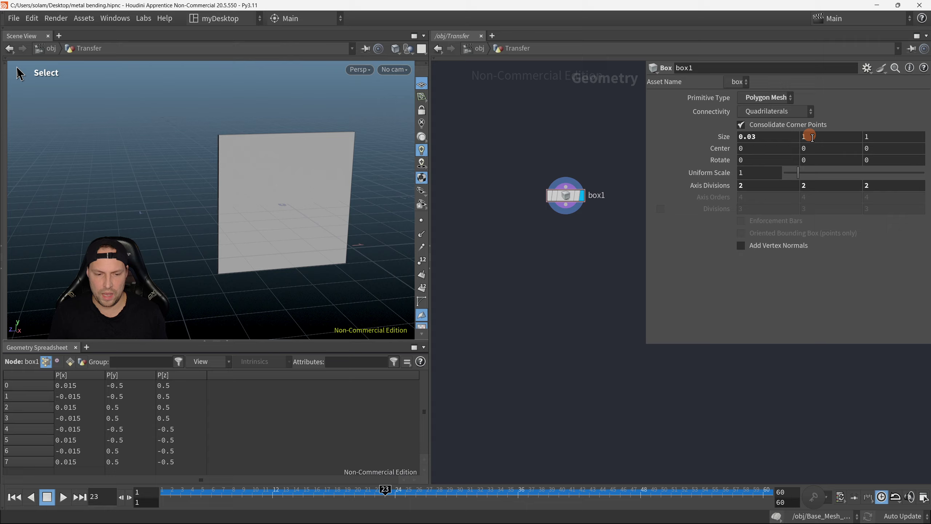
{"action": "mouse_move", "coordinate": [810, 137]}
{"action": "middle_mouse_down"}
{"action": "mouse_move", "coordinate": [812, 149]}
{"action": "mouse_move", "coordinate": [854, 155]}
{"action": "mouse_move", "coordinate": [817, 144]}
{"action": "middle_mouse_up"}
{"action": "key", "text": "BackSpace"}
{"action": "key", "text": "Return"}
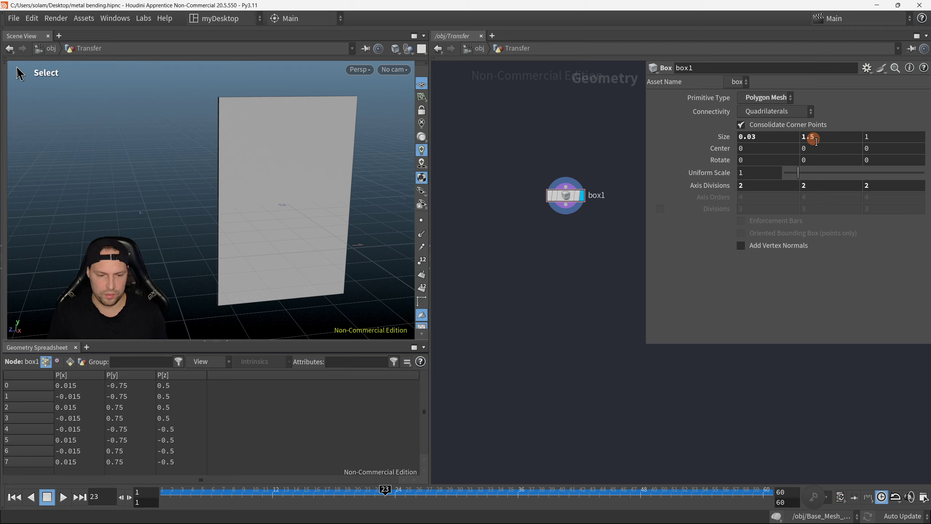
{"action": "left_click", "coordinate": [317, 151]}
Set the plate's Z size to 1.2 and inspect its proportions in the viewport
{"action": "middle_click_drag", "start_coordinate": [886, 136], "coordinate": [926, 132]}
{"action": "middle_click", "coordinate": [878, 141], "text": "ctrl"}
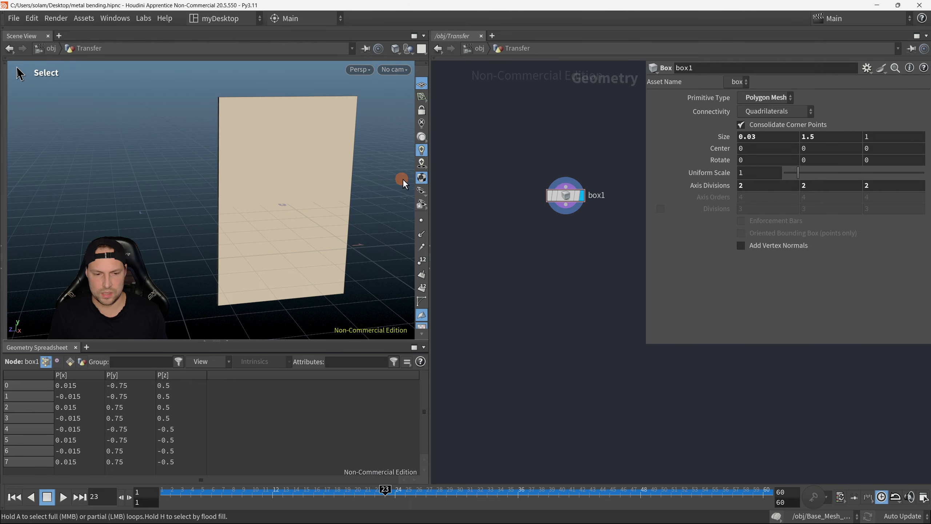
{"action": "left_click_drag", "start_coordinate": [401, 176], "coordinate": [494, 177]}
{"action": "left_click", "coordinate": [913, 138]}
{"action": "type", "text": "."}
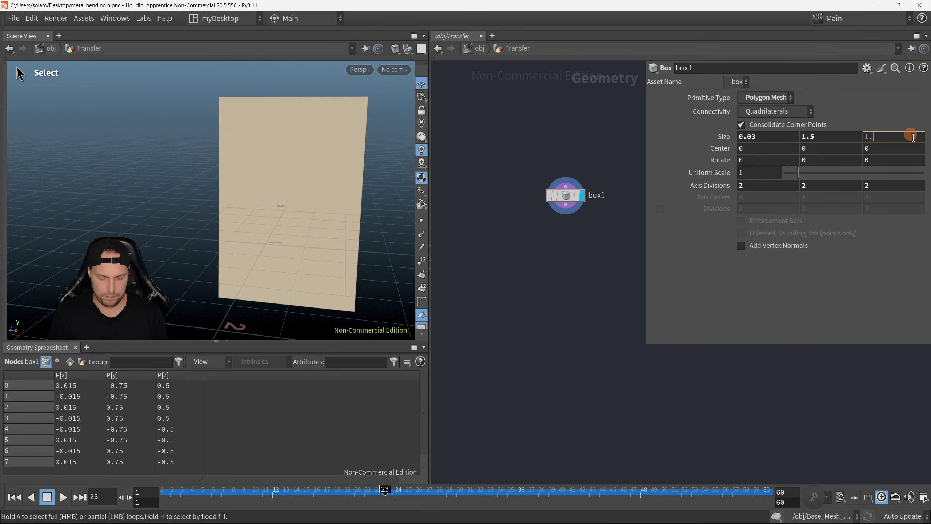
{"action": "type", "text": "2"}
{"action": "key", "text": "Return"}
{"action": "left_click_drag", "start_coordinate": [272, 146], "coordinate": [355, 183]}
{"action": "key", "text": "space"}
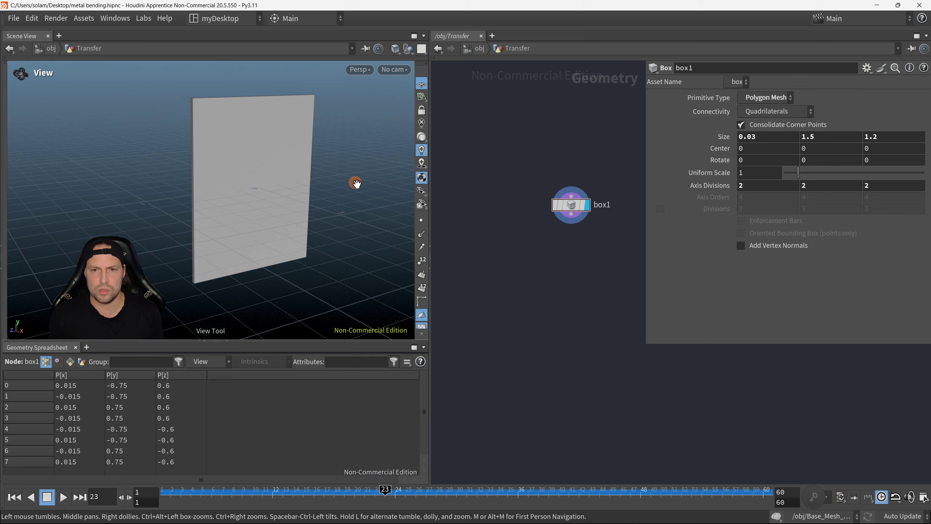
{"action": "left_click_drag", "start_coordinate": [356, 183], "coordinate": [362, 185]}
{"action": "scroll", "coordinate": [587, 253], "scroll_direction": "up", "scroll_amount": 4}
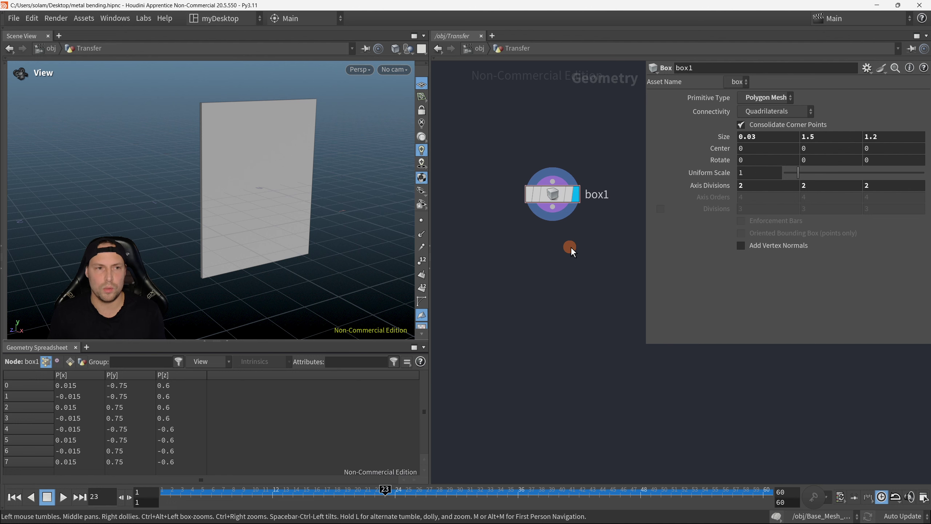
Add the comment "I'm creating a metal sheet" to the box node and show it in the network
{"action": "key", "text": "Tab"}
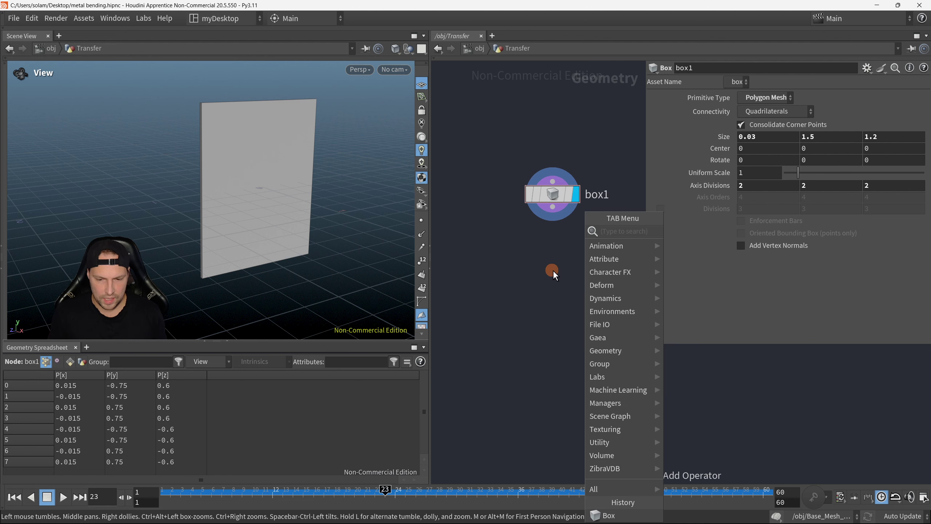
{"action": "middle_click", "coordinate": [550, 196]}
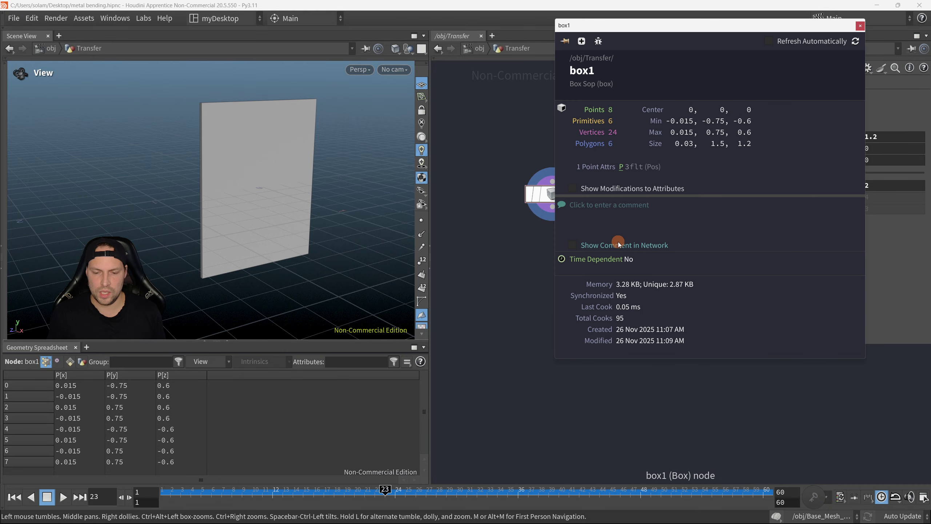
{"action": "left_click_drag", "start_coordinate": [701, 25], "coordinate": [728, 93]}
{"action": "left_click", "coordinate": [669, 285]}
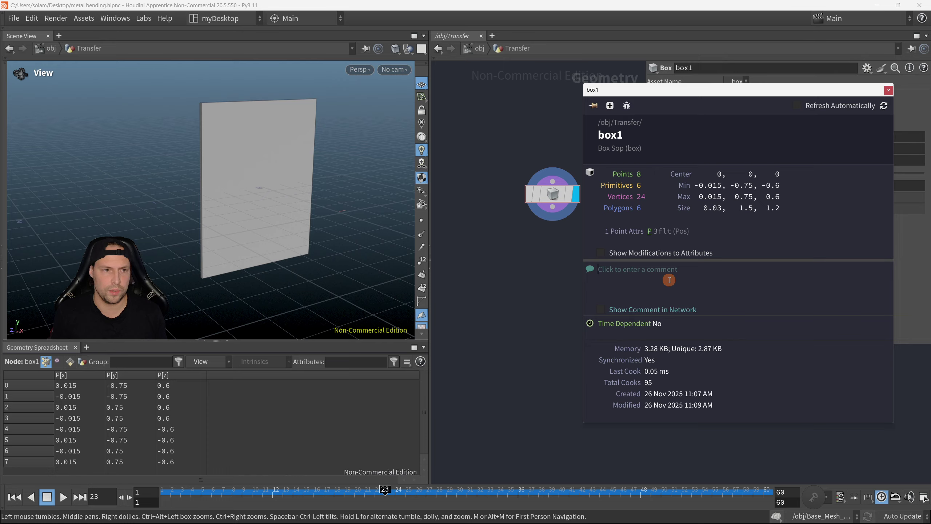
{"action": "left_click", "coordinate": [669, 279]}
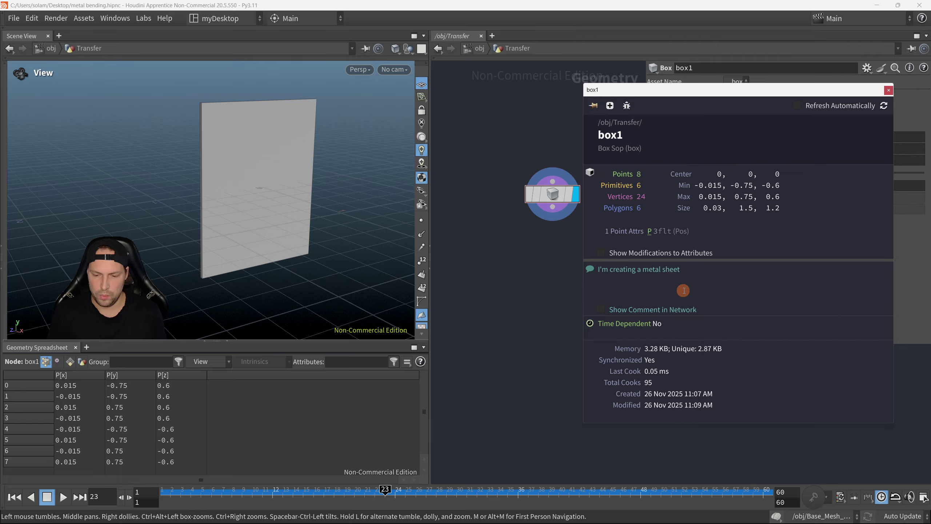
{"action": "left_click", "coordinate": [600, 309]}
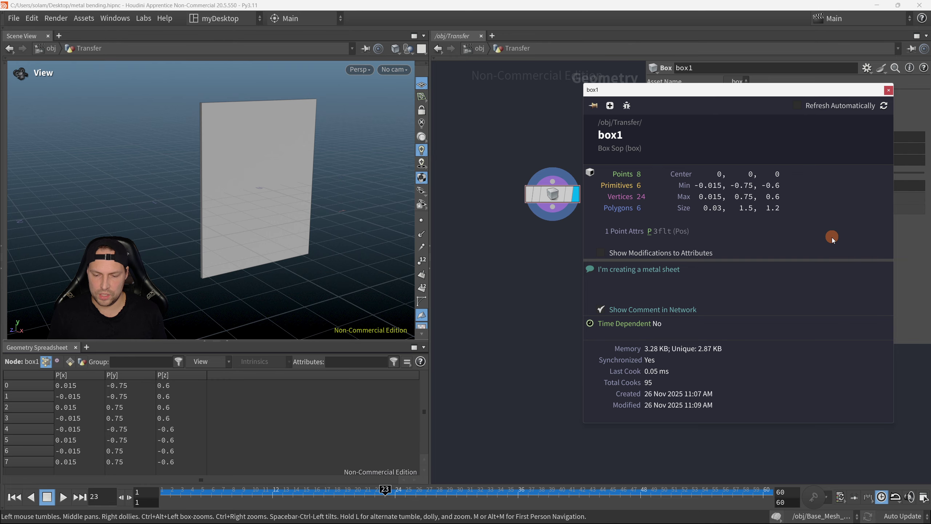
{"action": "left_click", "coordinate": [888, 91]}
Hide the box node's parameter dialog to free up the network view
{"action": "scroll", "coordinate": [555, 255], "scroll_direction": "up", "scroll_amount": 3}
{"action": "key", "text": "p"}
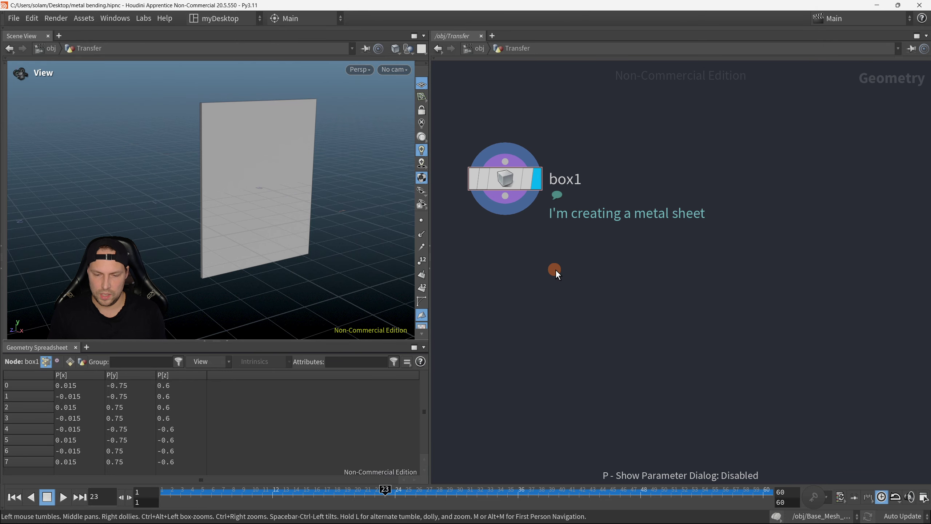
{"action": "scroll", "coordinate": [588, 256], "scroll_direction": "down", "scroll_amount": 2}
{"action": "middle_click_drag", "start_coordinate": [649, 312], "coordinate": [641, 218]}
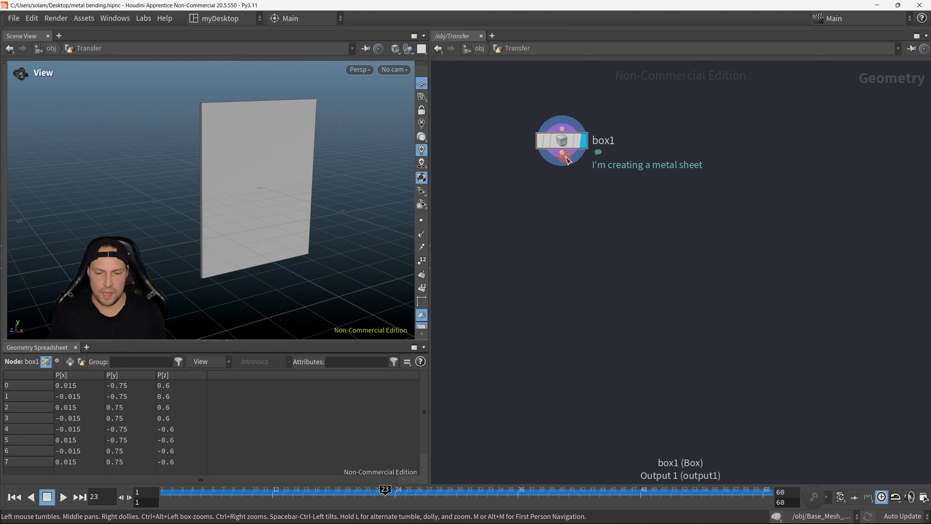
Display the sheet in wireframe with point markers and point numbers, and examine its corner points
{"action": "mouse_move", "coordinate": [260, 200]}
{"action": "right_mouse_down"}
{"action": "mouse_move", "coordinate": [311, 193]}
{"action": "mouse_move", "coordinate": [289, 185]}
{"action": "right_mouse_up"}
{"action": "key", "text": "w"}
{"action": "left_click", "coordinate": [421, 220]}
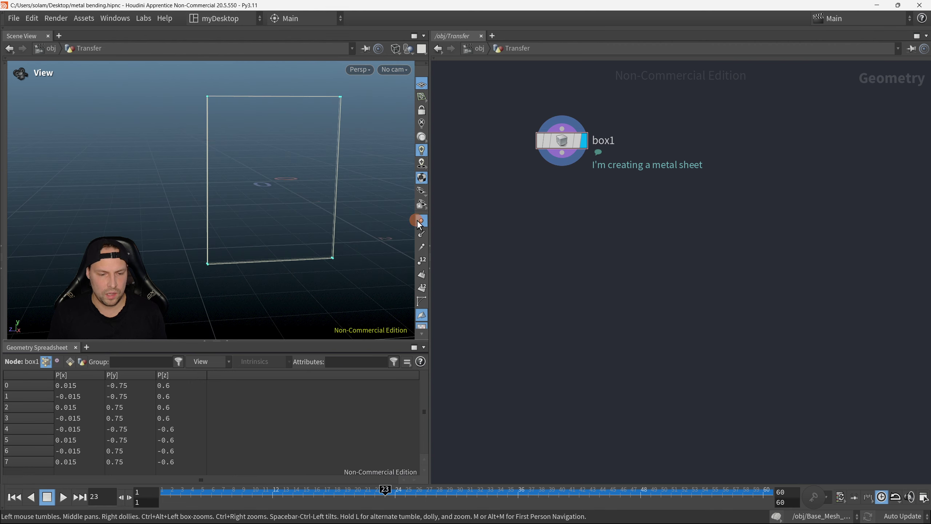
{"action": "mouse_move", "coordinate": [367, 191]}
{"action": "left_mouse_down"}
{"action": "mouse_move", "coordinate": [289, 161]}
{"action": "mouse_move", "coordinate": [366, 205]}
{"action": "left_mouse_up"}
{"action": "left_click", "coordinate": [422, 260]}
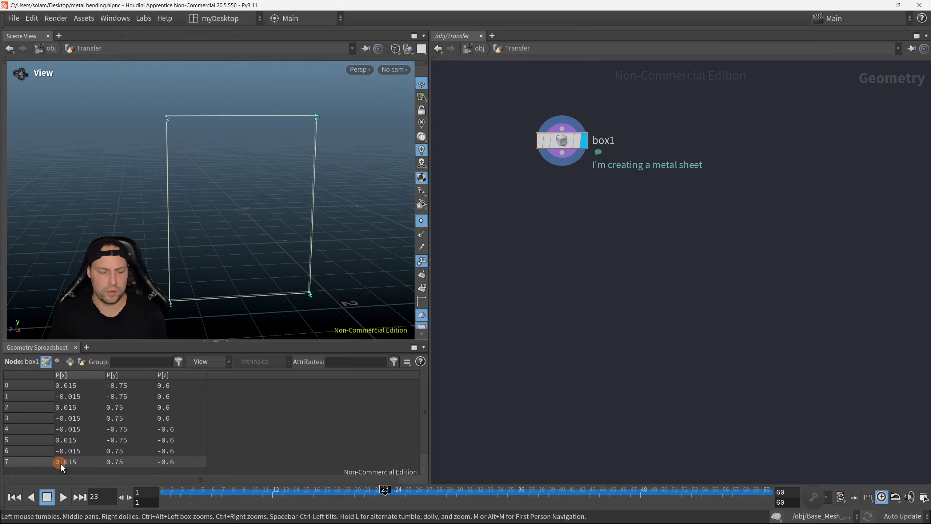
{"action": "mouse_move", "coordinate": [229, 187]}
{"action": "left_mouse_down"}
{"action": "mouse_move", "coordinate": [314, 194]}
{"action": "mouse_move", "coordinate": [372, 141]}
{"action": "mouse_move", "coordinate": [226, 210]}
{"action": "mouse_move", "coordinate": [238, 192]}
{"action": "mouse_move", "coordinate": [257, 189]}
{"action": "mouse_move", "coordinate": [239, 189]}
{"action": "left_mouse_up"}
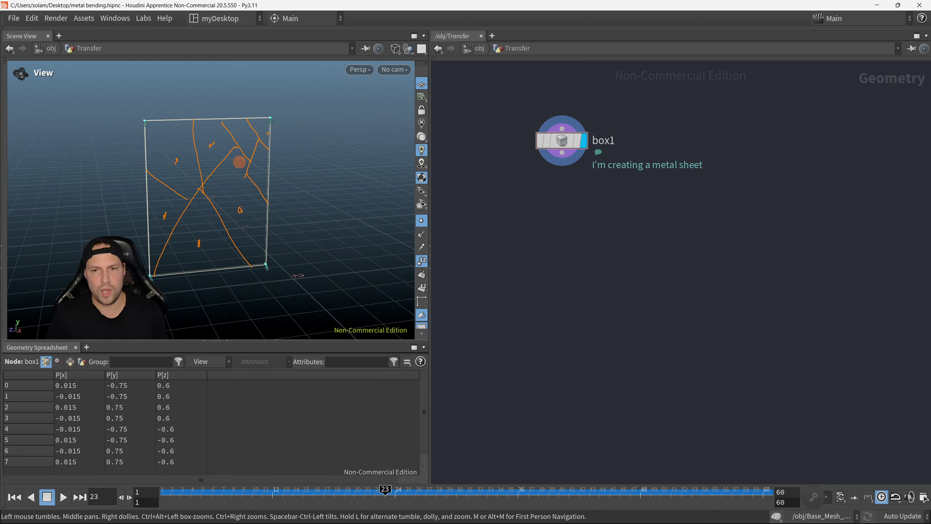
{"action": "key", "text": "Escape"}
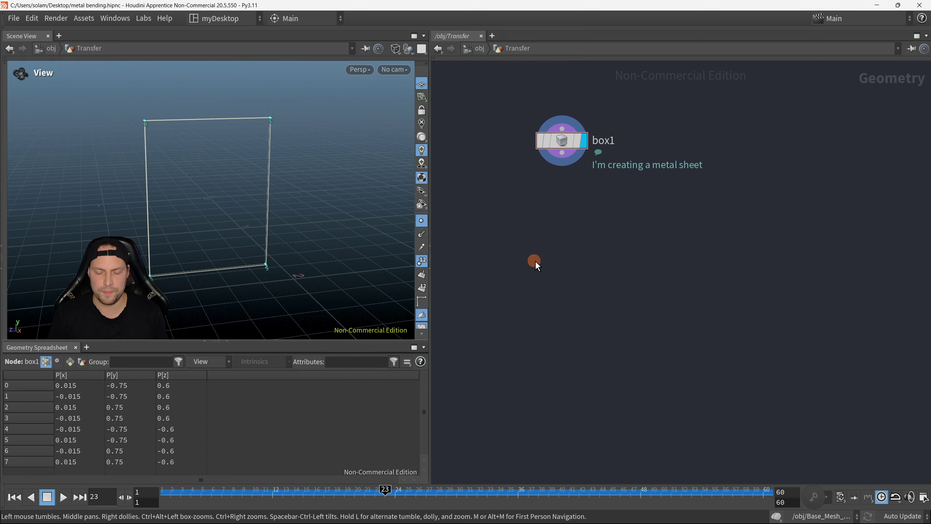
Add a Scatter node fed by the metal sheet box, align it below the box, and display its result
{"action": "mouse_move", "coordinate": [600, 221]}
{"action": "middle_mouse_down"}
{"action": "mouse_move", "coordinate": [644, 270]}
{"action": "mouse_move", "coordinate": [617, 244]}
{"action": "middle_mouse_up"}
{"action": "left_click_drag", "start_coordinate": [591, 184], "coordinate": [623, 278]}
{"action": "key", "text": "Tab"}
{"action": "type", "text": "scatter"}
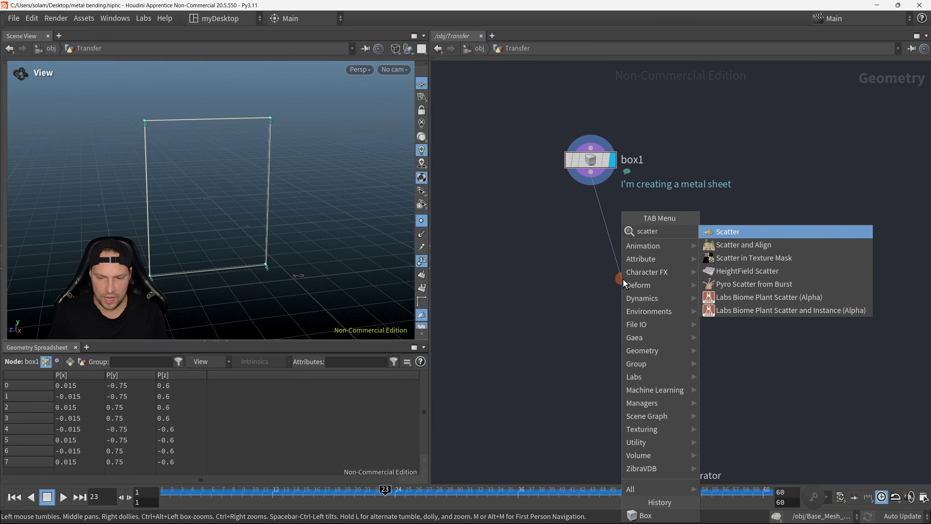
{"action": "key", "text": "Return"}
{"action": "left_click", "coordinate": [622, 278]}
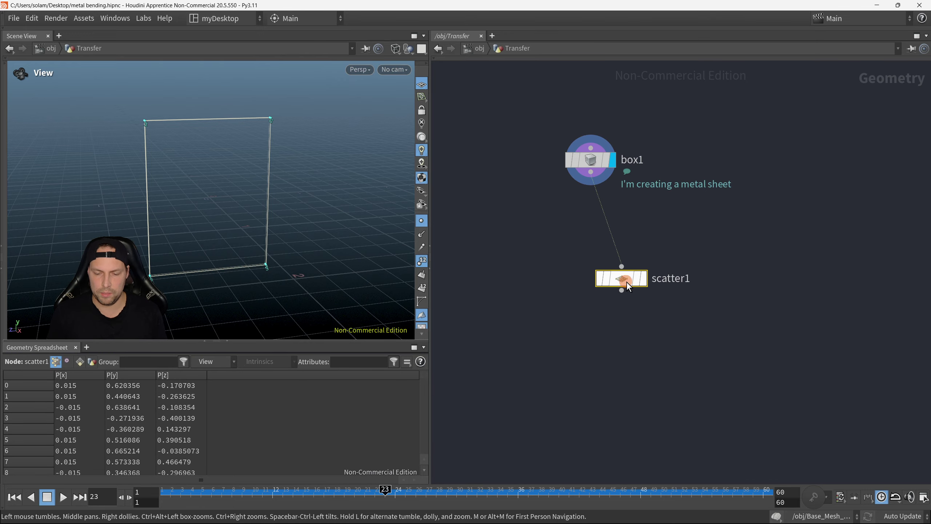
{"action": "left_click_drag", "start_coordinate": [627, 282], "coordinate": [595, 290]}
{"action": "middle_click_drag", "start_coordinate": [626, 316], "coordinate": [624, 290]}
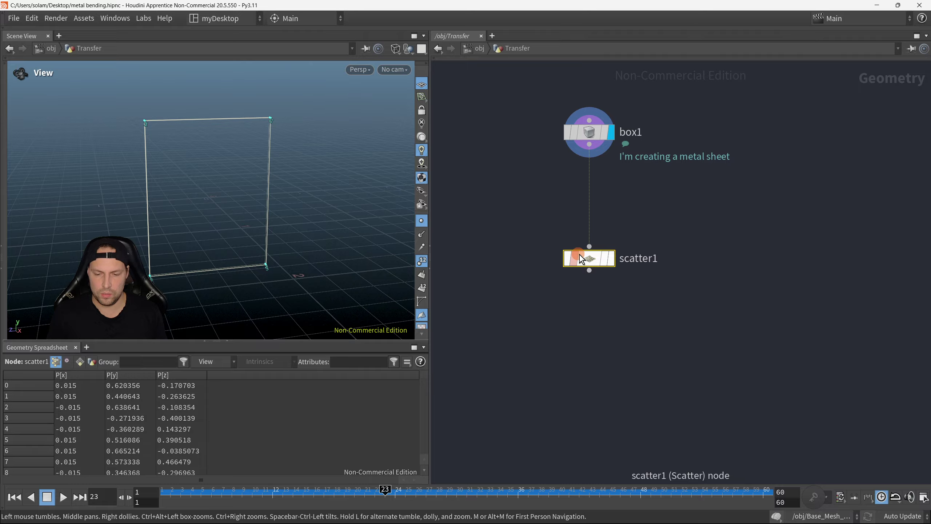
{"action": "left_click_drag", "start_coordinate": [563, 242], "coordinate": [601, 277]}
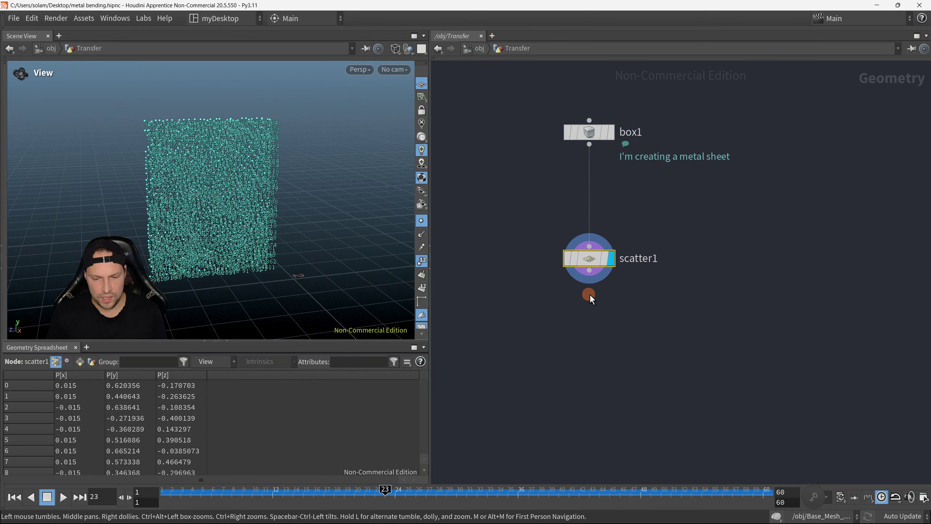
Turn off point numbers, show the scatter node's parameters, and inspect the scattered points on the sheet
{"action": "left_click", "coordinate": [421, 260]}
{"action": "scroll", "coordinate": [294, 200], "scroll_direction": "up", "scroll_amount": 3}
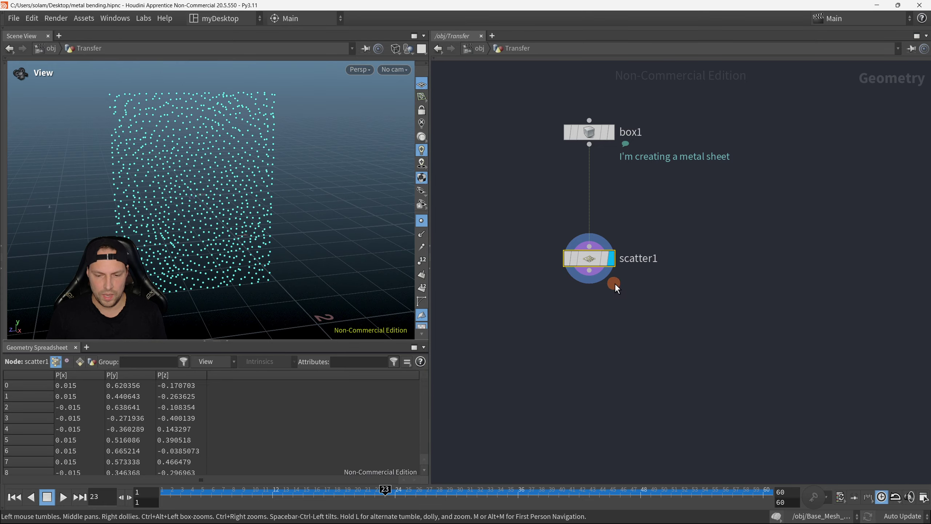
{"action": "key", "text": "p"}
{"action": "middle_click_drag", "start_coordinate": [630, 293], "coordinate": [537, 289]}
{"action": "scroll", "coordinate": [537, 288], "scroll_direction": "down", "scroll_amount": 1}
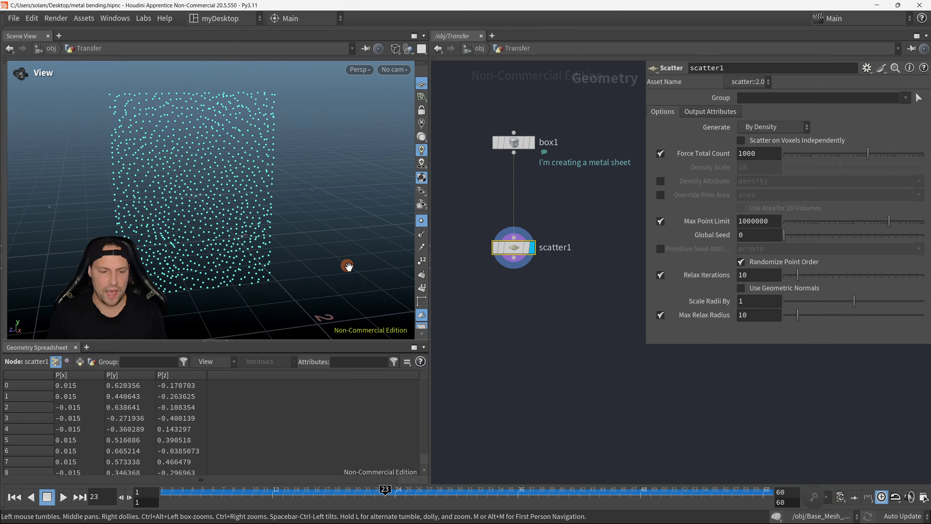
{"action": "scroll", "coordinate": [261, 189], "scroll_direction": "up", "scroll_amount": 2}
{"action": "left_click_drag", "start_coordinate": [263, 189], "coordinate": [377, 198]}
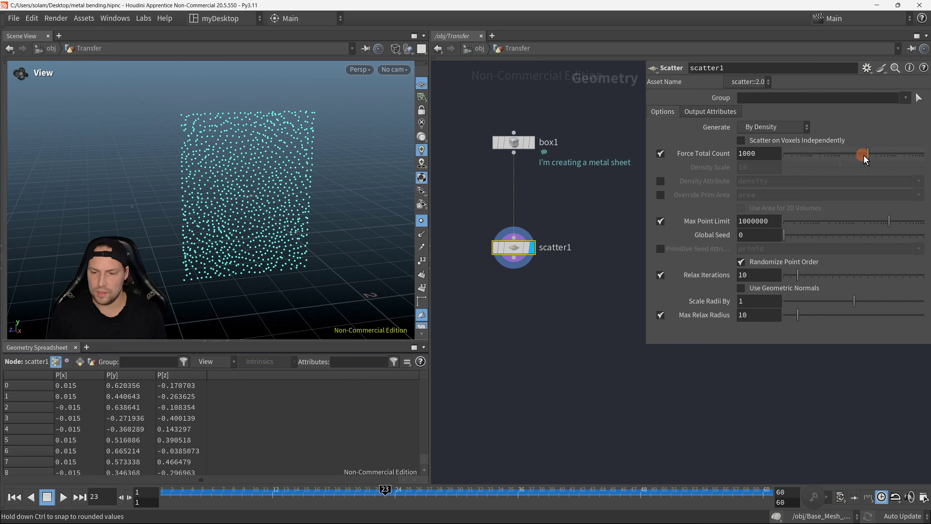
Try a Force Total Count of 557 on the scatter node, and reset it to the default 1000
{"action": "mouse_move", "coordinate": [864, 155]}
{"action": "left_mouse_down"}
{"action": "mouse_move", "coordinate": [814, 156]}
{"action": "mouse_move", "coordinate": [890, 151]}
{"action": "mouse_move", "coordinate": [797, 156]}
{"action": "mouse_move", "coordinate": [860, 153]}
{"action": "left_mouse_up"}
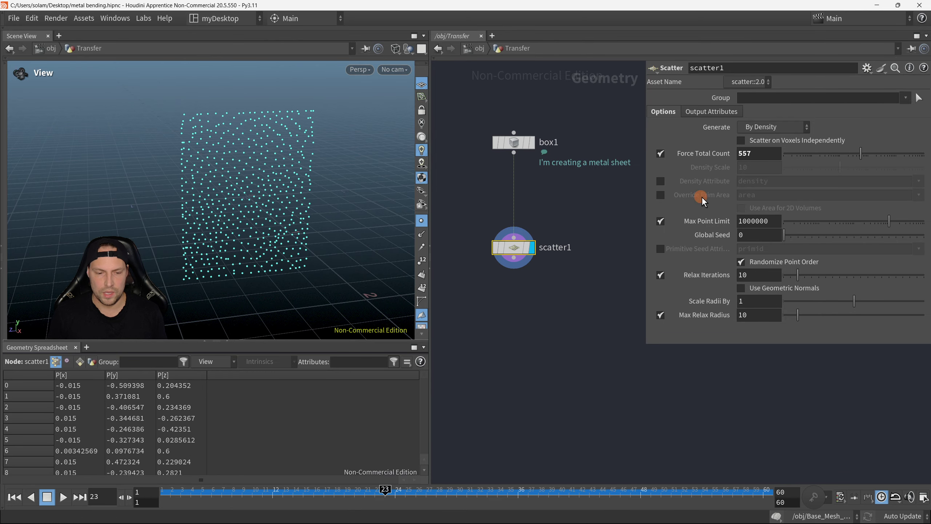
{"action": "middle_click", "coordinate": [769, 154], "text": "ctrl"}
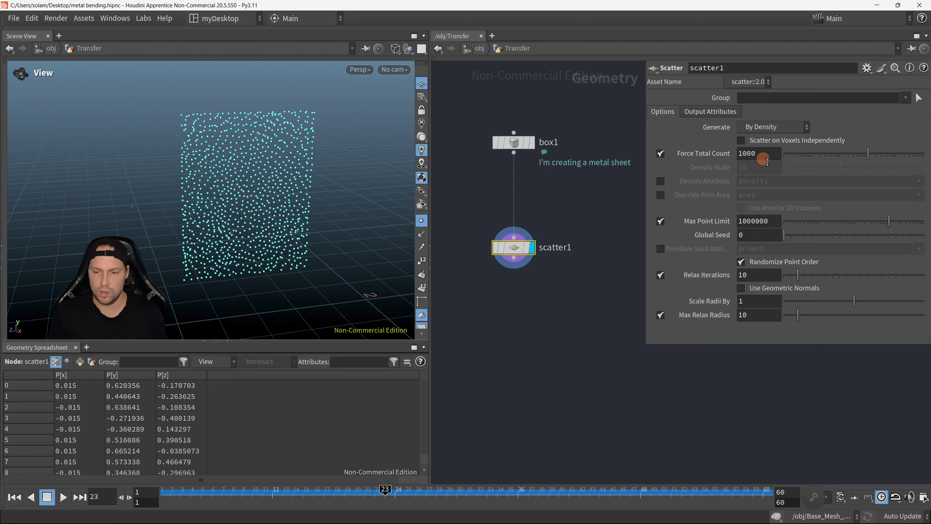
{"action": "left_click_drag", "start_coordinate": [248, 183], "coordinate": [422, 198]}
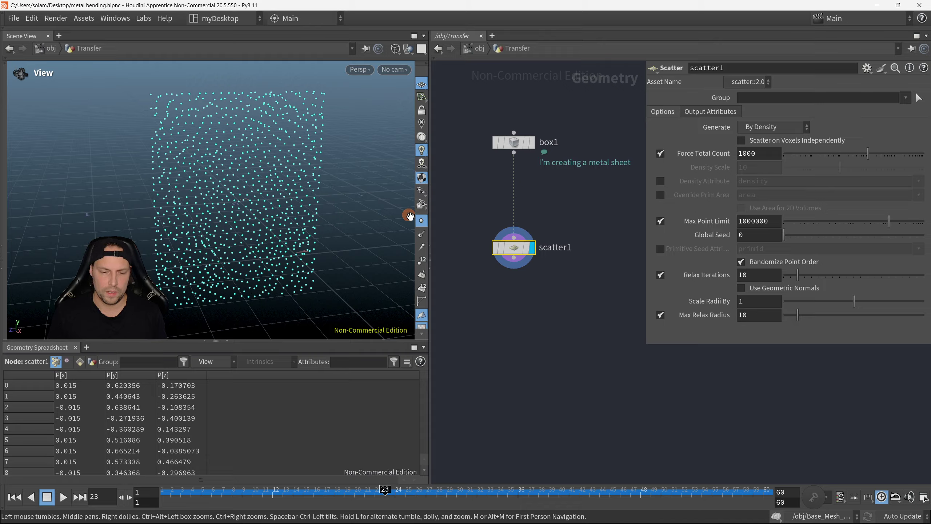
{"action": "left_click_drag", "start_coordinate": [332, 216], "coordinate": [294, 217]}
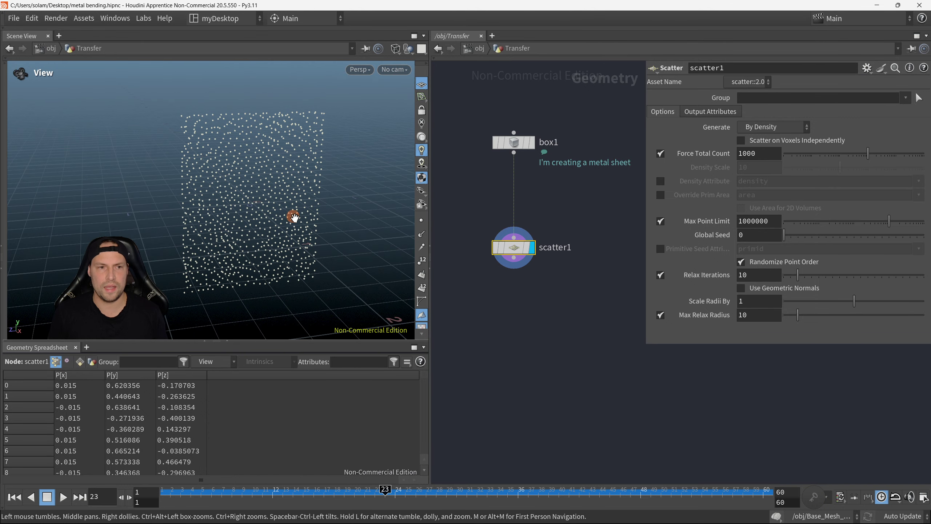
Add a Voronoi Fracture node below the scatter node, connected to the scatter output
{"action": "scroll", "coordinate": [574, 307], "scroll_direction": "down", "scroll_amount": 1}
{"action": "mouse_move", "coordinate": [580, 309]}
{"action": "middle_mouse_down"}
{"action": "mouse_move", "coordinate": [599, 312]}
{"action": "mouse_move", "coordinate": [579, 297]}
{"action": "middle_mouse_up"}
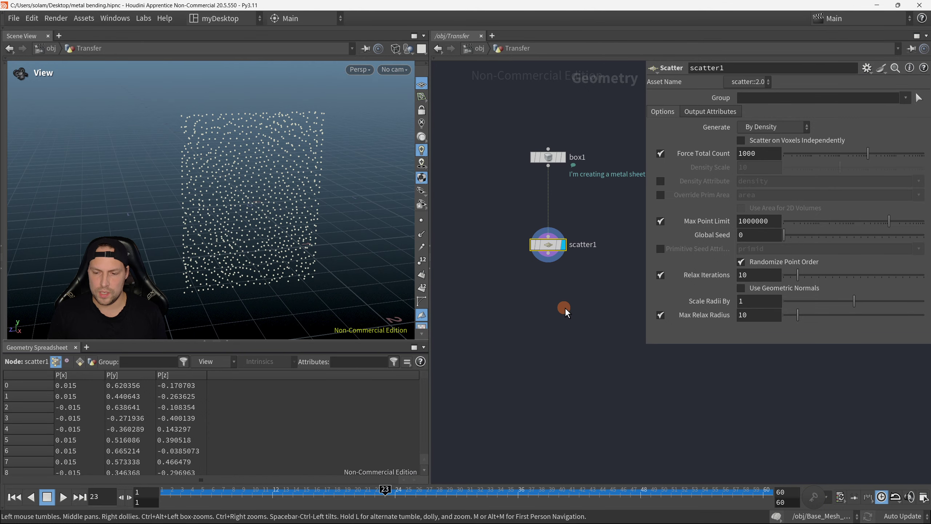
{"action": "left_click_drag", "start_coordinate": [551, 267], "coordinate": [562, 325]}
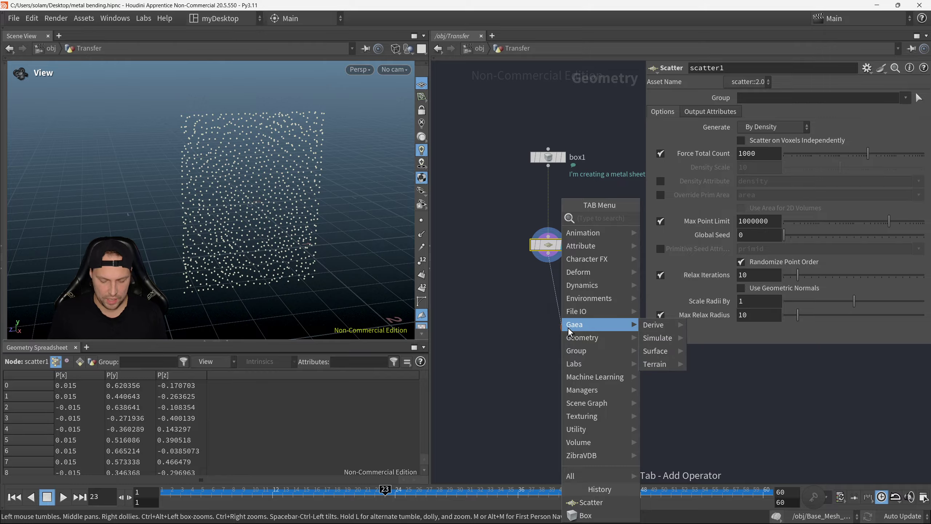
{"action": "type", "text": "voron"}
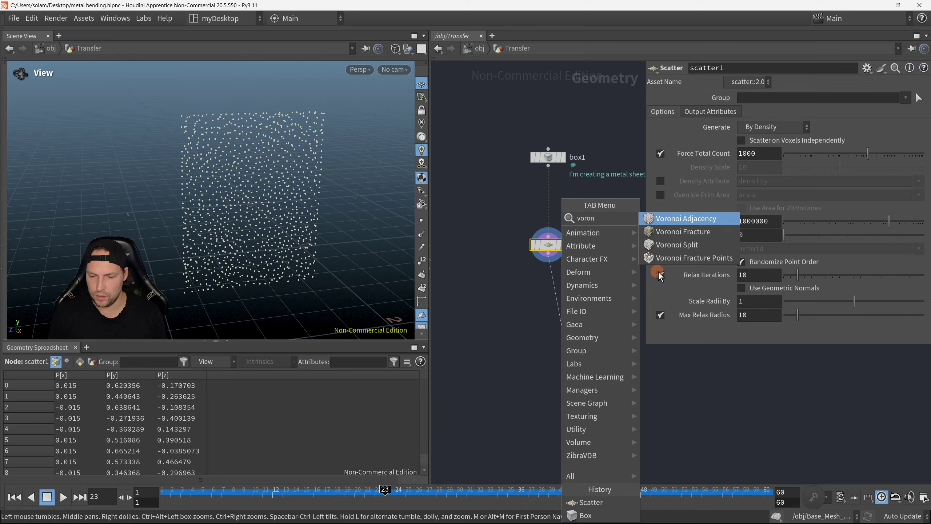
{"action": "left_click", "coordinate": [683, 231]}
{"action": "scroll", "coordinate": [579, 380], "scroll_direction": "down", "scroll_amount": 1}
{"action": "middle_click_drag", "start_coordinate": [603, 386], "coordinate": [560, 377]}
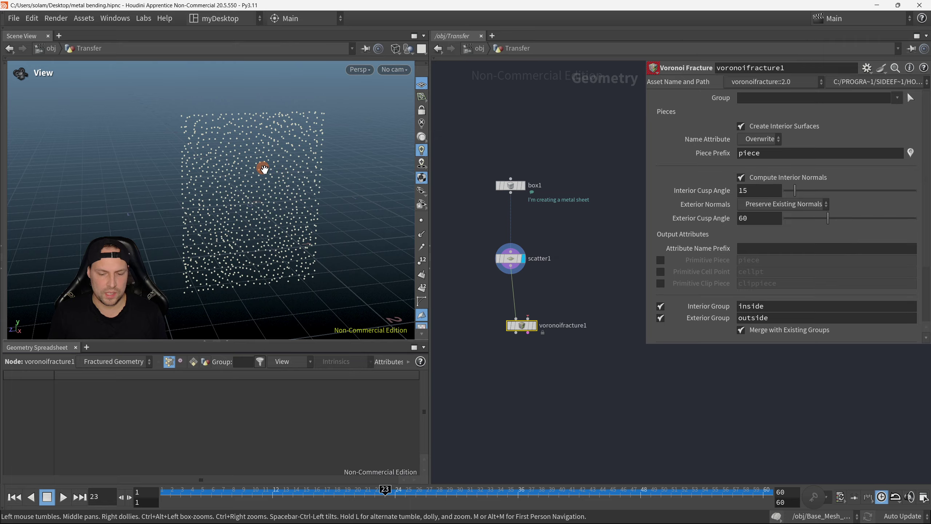
Examine the scattered points from the front and the two input connectors of the Voronoi Fracture node
{"action": "left_click_drag", "start_coordinate": [264, 169], "coordinate": [280, 147]}
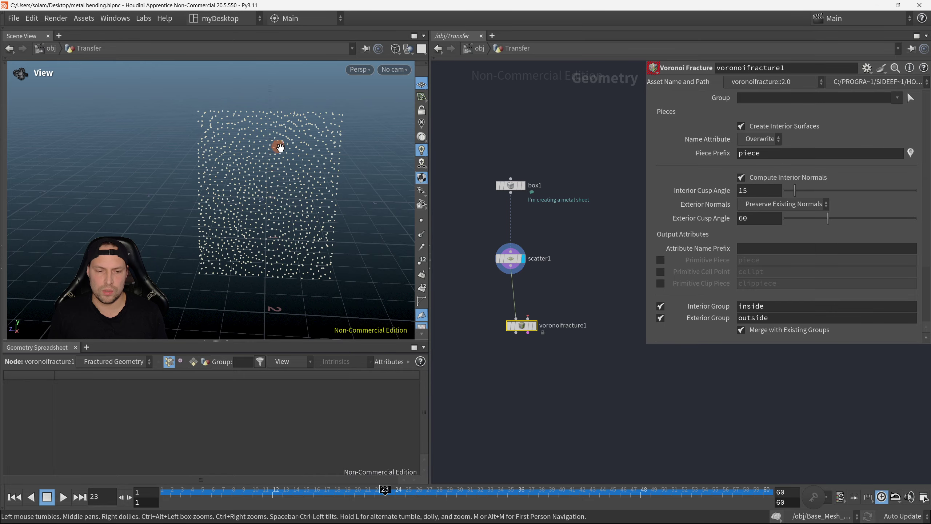
{"action": "left_click_drag", "start_coordinate": [280, 226], "coordinate": [300, 196]}
{"action": "scroll", "coordinate": [537, 332], "scroll_direction": "up", "scroll_amount": 1}
{"action": "scroll", "coordinate": [515, 320], "scroll_direction": "up", "scroll_amount": 2}
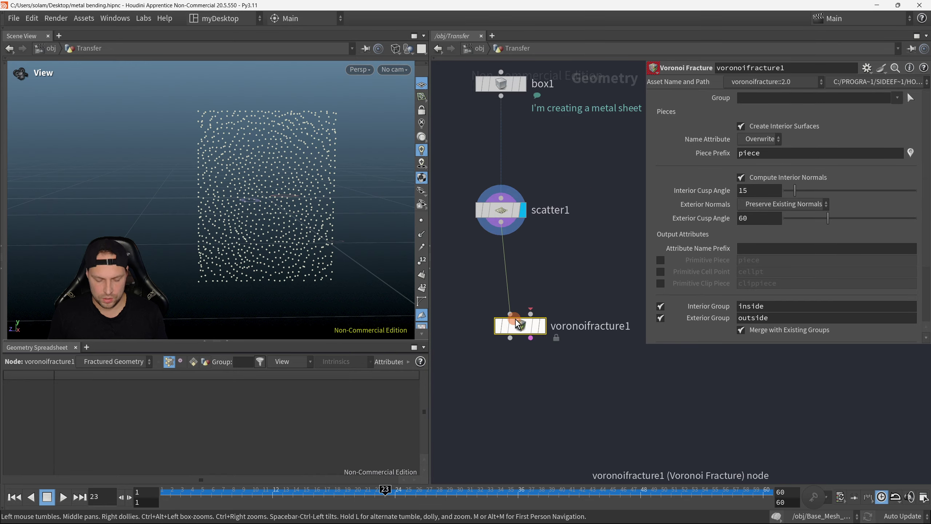
{"action": "scroll", "coordinate": [515, 318], "scroll_direction": "up", "scroll_amount": 1}
{"action": "scroll", "coordinate": [515, 319], "scroll_direction": "down", "scroll_amount": 1}
{"action": "key", "text": "F8"}
{"action": "left_click_drag", "start_coordinate": [472, 291], "coordinate": [618, 365]}
{"action": "right_click", "coordinate": [601, 352]}
{"action": "scroll", "coordinate": [561, 341], "scroll_direction": "up", "scroll_amount": 2}
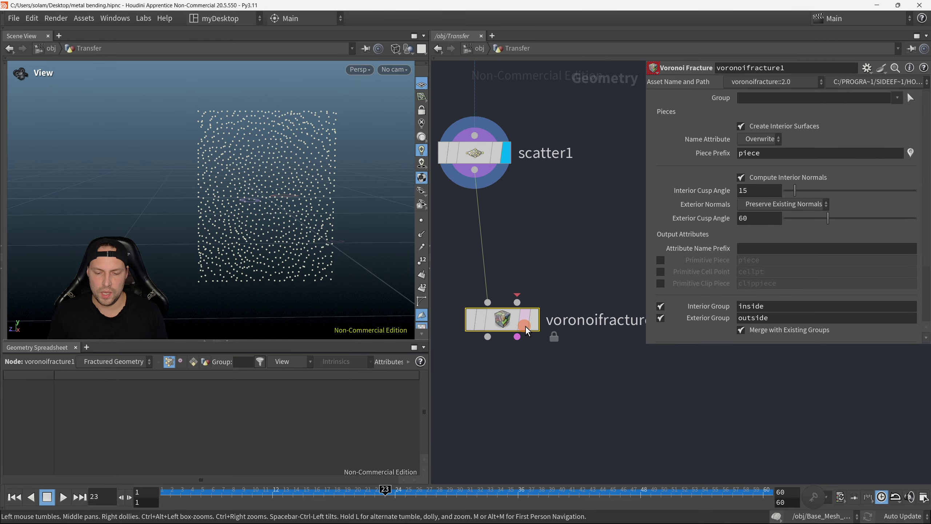
{"action": "scroll", "coordinate": [520, 306], "scroll_direction": "down", "scroll_amount": 2}
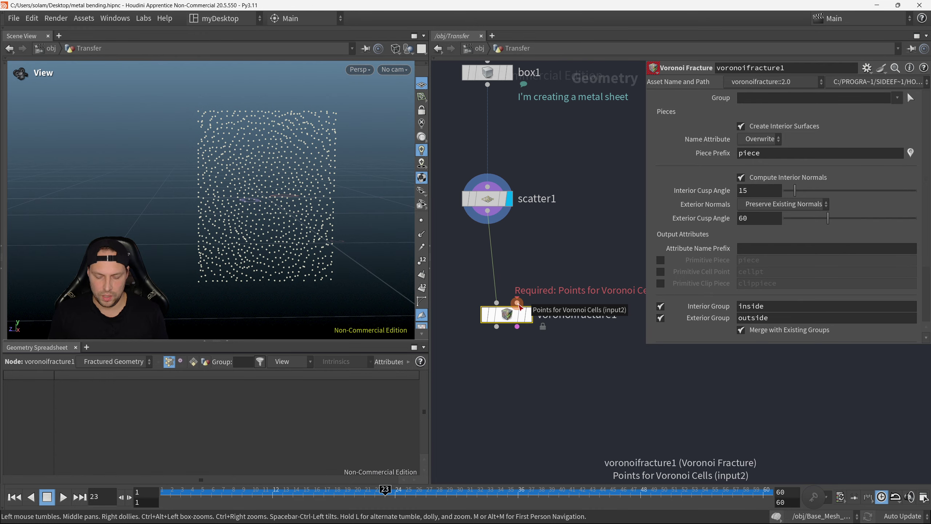
Hide the parameters, detach the Voronoi Fracture node, and wire the scatter output into its Points for Voronoi Cells input
{"action": "key", "text": "p"}
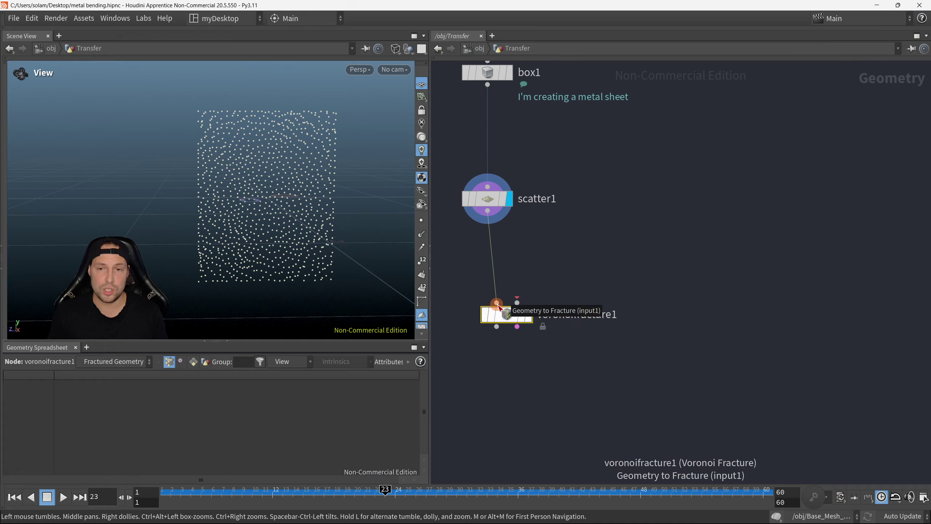
{"action": "scroll", "coordinate": [498, 297], "scroll_direction": "down", "scroll_amount": 2}
{"action": "middle_click_drag", "start_coordinate": [499, 297], "coordinate": [568, 282]}
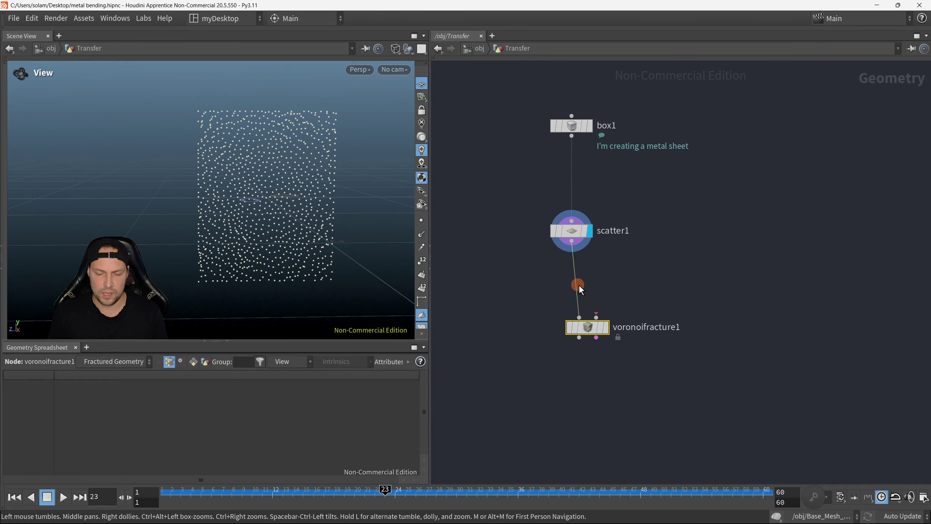
{"action": "left_click_drag", "start_coordinate": [591, 330], "coordinate": [586, 374]}
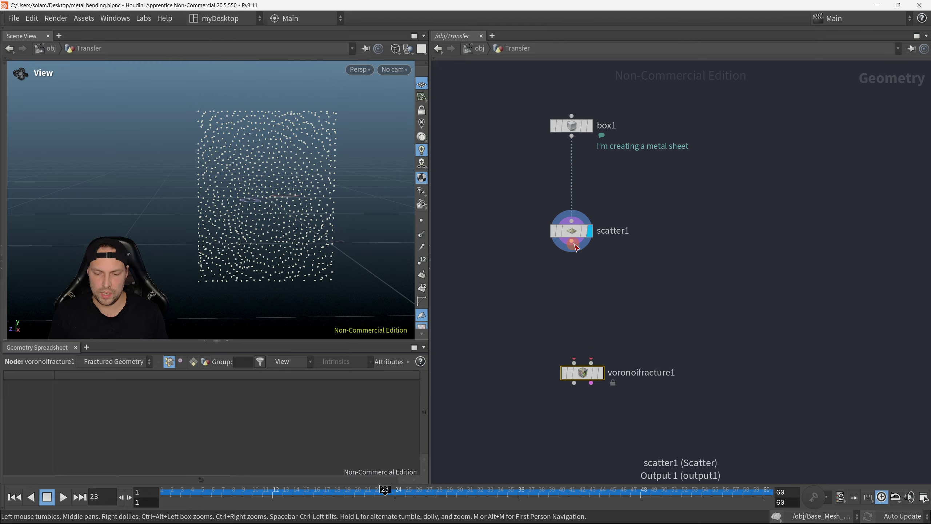
{"action": "left_click_drag", "start_coordinate": [571, 241], "coordinate": [608, 361]}
{"action": "key", "text": "h"}
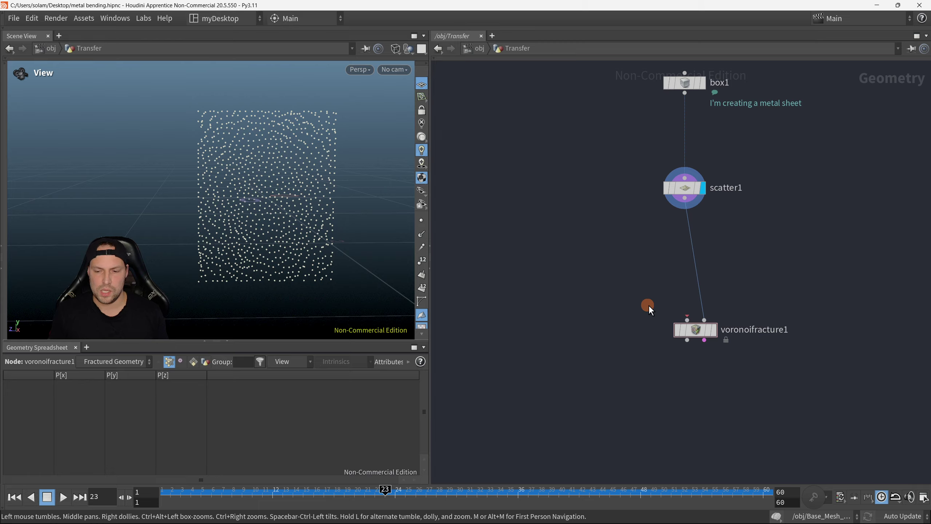
Connect the box to the Voronoi Fracture node's Geometry to Fracture input and display the fractured sheet shaded
{"action": "mouse_move", "coordinate": [687, 81]}
{"action": "left_mouse_down"}
{"action": "mouse_move", "coordinate": [611, 99]}
{"action": "mouse_move", "coordinate": [683, 319]}
{"action": "mouse_move", "coordinate": [664, 330]}
{"action": "mouse_move", "coordinate": [761, 360]}
{"action": "left_mouse_up"}
{"action": "key", "text": "r"}
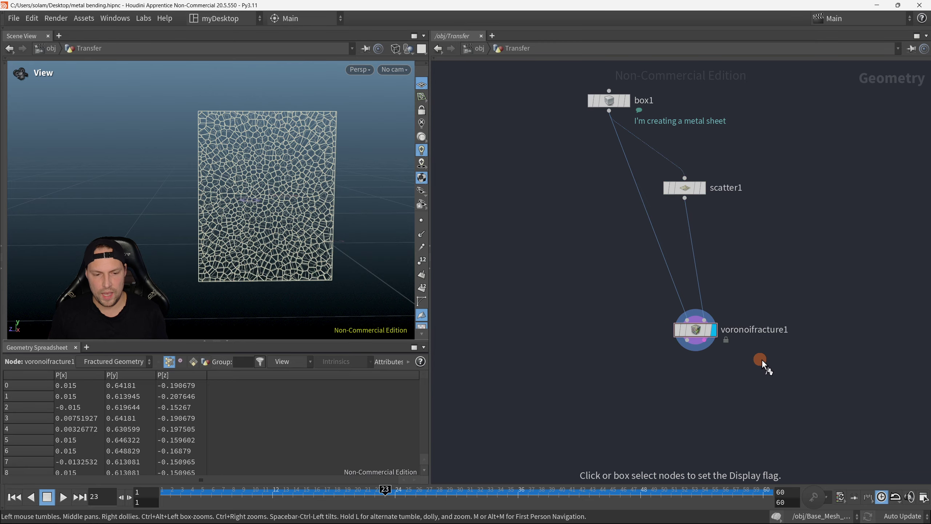
{"action": "mouse_move", "coordinate": [264, 220]}
{"action": "left_mouse_down"}
{"action": "mouse_move", "coordinate": [276, 232]}
{"action": "mouse_move", "coordinate": [354, 233]}
{"action": "mouse_move", "coordinate": [345, 224]}
{"action": "mouse_move", "coordinate": [281, 231]}
{"action": "mouse_move", "coordinate": [403, 248]}
{"action": "left_mouse_up"}
{"action": "key", "text": "w"}
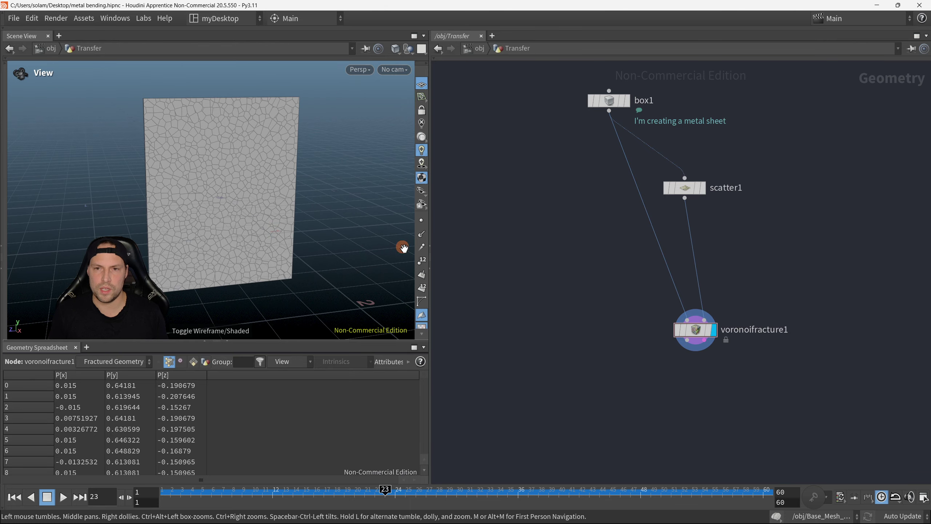
Arrange the network with the Voronoi Fracture node below the box and the scatter node offset to one side
{"action": "left_click_drag", "start_coordinate": [721, 332], "coordinate": [670, 347]}
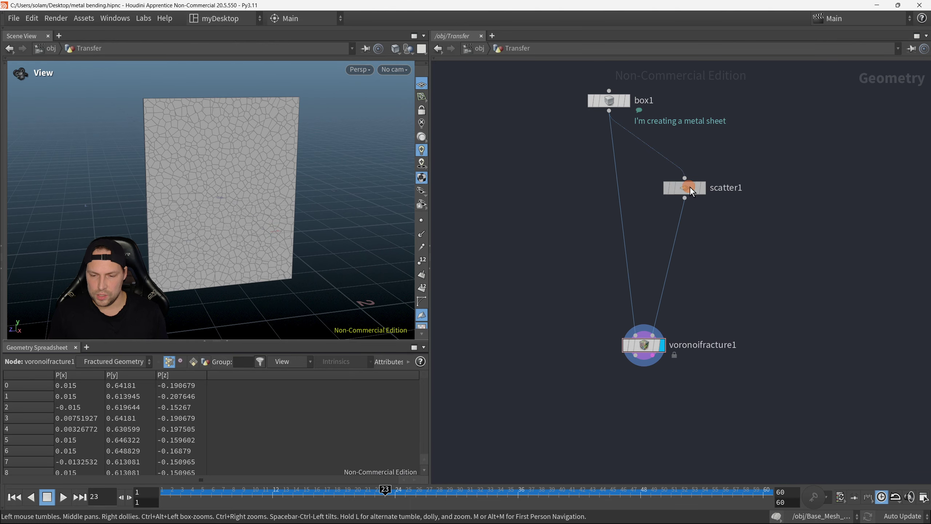
{"action": "left_click_drag", "start_coordinate": [690, 187], "coordinate": [735, 212]}
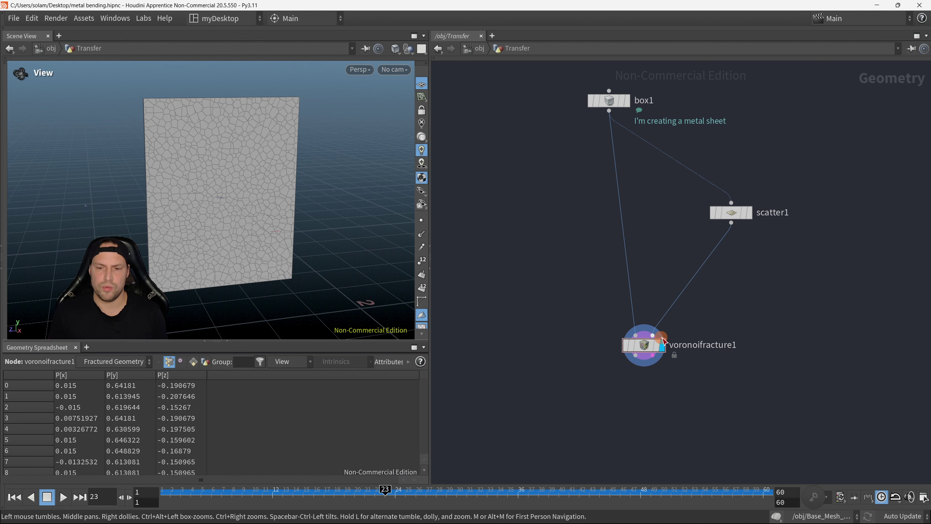
{"action": "left_click_drag", "start_coordinate": [664, 341], "coordinate": [656, 327]}
{"action": "left_click_drag", "start_coordinate": [736, 212], "coordinate": [741, 219]}
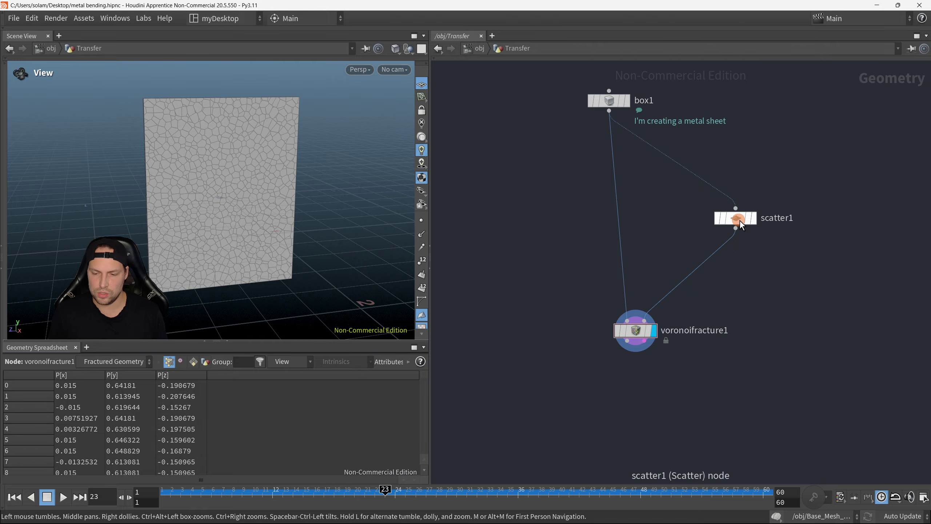
Add the comment "I'm scattering points on my metal sheet" to the scatter node and show it in the network
{"action": "middle_click", "coordinate": [740, 221]}
{"action": "left_click_drag", "start_coordinate": [570, 43], "coordinate": [606, 70]}
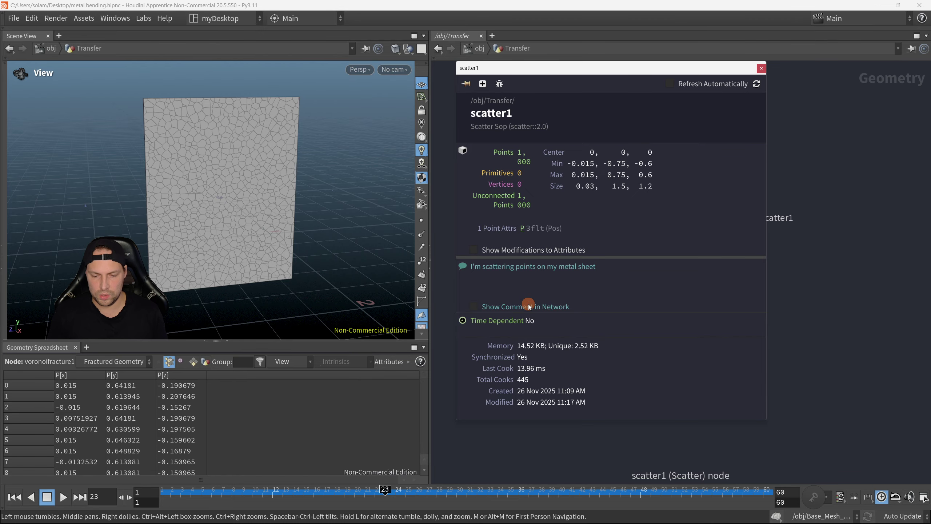
{"action": "left_click", "coordinate": [473, 306]}
{"action": "left_click", "coordinate": [761, 69]}
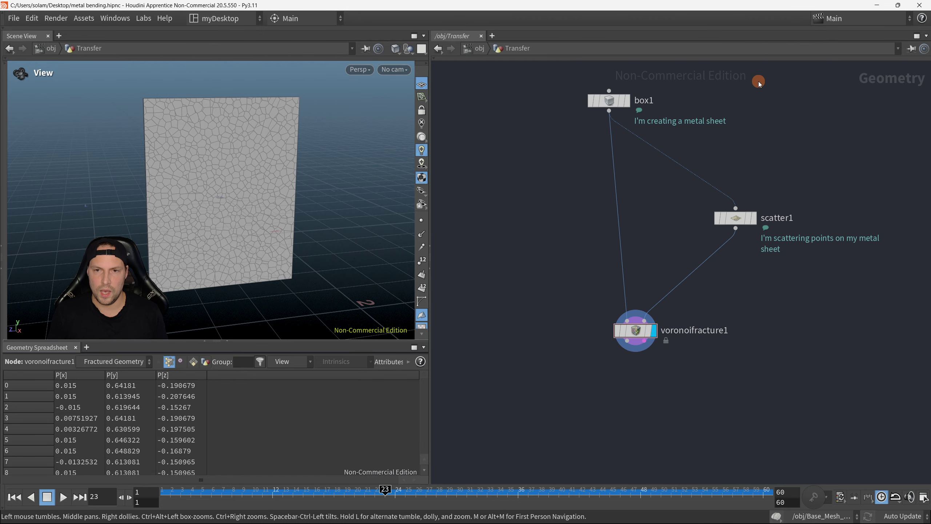
Align the Voronoi Fracture node under the box and give it the visible comment "I'm fracturing metal sheet based on points."
{"action": "left_click_drag", "start_coordinate": [636, 331], "coordinate": [619, 338]}
{"action": "scroll", "coordinate": [692, 312], "scroll_direction": "down", "scroll_amount": 3}
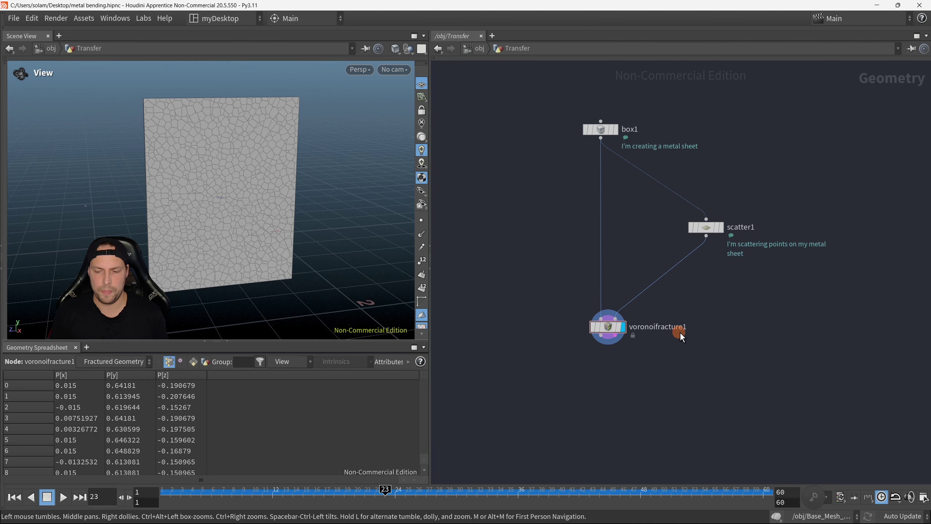
{"action": "middle_click", "coordinate": [604, 336]}
{"action": "left_click_drag", "start_coordinate": [705, 63], "coordinate": [671, 63]}
{"action": "left_click", "coordinate": [638, 311]}
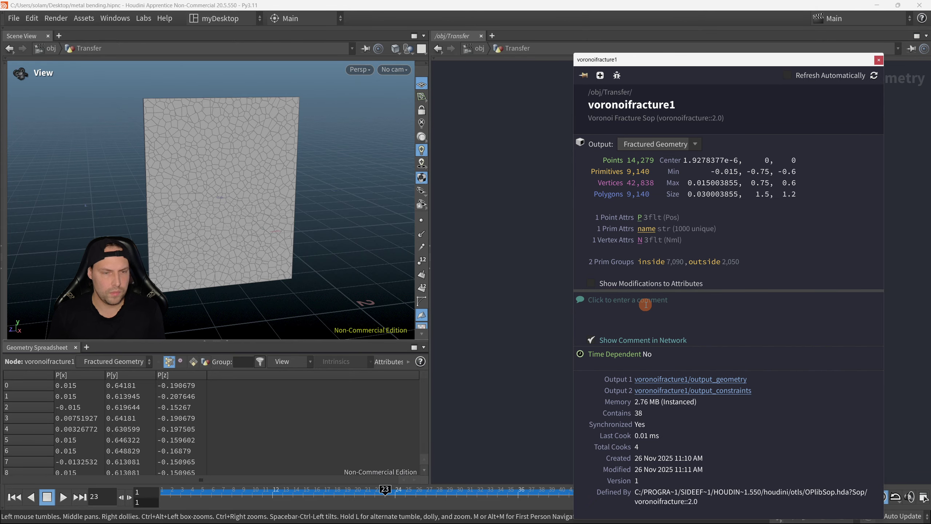
{"action": "left_click", "coordinate": [646, 305]}
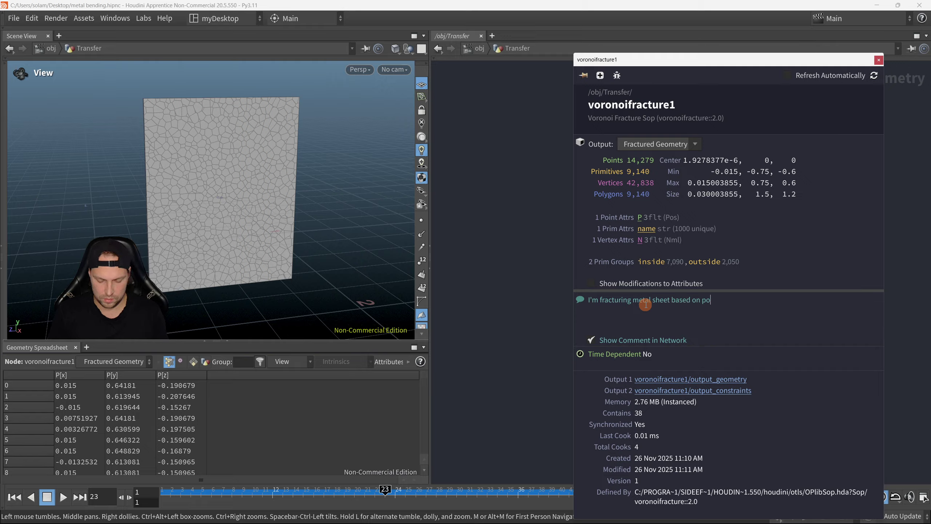
{"action": "left_click", "coordinate": [768, 244]}
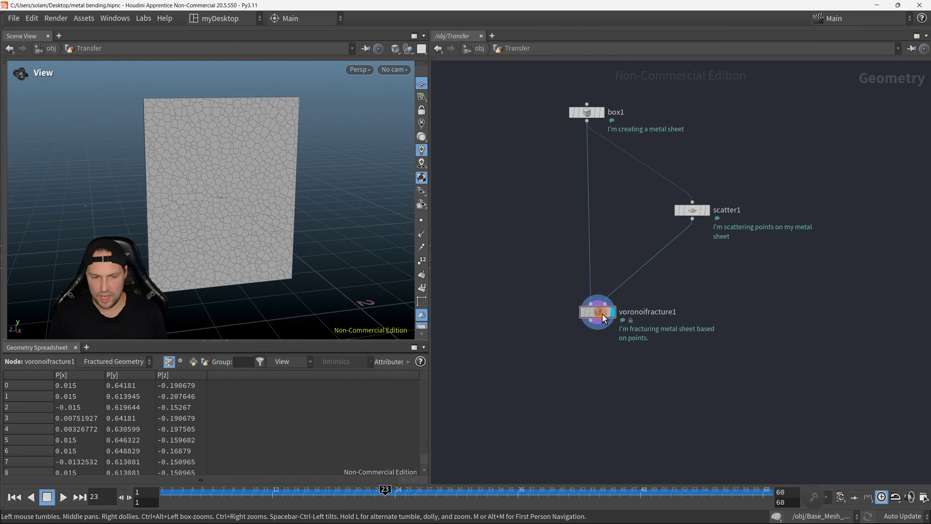
{"action": "left_click_drag", "start_coordinate": [356, 257], "coordinate": [235, 231]}
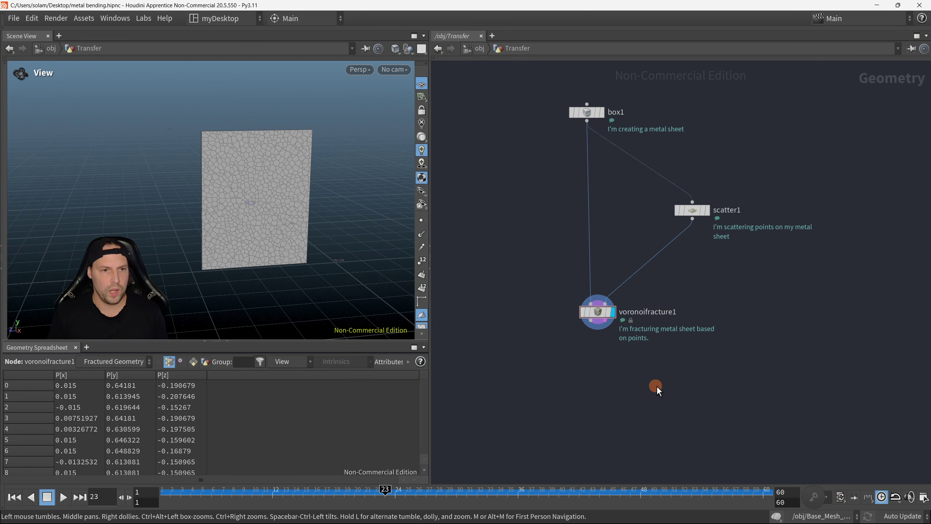
Add an RBD Constraints from Rules node below the Voronoi Fracture node, wired to its outputs, and display it
{"action": "middle_click_drag", "start_coordinate": [656, 386], "coordinate": [603, 347]}
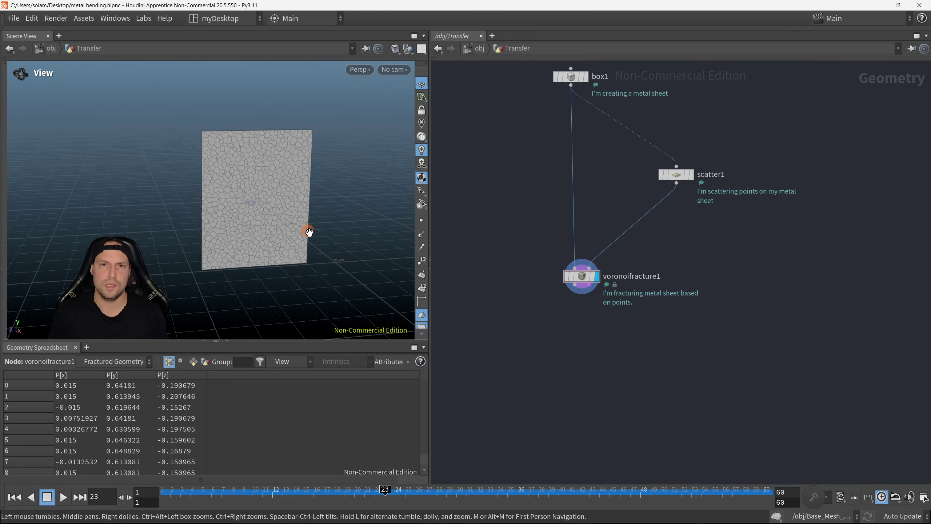
{"action": "left_click_drag", "start_coordinate": [269, 214], "coordinate": [278, 220]}
{"action": "middle_click_drag", "start_coordinate": [628, 353], "coordinate": [632, 317]}
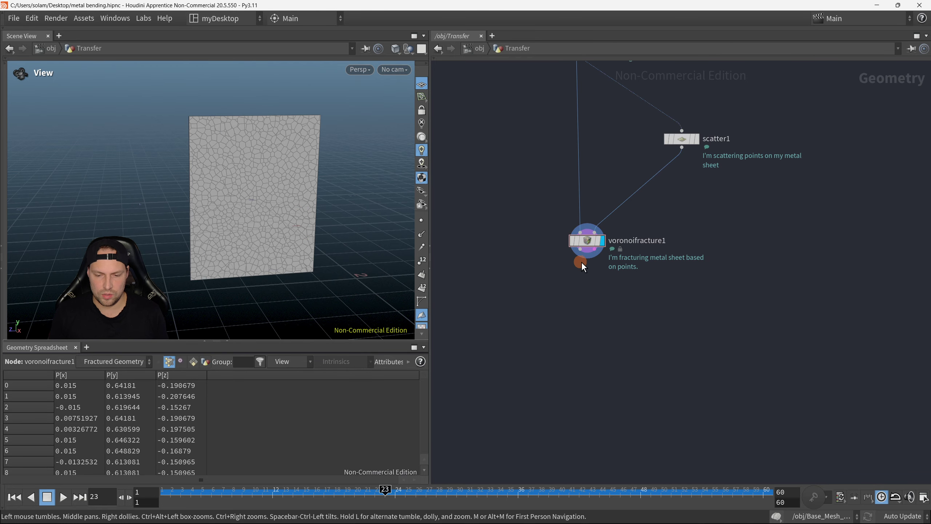
{"action": "right_click", "coordinate": [595, 345]}
{"action": "mouse_move", "coordinate": [602, 347]}
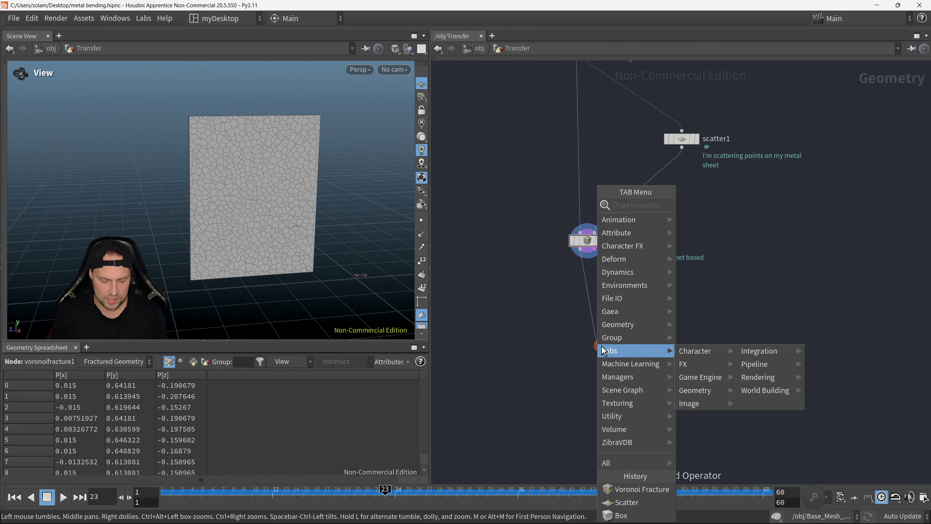
{"action": "type", "text": "constrainr"}
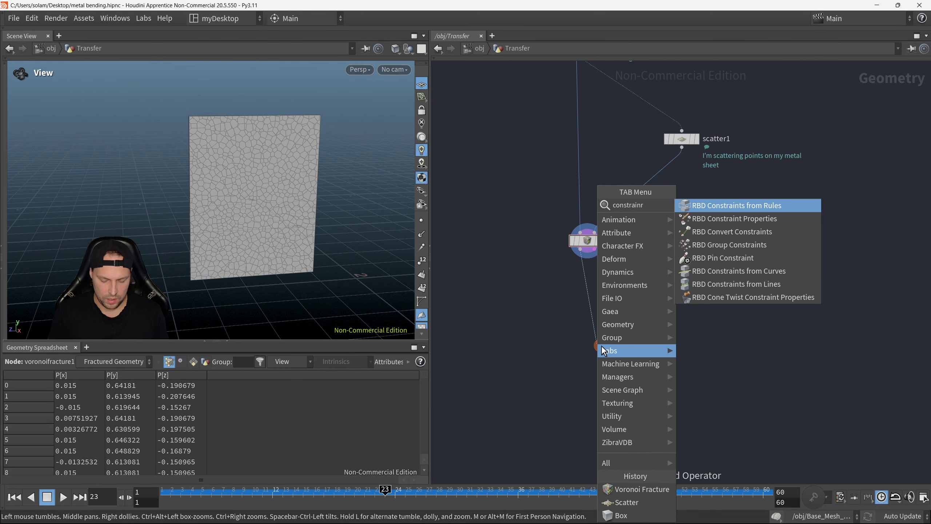
{"action": "type", "text": "ules"}
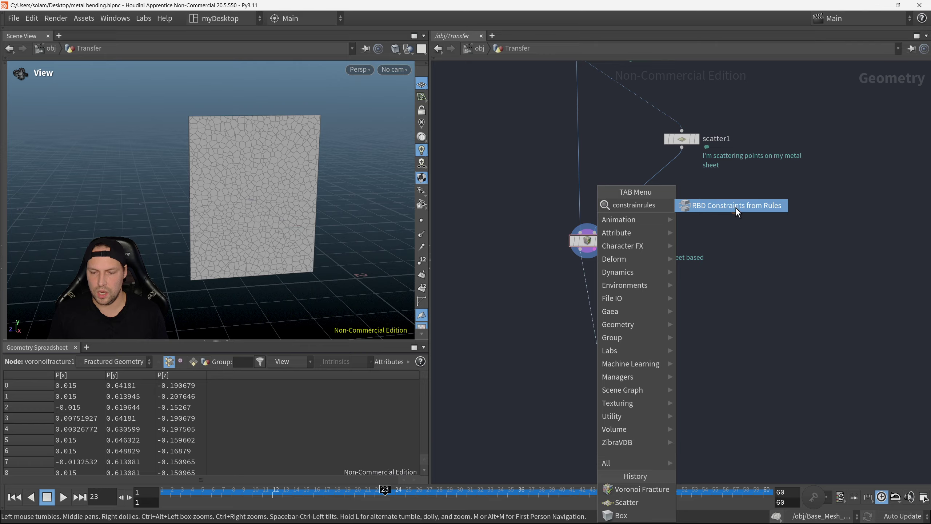
{"action": "left_click", "coordinate": [736, 206]}
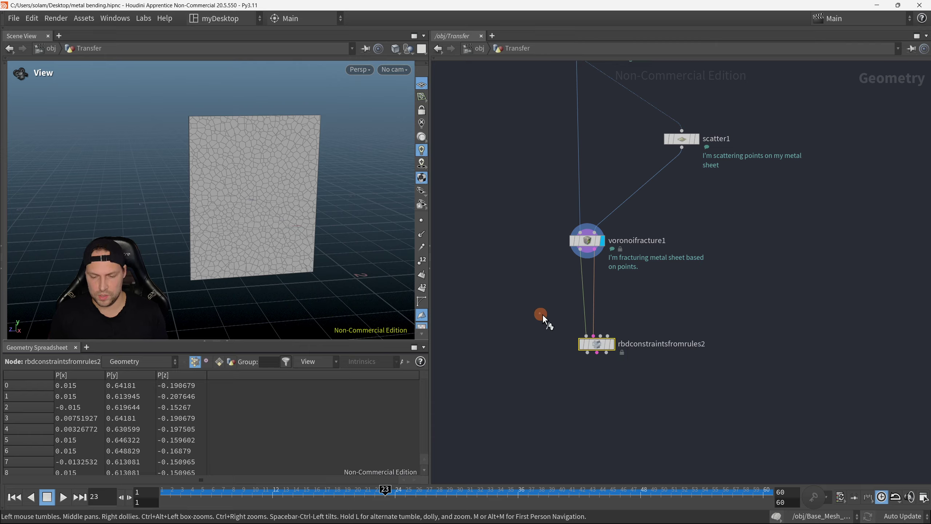
{"action": "left_click_drag", "start_coordinate": [539, 312], "coordinate": [646, 362]}
{"action": "right_click_drag", "start_coordinate": [316, 229], "coordinate": [357, 187]}
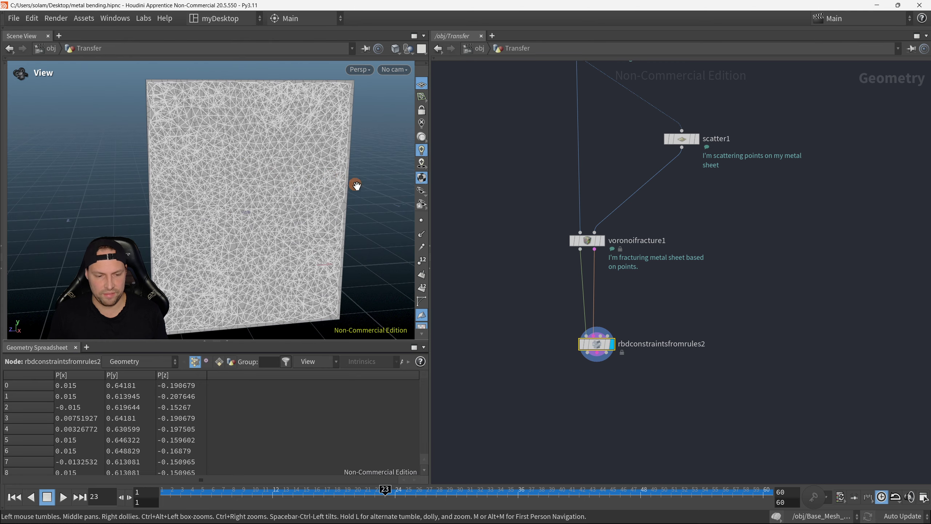
Set the Connection Type of the new RBD Constraints from Rules node to Surface Points
{"action": "key", "text": "p"}
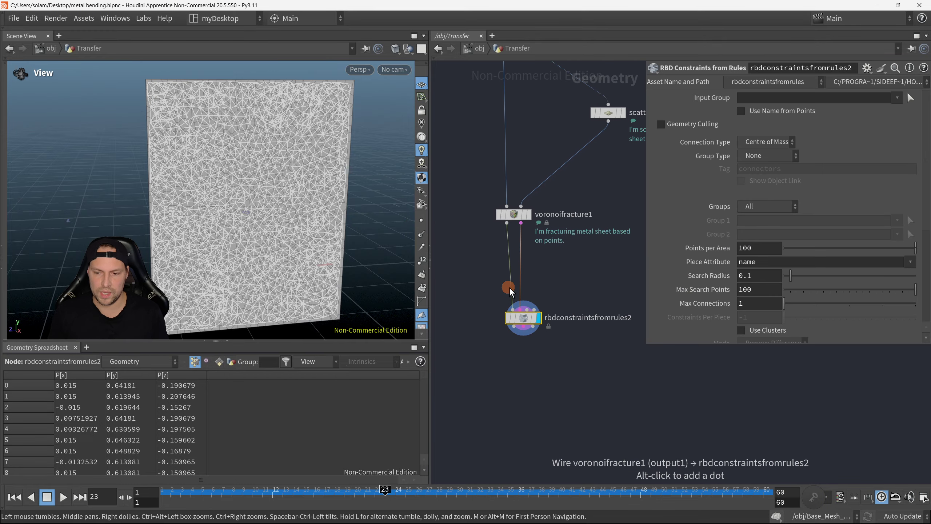
{"action": "mouse_move", "coordinate": [264, 198]}
{"action": "left_mouse_down"}
{"action": "mouse_move", "coordinate": [253, 188]}
{"action": "mouse_move", "coordinate": [277, 204]}
{"action": "mouse_move", "coordinate": [311, 177]}
{"action": "mouse_move", "coordinate": [380, 193]}
{"action": "mouse_move", "coordinate": [311, 208]}
{"action": "mouse_move", "coordinate": [307, 193]}
{"action": "mouse_move", "coordinate": [248, 193]}
{"action": "left_mouse_up"}
{"action": "key", "text": "w"}
{"action": "key", "text": "w"}
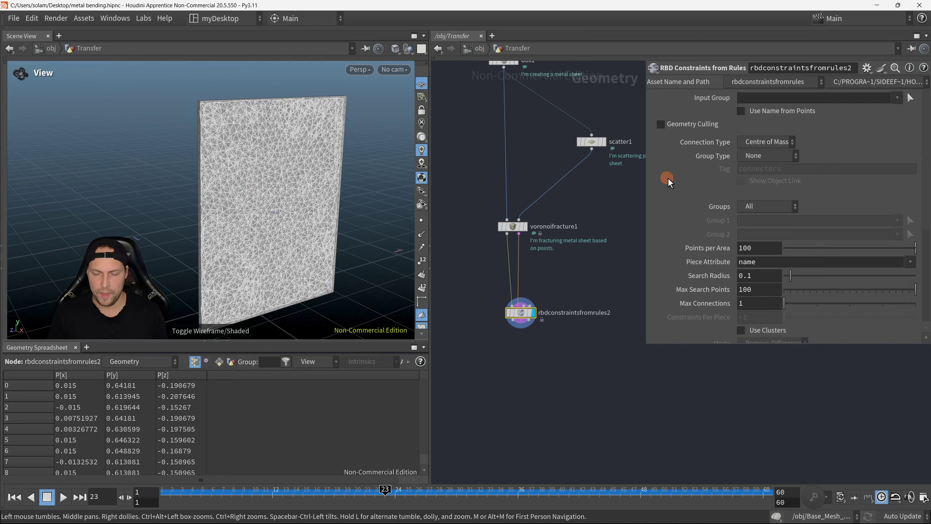
{"action": "left_click", "coordinate": [751, 142]}
{"action": "left_click", "coordinate": [757, 155]}
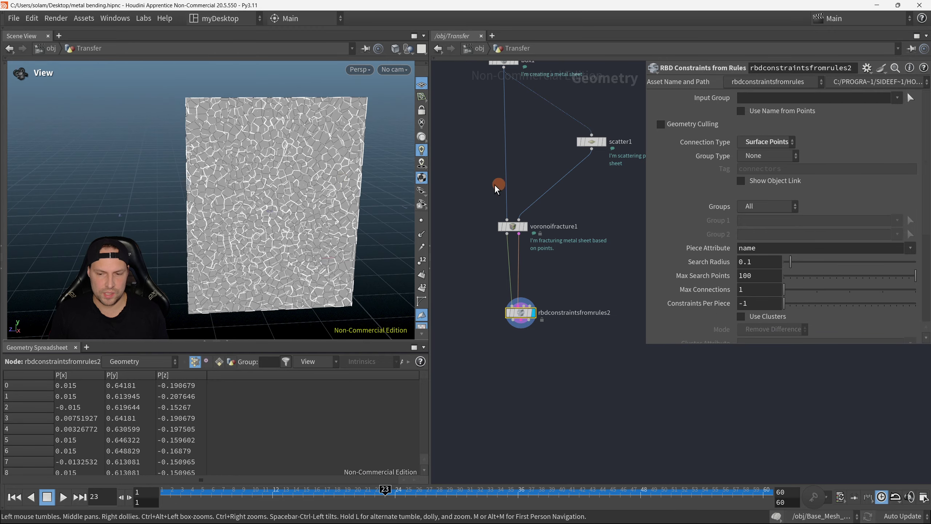
Try the Hinges and Centre of Mass connection types on the constraints node
{"action": "left_click", "coordinate": [747, 143]}
{"action": "left_click", "coordinate": [769, 168]}
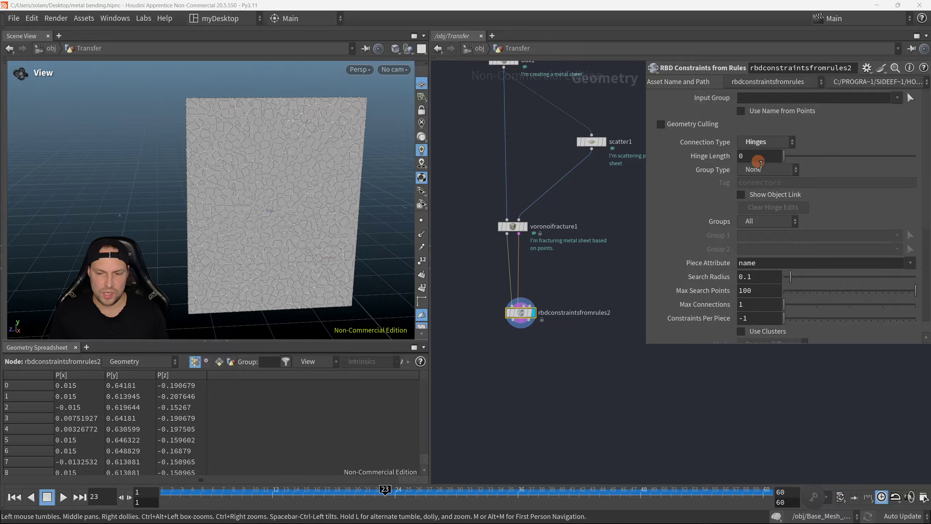
{"action": "left_click", "coordinate": [766, 142]}
{"action": "left_click", "coordinate": [765, 181]}
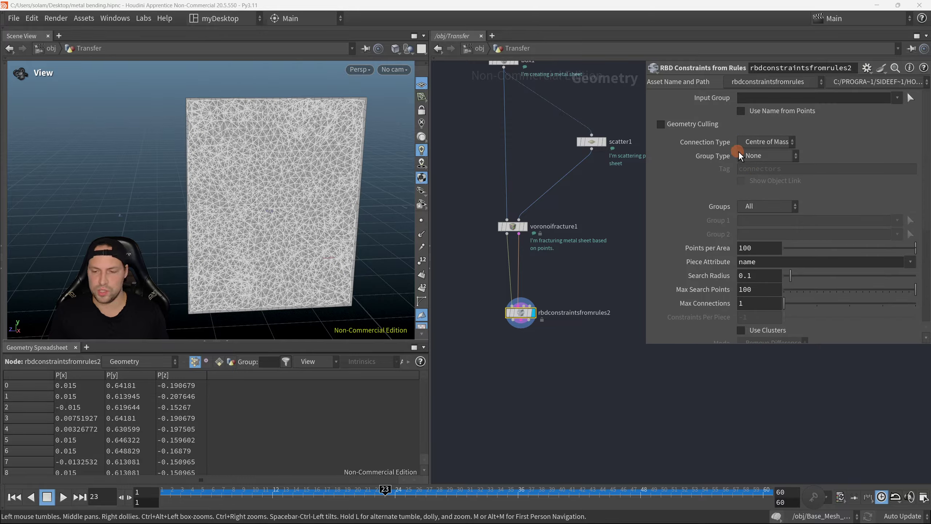
Switch the connection type back to Surface Points and view the constraints up close in wireframe from the side
{"action": "left_click", "coordinate": [756, 142]}
{"action": "left_click", "coordinate": [757, 155]}
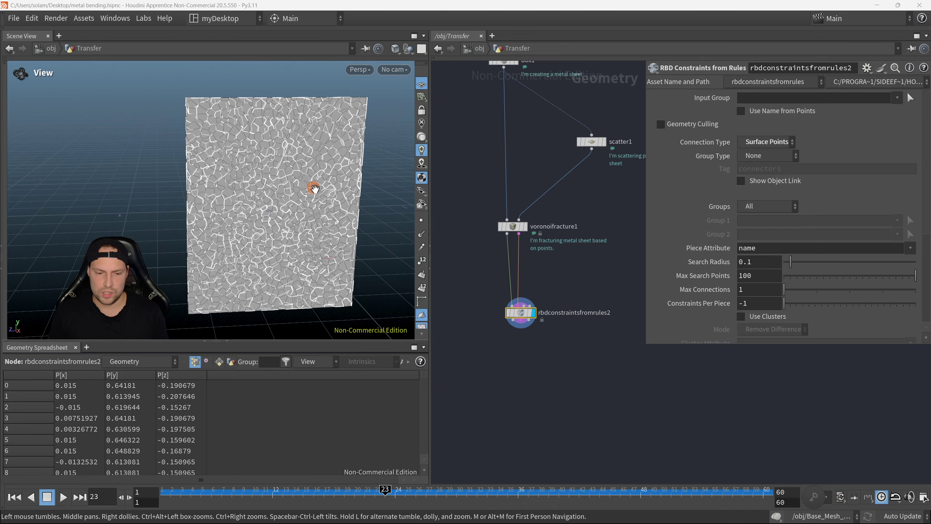
{"action": "scroll", "coordinate": [312, 186], "scroll_direction": "up", "scroll_amount": 5}
{"action": "mouse_move", "coordinate": [293, 162]}
{"action": "left_mouse_down"}
{"action": "mouse_move", "coordinate": [332, 165]}
{"action": "mouse_move", "coordinate": [322, 181]}
{"action": "mouse_move", "coordinate": [322, 170]}
{"action": "mouse_move", "coordinate": [299, 177]}
{"action": "mouse_move", "coordinate": [298, 169]}
{"action": "mouse_move", "coordinate": [259, 173]}
{"action": "mouse_move", "coordinate": [266, 170]}
{"action": "mouse_move", "coordinate": [246, 165]}
{"action": "mouse_move", "coordinate": [251, 96]}
{"action": "left_mouse_up"}
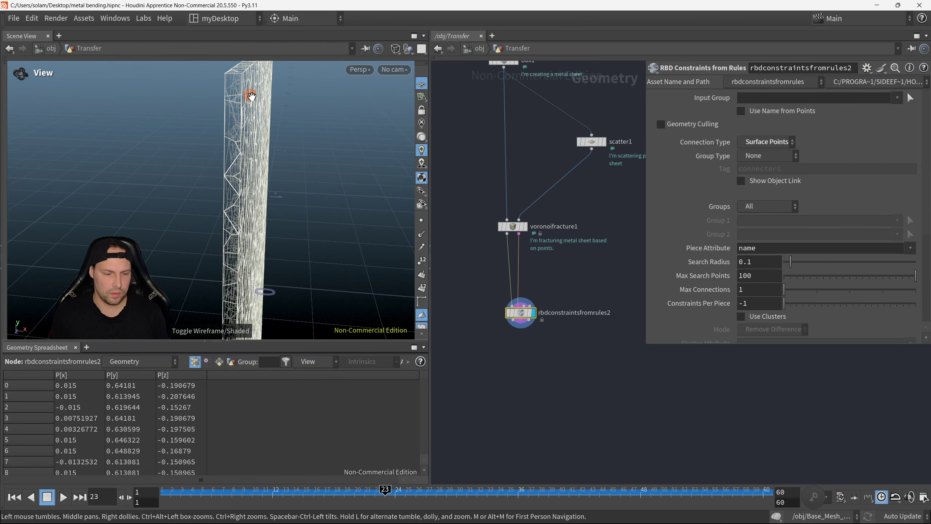
{"action": "left_click", "coordinate": [207, 18]}
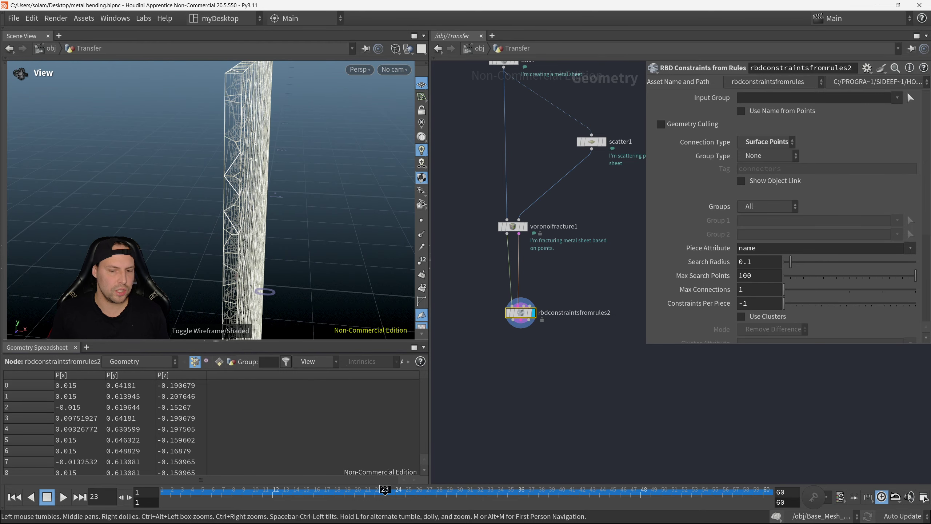
Examine the commented constraint nodes in the finished reference network and return to the new constraints node
{"action": "middle_click_drag", "start_coordinate": [460, 217], "coordinate": [597, 183]}
{"action": "scroll", "coordinate": [596, 183], "scroll_direction": "down", "scroll_amount": 5}
{"action": "scroll", "coordinate": [527, 201], "scroll_direction": "up", "scroll_amount": 3}
{"action": "middle_click_drag", "start_coordinate": [468, 195], "coordinate": [613, 226]}
{"action": "scroll", "coordinate": [527, 190], "scroll_direction": "up", "scroll_amount": 1}
{"action": "middle_click_drag", "start_coordinate": [551, 197], "coordinate": [557, 219]}
{"action": "key", "text": "p"}
{"action": "scroll", "coordinate": [564, 197], "scroll_direction": "up", "scroll_amount": 3}
{"action": "scroll", "coordinate": [558, 220], "scroll_direction": "up", "scroll_amount": 2}
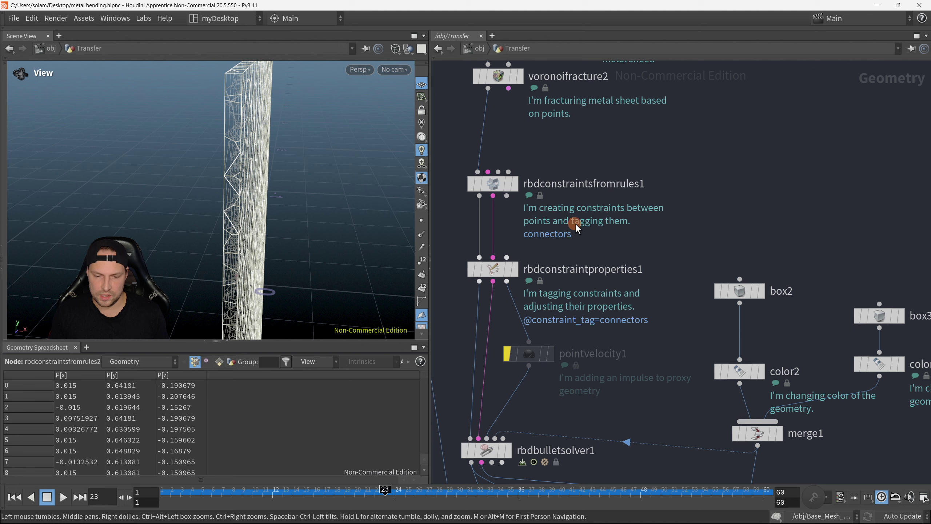
{"action": "middle_click_drag", "start_coordinate": [754, 217], "coordinate": [513, 207]}
{"action": "scroll", "coordinate": [513, 207], "scroll_direction": "down", "scroll_amount": 3}
{"action": "middle_click_drag", "start_coordinate": [671, 211], "coordinate": [455, 201]}
{"action": "middle_click_drag", "start_coordinate": [887, 235], "coordinate": [574, 186]}
{"action": "middle_click_drag", "start_coordinate": [613, 252], "coordinate": [653, 195]}
{"action": "scroll", "coordinate": [626, 310], "scroll_direction": "up", "scroll_amount": 2}
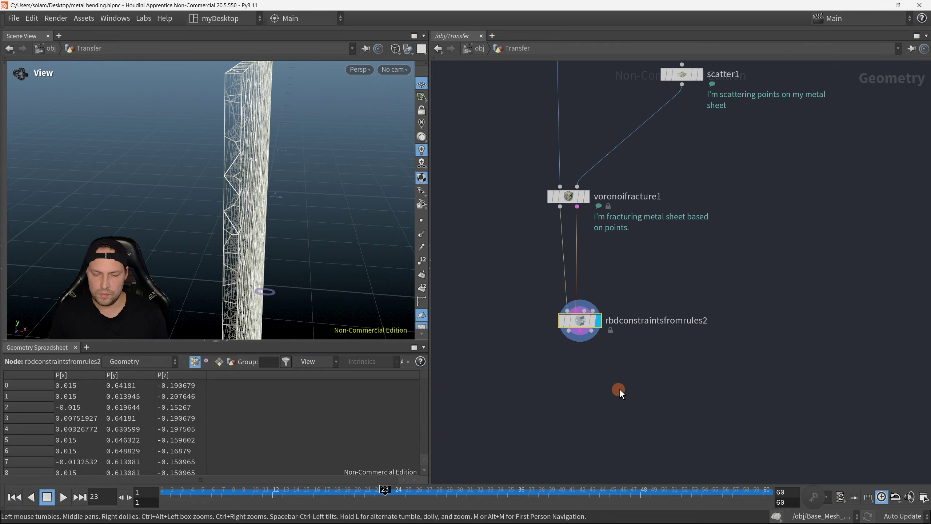
{"action": "middle_click_drag", "start_coordinate": [619, 389], "coordinate": [645, 349]}
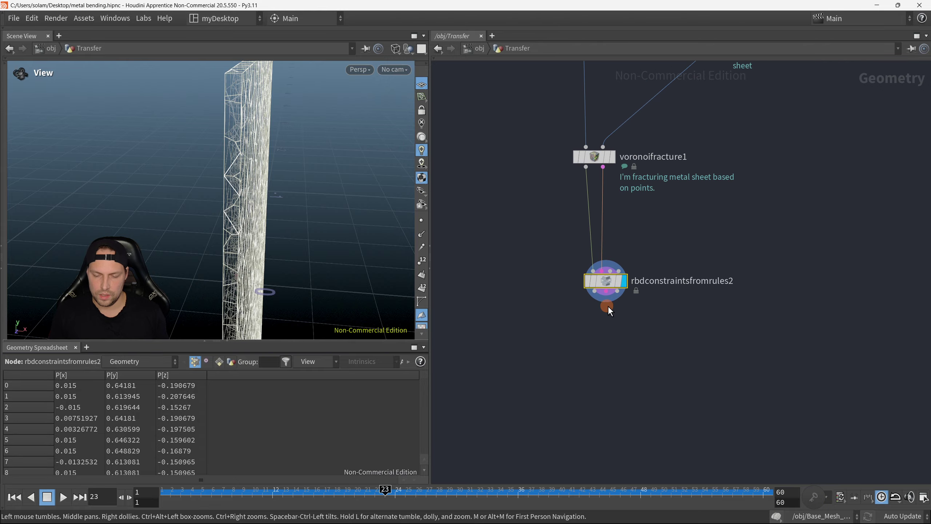
{"action": "middle_click", "coordinate": [608, 279]}
Copy the comment text from the reference network's rbdconstraintsfromrules1 node
{"action": "middle_click_drag", "start_coordinate": [538, 268], "coordinate": [713, 258]}
{"action": "scroll", "coordinate": [551, 250], "scroll_direction": "down", "scroll_amount": 3}
{"action": "middle_click_drag", "start_coordinate": [529, 225], "coordinate": [710, 290]}
{"action": "scroll", "coordinate": [489, 205], "scroll_direction": "up", "scroll_amount": 3}
{"action": "middle_click_drag", "start_coordinate": [489, 205], "coordinate": [702, 253]}
{"action": "middle_click", "coordinate": [529, 232]}
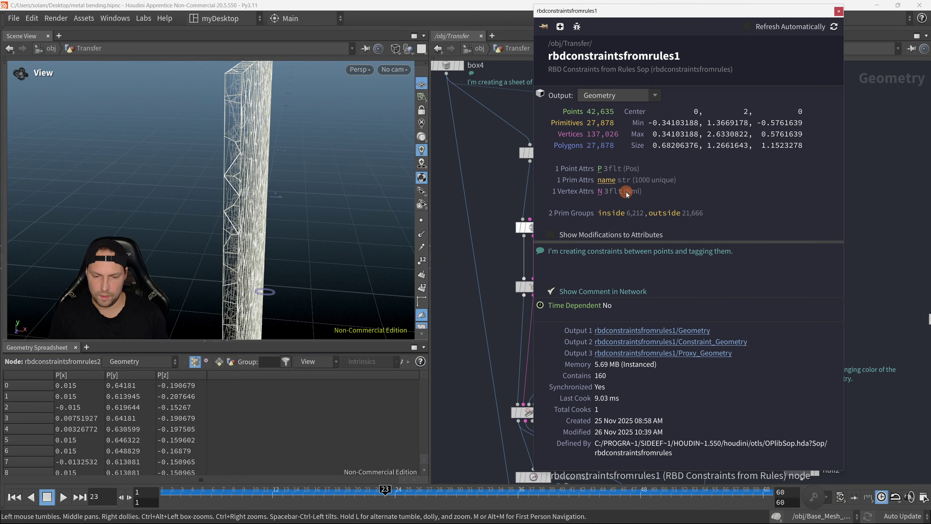
{"action": "triple_click", "coordinate": [631, 253]}
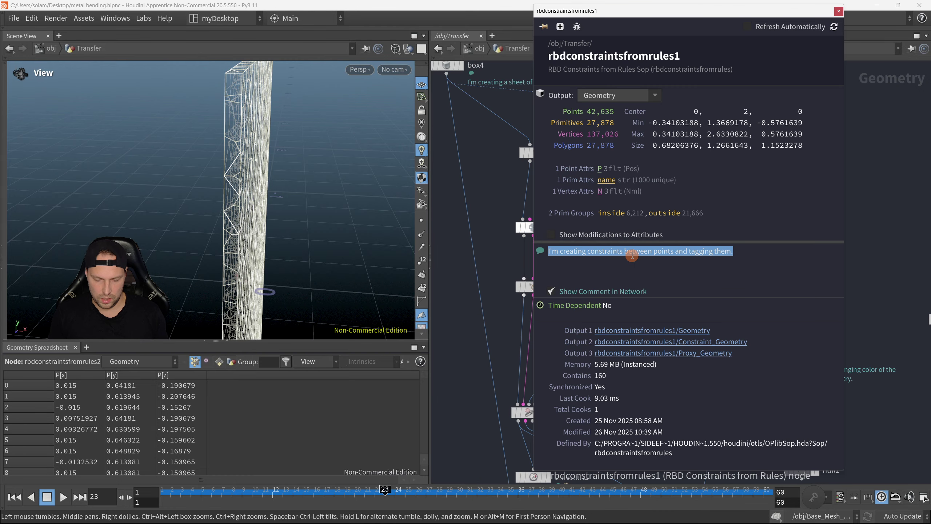
{"action": "left_click", "coordinate": [842, 15]}
Give rbdconstraintsfromrules2 the comment "I'm creating constraints between points and tagging them." and show it in the network
{"action": "middle_click_drag", "start_coordinate": [849, 195], "coordinate": [662, 183]}
{"action": "scroll", "coordinate": [662, 183], "scroll_direction": "down", "scroll_amount": 4}
{"action": "middle_click_drag", "start_coordinate": [852, 225], "coordinate": [579, 139]}
{"action": "scroll", "coordinate": [634, 259], "scroll_direction": "up", "scroll_amount": 4}
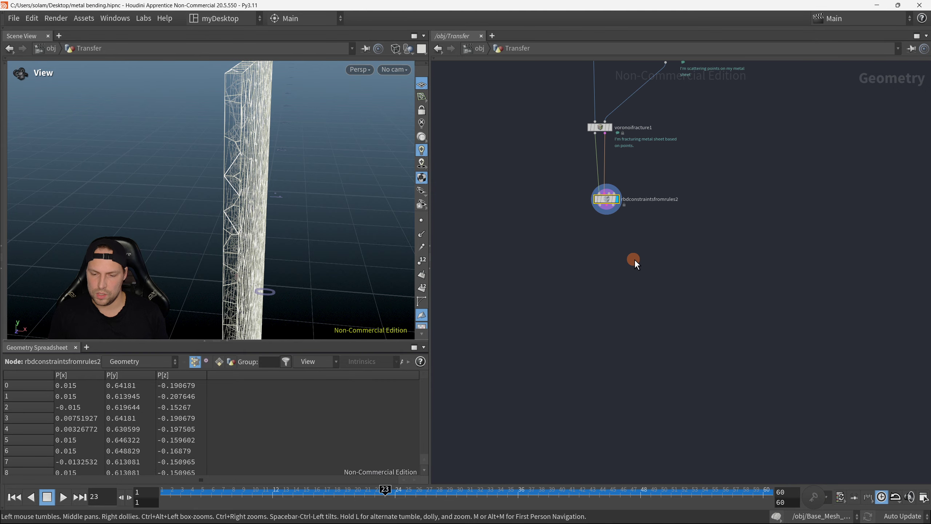
{"action": "middle_click", "coordinate": [603, 189]}
{"action": "left_click", "coordinate": [684, 247]}
{"action": "type", "text": "I'm creating constraints between points and tagging them."}
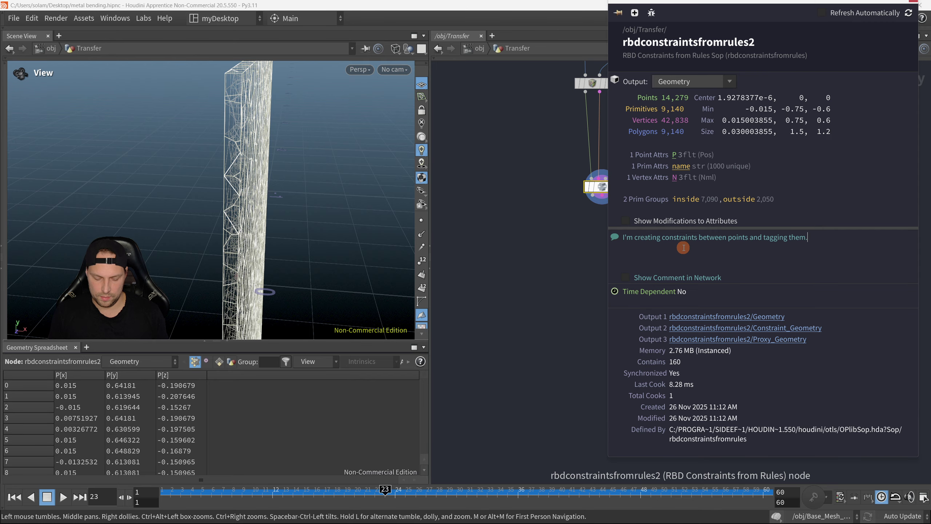
{"action": "left_click", "coordinate": [673, 279]}
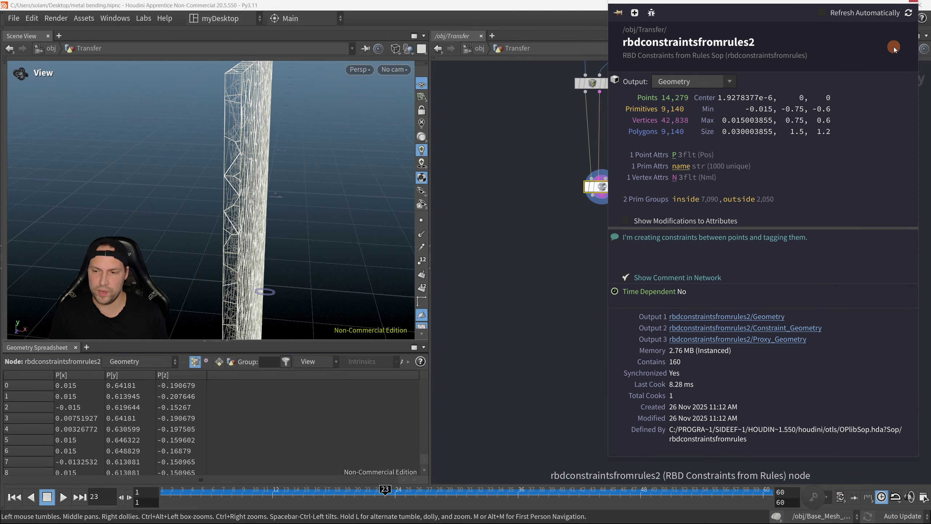
{"action": "left_click_drag", "start_coordinate": [805, 7], "coordinate": [701, 117]}
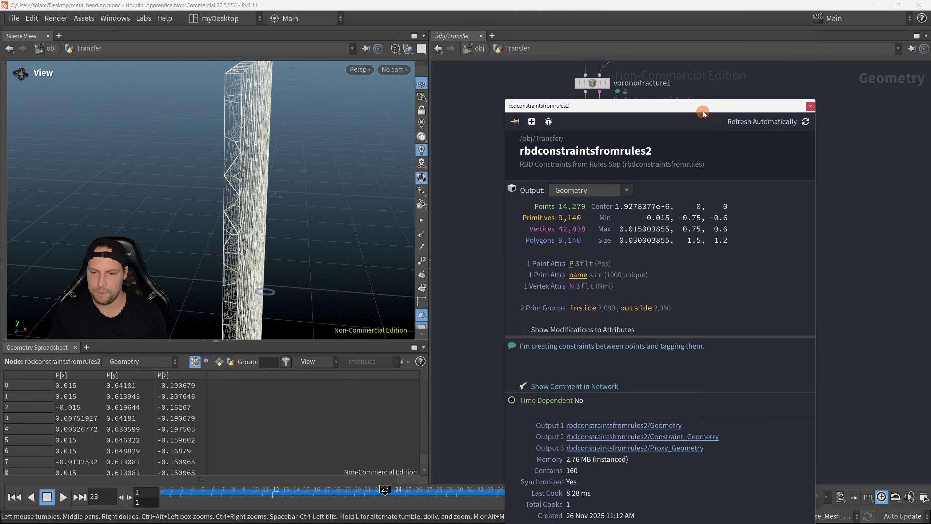
{"action": "left_click", "coordinate": [808, 107]}
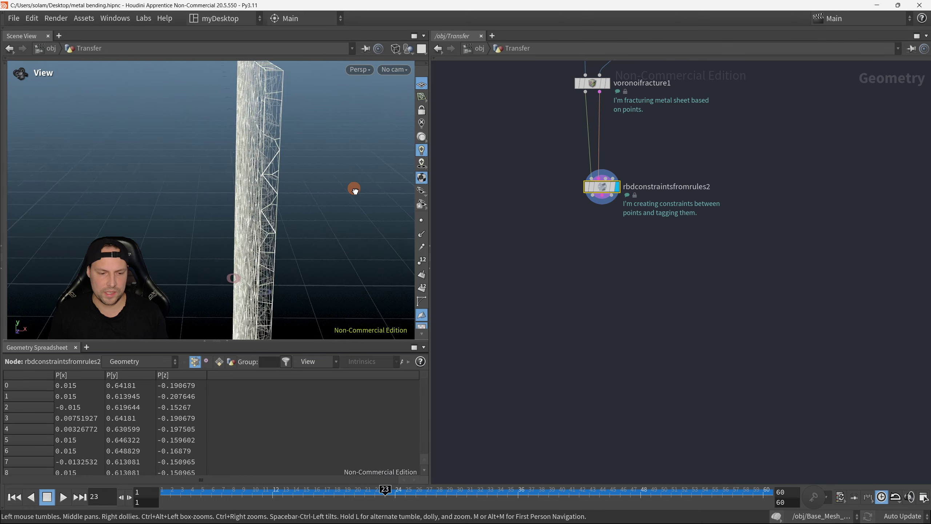
{"action": "mouse_move", "coordinate": [353, 187]}
{"action": "left_mouse_down"}
{"action": "mouse_move", "coordinate": [307, 217]}
{"action": "mouse_move", "coordinate": [272, 202]}
{"action": "left_mouse_up"}
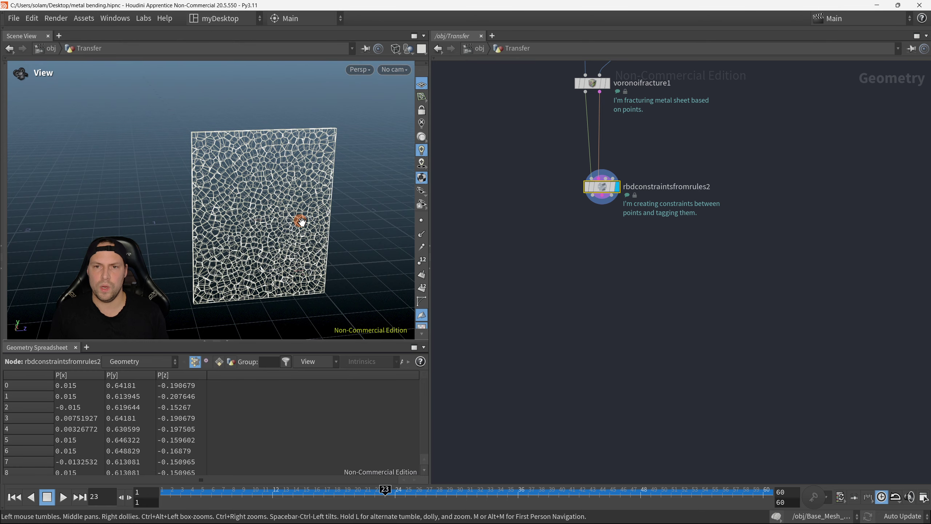
Open the parameters of the rbdconstraintsfromrules2 node and enlarge their pane
{"action": "middle_click_drag", "start_coordinate": [629, 260], "coordinate": [638, 293]}
{"action": "scroll", "coordinate": [624, 292], "scroll_direction": "down", "scroll_amount": 1}
{"action": "left_click_drag", "start_coordinate": [533, 189], "coordinate": [619, 247]}
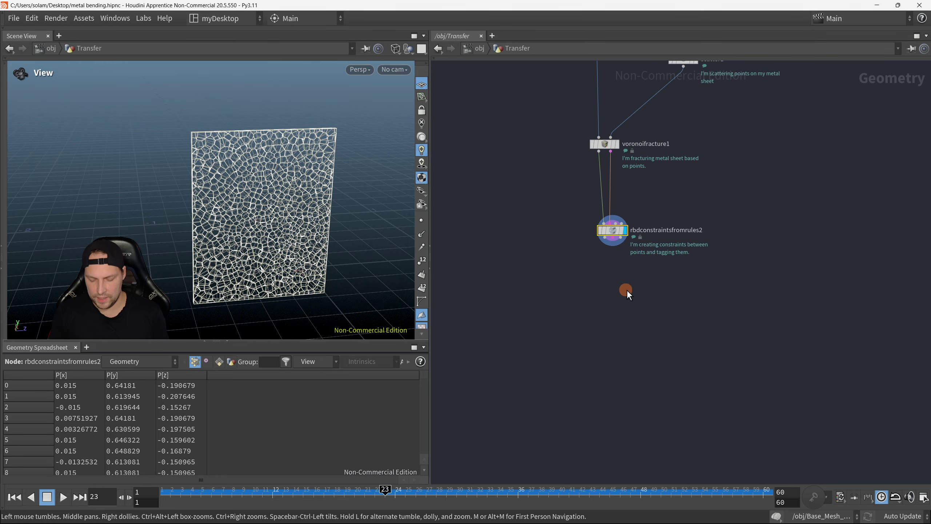
{"action": "key", "text": "p"}
{"action": "middle_click_drag", "start_coordinate": [612, 314], "coordinate": [534, 334]}
{"action": "left_click_drag", "start_coordinate": [646, 344], "coordinate": [623, 388]}
{"action": "middle_click_drag", "start_coordinate": [562, 378], "coordinate": [533, 386]}
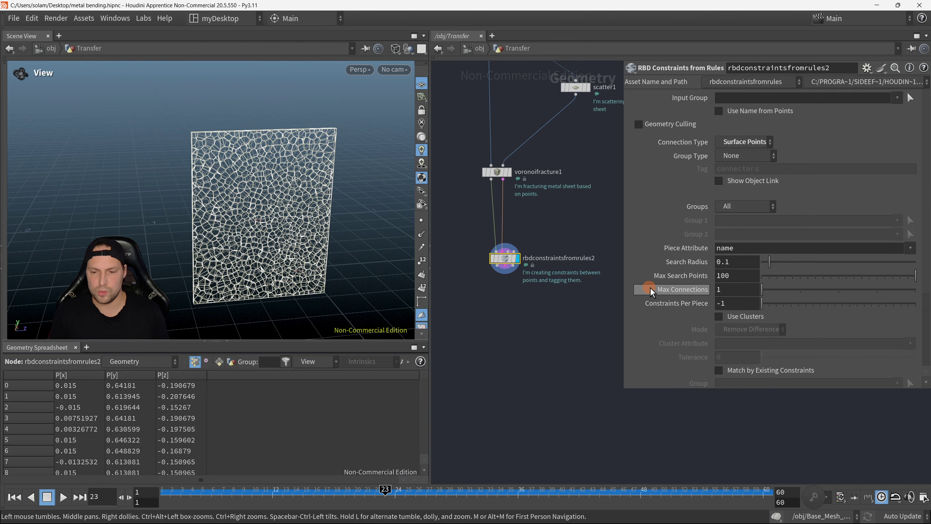
Set the constraints node's Group Type to Tag, keep the tag name "connectors", and hide the parameters
{"action": "left_click", "coordinate": [745, 156]}
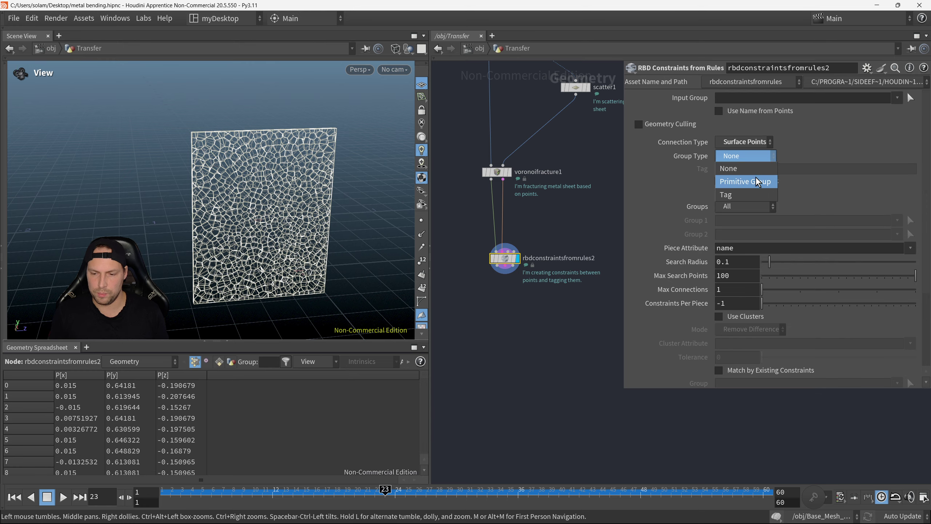
{"action": "left_click", "coordinate": [760, 198]}
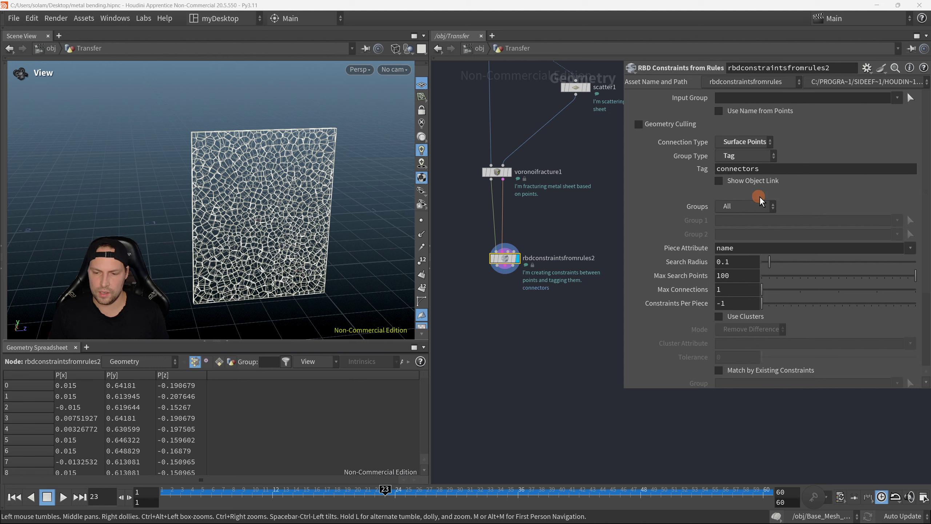
{"action": "left_click", "coordinate": [747, 168]}
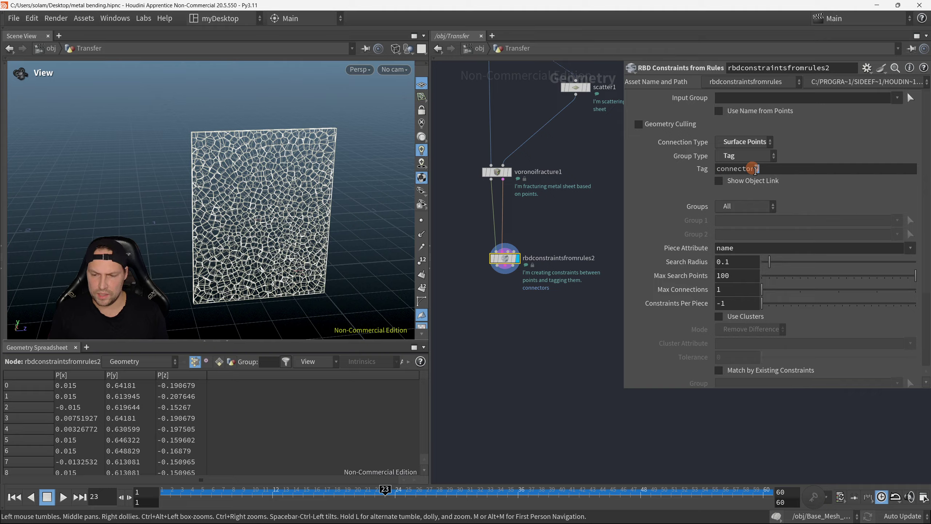
{"action": "double_click", "coordinate": [754, 168]}
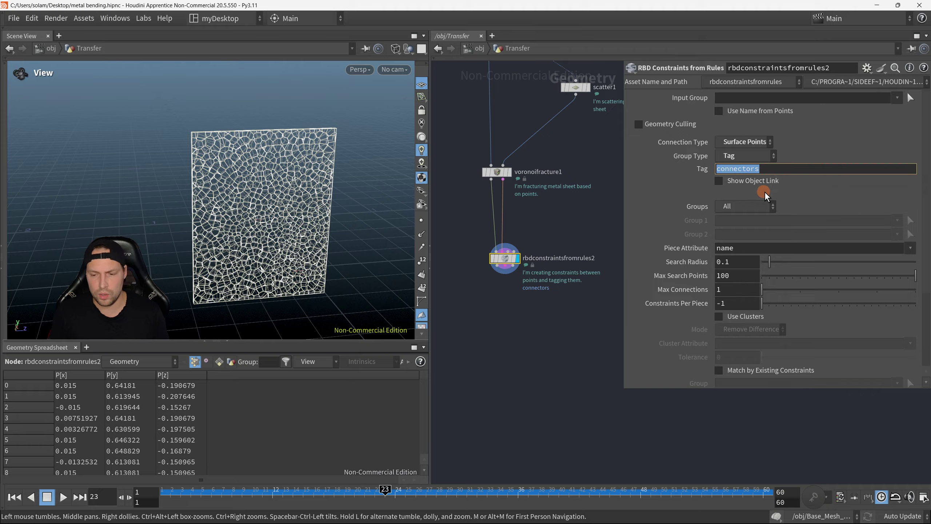
{"action": "left_click", "coordinate": [765, 170]}
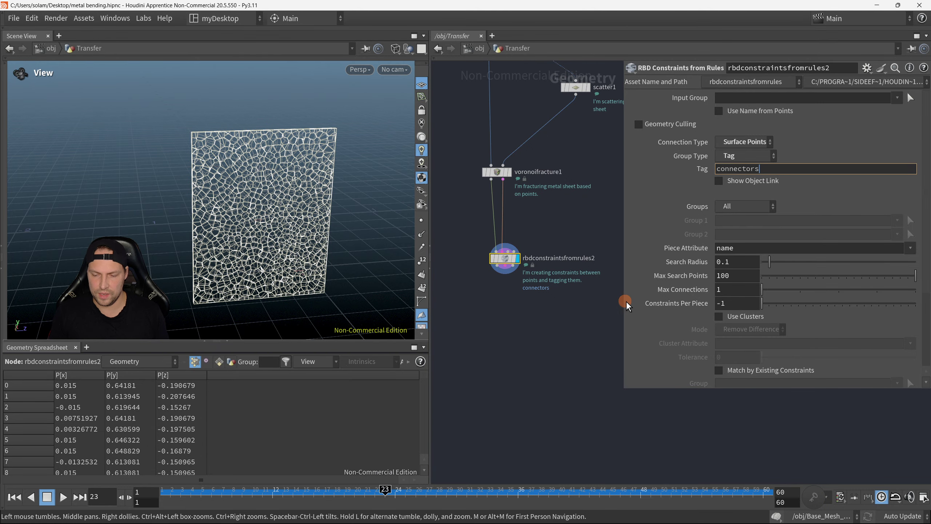
{"action": "middle_click_drag", "start_coordinate": [570, 330], "coordinate": [615, 292]}
{"action": "key", "text": "p"}
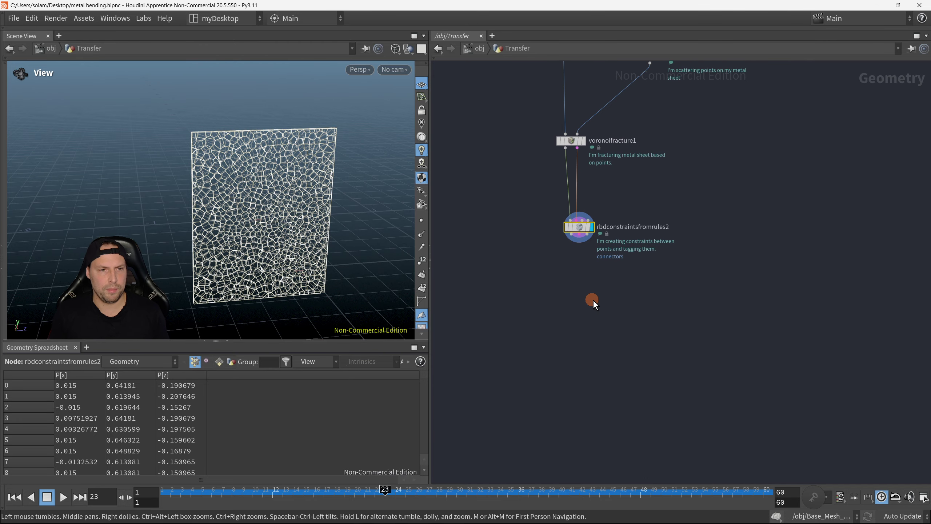
{"action": "scroll", "coordinate": [602, 279], "scroll_direction": "up", "scroll_amount": 2}
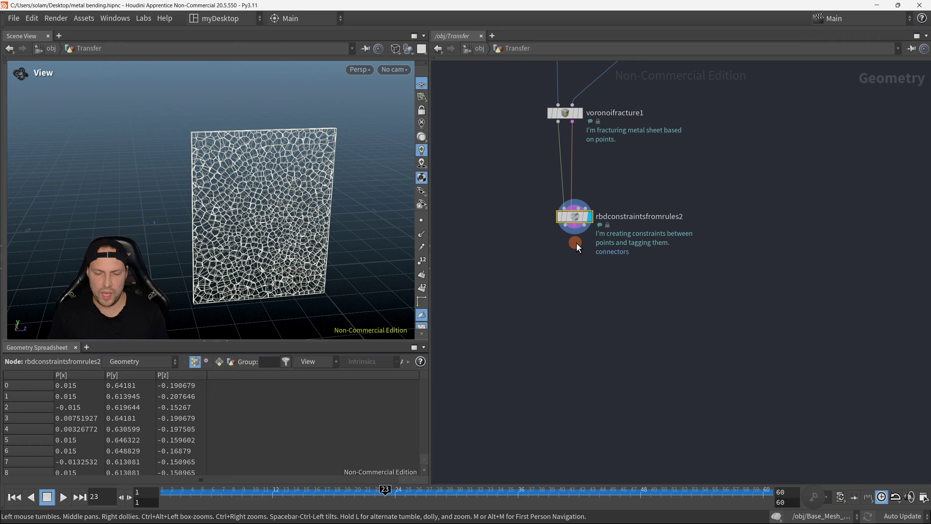
Switch the viewport to shaded display and view the constraint lines on the fractured metal sheet
{"action": "middle_click_drag", "start_coordinate": [336, 236], "coordinate": [323, 223]}
{"action": "key", "text": "w"}
{"action": "scroll", "coordinate": [323, 224], "scroll_direction": "down", "scroll_amount": 3}
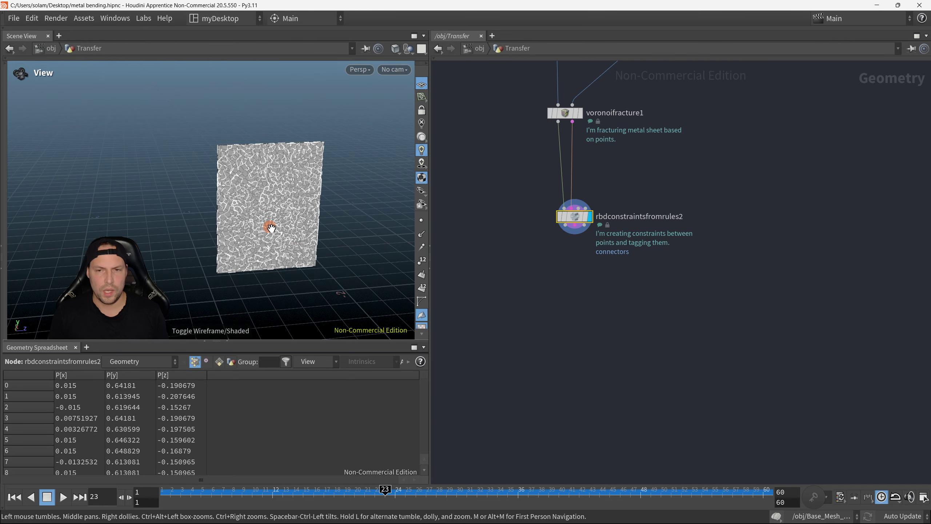
{"action": "left_click_drag", "start_coordinate": [270, 222], "coordinate": [280, 219]}
{"action": "middle_click_drag", "start_coordinate": [281, 218], "coordinate": [262, 202]}
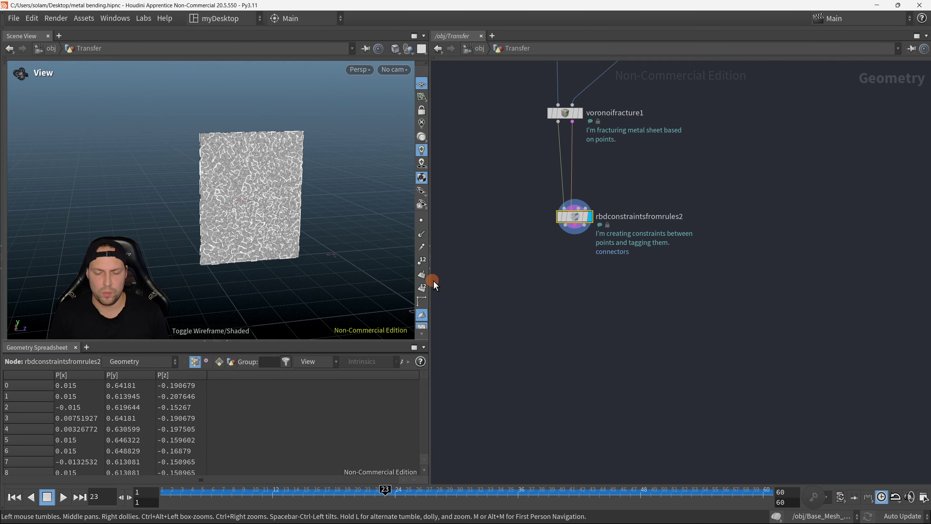
Add an RBD Constraint Properties node below rbdconstraintsfromrules2 and feed it from that node
{"action": "scroll", "coordinate": [472, 285], "scroll_direction": "up", "scroll_amount": 1}
{"action": "middle_click_drag", "start_coordinate": [585, 252], "coordinate": [595, 281]}
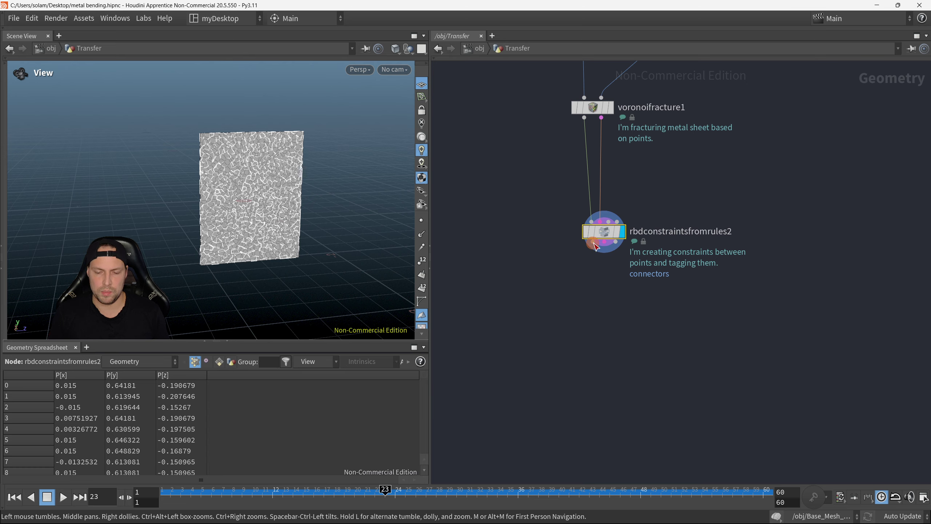
{"action": "left_click", "coordinate": [596, 261]}
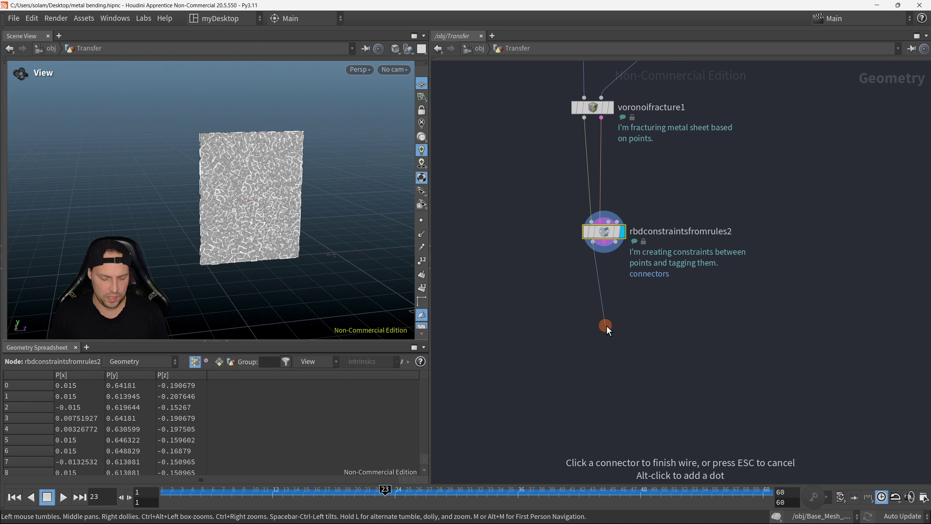
{"action": "key", "text": "Tab"}
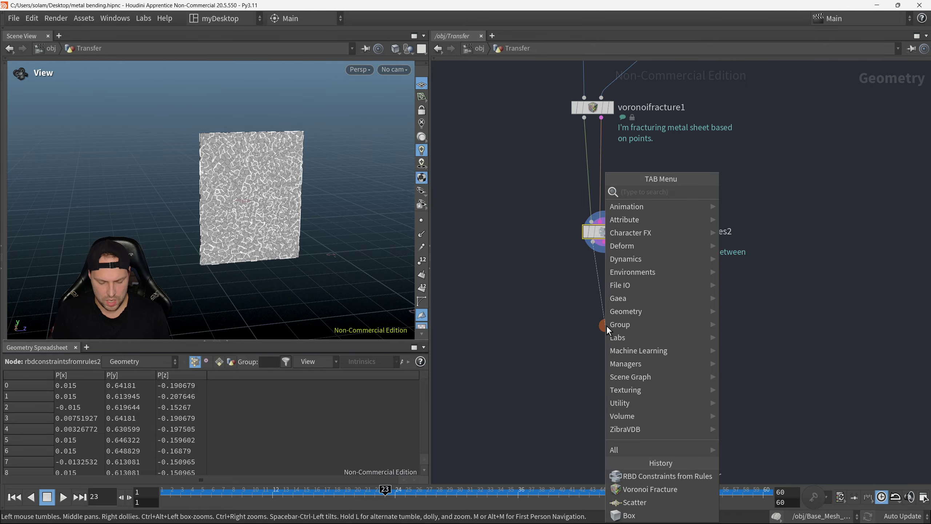
{"action": "type", "text": "rbdconstra"}
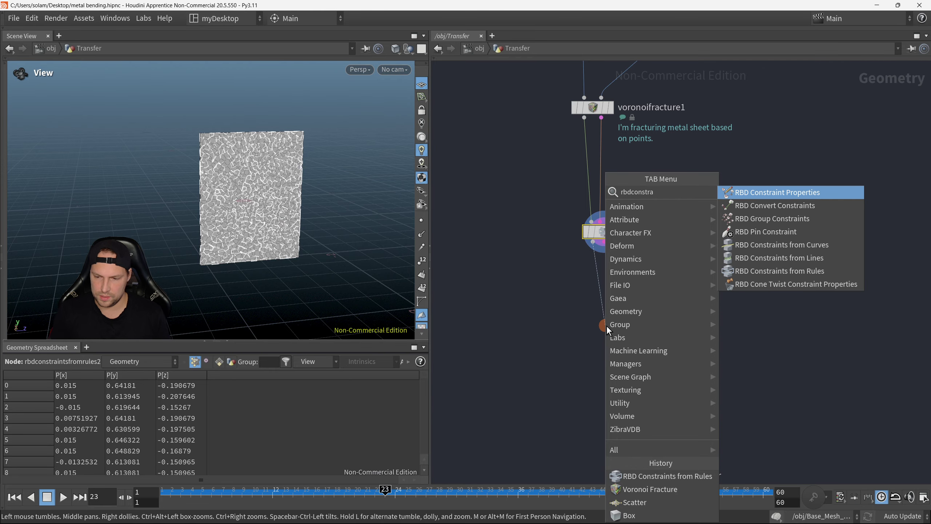
{"action": "left_click", "coordinate": [751, 194]}
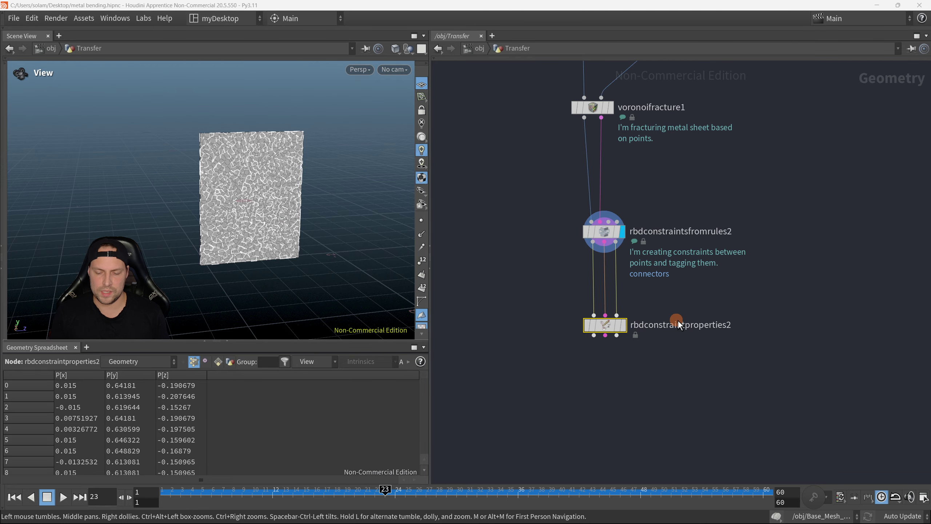
Place the constraint properties node slightly lower and trace the three wires linking it to rbdconstraintsfromrules2
{"action": "middle_click_drag", "start_coordinate": [660, 376], "coordinate": [661, 355]}
{"action": "scroll", "coordinate": [661, 355], "scroll_direction": "up", "scroll_amount": 2}
{"action": "left_click_drag", "start_coordinate": [531, 251], "coordinate": [773, 238]}
{"action": "left_click_drag", "start_coordinate": [597, 303], "coordinate": [596, 317]}
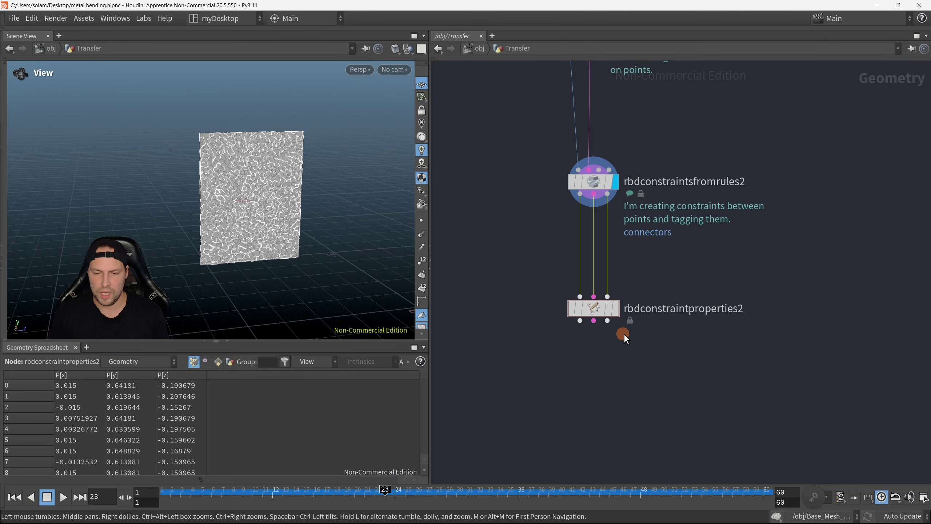
{"action": "middle_click_drag", "start_coordinate": [743, 234], "coordinate": [754, 362]}
{"action": "scroll", "coordinate": [754, 332], "scroll_direction": "down", "scroll_amount": 1}
{"action": "middle_click_drag", "start_coordinate": [754, 332], "coordinate": [742, 266]}
{"action": "scroll", "coordinate": [682, 248], "scroll_direction": "up", "scroll_amount": 1}
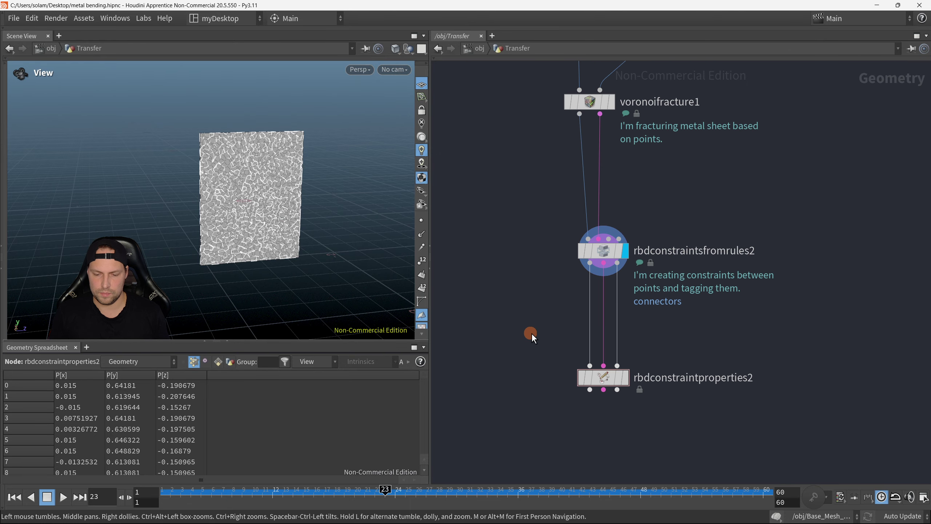
{"action": "left_click_drag", "start_coordinate": [529, 312], "coordinate": [767, 320]}
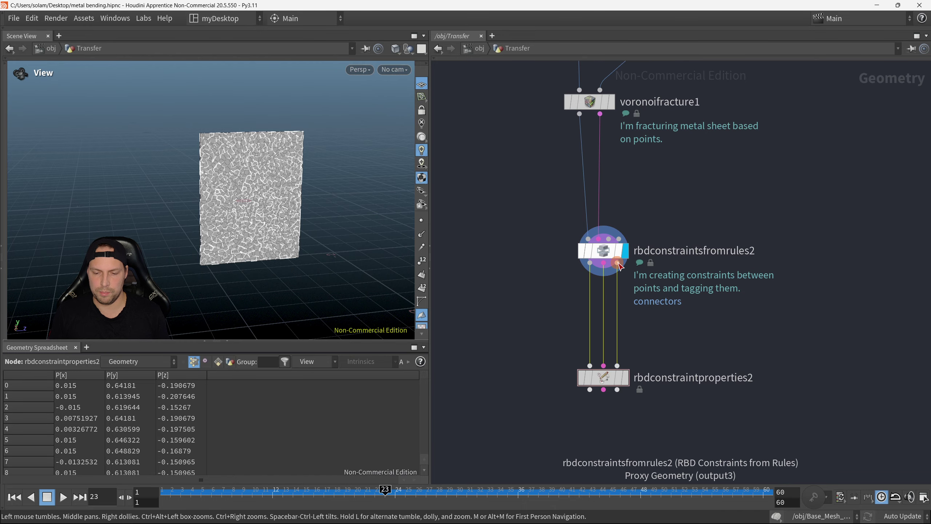
{"action": "middle_click_drag", "start_coordinate": [613, 160], "coordinate": [619, 230]}
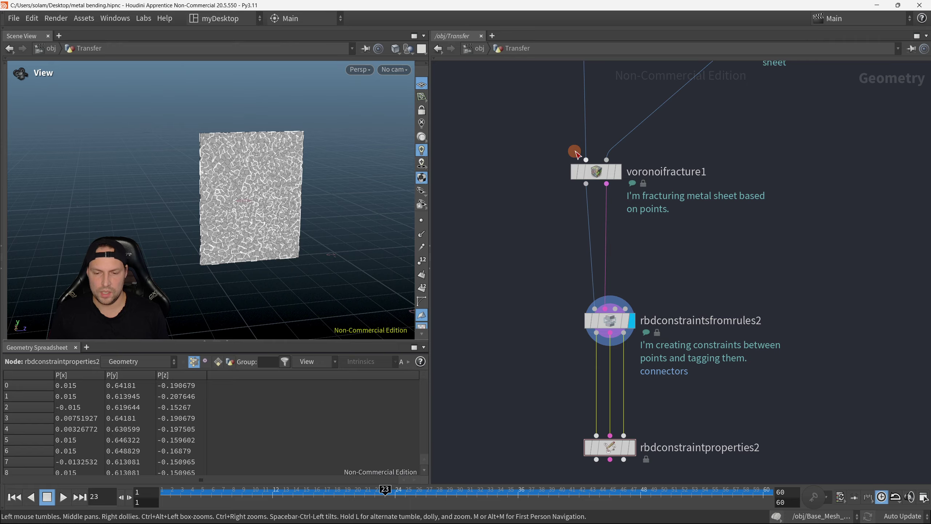
Cut the wire from voronoifracture1's second output to rbdconstraintsfromrules2, keeping the first wire connected
{"action": "left_click", "coordinate": [590, 172]}
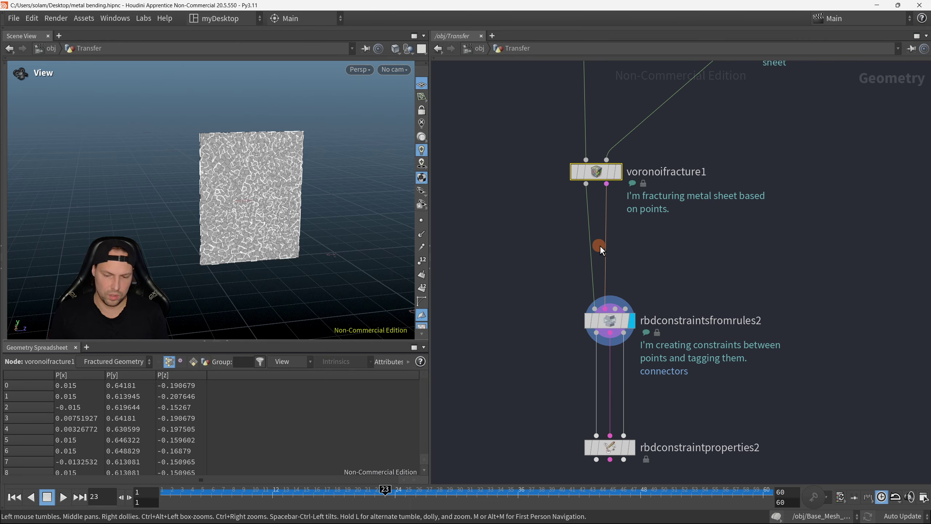
{"action": "key", "text": "y"}
{"action": "left_click_drag", "start_coordinate": [598, 222], "coordinate": [639, 238]}
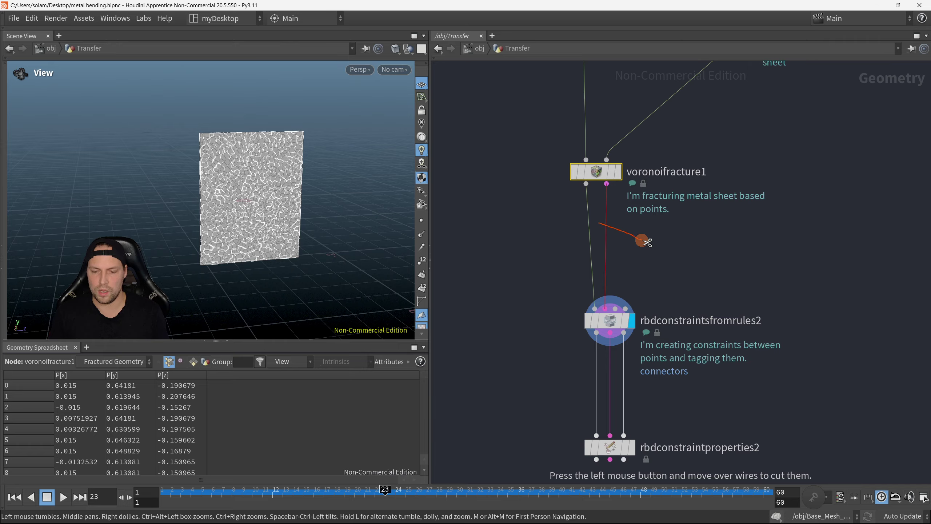
{"action": "scroll", "coordinate": [645, 253], "scroll_direction": "down", "scroll_amount": 1}
{"action": "scroll", "coordinate": [705, 252], "scroll_direction": "down", "scroll_amount": 1}
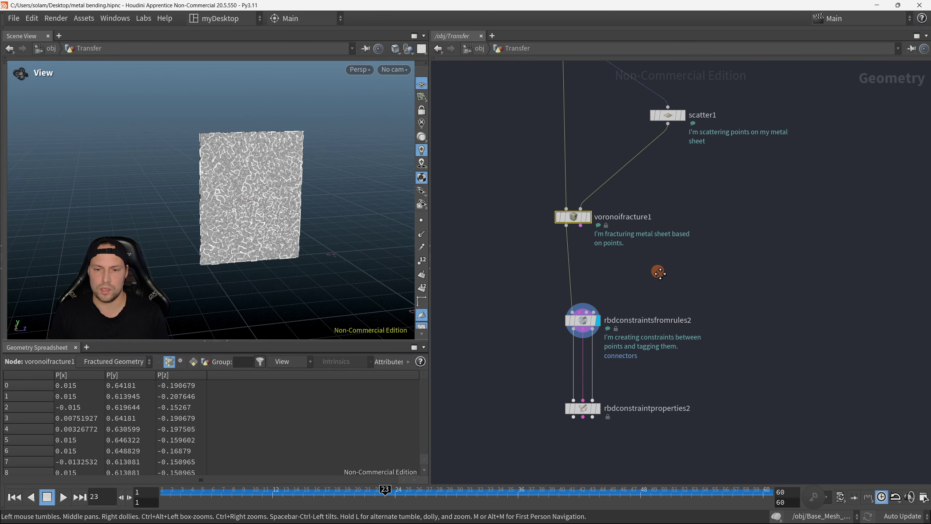
Preview voronoifracture1's second output through a temporary Null node and remove that node
{"action": "scroll", "coordinate": [576, 208], "scroll_direction": "up", "scroll_amount": 1}
{"action": "left_click", "coordinate": [553, 194]}
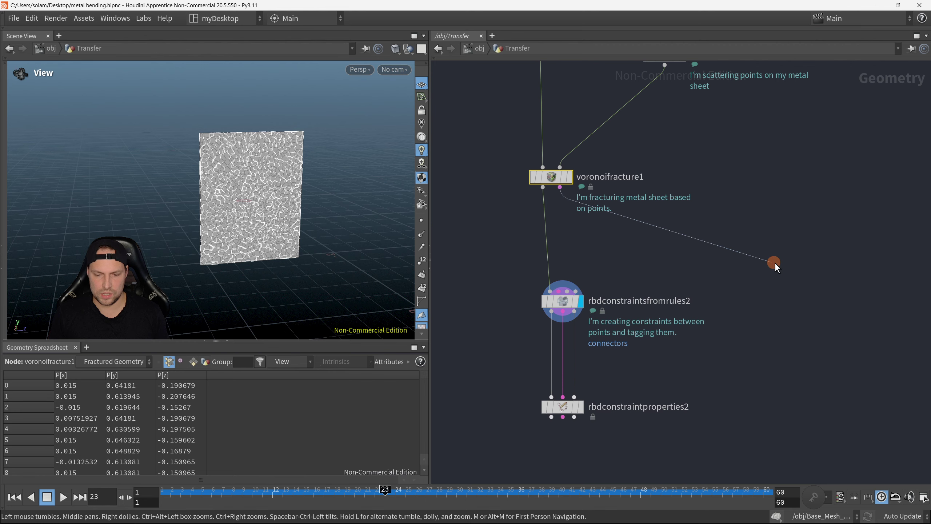
{"action": "key", "text": "Tab"}
{"action": "type", "text": "null"}
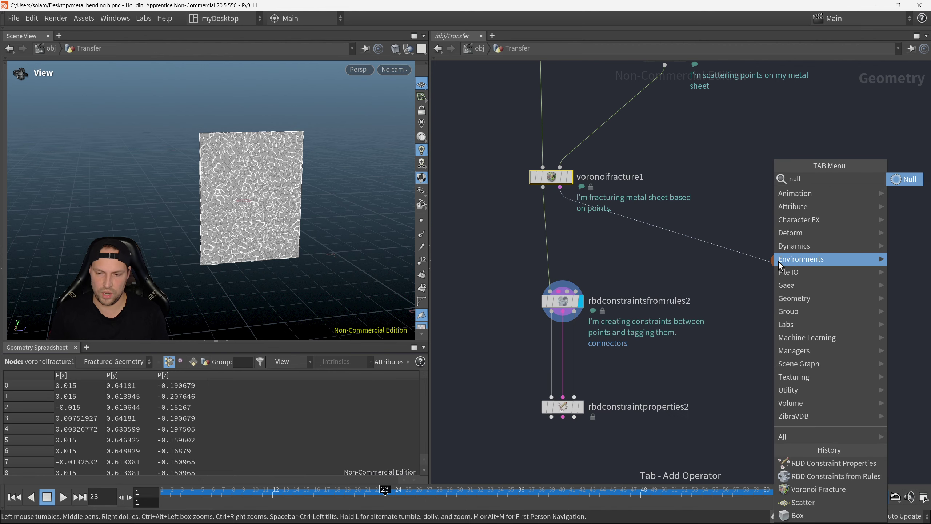
{"action": "left_click", "coordinate": [901, 178]}
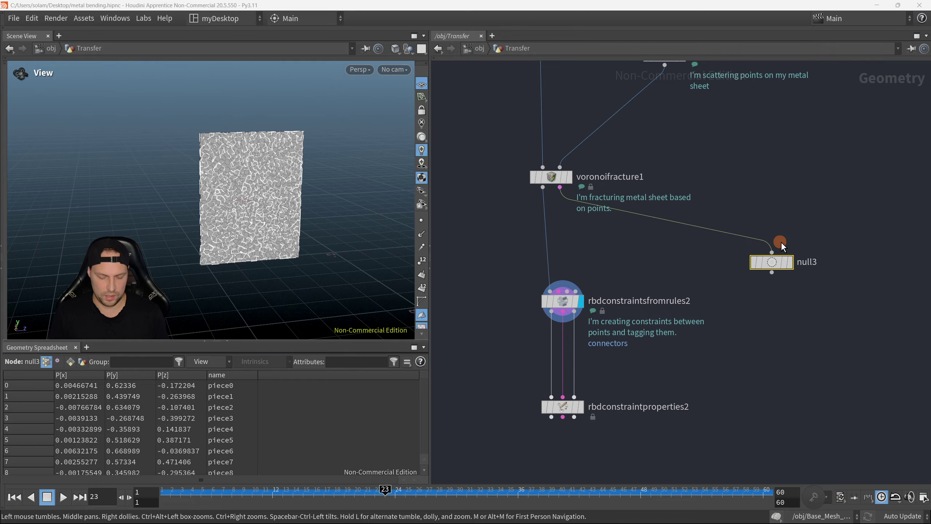
{"action": "left_click", "coordinate": [790, 262]}
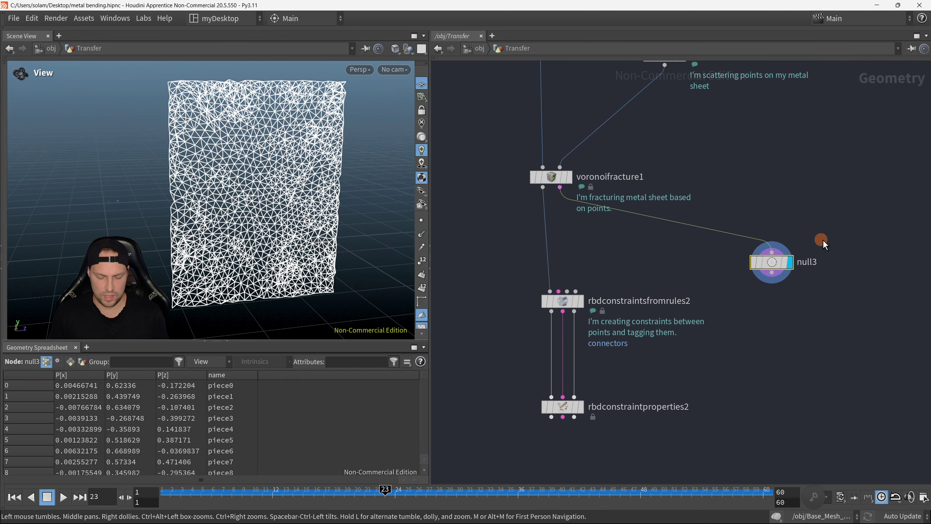
{"action": "key", "text": "ctrl+x"}
{"action": "scroll", "coordinate": [608, 276], "scroll_direction": "up", "scroll_amount": 2}
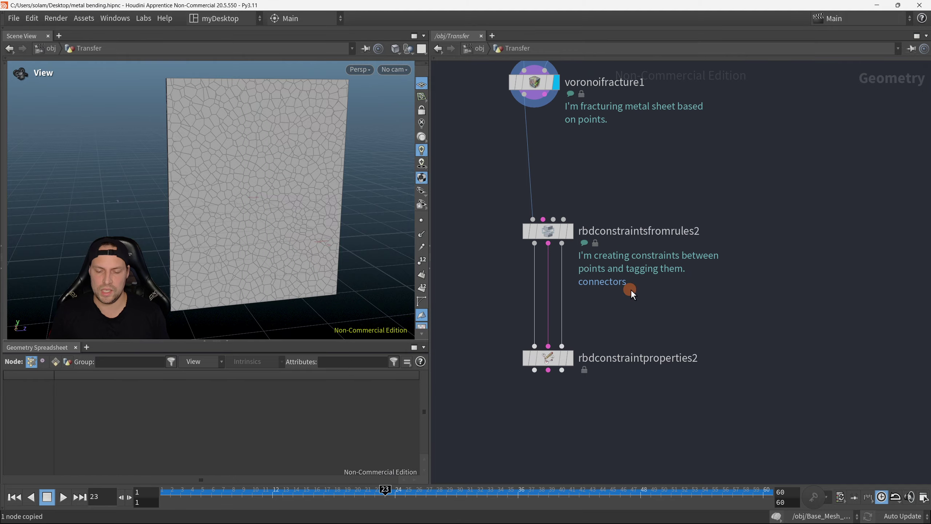
Display rbdconstraintsfromrules2 and check its connection type and tag parameters against the constraints shown on the sheet
{"action": "key", "text": "r"}
{"action": "scroll", "coordinate": [267, 189], "scroll_direction": "up", "scroll_amount": 2}
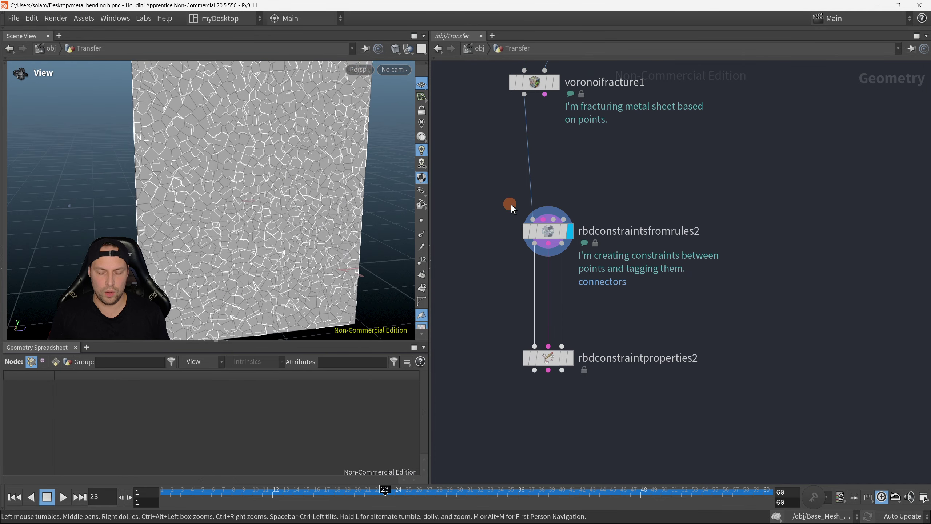
{"action": "key", "text": "p"}
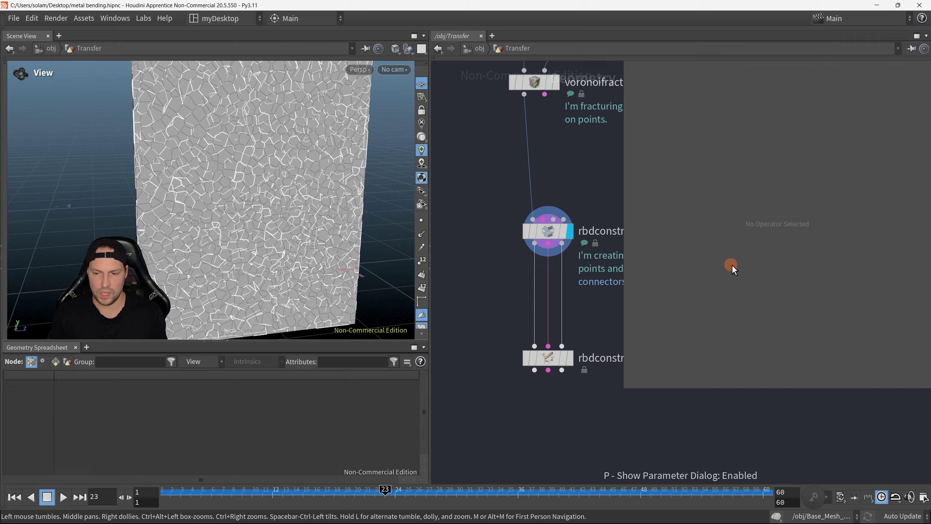
{"action": "left_click_drag", "start_coordinate": [508, 221], "coordinate": [604, 252]}
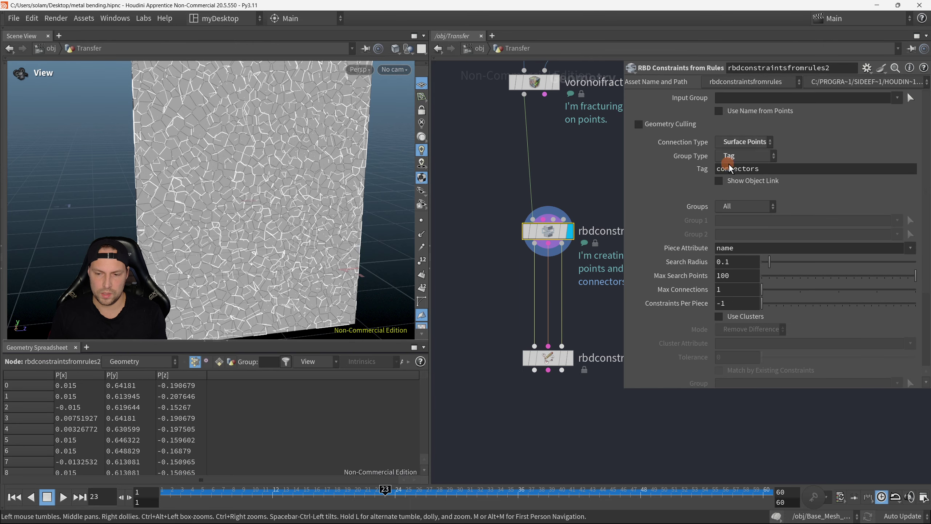
{"action": "key", "text": "p"}
{"action": "key", "text": "h"}
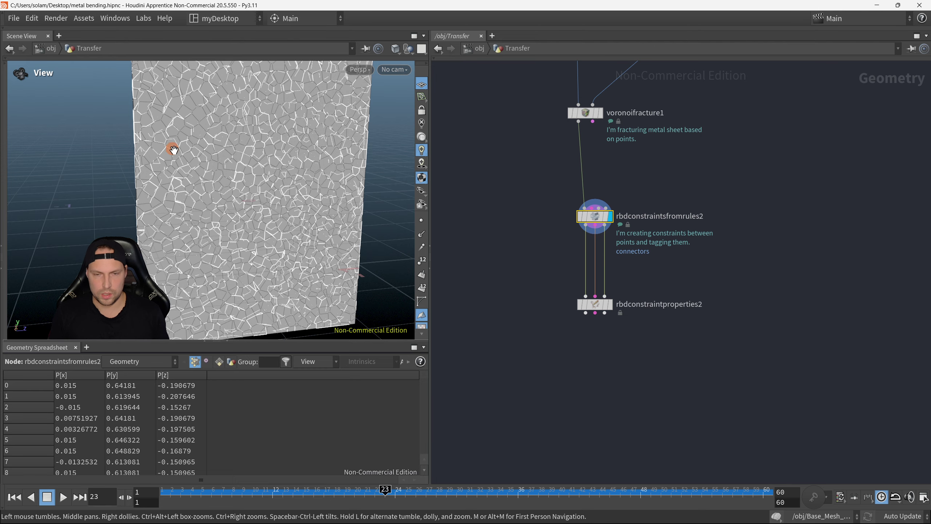
{"action": "left_click_drag", "start_coordinate": [174, 149], "coordinate": [205, 147]}
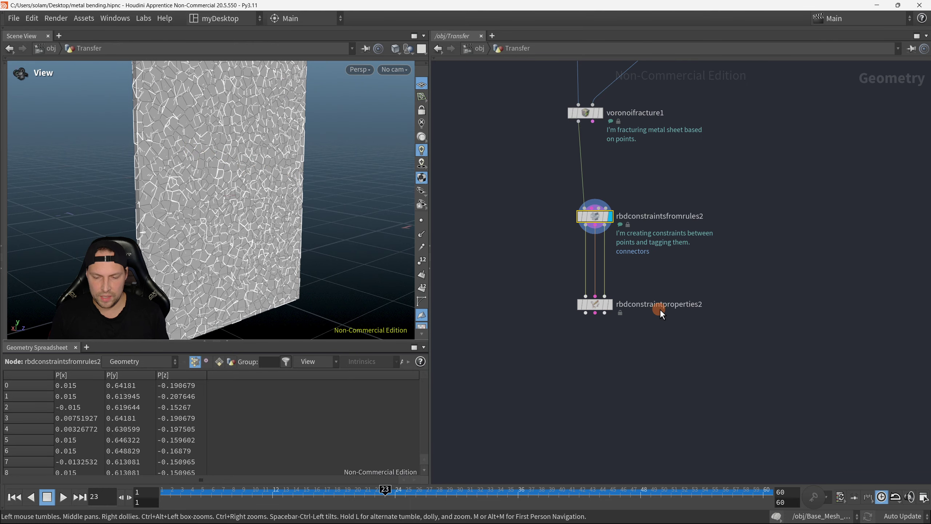
Display rbdconstraintproperties2 and open its parameters in an enlarged pane
{"action": "key", "text": "p"}
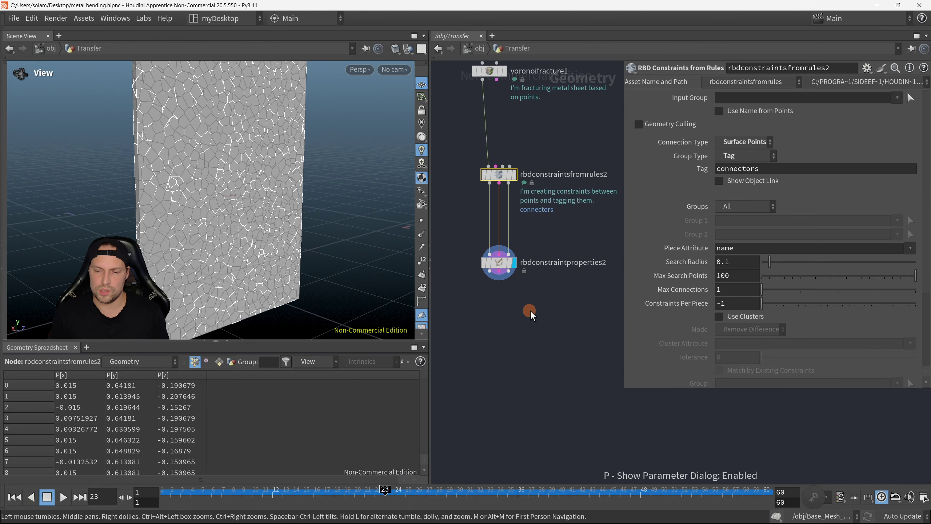
{"action": "left_click", "coordinate": [499, 262]}
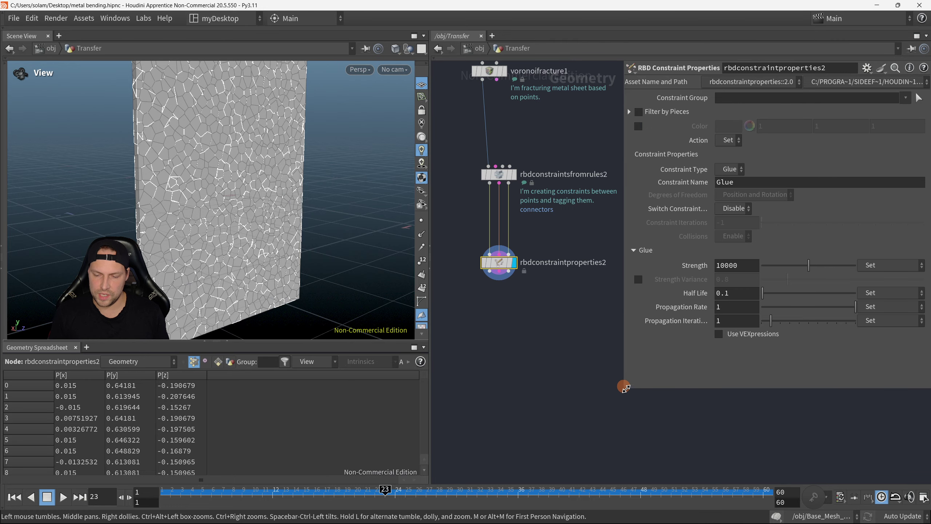
{"action": "left_click_drag", "start_coordinate": [624, 387], "coordinate": [583, 436]}
{"action": "key", "text": "h"}
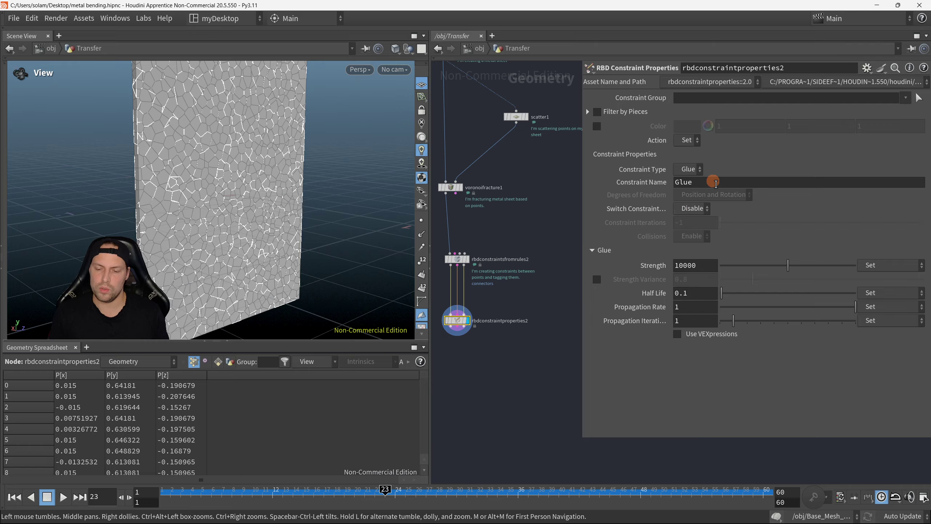
Enable Switch Constraint for the Glue constraint, keeping its name Glue and Strength Variance off
{"action": "double_click", "coordinate": [716, 182]}
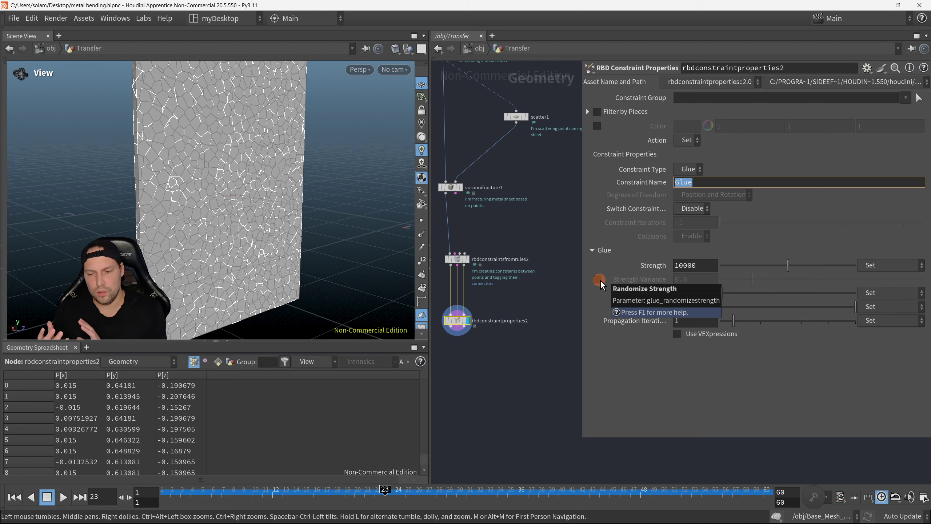
{"action": "left_click", "coordinate": [597, 280]}
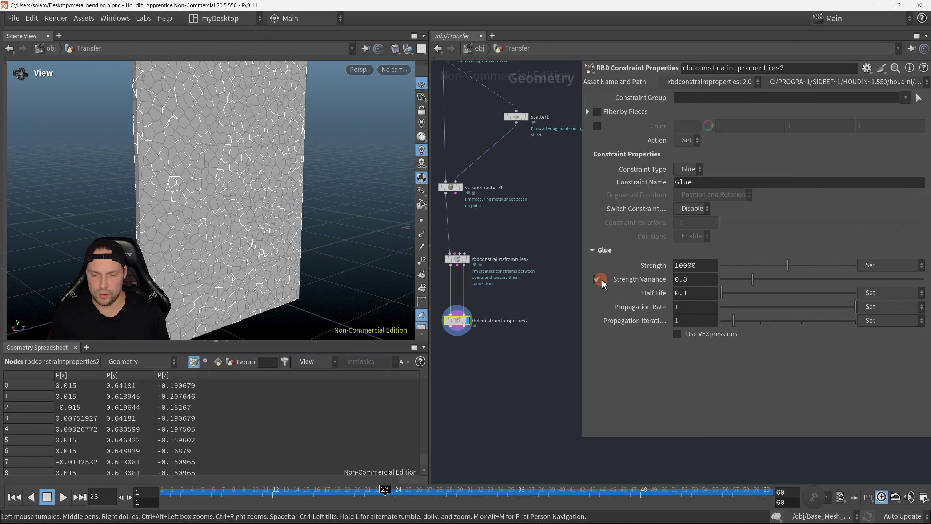
{"action": "left_click", "coordinate": [597, 279]}
{"action": "left_click", "coordinate": [691, 208]}
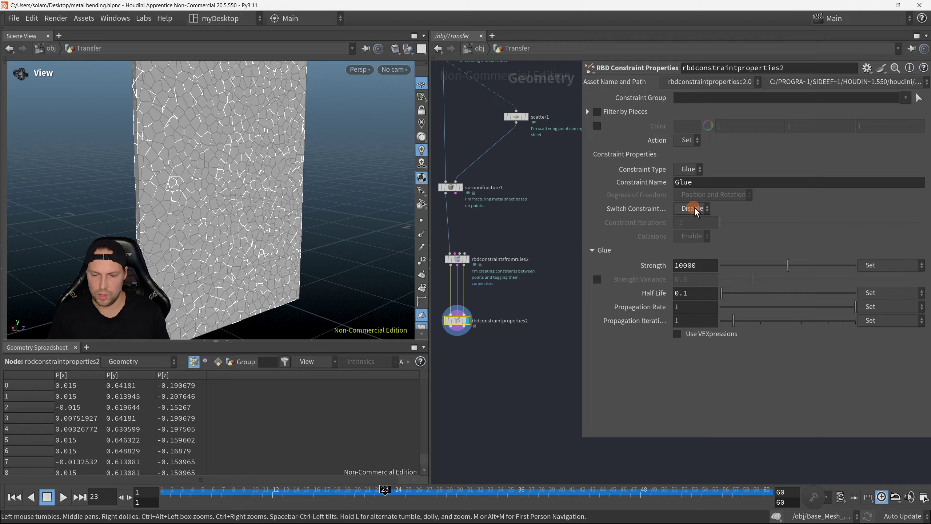
{"action": "left_click", "coordinate": [690, 234]}
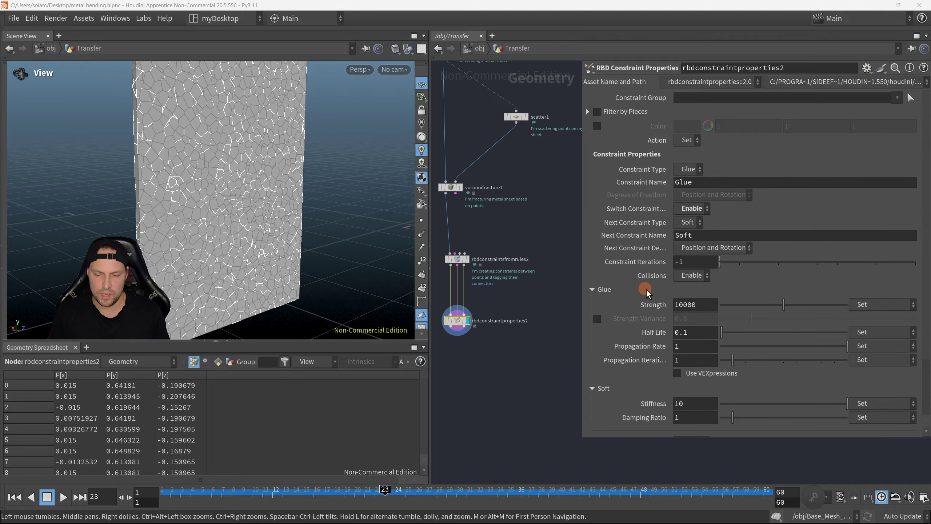
Set the Glue strength of rbdconstraintproperties2 to 1 and look through its propagation settings
{"action": "scroll", "coordinate": [701, 306], "scroll_direction": "down", "scroll_amount": 1}
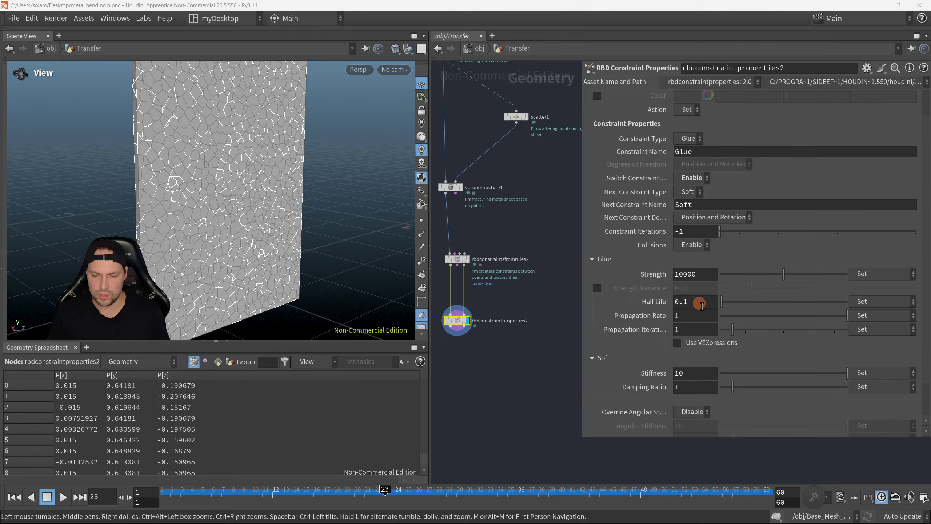
{"action": "double_click", "coordinate": [696, 276]}
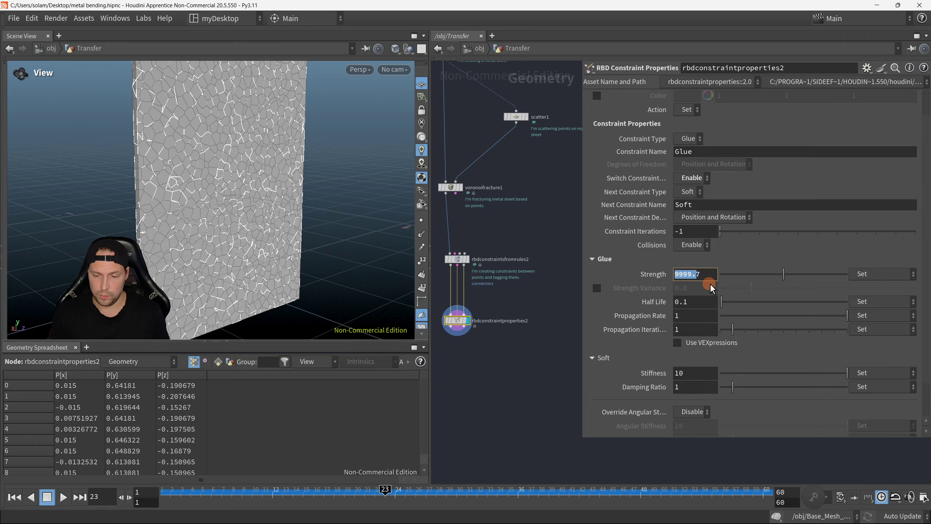
{"action": "double_click", "coordinate": [711, 278]}
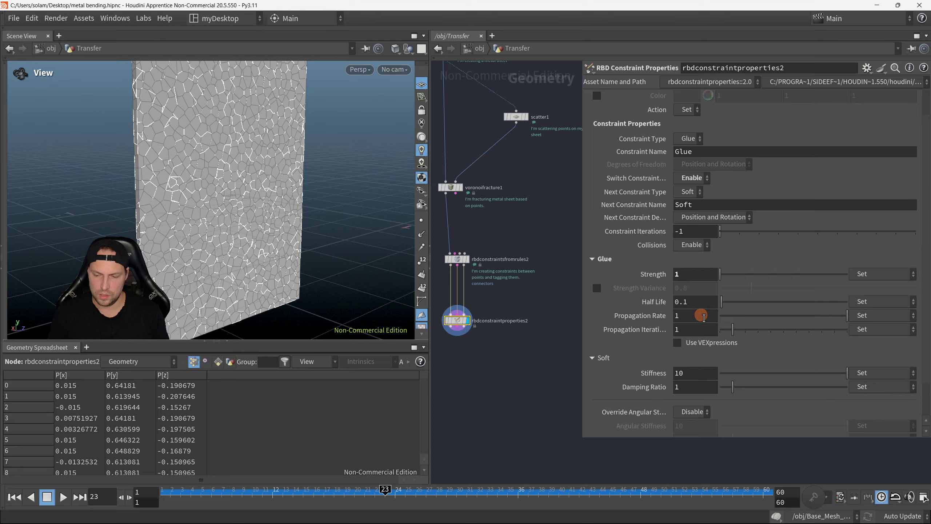
{"action": "scroll", "coordinate": [703, 316], "scroll_direction": "down", "scroll_amount": 1}
{"action": "double_click", "coordinate": [695, 301]}
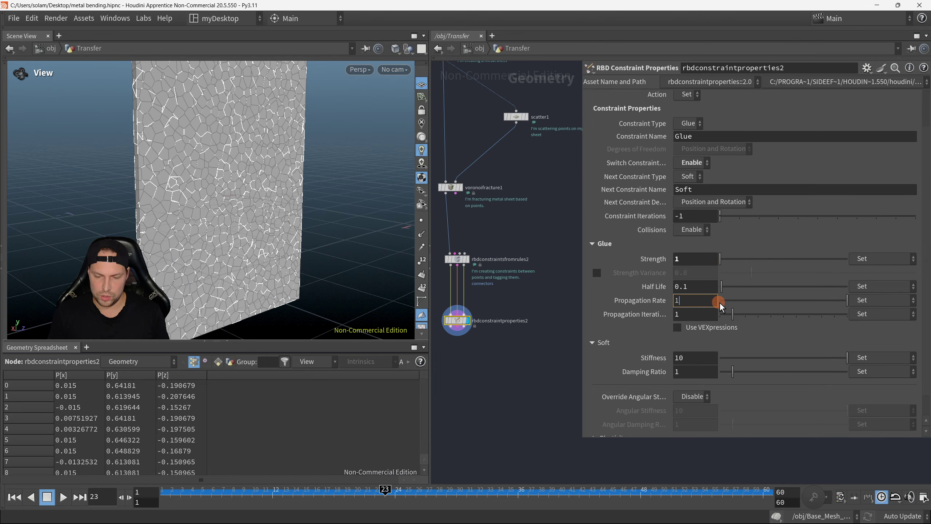
{"action": "scroll", "coordinate": [712, 319], "scroll_direction": "down", "scroll_amount": 1}
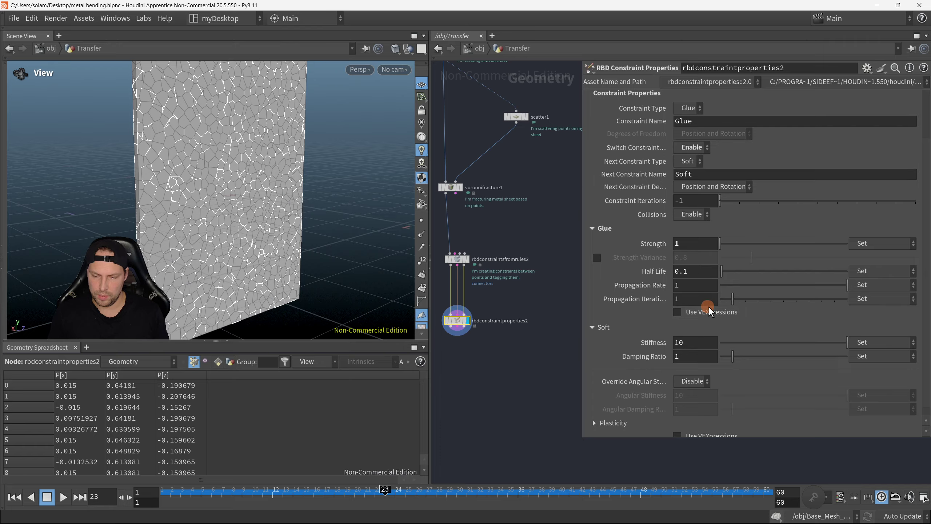
{"action": "scroll", "coordinate": [709, 311], "scroll_direction": "down", "scroll_amount": 1}
{"action": "scroll", "coordinate": [708, 315], "scroll_direction": "up", "scroll_amount": 1}
{"action": "scroll", "coordinate": [703, 330], "scroll_direction": "down", "scroll_amount": 1}
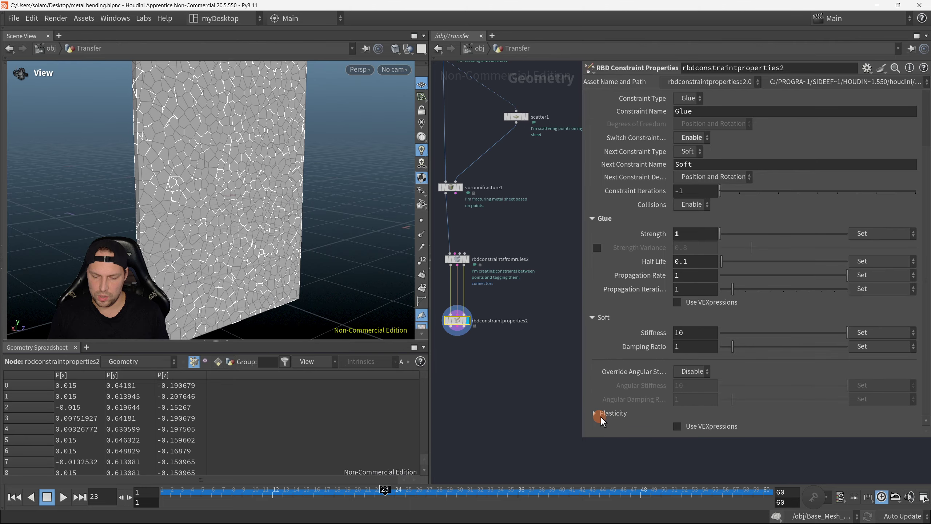
Expand the Soft constraint's Plasticity settings, enable plasticity and review its threshold, rate and hardening
{"action": "left_click", "coordinate": [601, 417]}
{"action": "scroll", "coordinate": [701, 388], "scroll_direction": "down", "scroll_amount": 5}
{"action": "left_click", "coordinate": [699, 324]}
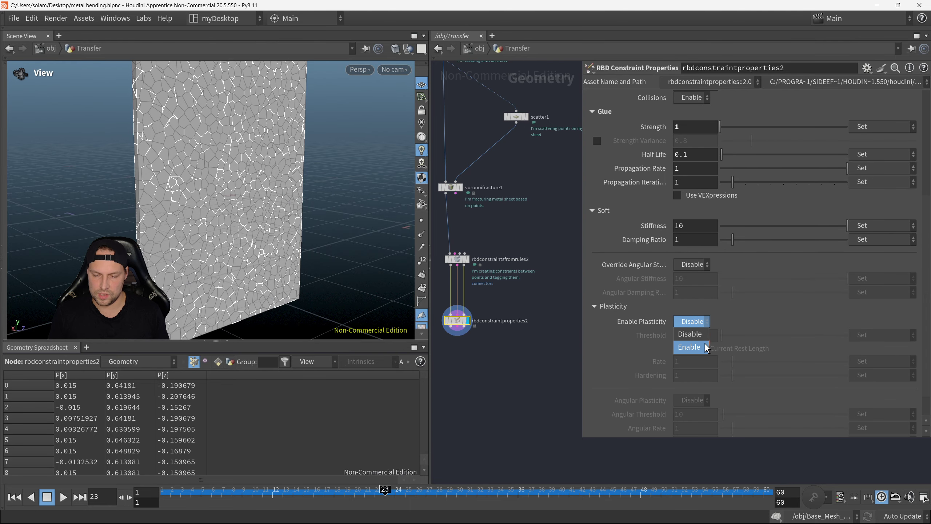
{"action": "left_click", "coordinate": [704, 346]}
{"action": "scroll", "coordinate": [743, 355], "scroll_direction": "down", "scroll_amount": 2}
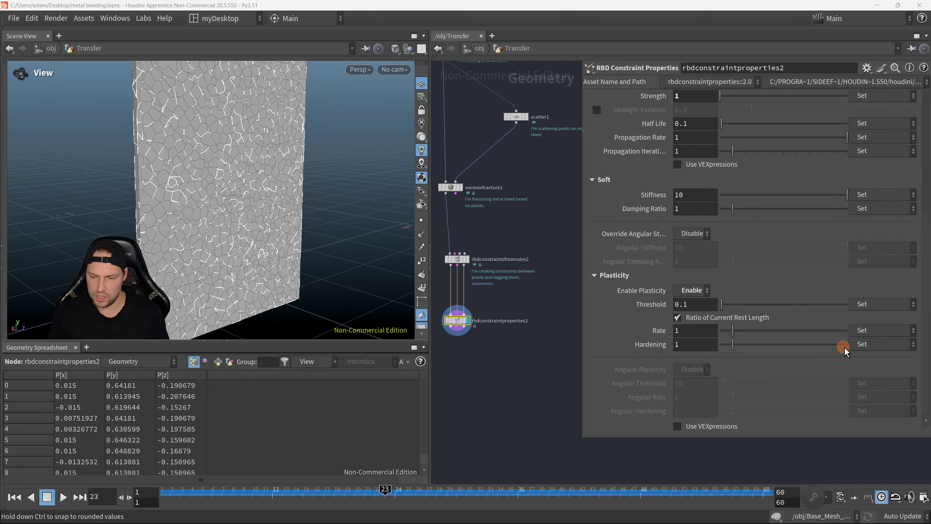
{"action": "scroll", "coordinate": [817, 336], "scroll_direction": "up", "scroll_amount": 8}
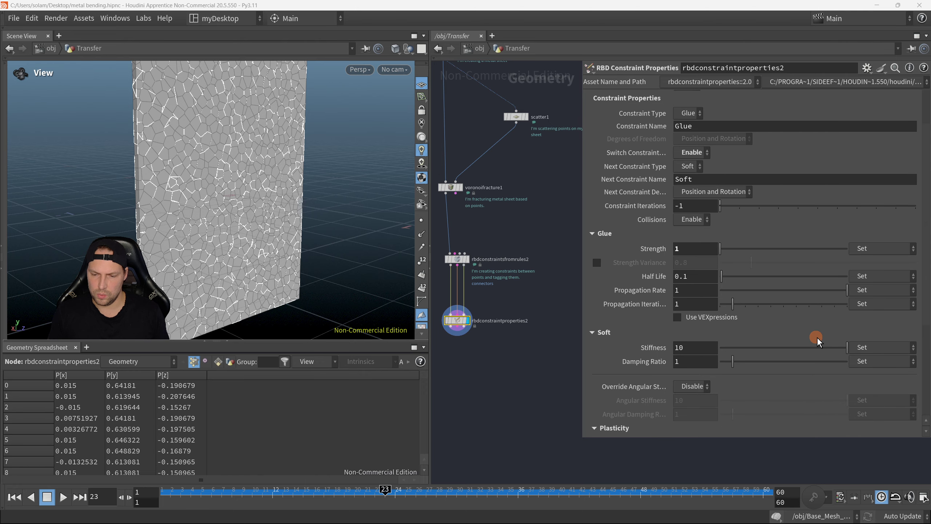
{"action": "scroll", "coordinate": [816, 337], "scroll_direction": "down", "scroll_amount": 3}
{"action": "scroll", "coordinate": [816, 340], "scroll_direction": "down", "scroll_amount": 4}
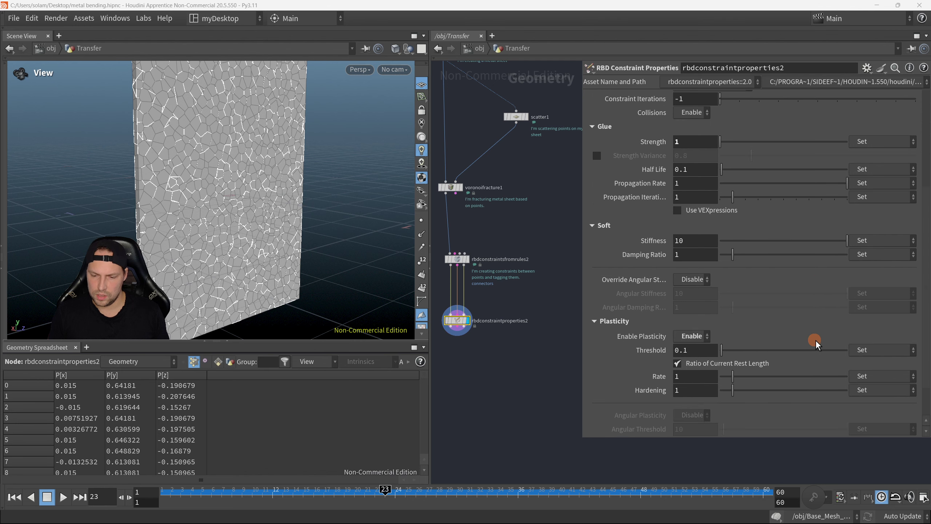
{"action": "scroll", "coordinate": [815, 340], "scroll_direction": "down", "scroll_amount": 2}
{"action": "scroll", "coordinate": [815, 340], "scroll_direction": "down", "scroll_amount": 1}
{"action": "scroll", "coordinate": [522, 320], "scroll_direction": "down", "scroll_amount": 3}
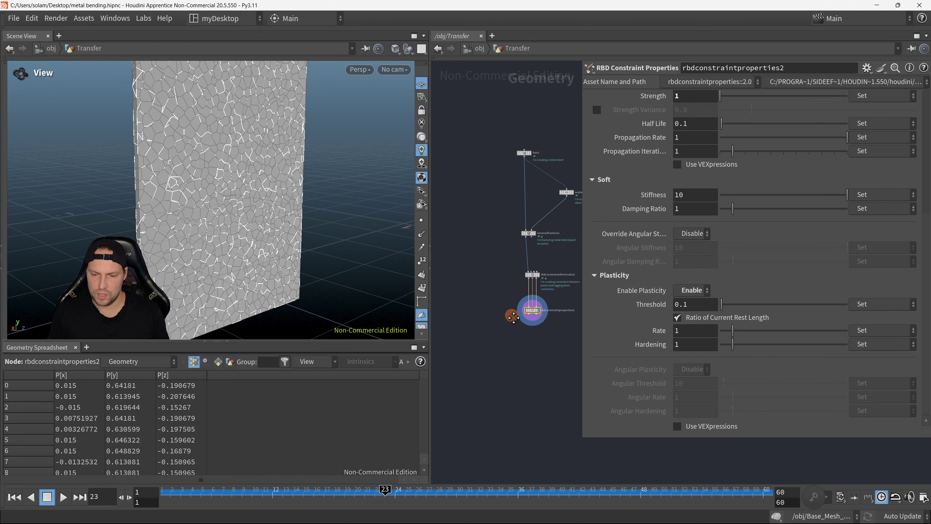
Copy rbdconstraintproperties1 from the finished reference network and paste the copy beside rbdconstraintproperties2 in the new chain
{"action": "scroll", "coordinate": [541, 330], "scroll_direction": "up", "scroll_amount": 6}
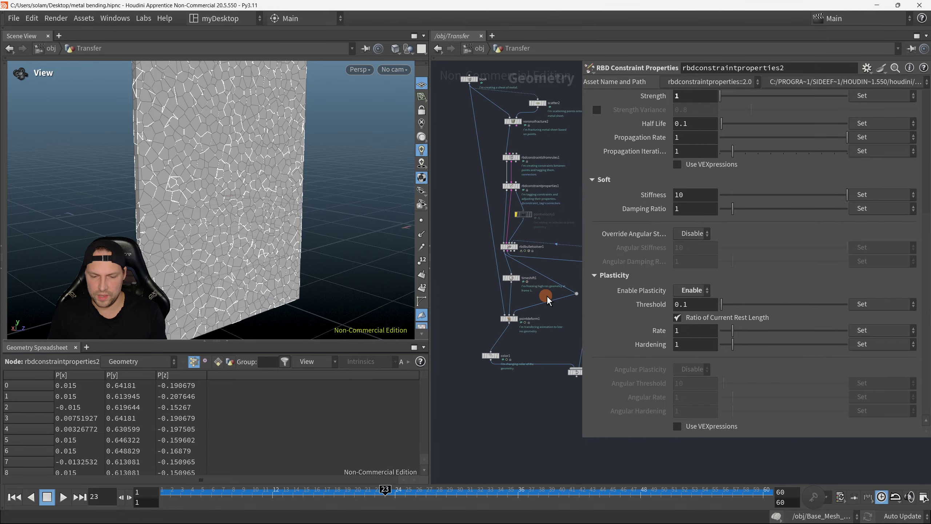
{"action": "middle_click_drag", "start_coordinate": [524, 264], "coordinate": [516, 304]}
{"action": "scroll", "coordinate": [516, 305], "scroll_direction": "down", "scroll_amount": 1}
{"action": "scroll", "coordinate": [536, 289], "scroll_direction": "down", "scroll_amount": 1}
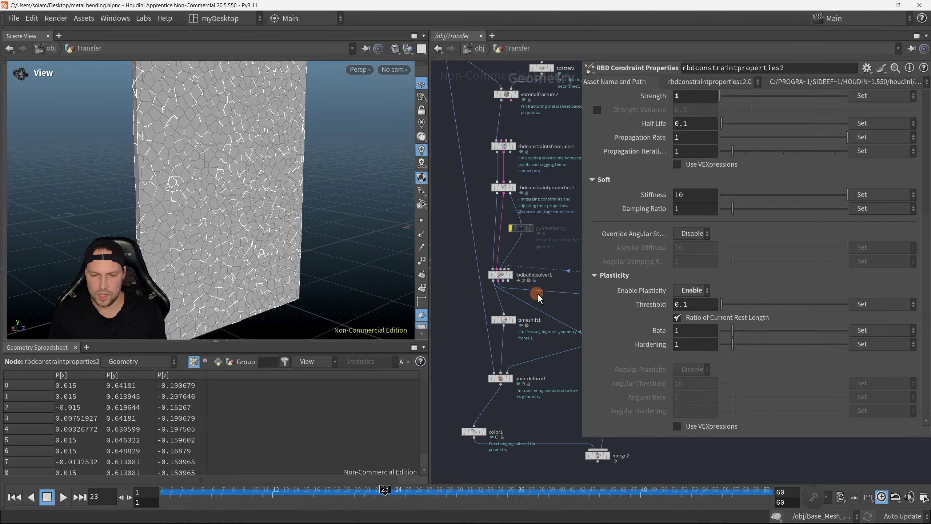
{"action": "scroll", "coordinate": [489, 192], "scroll_direction": "up", "scroll_amount": 1}
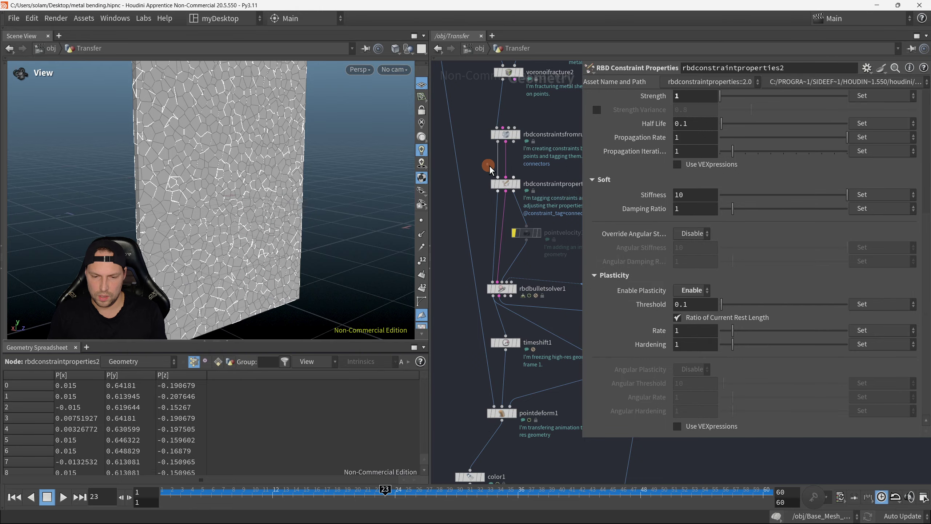
{"action": "left_click_drag", "start_coordinate": [488, 164], "coordinate": [540, 205]}
{"action": "middle_click_drag", "start_coordinate": [575, 229], "coordinate": [487, 267]}
{"action": "scroll", "coordinate": [539, 246], "scroll_direction": "down", "scroll_amount": 2}
{"action": "key", "text": "ctrl+c"}
{"action": "key", "text": "p"}
{"action": "middle_click_drag", "start_coordinate": [839, 287], "coordinate": [677, 282]}
{"action": "scroll", "coordinate": [749, 358], "scroll_direction": "up", "scroll_amount": 2}
{"action": "key", "text": "ctrl+v"}
{"action": "middle_click_drag", "start_coordinate": [695, 376], "coordinate": [621, 332]}
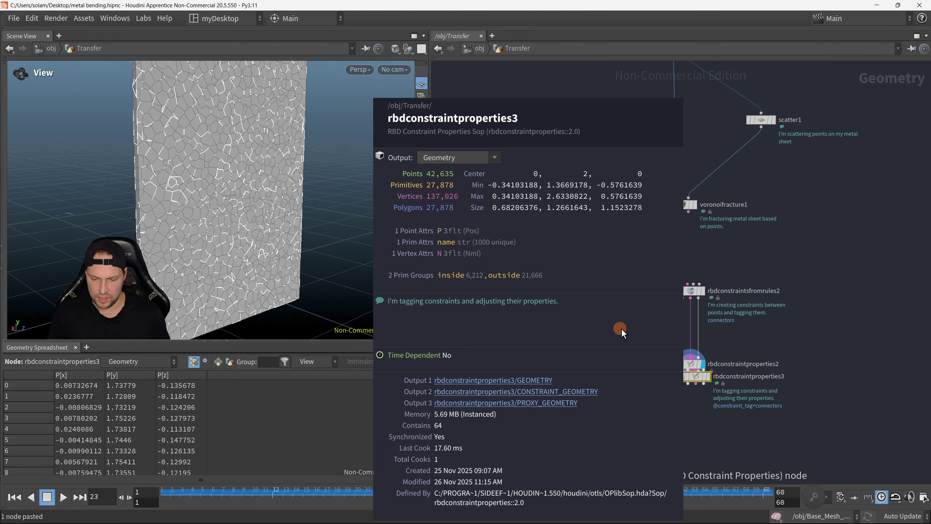
Replace the pasted constraint properties copy with a fresh one placed in free space below rbdconstraintproperties2
{"action": "scroll", "coordinate": [634, 363], "scroll_direction": "up", "scroll_amount": 2}
{"action": "middle_click_drag", "start_coordinate": [702, 401], "coordinate": [670, 358]}
{"action": "key", "text": "ctrl+z"}
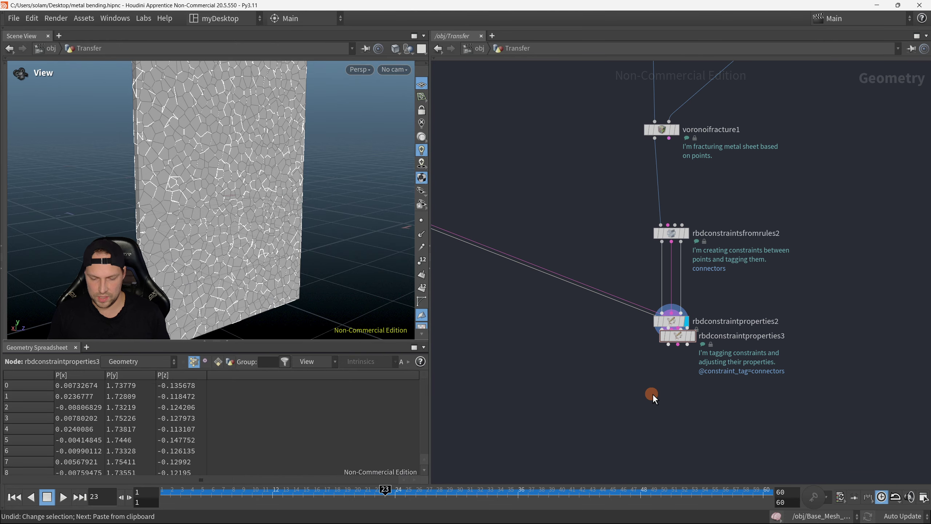
{"action": "left_click_drag", "start_coordinate": [680, 339], "coordinate": [591, 346]}
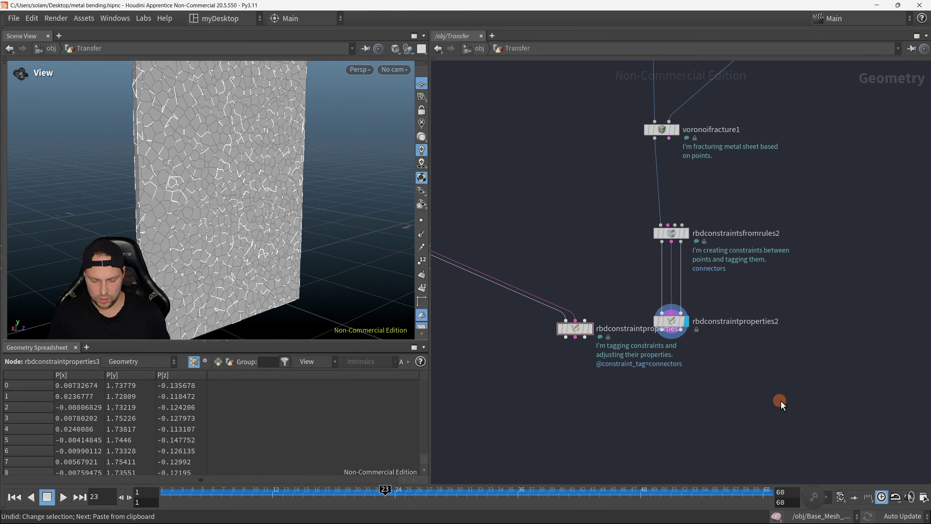
{"action": "key", "text": "ctrl+v"}
{"action": "left_click", "coordinate": [570, 328]}
{"action": "key", "text": "ctrl+x"}
{"action": "left_click_drag", "start_coordinate": [776, 400], "coordinate": [705, 404]}
Cut the wires between rbdconstraintsfromrules2 and rbdconstraintproperties2, move the old properties node aside and delete it
{"action": "key", "text": "y"}
{"action": "left_click_drag", "start_coordinate": [784, 301], "coordinate": [678, 283]}
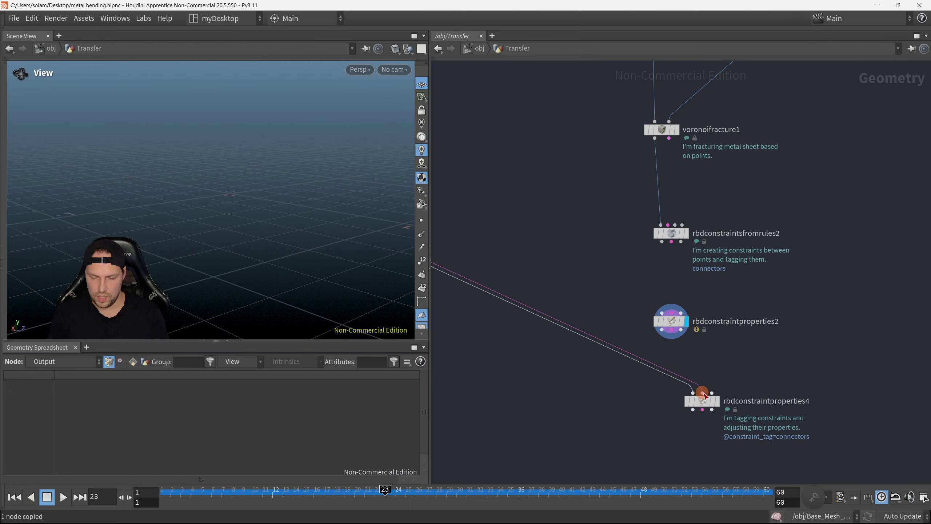
{"action": "mouse_move", "coordinate": [702, 394]}
{"action": "left_mouse_down"}
{"action": "mouse_move", "coordinate": [670, 396]}
{"action": "mouse_move", "coordinate": [594, 324]}
{"action": "left_mouse_up"}
{"action": "left_click_drag", "start_coordinate": [678, 325], "coordinate": [772, 341]}
{"action": "key", "text": "alt+x"}
Detach the copied properties node from the reference network and wire its three inputs to rbdconstraintsfromrules2
{"action": "key", "text": "y"}
{"action": "left_click_drag", "start_coordinate": [565, 261], "coordinate": [529, 295]}
{"action": "left_click_drag", "start_coordinate": [585, 317], "coordinate": [671, 321]}
{"action": "scroll", "coordinate": [658, 288], "scroll_direction": "up", "scroll_amount": 4}
{"action": "left_click_drag", "start_coordinate": [663, 205], "coordinate": [680, 326]}
{"action": "left_click_drag", "start_coordinate": [696, 206], "coordinate": [695, 326]}
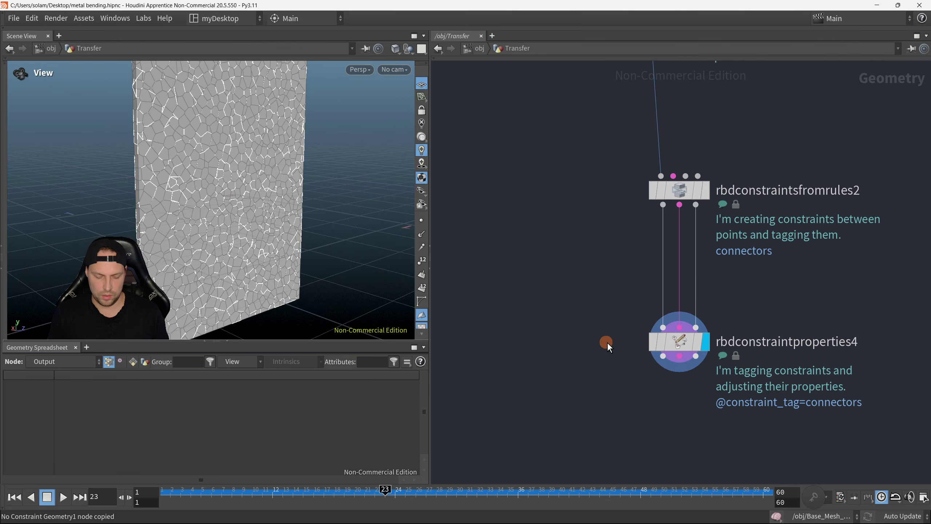
Open the parameters of rbdconstraintproperties4 and look over its constraint group and glue settings
{"action": "key", "text": "p"}
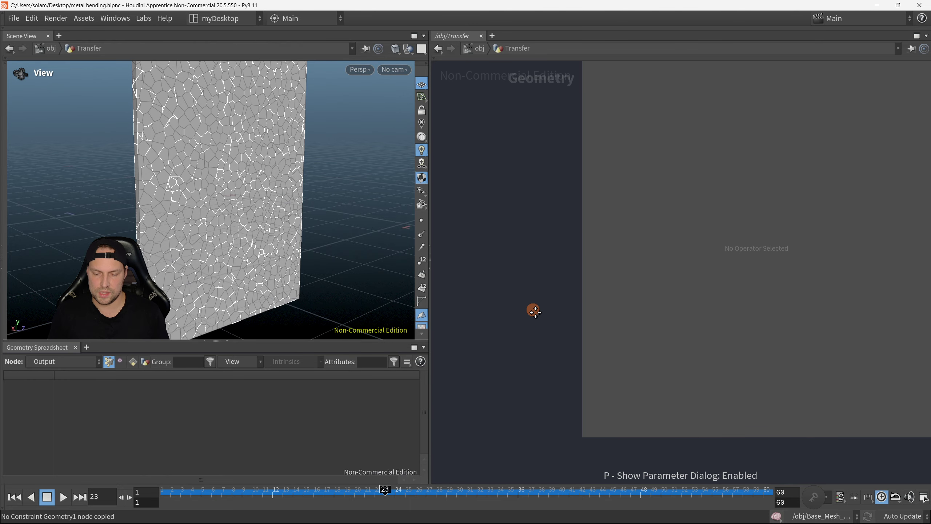
{"action": "middle_click_drag", "start_coordinate": [535, 312], "coordinate": [444, 240]}
{"action": "left_click", "coordinate": [545, 254]}
{"action": "scroll", "coordinate": [677, 253], "scroll_direction": "up", "scroll_amount": 7}
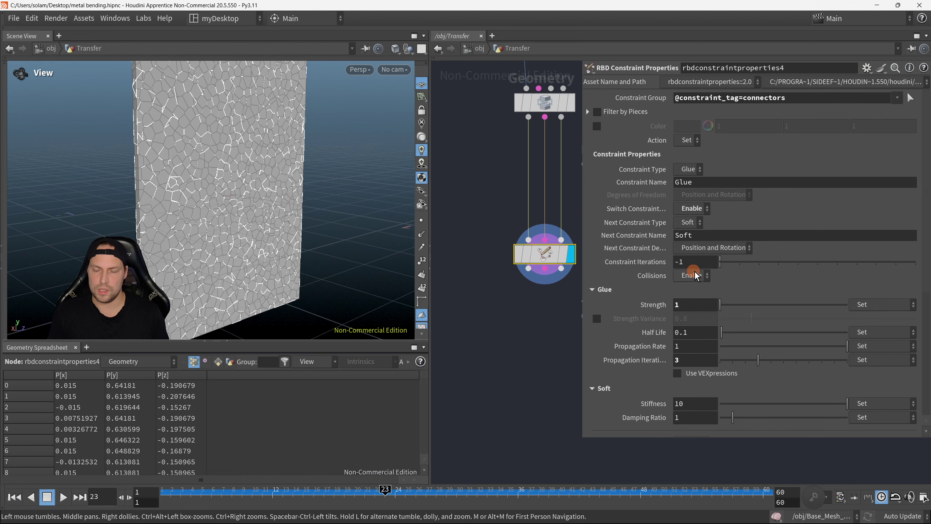
{"action": "scroll", "coordinate": [507, 290], "scroll_direction": "down", "scroll_amount": 3}
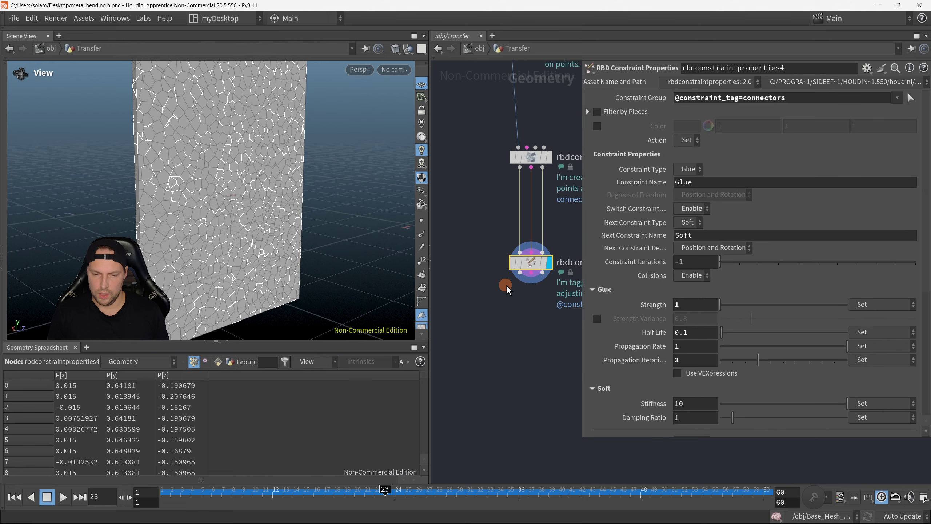
{"action": "middle_click_drag", "start_coordinate": [547, 308], "coordinate": [498, 299]}
{"action": "scroll", "coordinate": [499, 299], "scroll_direction": "down", "scroll_amount": 2}
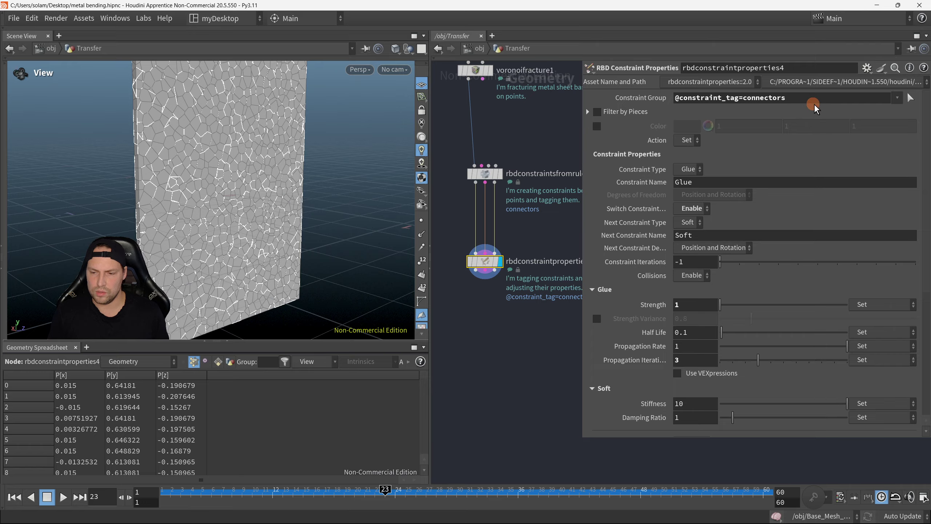
{"action": "left_click_drag", "start_coordinate": [898, 100], "coordinate": [678, 104]}
{"action": "key", "text": "BackSpace"}
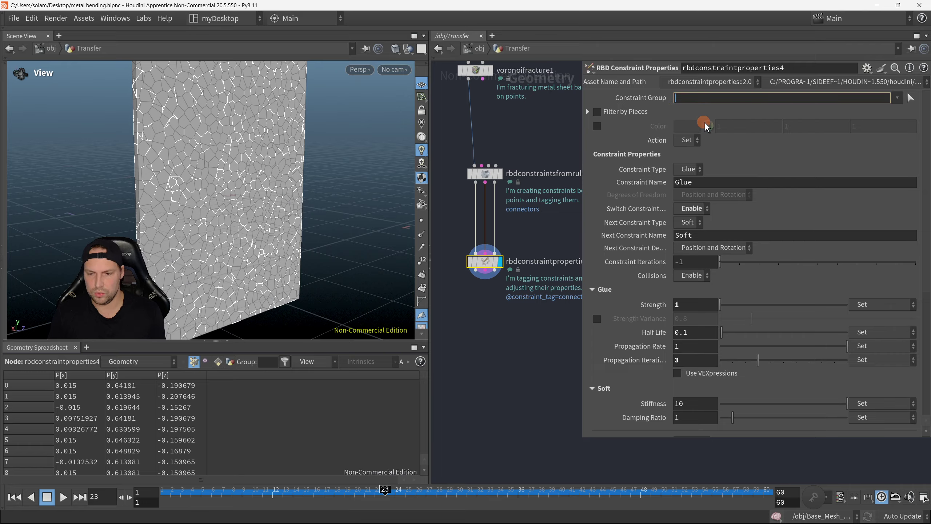
{"action": "key", "text": "Return"}
{"action": "mouse_move", "coordinate": [541, 308]}
{"action": "middle_mouse_down"}
{"action": "mouse_move", "coordinate": [537, 262]}
{"action": "mouse_move", "coordinate": [538, 318]}
{"action": "mouse_move", "coordinate": [529, 309]}
{"action": "middle_mouse_up"}
{"action": "scroll", "coordinate": [536, 263], "scroll_direction": "down", "scroll_amount": 1}
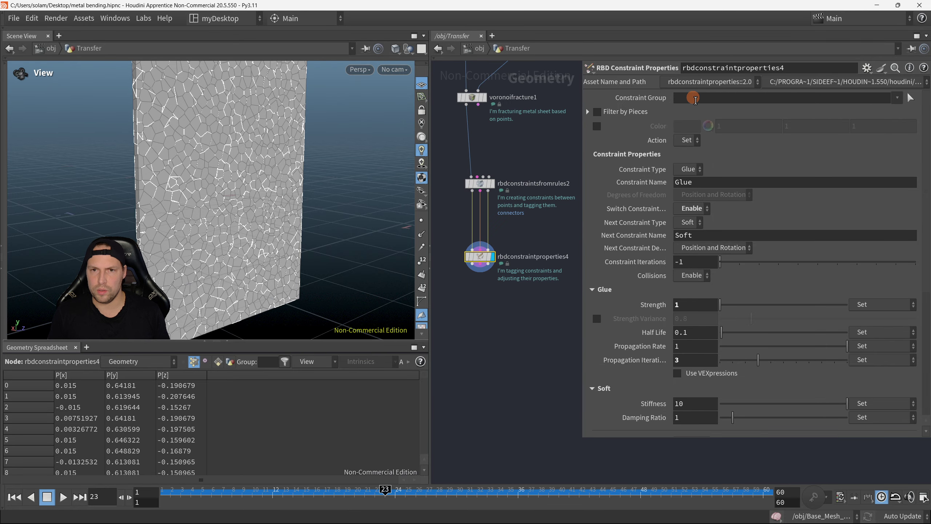
{"action": "left_click", "coordinate": [897, 98]}
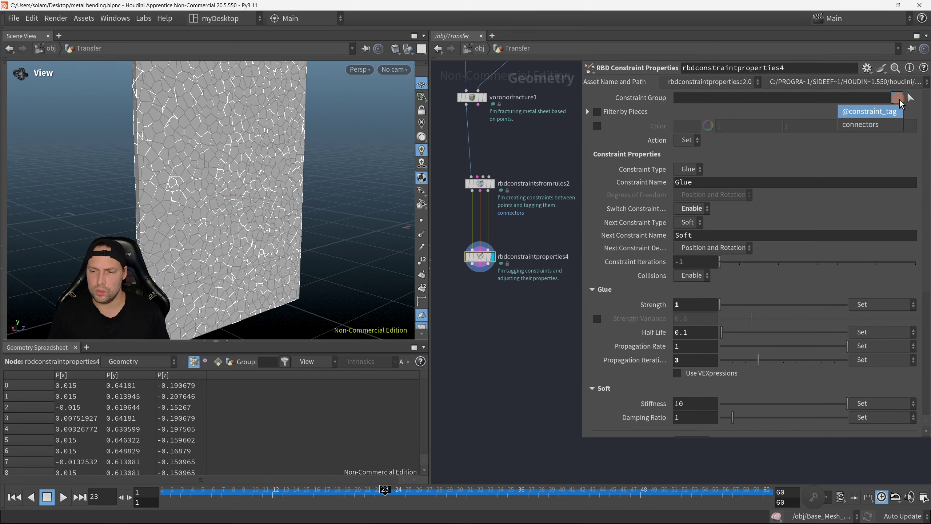
{"action": "left_click", "coordinate": [881, 126]}
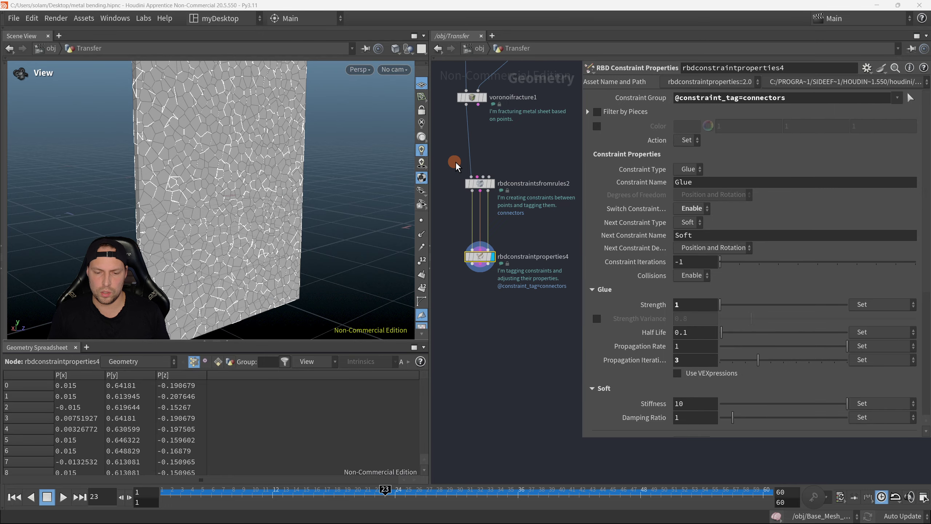
Check the Tag name in rbdconstraintsfromrules2 and return to the parameters of rbdconstraintproperties4
{"action": "left_click", "coordinate": [480, 183]}
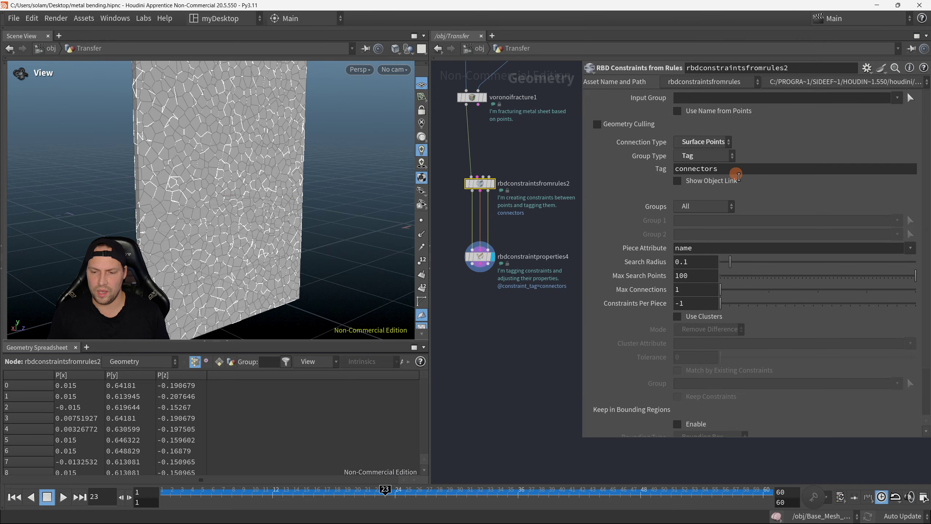
{"action": "double_click", "coordinate": [732, 169]}
{"action": "left_click", "coordinate": [471, 256]}
{"action": "middle_click_drag", "start_coordinate": [489, 301], "coordinate": [504, 250]}
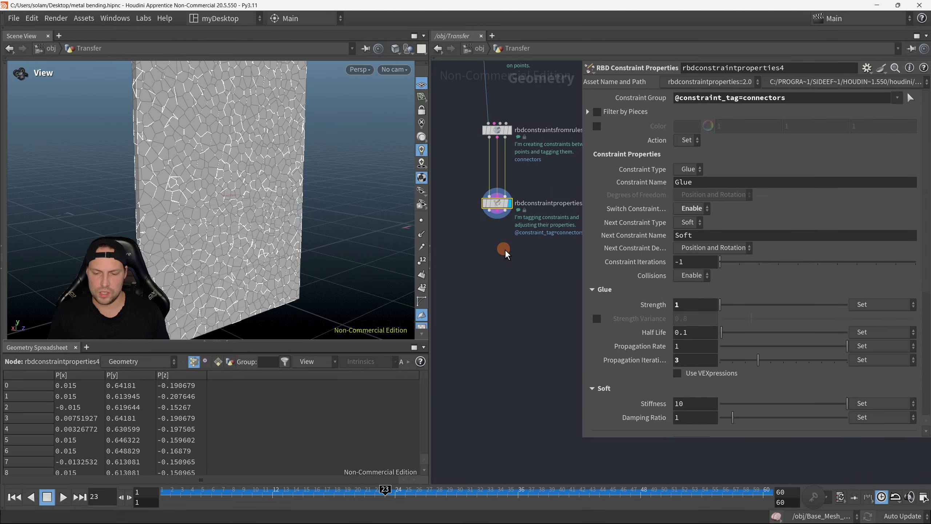
{"action": "middle_click_drag", "start_coordinate": [542, 304], "coordinate": [535, 286]}
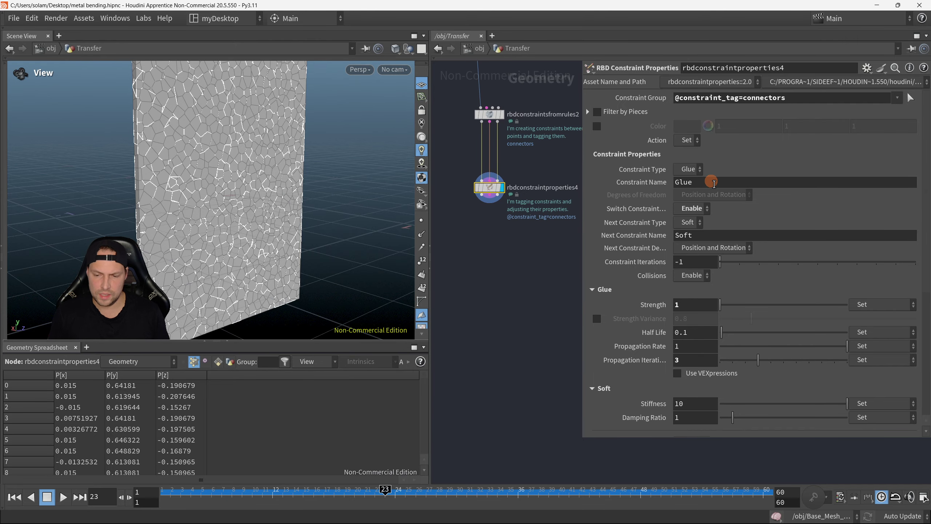
Review the constraint names, glue strength, propagation rate and iterations, and soft stiffness of rbdconstraintproperties4
{"action": "double_click", "coordinate": [713, 182]}
{"action": "scroll", "coordinate": [729, 232], "scroll_direction": "down", "scroll_amount": 1}
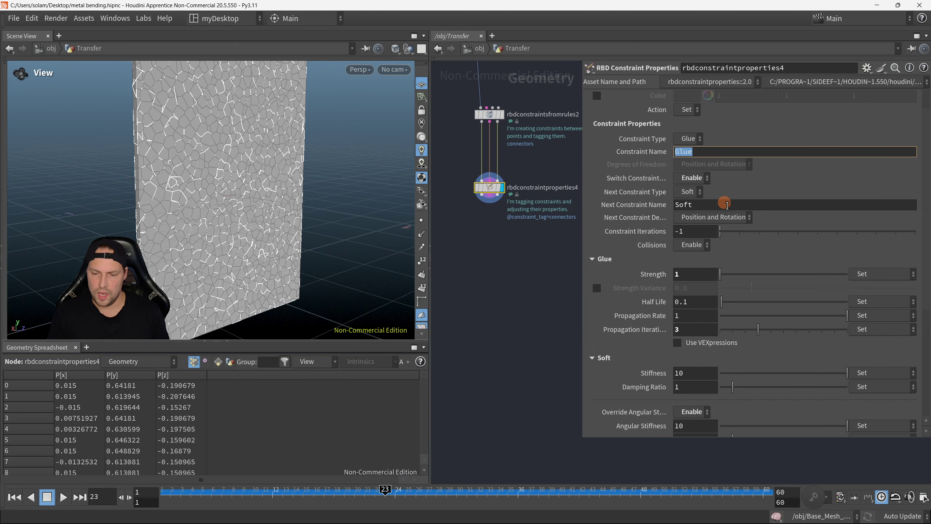
{"action": "left_click", "coordinate": [727, 204]}
{"action": "left_click", "coordinate": [700, 180]}
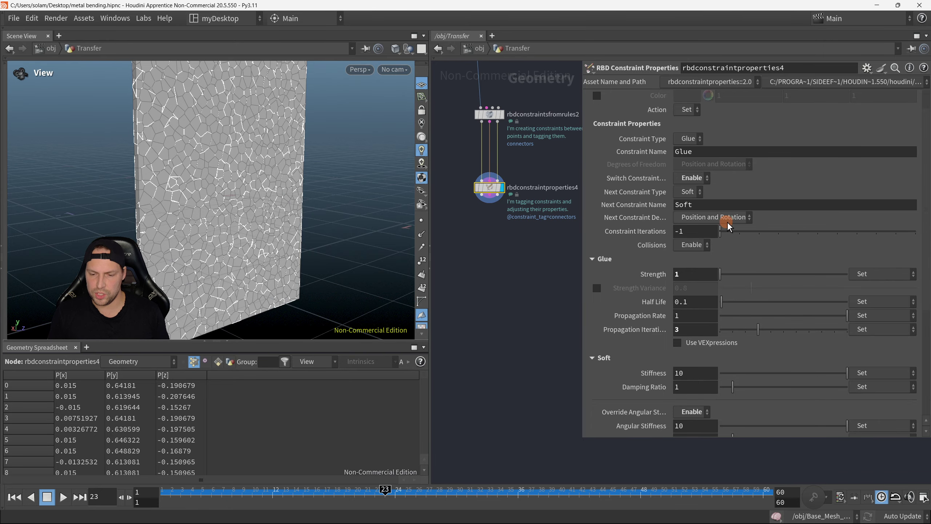
{"action": "scroll", "coordinate": [762, 273], "scroll_direction": "down", "scroll_amount": 1}
{"action": "scroll", "coordinate": [705, 220], "scroll_direction": "down", "scroll_amount": 1}
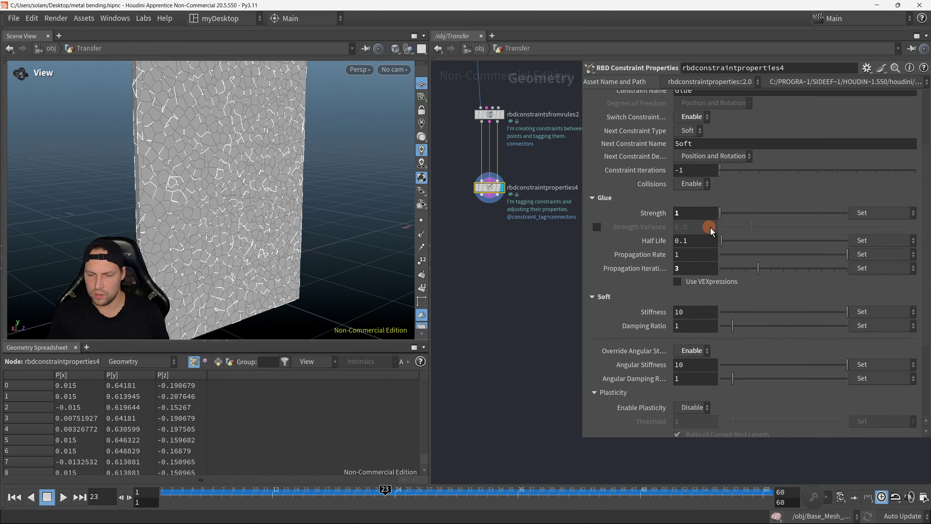
{"action": "left_click_drag", "start_coordinate": [698, 215], "coordinate": [654, 211]}
{"action": "scroll", "coordinate": [699, 262], "scroll_direction": "down", "scroll_amount": 1}
{"action": "scroll", "coordinate": [707, 251], "scroll_direction": "down", "scroll_amount": 2}
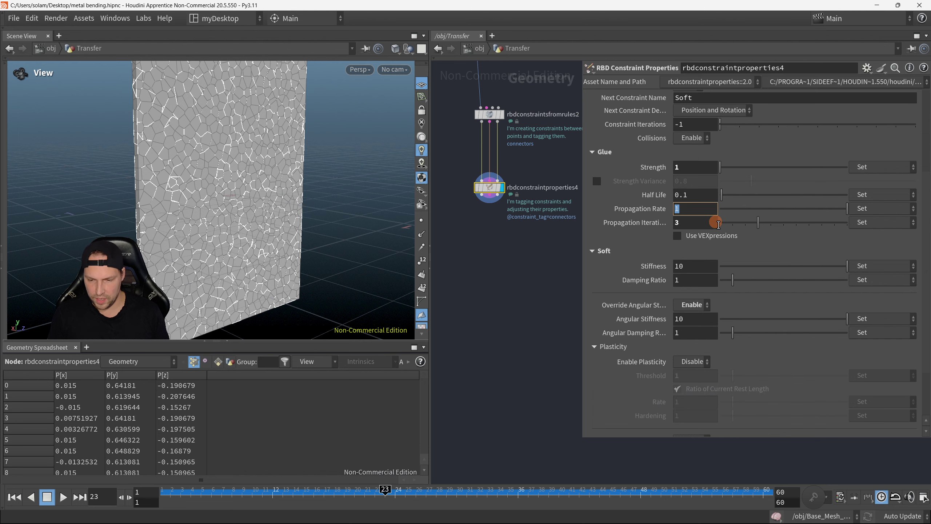
{"action": "scroll", "coordinate": [718, 234], "scroll_direction": "down", "scroll_amount": 2}
{"action": "scroll", "coordinate": [718, 235], "scroll_direction": "up", "scroll_amount": 1}
{"action": "left_click_drag", "start_coordinate": [697, 252], "coordinate": [632, 251]}
{"action": "scroll", "coordinate": [723, 255], "scroll_direction": "down", "scroll_amount": 1}
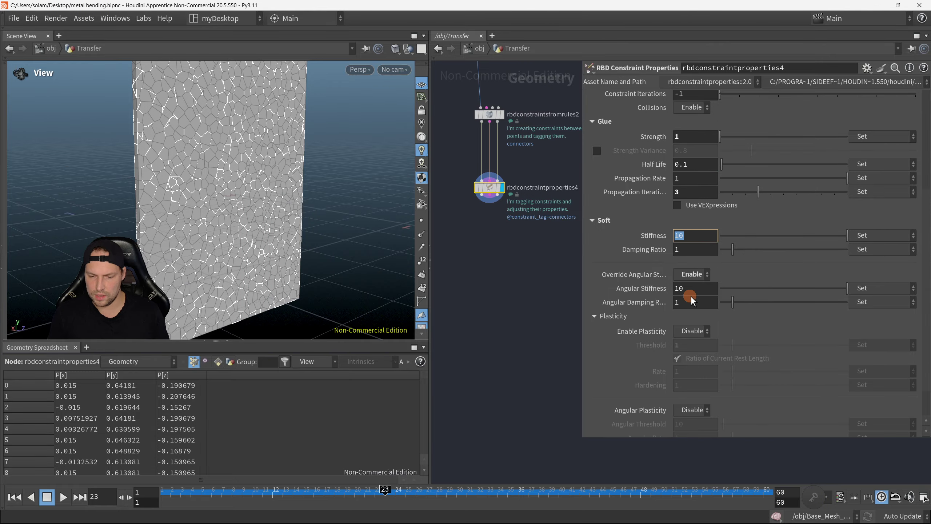
Try enabling Plasticity in the Soft constraint settings of rbdconstraintproperties4
{"action": "left_click_drag", "start_coordinate": [691, 294], "coordinate": [674, 289]}
{"action": "scroll", "coordinate": [733, 290], "scroll_direction": "down", "scroll_amount": 3}
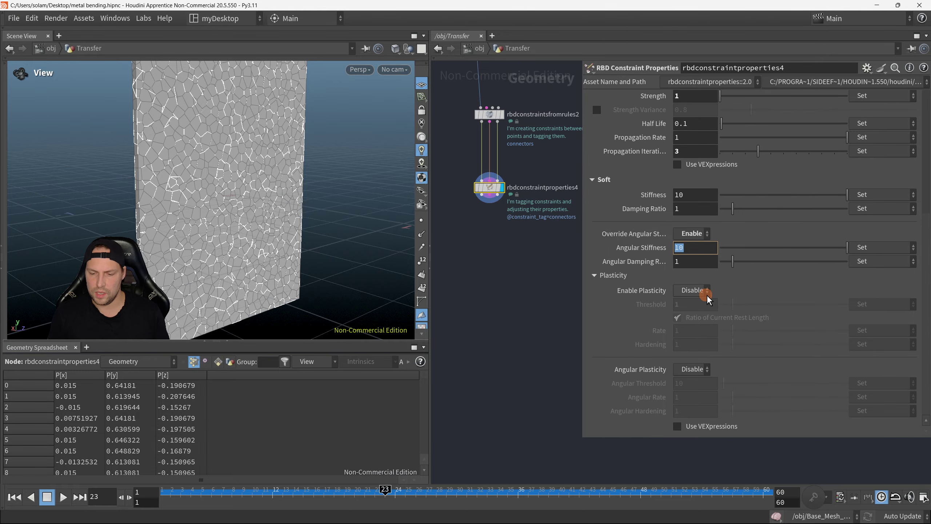
{"action": "left_click", "coordinate": [702, 291]}
{"action": "left_click", "coordinate": [705, 315]}
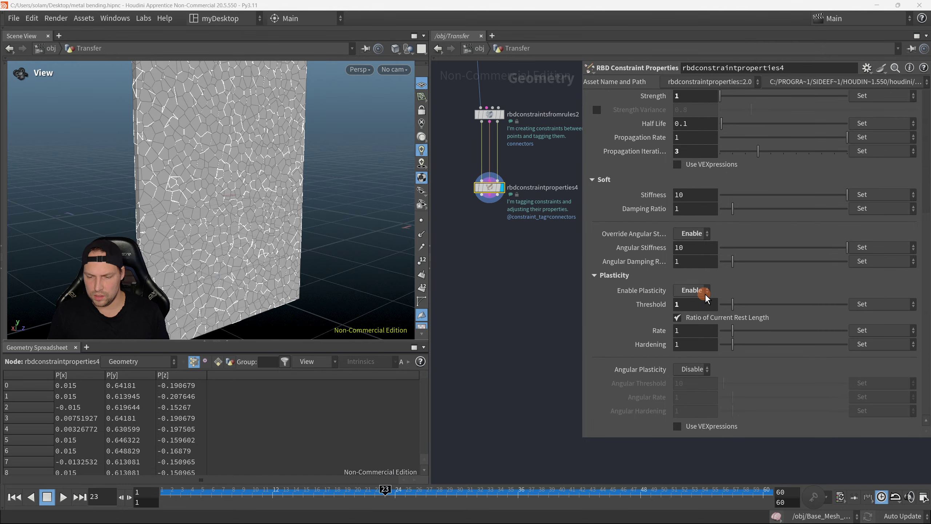
{"action": "left_click", "coordinate": [703, 293]}
{"action": "left_click", "coordinate": [704, 303]}
{"action": "key", "text": "p"}
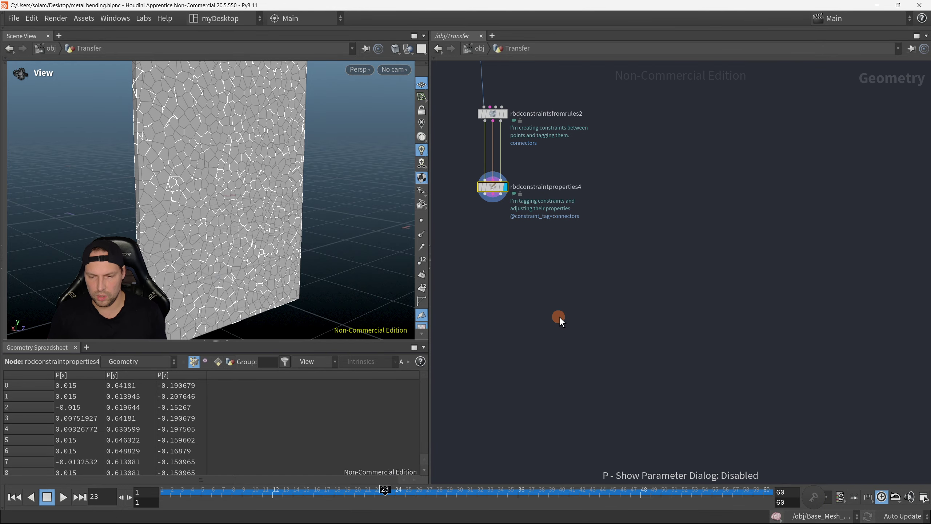
Add an RBD Bullet Solver fed by the three outputs of rbdconstraintproperties4, place it below and display it
{"action": "middle_click_drag", "start_coordinate": [602, 258], "coordinate": [637, 288]}
{"action": "scroll", "coordinate": [627, 262], "scroll_direction": "up", "scroll_amount": 2}
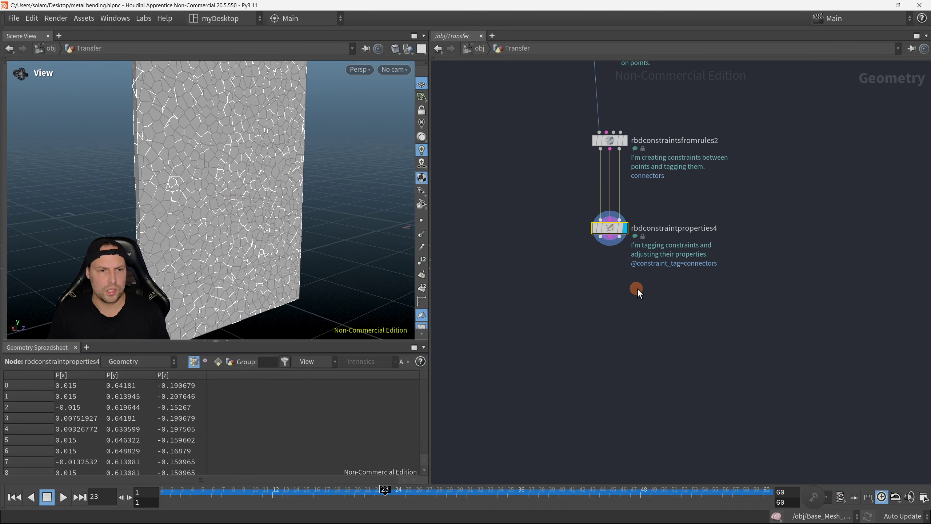
{"action": "left_click_drag", "start_coordinate": [600, 236], "coordinate": [608, 358]}
{"action": "type", "text": "rb"}
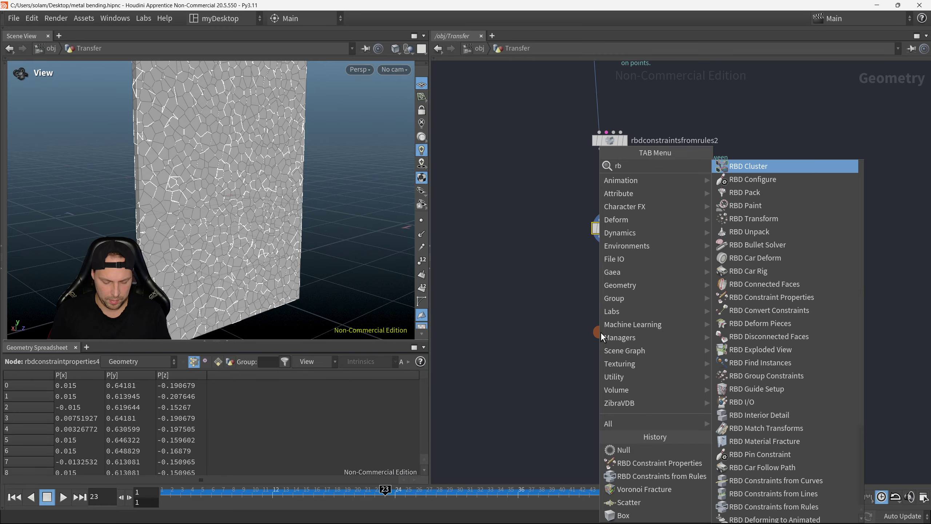
{"action": "type", "text": "d"}
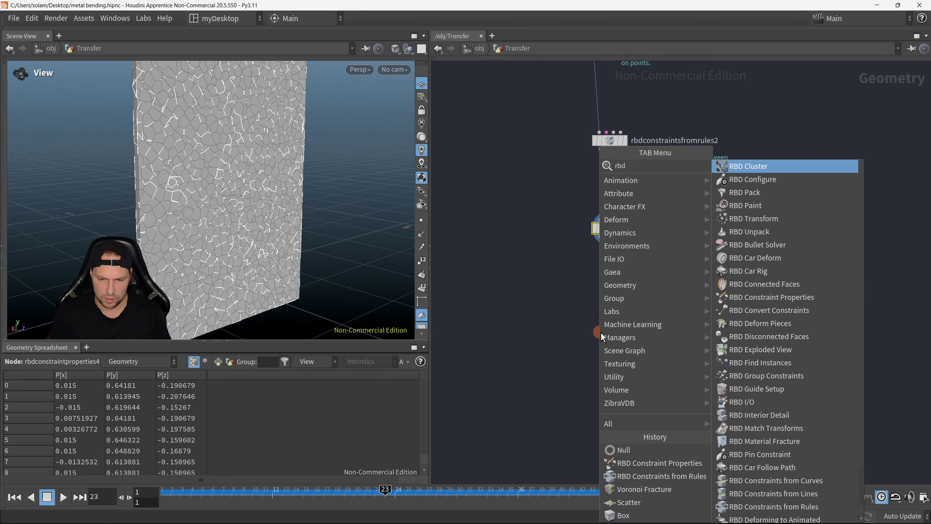
{"action": "type", "text": "solv"}
{"action": "left_click", "coordinate": [759, 168]}
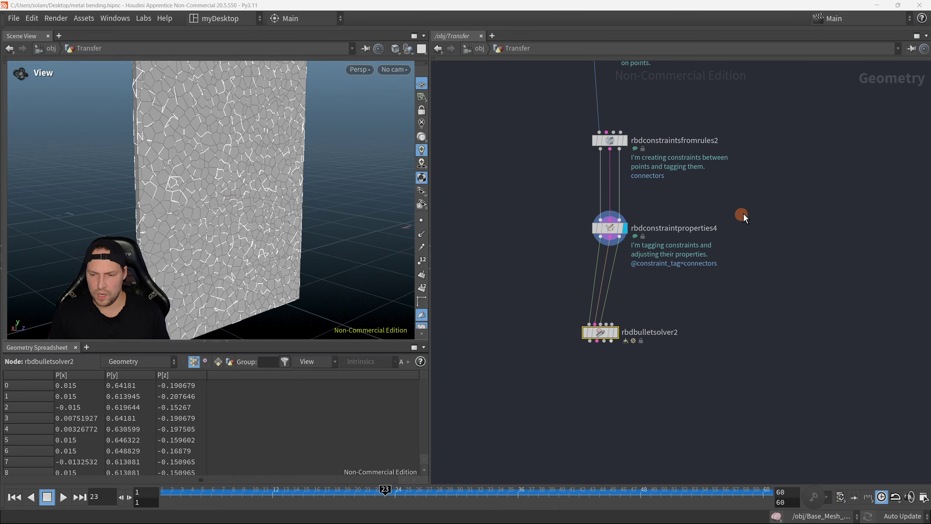
{"action": "mouse_move", "coordinate": [612, 339]}
{"action": "left_mouse_down"}
{"action": "mouse_move", "coordinate": [634, 380]}
{"action": "mouse_move", "coordinate": [609, 366]}
{"action": "mouse_move", "coordinate": [623, 382]}
{"action": "mouse_move", "coordinate": [594, 373]}
{"action": "mouse_move", "coordinate": [695, 411]}
{"action": "left_mouse_up"}
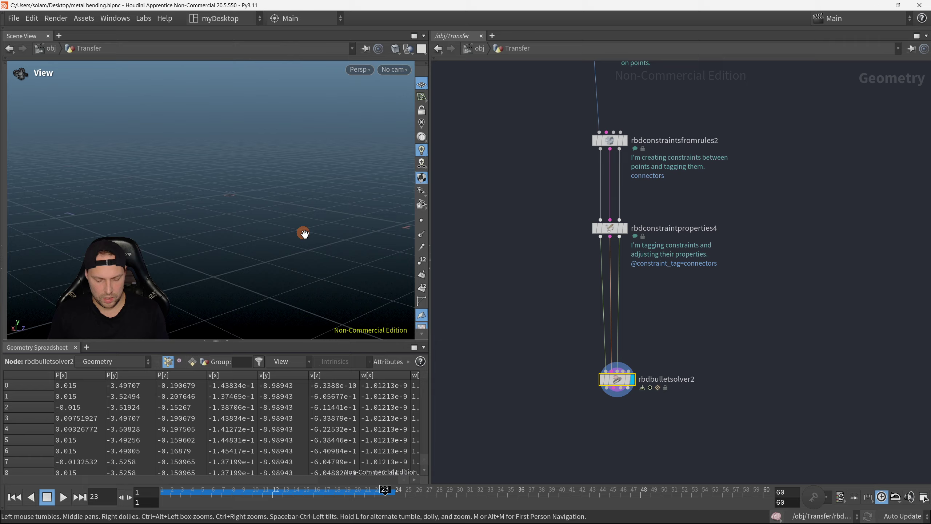
Frame the metal sheet in the viewport and open the parameters of rbdbulletsolver2
{"action": "key", "text": "h"}
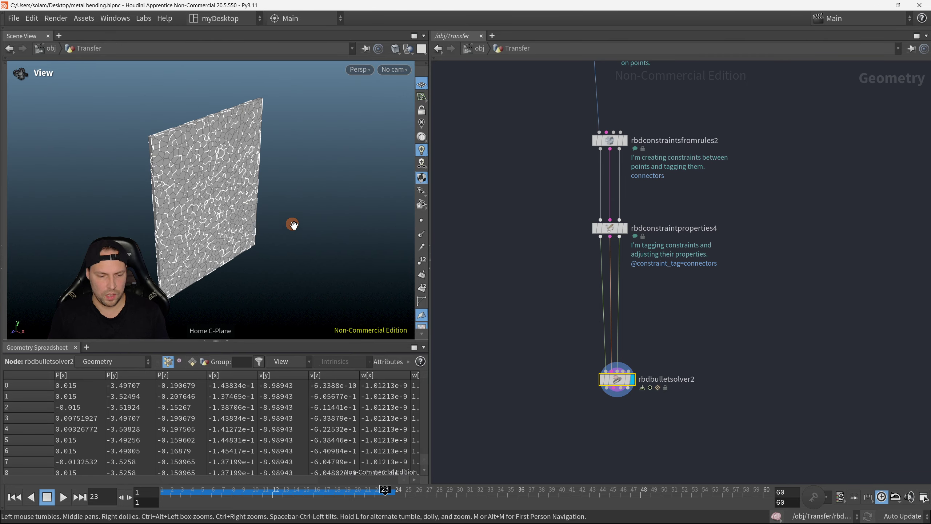
{"action": "left_click_drag", "start_coordinate": [286, 200], "coordinate": [352, 161]}
{"action": "right_click_drag", "start_coordinate": [298, 160], "coordinate": [224, 174]}
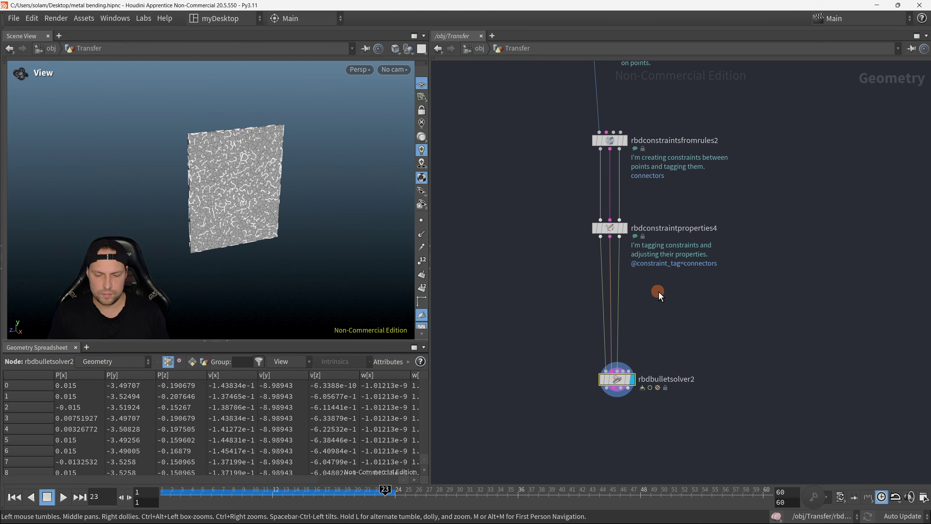
{"action": "middle_click_drag", "start_coordinate": [658, 292], "coordinate": [645, 290]}
{"action": "key", "text": "p"}
{"action": "middle_click_drag", "start_coordinate": [575, 329], "coordinate": [469, 288]}
{"action": "scroll", "coordinate": [469, 288], "scroll_direction": "down", "scroll_amount": 1}
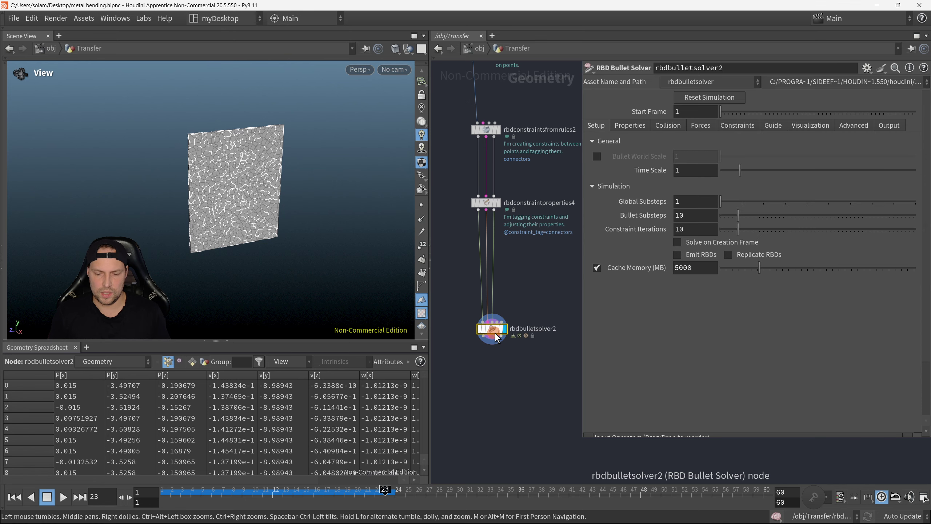
{"action": "left_click_drag", "start_coordinate": [495, 333], "coordinate": [500, 338]}
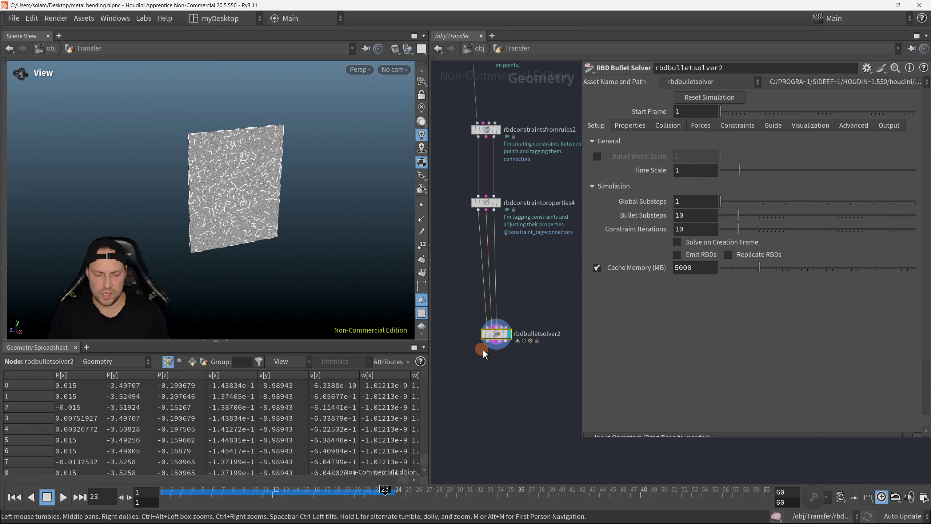
Return the timeline to frame 1 and check the sheet's position relative to the grid
{"action": "left_click", "coordinate": [16, 502]}
{"action": "left_click_drag", "start_coordinate": [332, 229], "coordinate": [287, 205]}
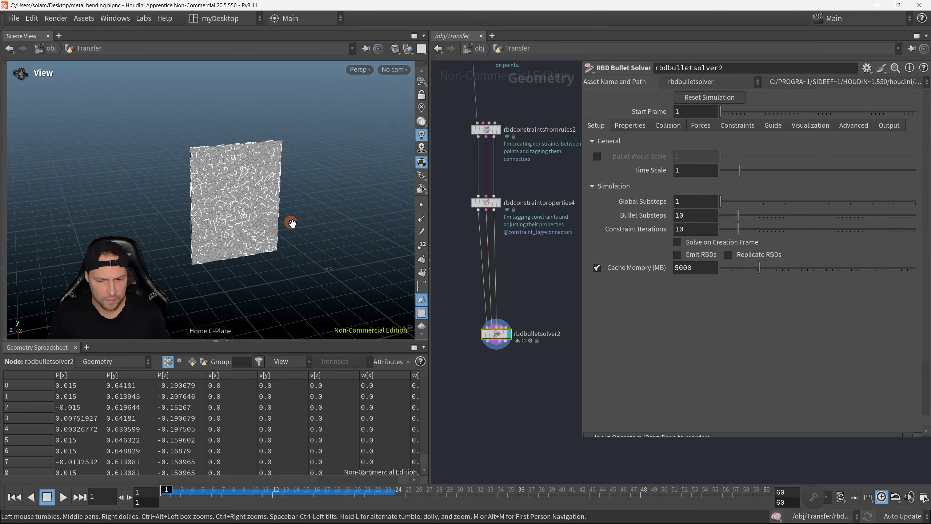
{"action": "left_click_drag", "start_coordinate": [292, 223], "coordinate": [292, 189]}
Go up the network to box1, the metal sheet's source box, and open its parameters
{"action": "scroll", "coordinate": [526, 236], "scroll_direction": "down", "scroll_amount": 1}
{"action": "middle_click_drag", "start_coordinate": [489, 267], "coordinate": [568, 328]}
{"action": "key", "text": "p"}
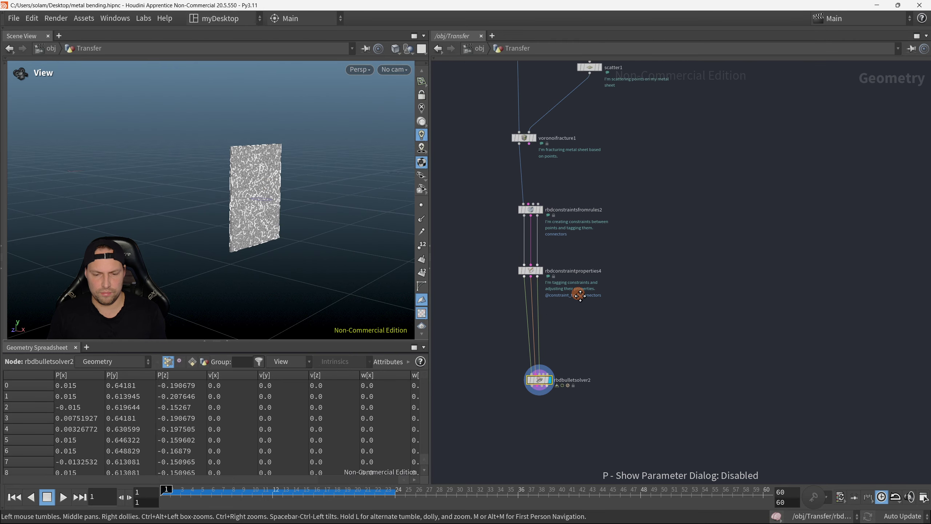
{"action": "middle_click_drag", "start_coordinate": [577, 291], "coordinate": [606, 246]}
{"action": "key", "text": "Tab"}
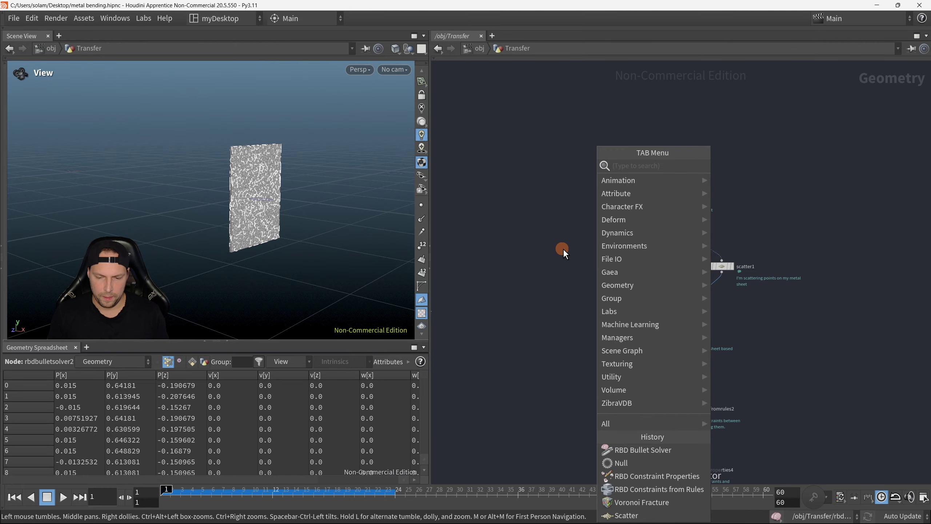
{"action": "key", "text": "Escape"}
{"action": "left_click_drag", "start_coordinate": [587, 184], "coordinate": [666, 201]}
{"action": "key", "text": "p"}
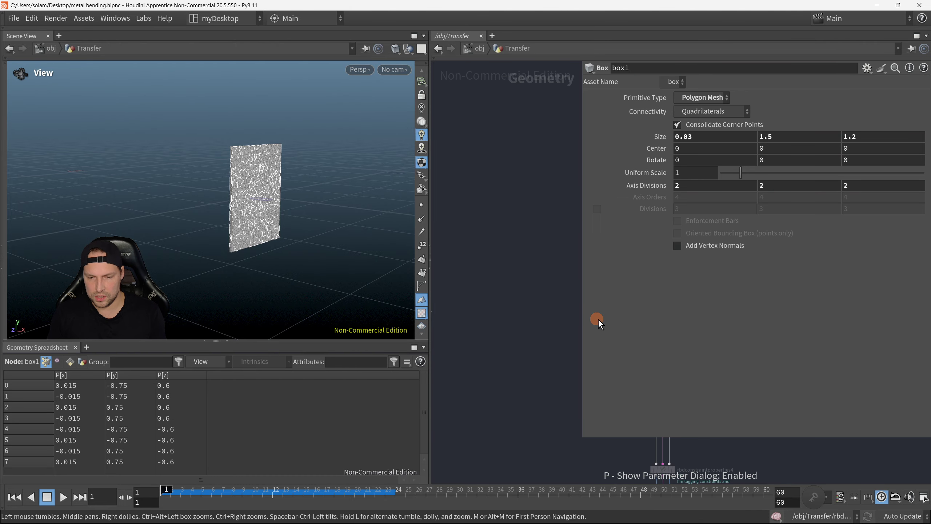
{"action": "middle_click_drag", "start_coordinate": [596, 317], "coordinate": [488, 268]}
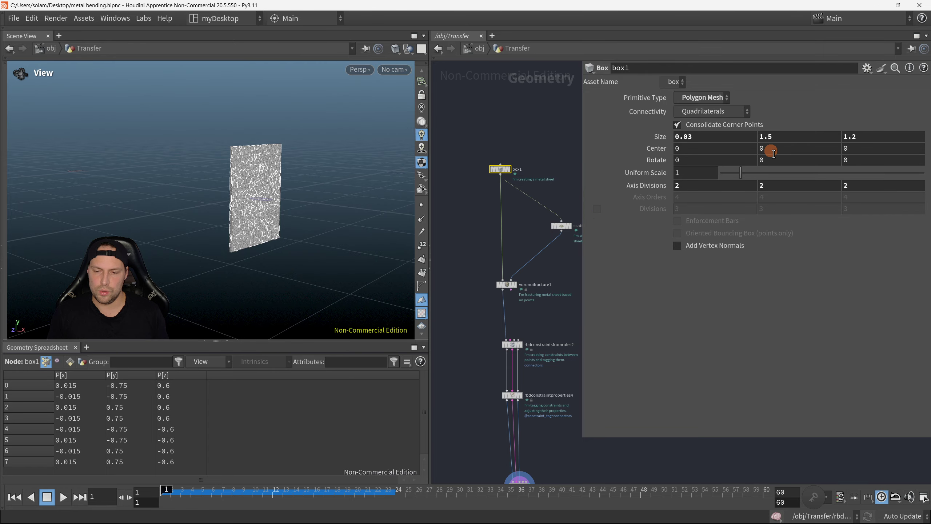
Raise the metal sheet by setting the Center Y of box1 to 2
{"action": "middle_click_drag", "start_coordinate": [772, 149], "coordinate": [905, 142]}
{"action": "middle_click_drag", "start_coordinate": [639, 136], "coordinate": [802, 152]}
{"action": "double_click", "coordinate": [802, 152]}
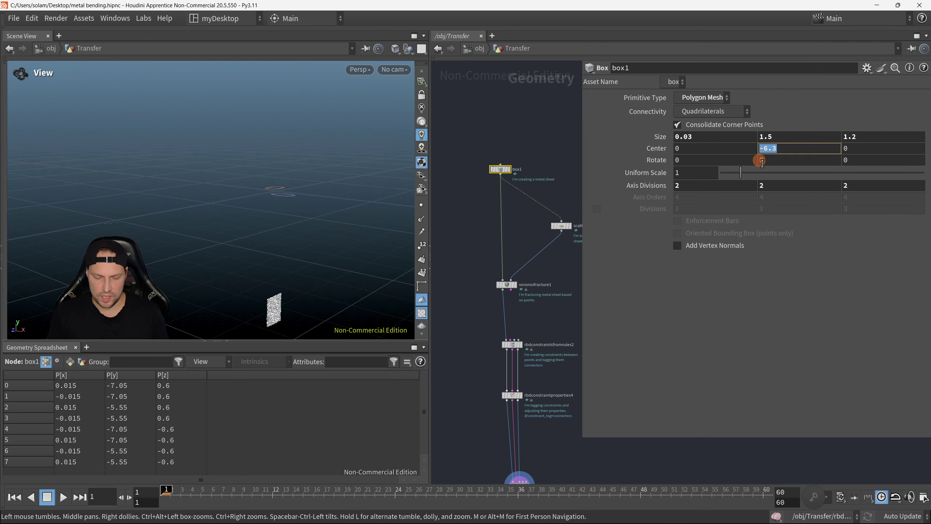
{"action": "type", "text": "2"}
{"action": "key", "text": "Return"}
{"action": "left_click_drag", "start_coordinate": [348, 185], "coordinate": [343, 166]}
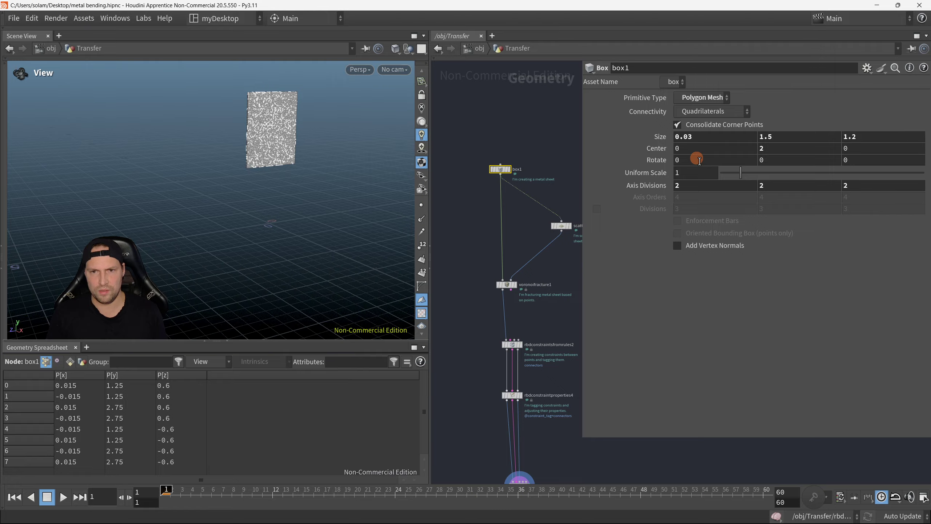
Rotate box1 by 20, 30 and 40 degrees in X, Y and Z
{"action": "double_click", "coordinate": [686, 162]}
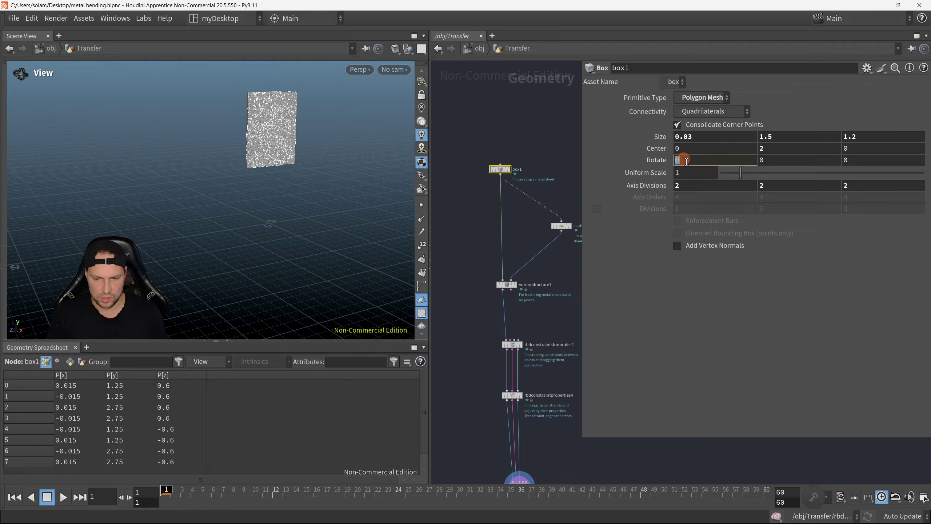
{"action": "type", "text": "20"}
{"action": "key", "text": "Tab"}
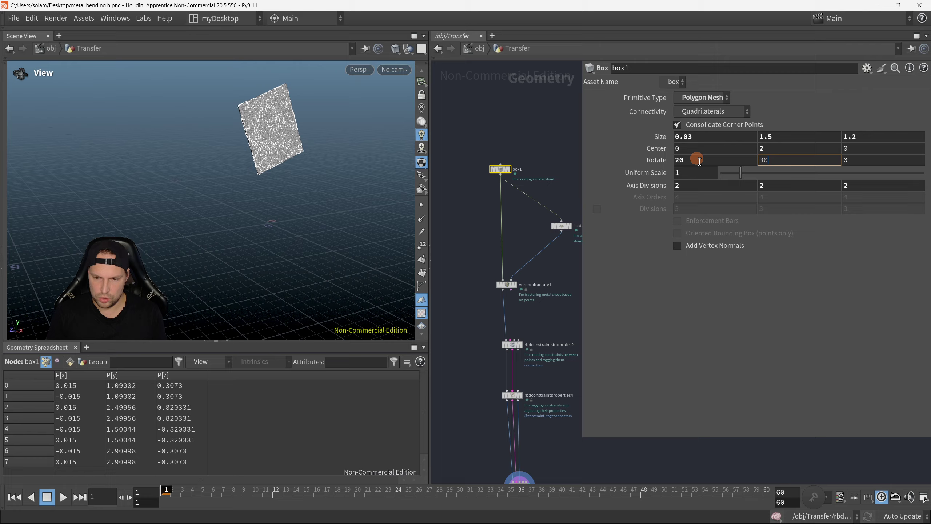
{"action": "key", "text": "Tab"}
{"action": "key", "text": "Return"}
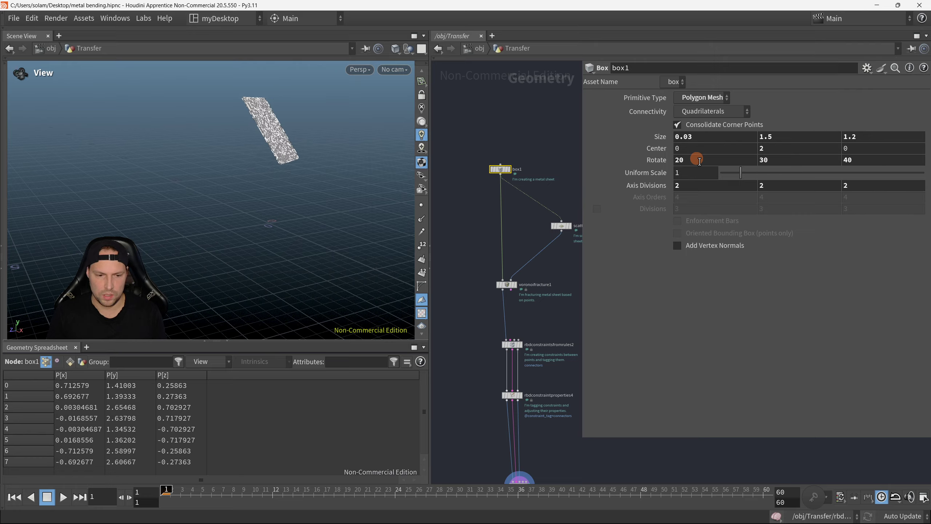
Try a Z rotation of 20 for box1, settle on -20 and close its parameters
{"action": "left_click", "coordinate": [777, 161]}
{"action": "key", "text": "Tab"}
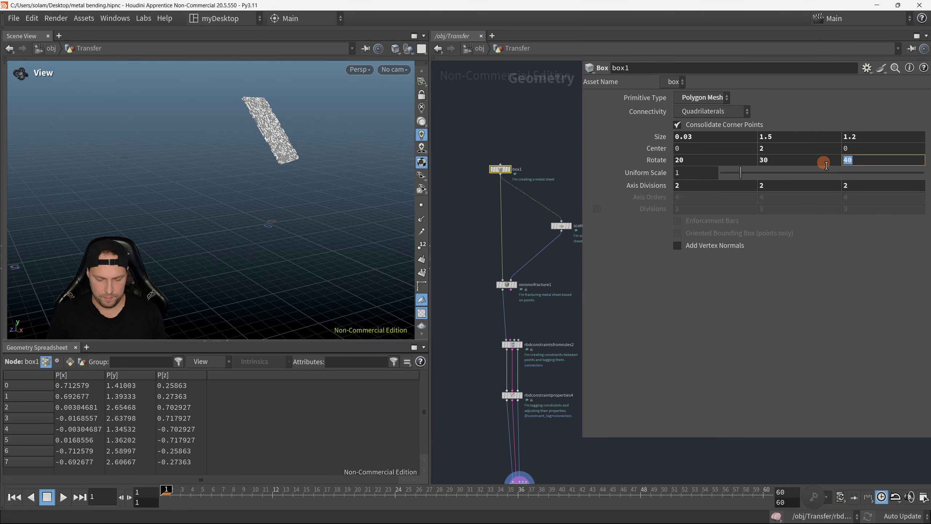
{"action": "key", "text": "Return"}
{"action": "left_click_drag", "start_coordinate": [869, 159], "coordinate": [821, 162]}
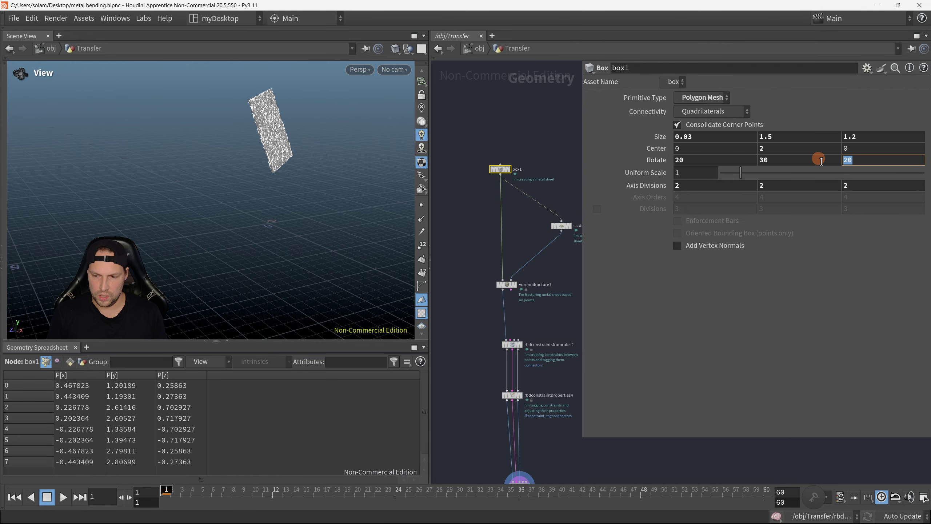
{"action": "type", "text": "-20"}
{"action": "key", "text": "Return"}
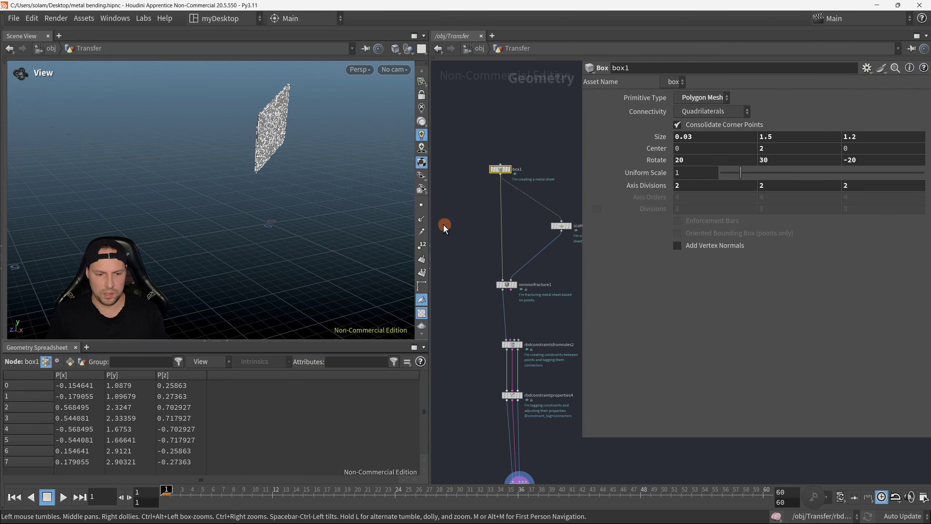
{"action": "key", "text": "p"}
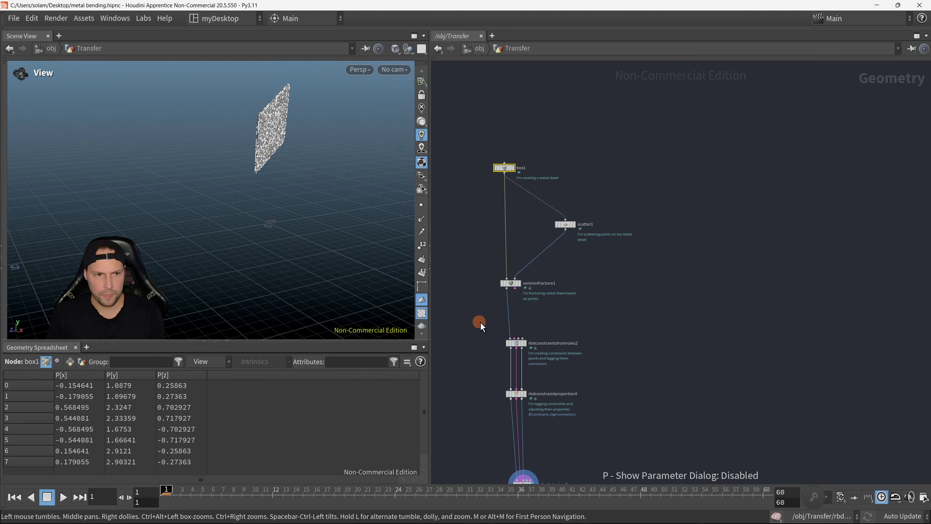
Return to the solver part of the network and start adding another node beside the RBD chain
{"action": "middle_click_drag", "start_coordinate": [577, 360], "coordinate": [616, 291]}
{"action": "right_click_drag", "start_coordinate": [579, 308], "coordinate": [608, 338]}
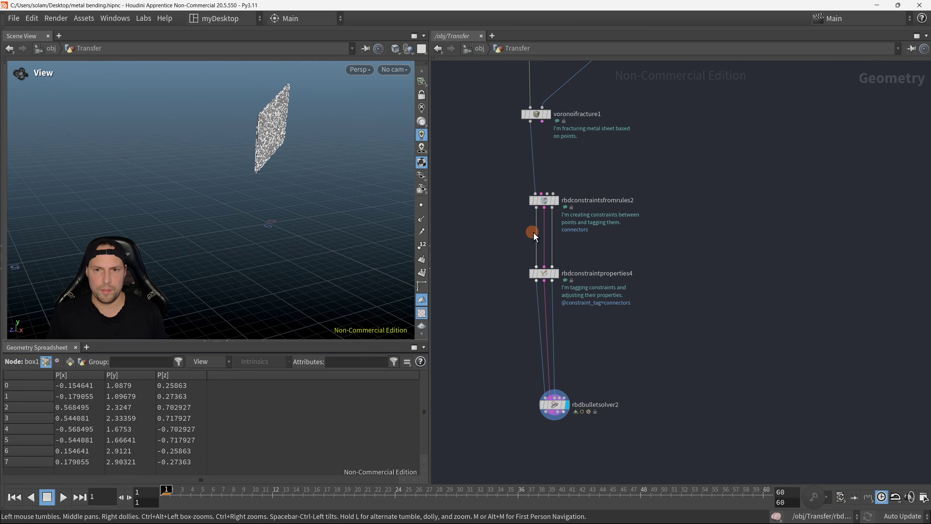
{"action": "right_click_drag", "start_coordinate": [534, 234], "coordinate": [687, 248]}
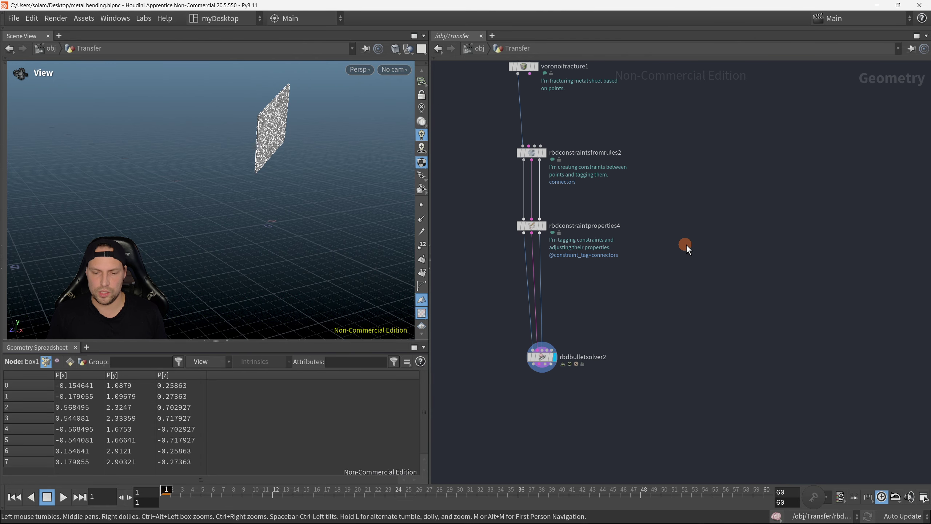
{"action": "key", "text": "Tab"}
{"action": "mouse_move", "coordinate": [721, 232]}
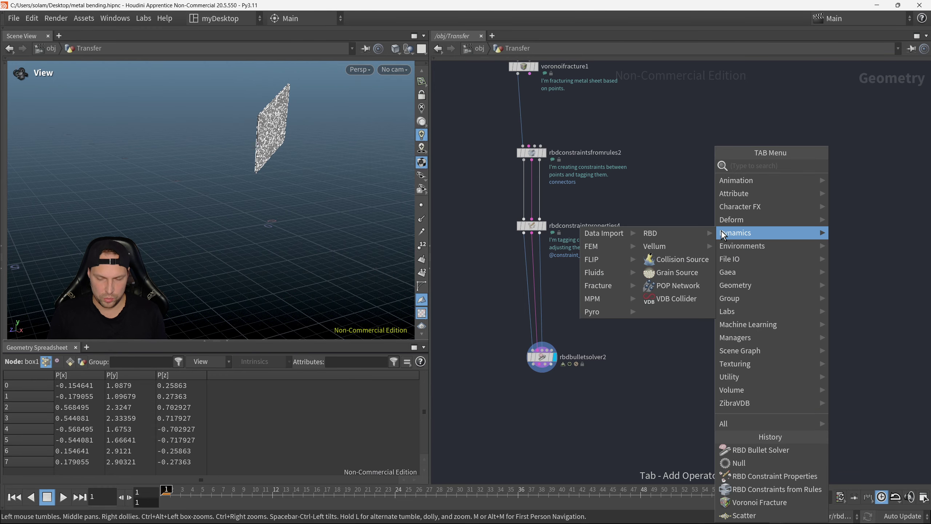
Add a Box node beside the constraint nodes and show rbdbulletsolver2 as a template in the viewport
{"action": "type", "text": "box"}
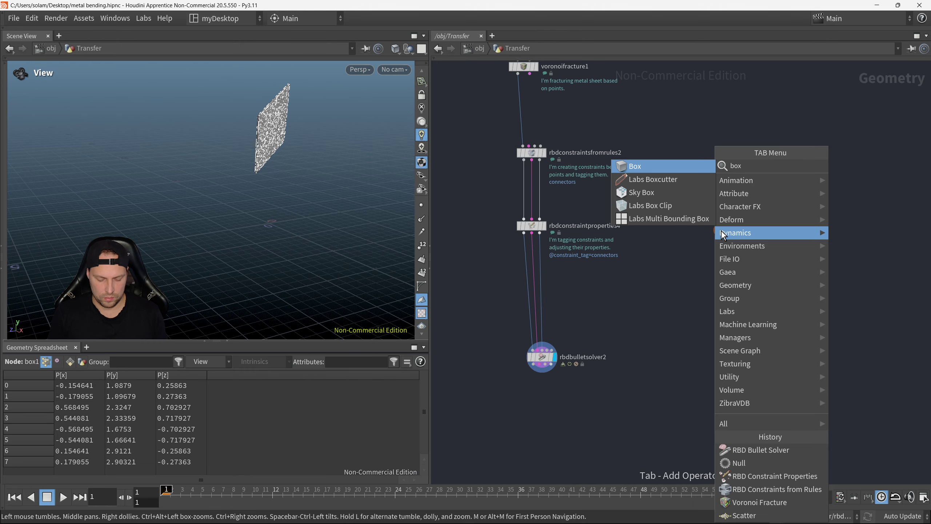
{"action": "key", "text": "Return"}
{"action": "left_click", "coordinate": [720, 230]}
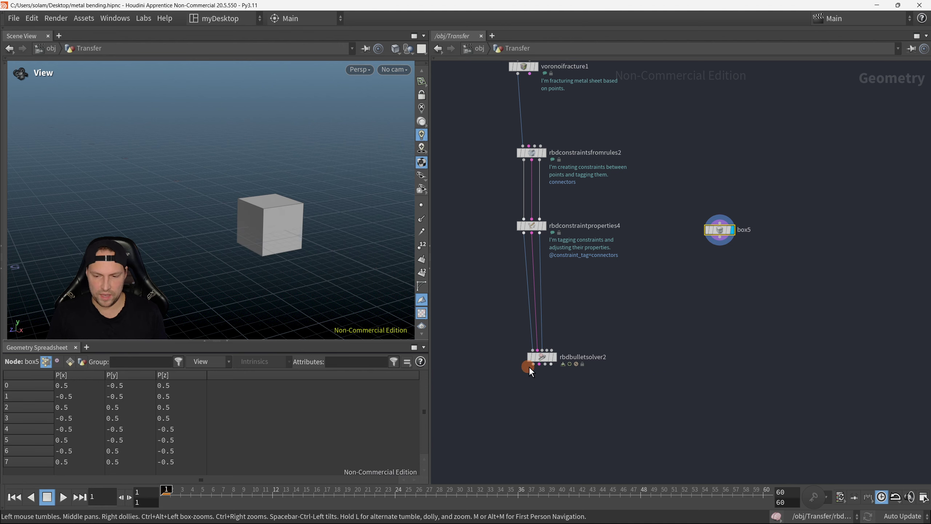
{"action": "left_click_drag", "start_coordinate": [529, 369], "coordinate": [587, 387]}
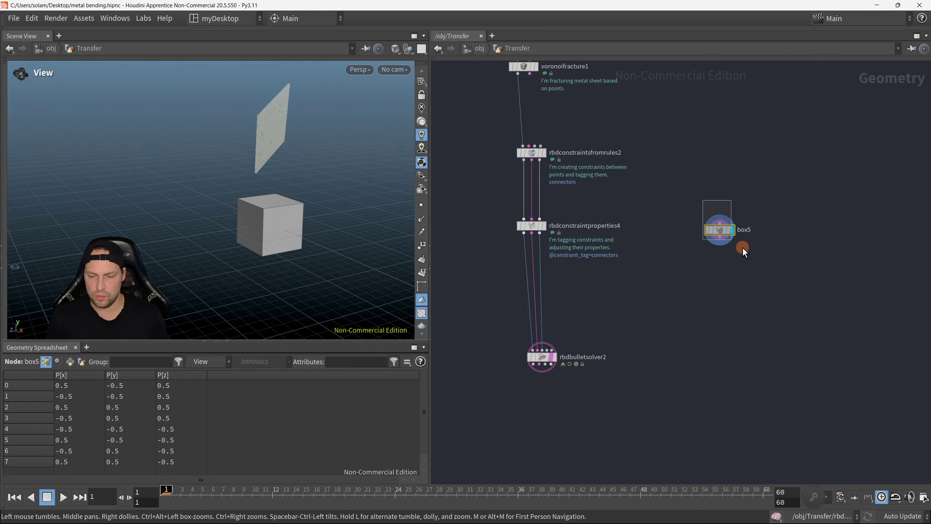
Set the Z size of box5 to 2.9
{"action": "key", "text": "Return"}
{"action": "left_click_drag", "start_coordinate": [322, 233], "coordinate": [367, 213], "text": "alt"}
{"action": "key", "text": "p"}
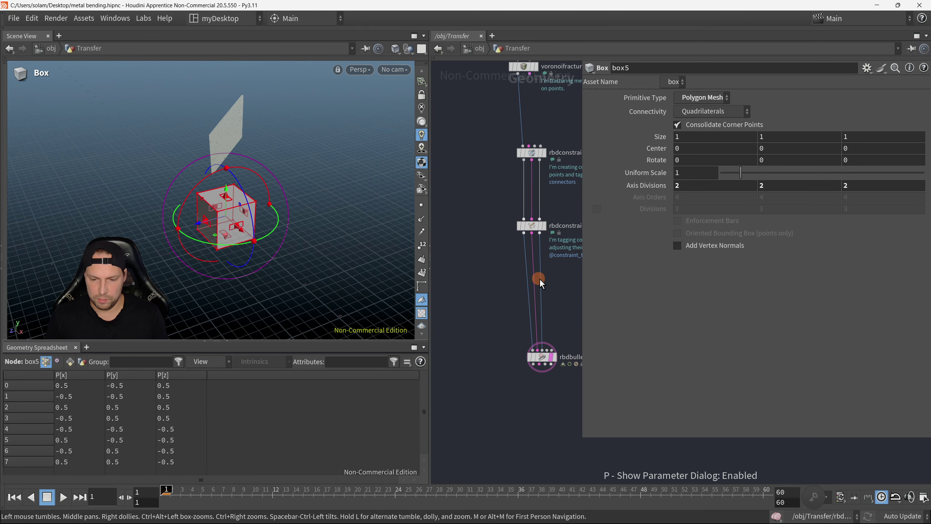
{"action": "scroll", "coordinate": [536, 276], "scroll_direction": "down", "scroll_amount": 4}
{"action": "middle_click_drag", "start_coordinate": [680, 138], "coordinate": [698, 137]}
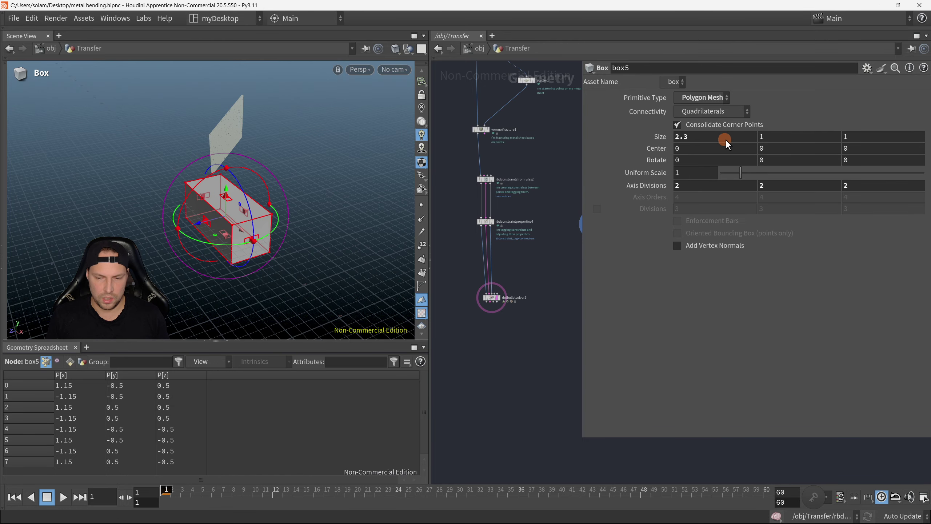
{"action": "key", "text": "ctrl+z"}
{"action": "mouse_move", "coordinate": [767, 137]}
{"action": "middle_mouse_down"}
{"action": "mouse_move", "coordinate": [800, 129]}
{"action": "mouse_move", "coordinate": [783, 142]}
{"action": "middle_mouse_up"}
{"action": "mouse_move", "coordinate": [849, 136]}
{"action": "middle_mouse_down"}
{"action": "mouse_move", "coordinate": [854, 121]}
{"action": "mouse_move", "coordinate": [847, 133]}
{"action": "middle_mouse_up"}
Set both the X size and the Y size of box5 to 0.4
{"action": "left_click", "coordinate": [660, 137]}
{"action": "left_click", "coordinate": [677, 137]}
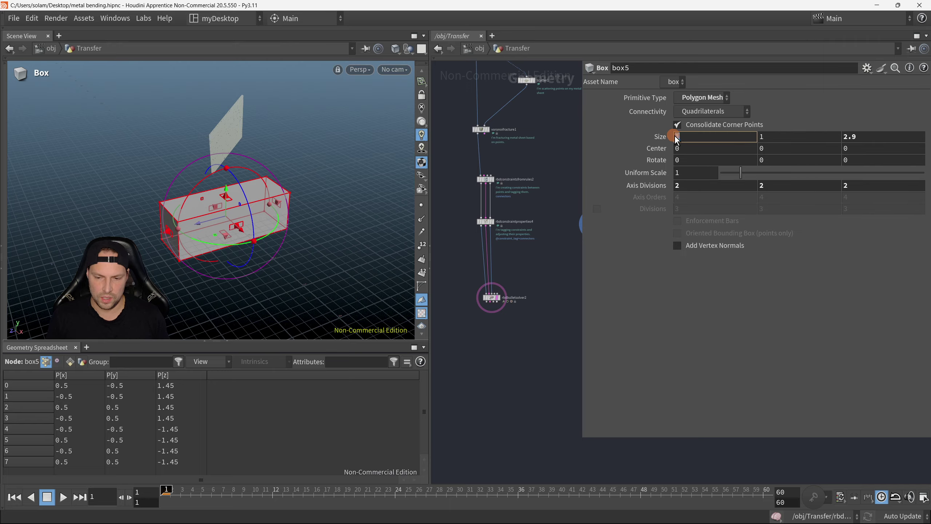
{"action": "type", "text": ".4"}
{"action": "key", "text": "Return"}
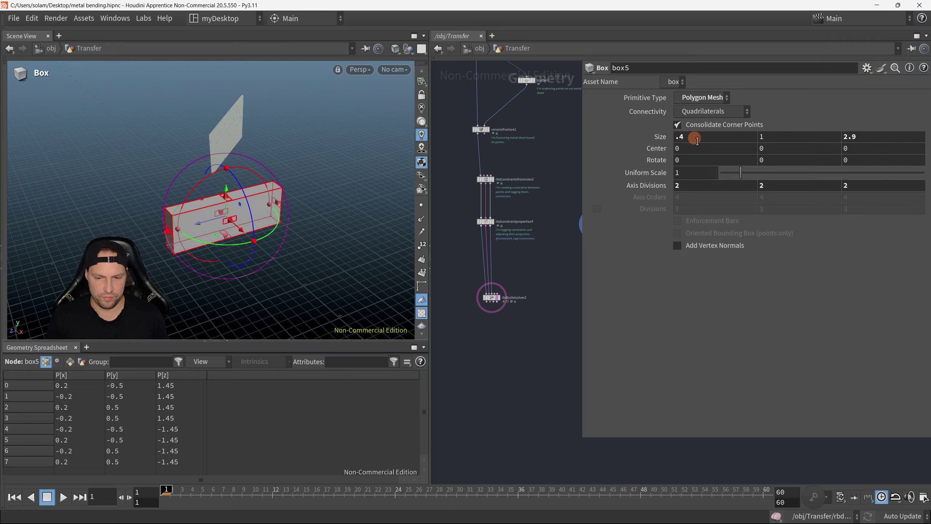
{"action": "left_click", "coordinate": [726, 143]}
{"action": "left_click", "coordinate": [820, 137]}
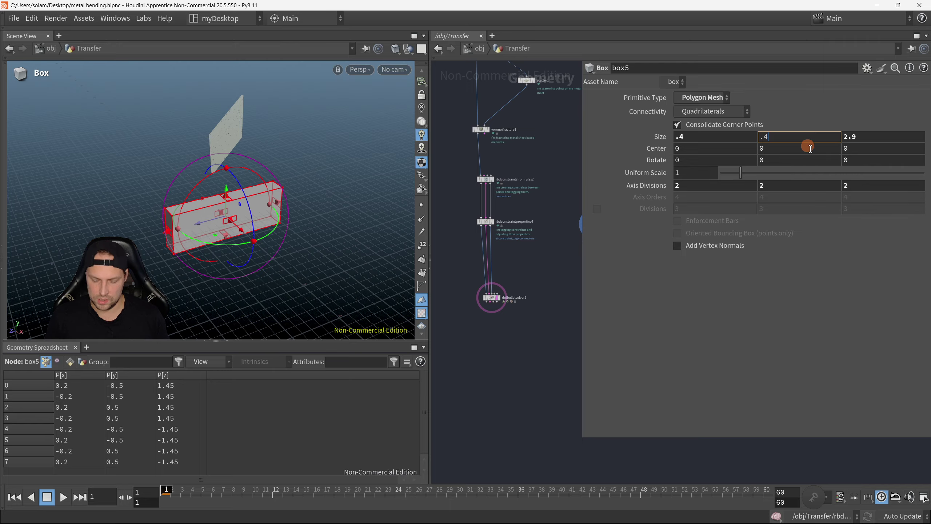
{"action": "type", "text": ".4"}
{"action": "key", "text": "Return"}
Raise box5 beneath the fractured metal sheet so its underside sits at about 0.58 in Y
{"action": "mouse_move", "coordinate": [305, 205]}
{"action": "left_mouse_down"}
{"action": "mouse_move", "coordinate": [328, 180]}
{"action": "mouse_move", "coordinate": [297, 193]}
{"action": "mouse_move", "coordinate": [304, 233]}
{"action": "mouse_move", "coordinate": [308, 221]}
{"action": "left_mouse_up"}
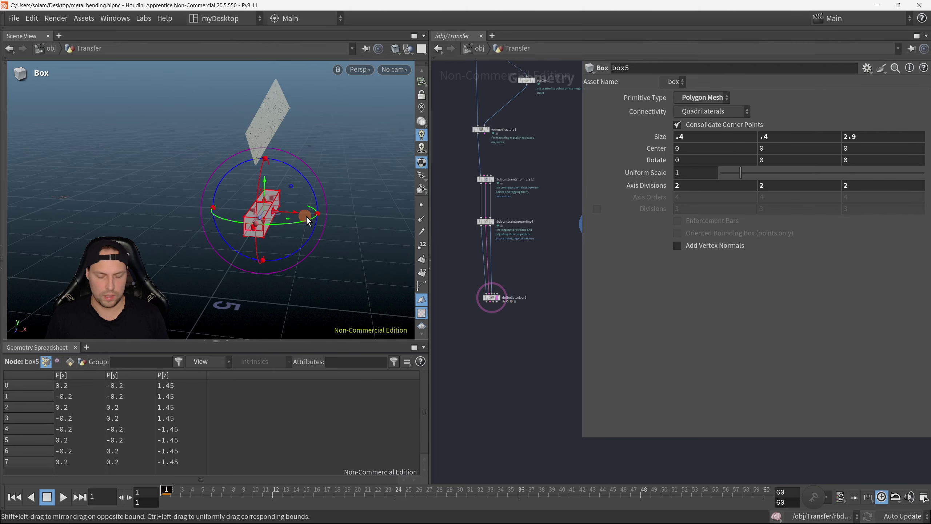
{"action": "left_click_drag", "start_coordinate": [381, 238], "coordinate": [257, 189]}
{"action": "key", "text": "h"}
{"action": "key", "text": "p"}
{"action": "key", "text": "ctrl+z"}
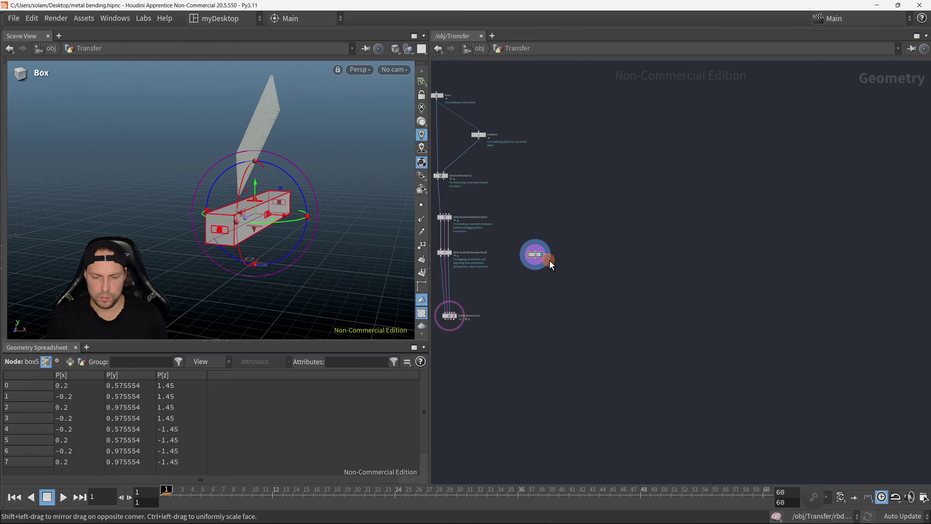
Duplicate the box5 node twice, placing the copies to its side
{"action": "scroll", "coordinate": [536, 254], "scroll_direction": "up", "scroll_amount": 5}
{"action": "middle_click_drag", "start_coordinate": [573, 240], "coordinate": [638, 202]}
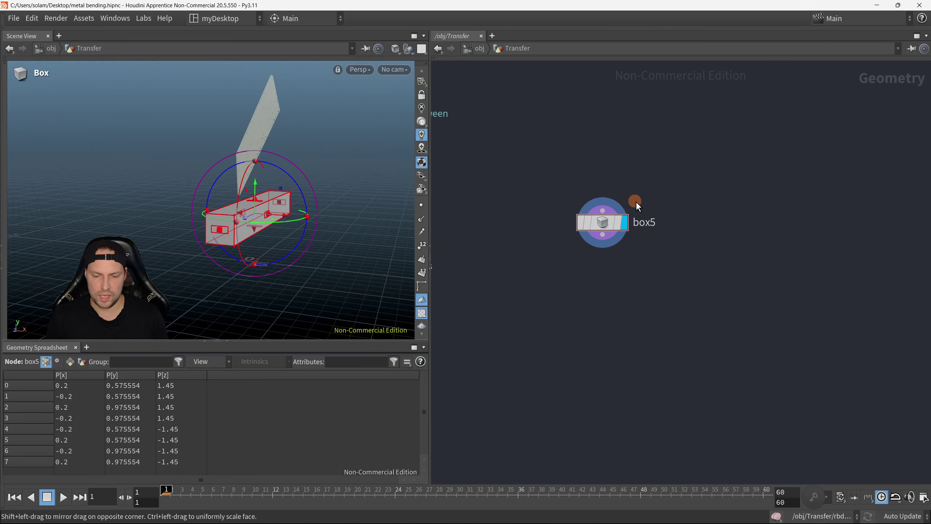
{"action": "key", "text": "ctrl+c"}
{"action": "scroll", "coordinate": [656, 260], "scroll_direction": "down", "scroll_amount": 3}
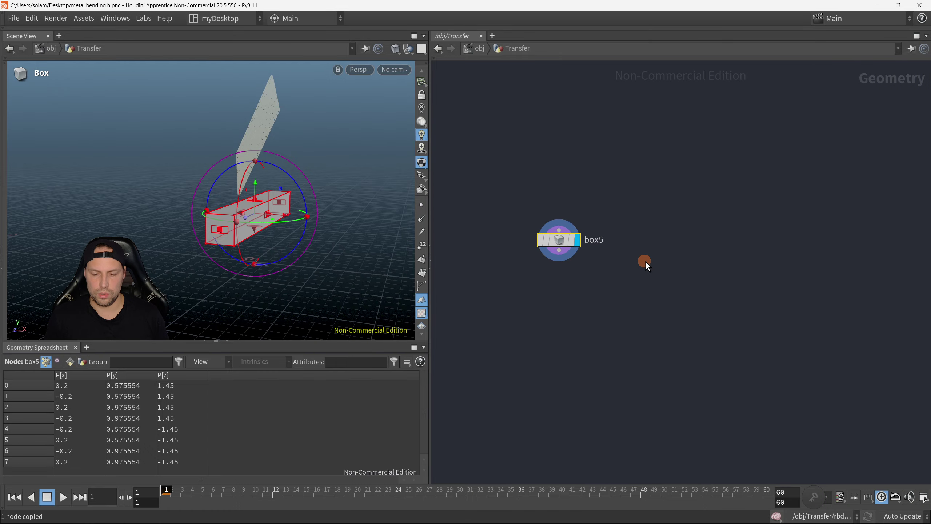
{"action": "key", "text": "ctrl+v"}
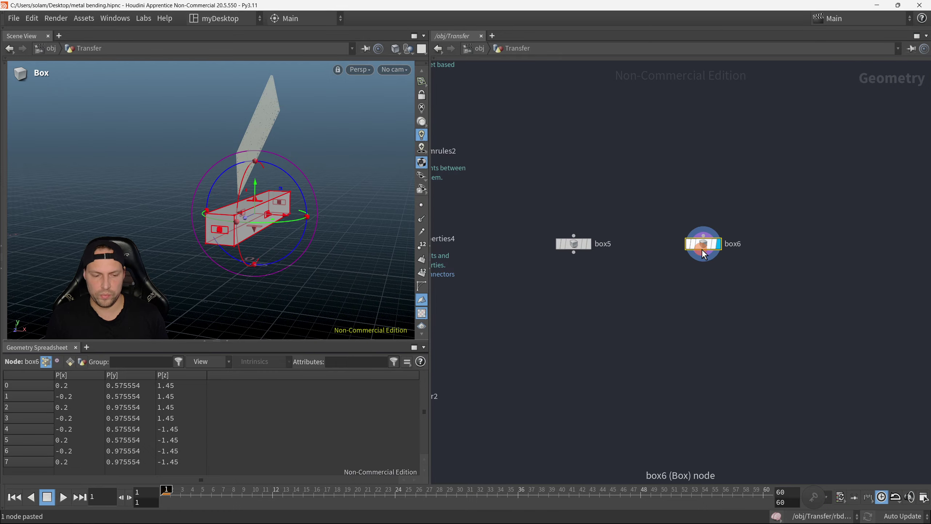
{"action": "left_click", "coordinate": [574, 245]}
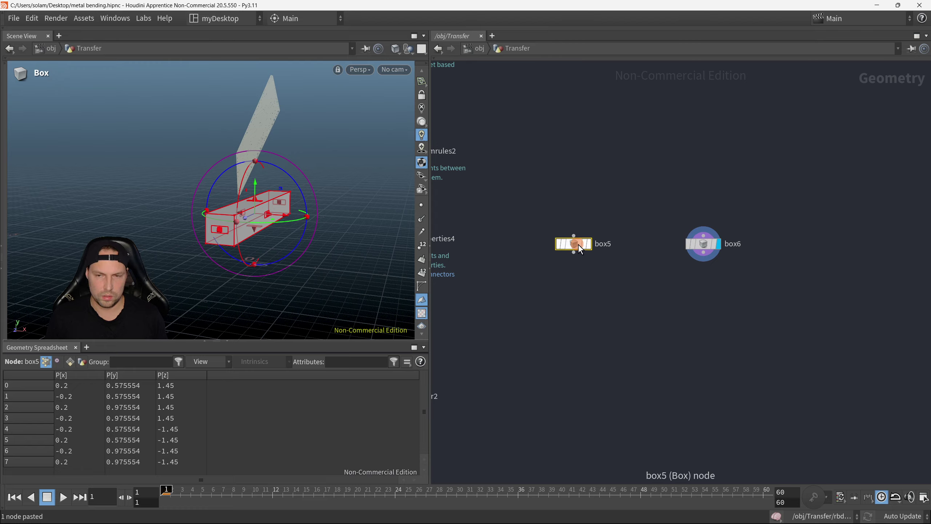
{"action": "key", "text": "ctrl+v"}
Delete the box6 copy and move box7 into its place beside box5
{"action": "left_click_drag", "start_coordinate": [665, 216], "coordinate": [744, 273]}
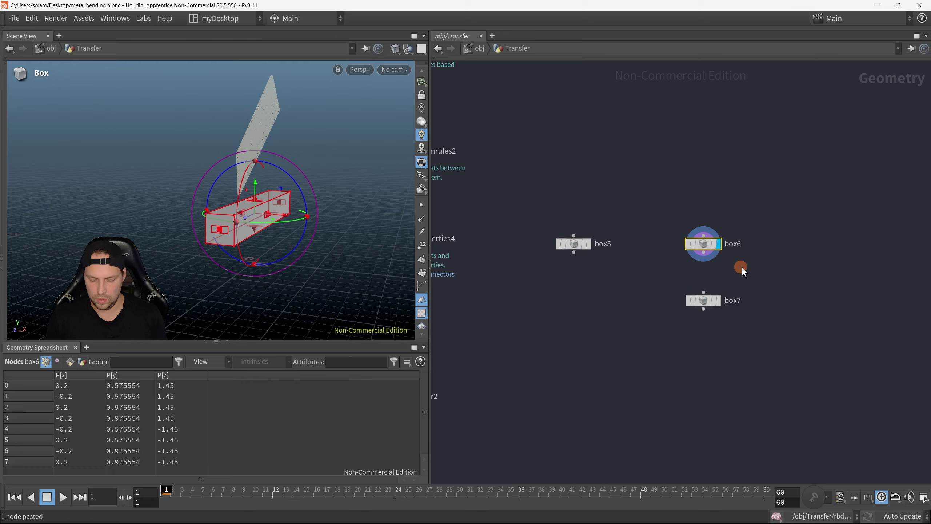
{"action": "left_click_drag", "start_coordinate": [666, 221], "coordinate": [736, 261]}
{"action": "left_click_drag", "start_coordinate": [646, 195], "coordinate": [755, 272]}
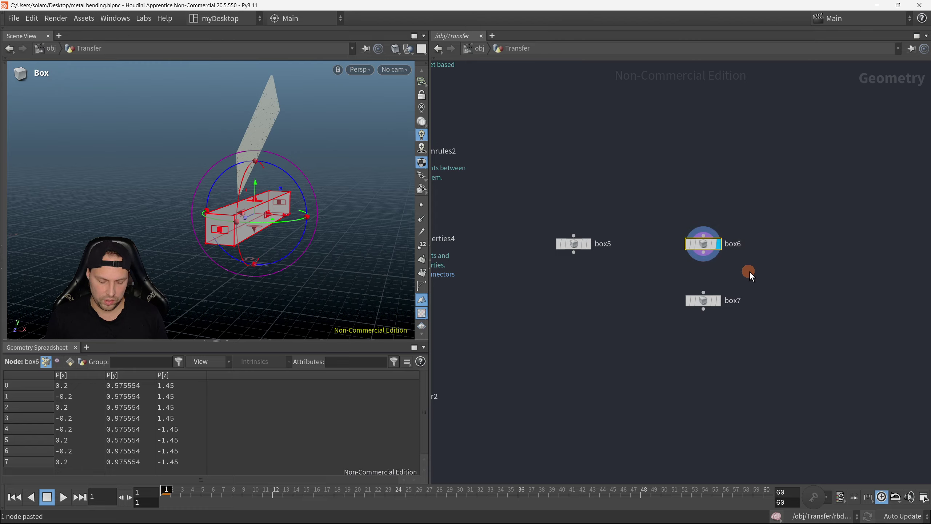
{"action": "key", "text": "ctrl+x"}
{"action": "left_click_drag", "start_coordinate": [713, 306], "coordinate": [727, 256]}
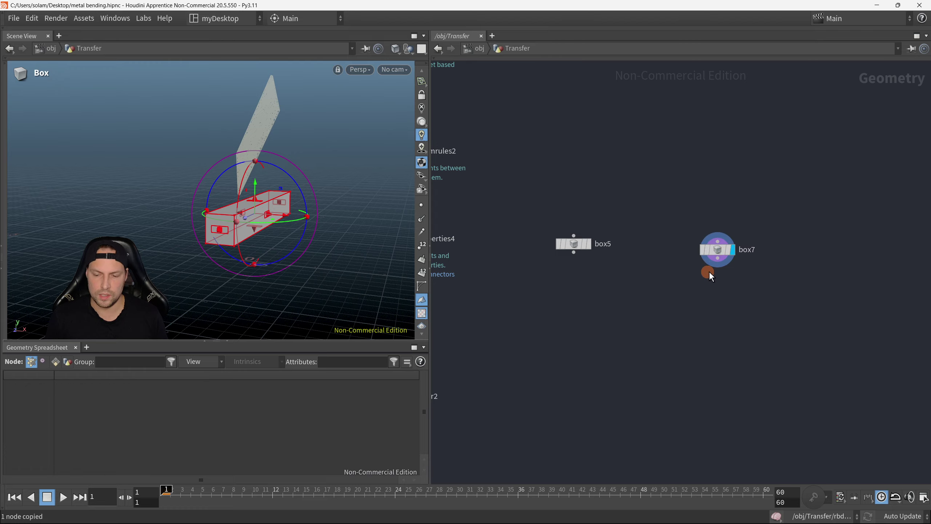
{"action": "middle_click_drag", "start_coordinate": [704, 277], "coordinate": [733, 272]}
{"action": "left_click_drag", "start_coordinate": [747, 245], "coordinate": [748, 239]}
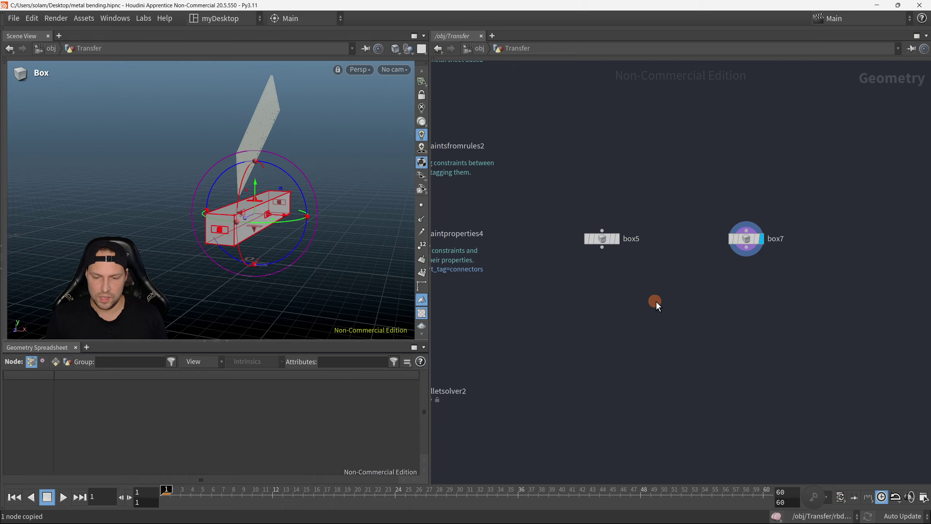
Show box5 as a template and select box7 for editing
{"action": "key", "text": "e"}
{"action": "left_click_drag", "start_coordinate": [572, 190], "coordinate": [638, 270]}
{"action": "left_click_drag", "start_coordinate": [709, 208], "coordinate": [755, 253]}
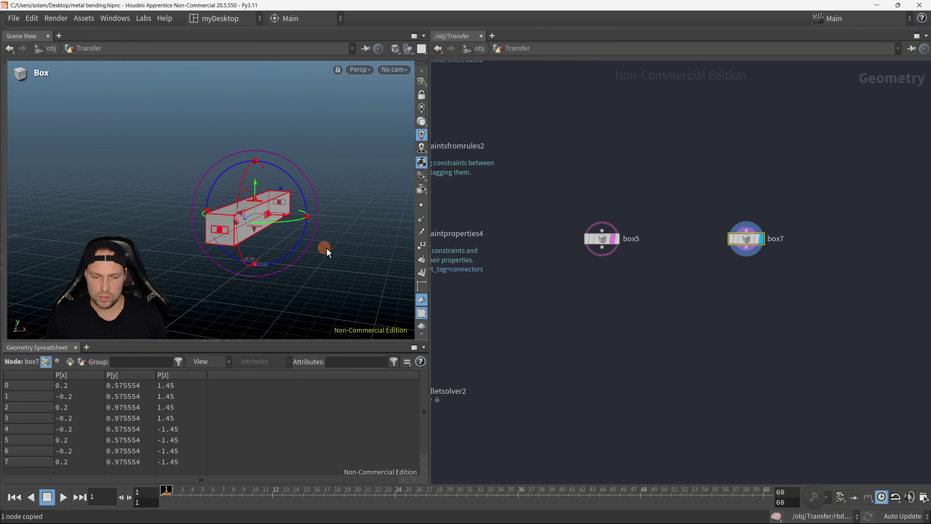
Offset box7 from box5 to a center of 0.8 in X and about 0.45 in Y
{"action": "left_click_drag", "start_coordinate": [325, 250], "coordinate": [284, 250], "text": "alt"}
{"action": "left_click_drag", "start_coordinate": [257, 189], "coordinate": [353, 243]}
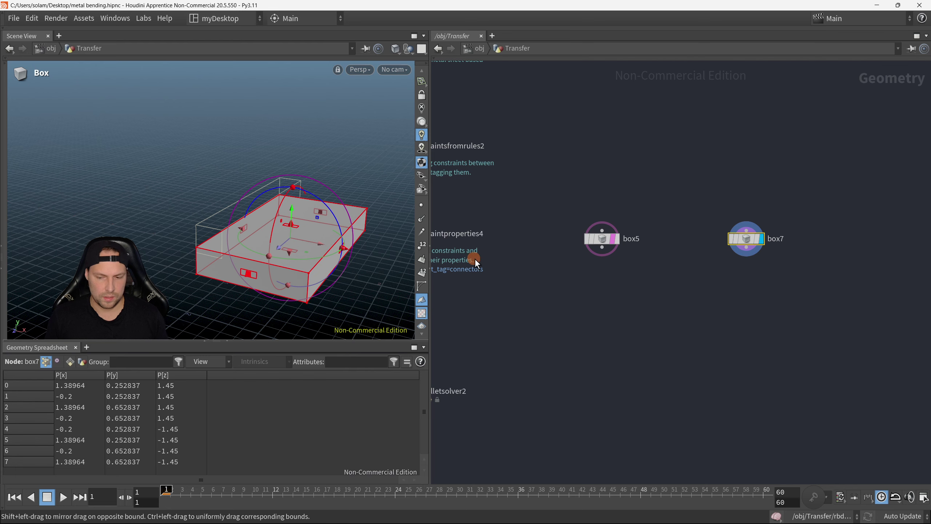
{"action": "key", "text": "ctrl+z"}
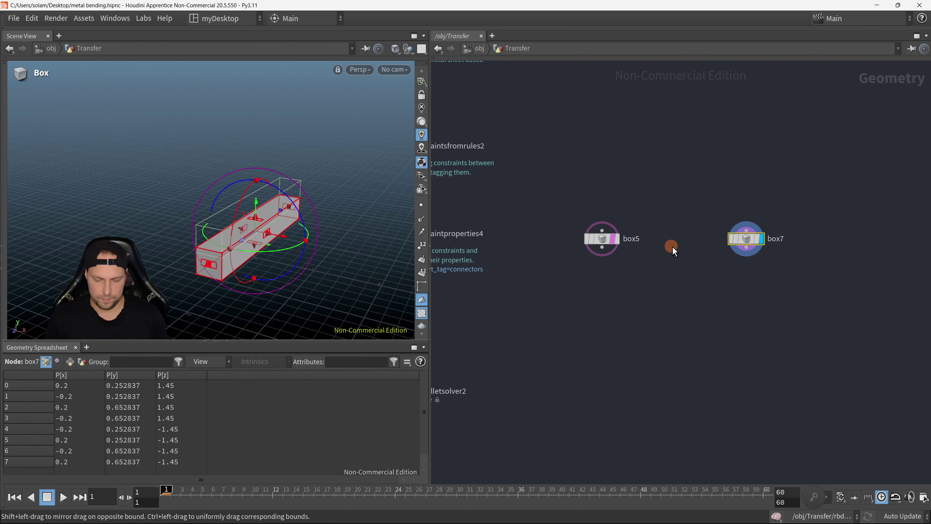
{"action": "key", "text": "p"}
{"action": "middle_click_drag", "start_coordinate": [699, 139], "coordinate": [743, 147]}
{"action": "key", "text": "ctrl+z"}
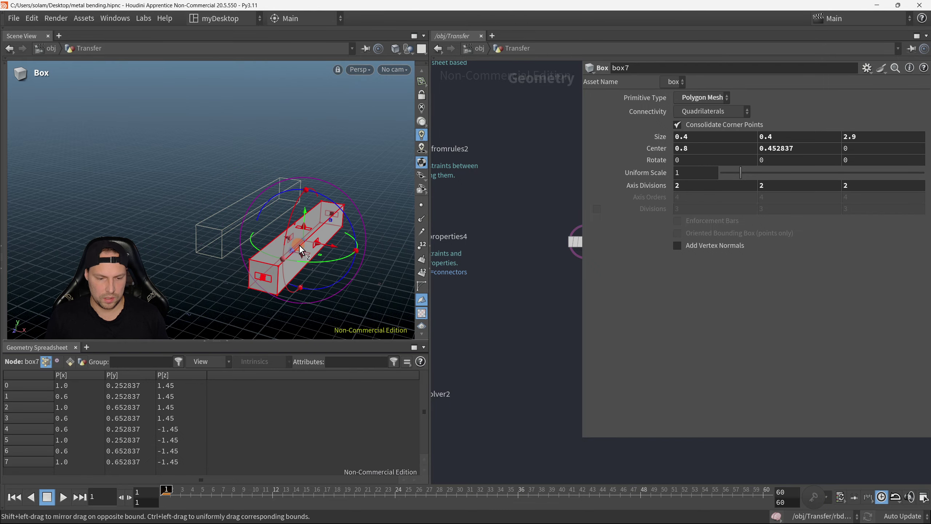
Lower box7 so its underside is at about 0.04 in Y, and rotate it slightly around the vertical axis
{"action": "left_click_drag", "start_coordinate": [301, 251], "coordinate": [339, 250], "text": "alt"}
{"action": "right_click", "coordinate": [351, 235]}
{"action": "left_click", "coordinate": [348, 244]}
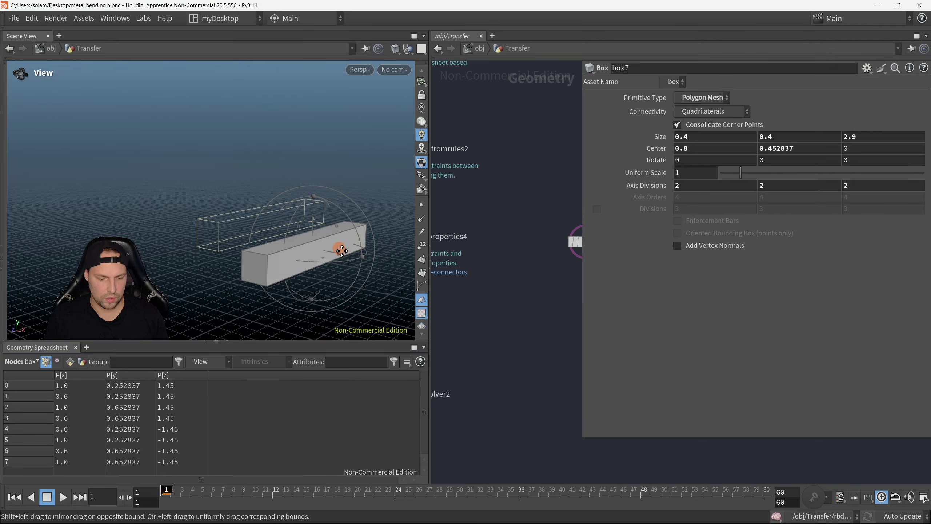
{"action": "scroll", "coordinate": [339, 250], "scroll_direction": "down", "scroll_amount": 3}
{"action": "left_click_drag", "start_coordinate": [298, 207], "coordinate": [326, 265]}
{"action": "middle_click_drag", "start_coordinate": [780, 137], "coordinate": [388, 234]}
{"action": "key", "text": "ctrl+z"}
{"action": "left_click_drag", "start_coordinate": [244, 253], "coordinate": [264, 204], "text": "alt"}
{"action": "key", "text": "Return"}
{"action": "key", "text": "p"}
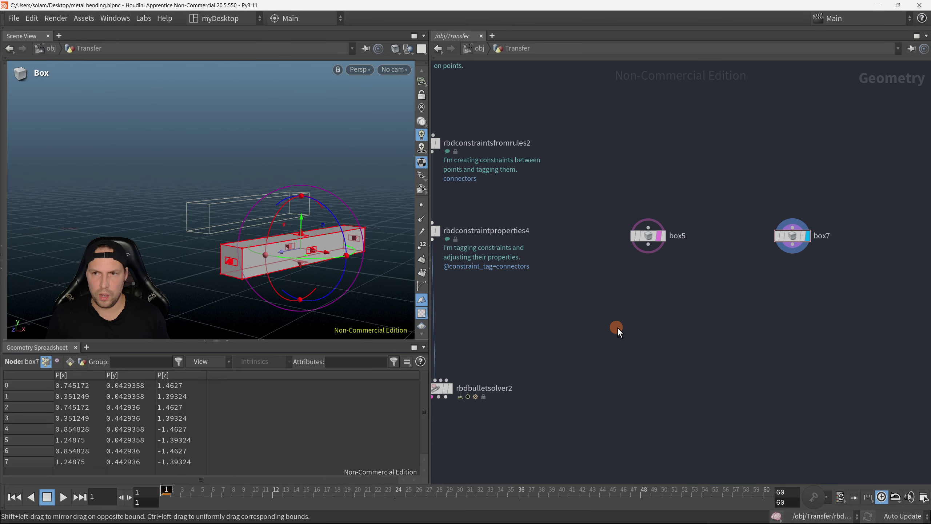
Connect the output of box5 to the fourth input of rbdbulletsolver2
{"action": "middle_click_drag", "start_coordinate": [617, 327], "coordinate": [709, 309]}
{"action": "middle_click_drag", "start_coordinate": [651, 311], "coordinate": [629, 320]}
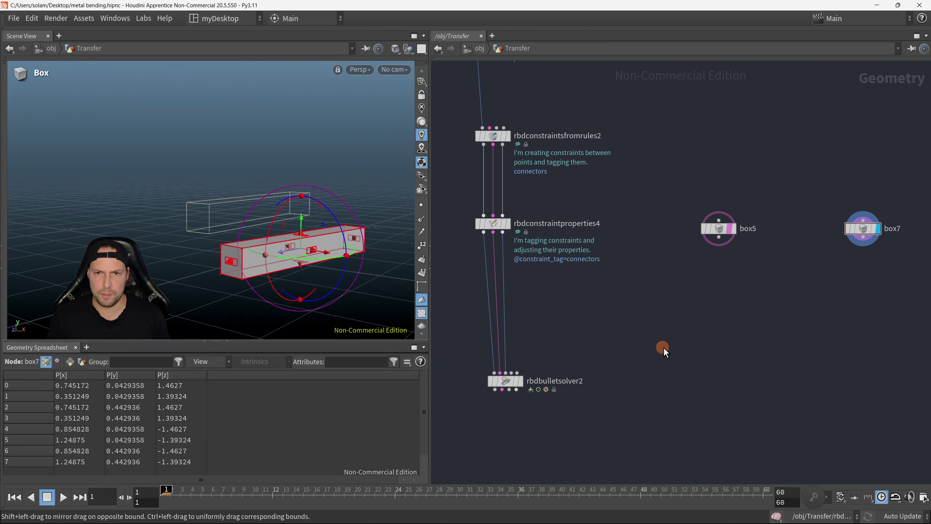
{"action": "scroll", "coordinate": [646, 347], "scroll_direction": "down", "scroll_amount": 2}
{"action": "left_click_drag", "start_coordinate": [192, 240], "coordinate": [193, 264], "text": "alt"}
{"action": "middle_click_drag", "start_coordinate": [734, 333], "coordinate": [721, 317]}
{"action": "key", "text": "Tab"}
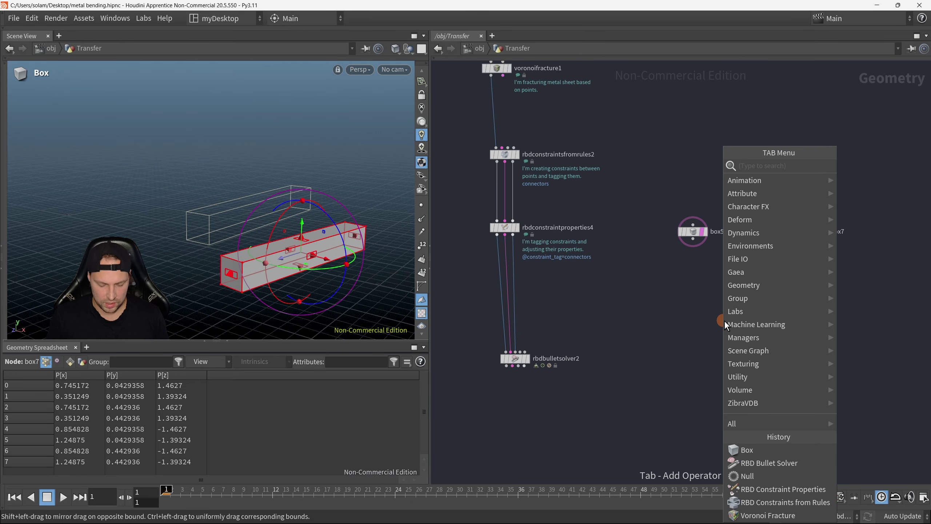
{"action": "left_click", "coordinate": [640, 316]}
{"action": "scroll", "coordinate": [555, 332], "scroll_direction": "up", "scroll_amount": 2}
{"action": "middle_click_drag", "start_coordinate": [569, 344], "coordinate": [666, 324]}
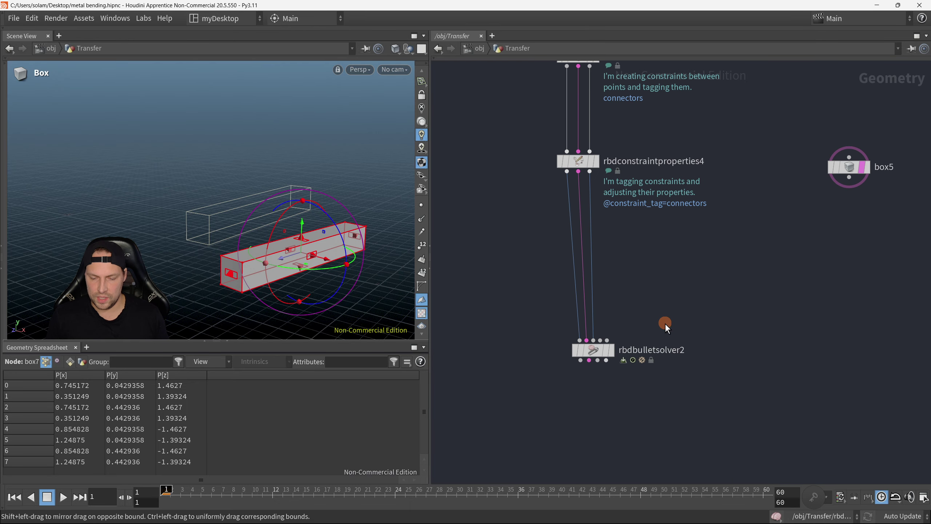
{"action": "left_click", "coordinate": [600, 340]}
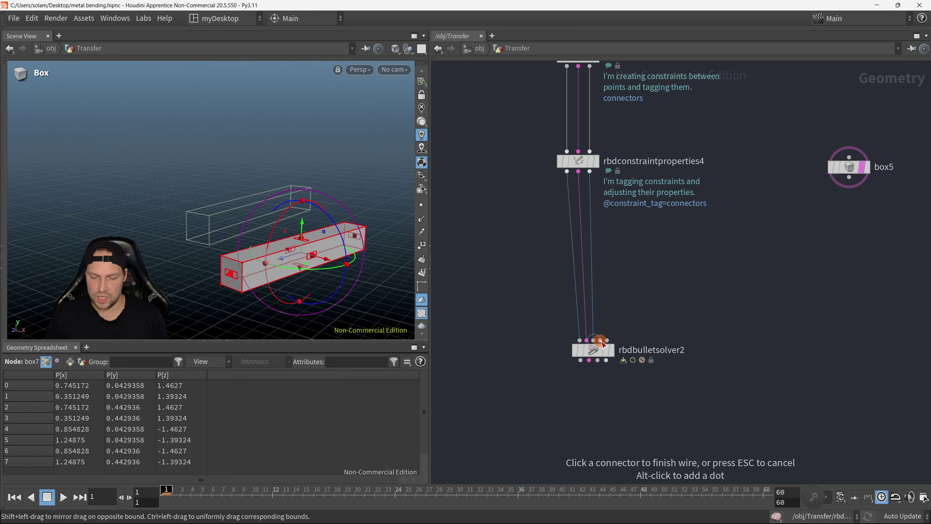
{"action": "left_click", "coordinate": [625, 322]}
{"action": "left_click_drag", "start_coordinate": [600, 340], "coordinate": [862, 192]}
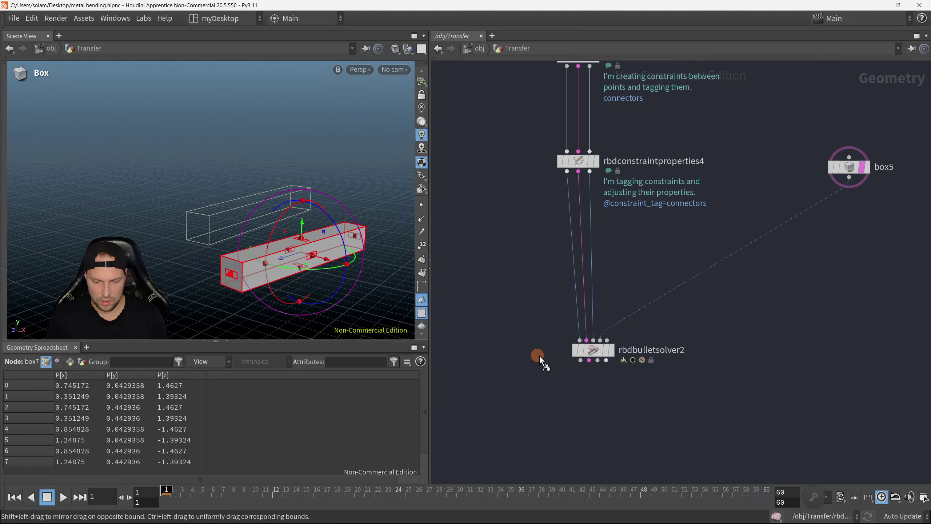
Display the rbdbulletsolver2 result in the viewport and toggle the wireframe shading
{"action": "left_click", "coordinate": [611, 350]}
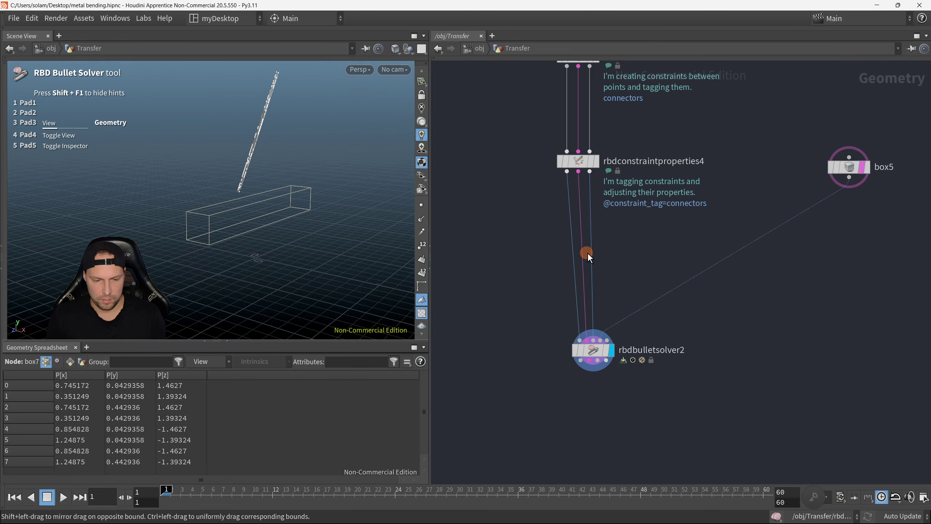
{"action": "key", "text": "p"}
{"action": "middle_click_drag", "start_coordinate": [568, 284], "coordinate": [510, 266]}
{"action": "scroll", "coordinate": [484, 277], "scroll_direction": "down", "scroll_amount": 1}
{"action": "left_click_drag", "start_coordinate": [478, 290], "coordinate": [555, 341]}
{"action": "mouse_move", "coordinate": [336, 249]}
{"action": "left_mouse_down", "text": "alt"}
{"action": "mouse_move", "coordinate": [317, 226]}
{"action": "mouse_move", "coordinate": [284, 219]}
{"action": "mouse_move", "coordinate": [345, 207]}
{"action": "mouse_move", "coordinate": [325, 207]}
{"action": "left_mouse_up", "text": "alt"}
{"action": "key", "text": "shift+w"}
{"action": "key", "text": "shift+w"}
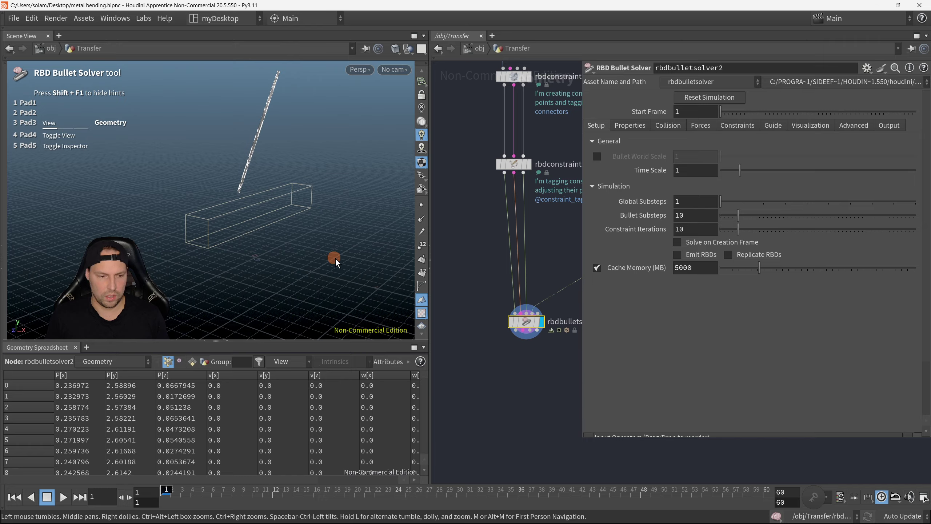
{"action": "key", "text": "shift+w"}
{"action": "key", "text": "Escape"}
{"action": "middle_click_drag", "start_coordinate": [533, 372], "coordinate": [552, 396]}
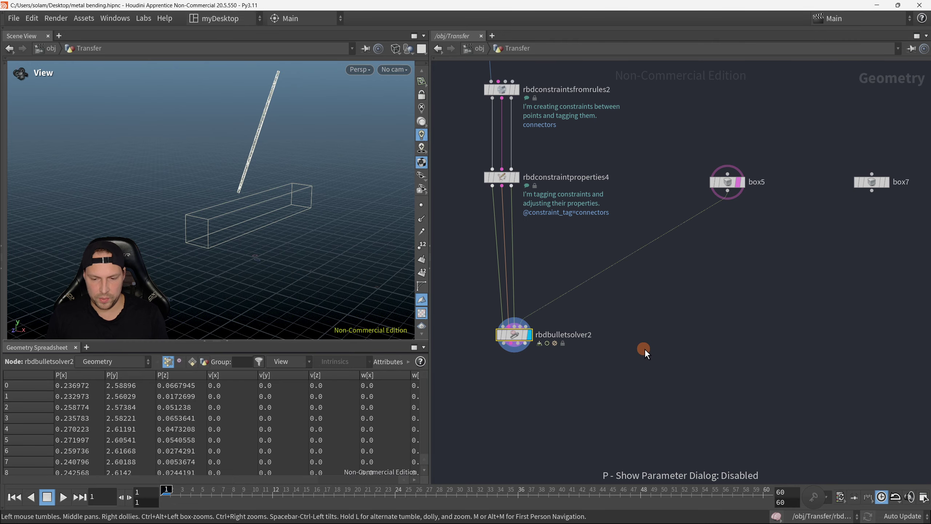
Move box7 closer to box5 and add a Merge node below the two boxes
{"action": "left_click_drag", "start_coordinate": [880, 179], "coordinate": [840, 202]}
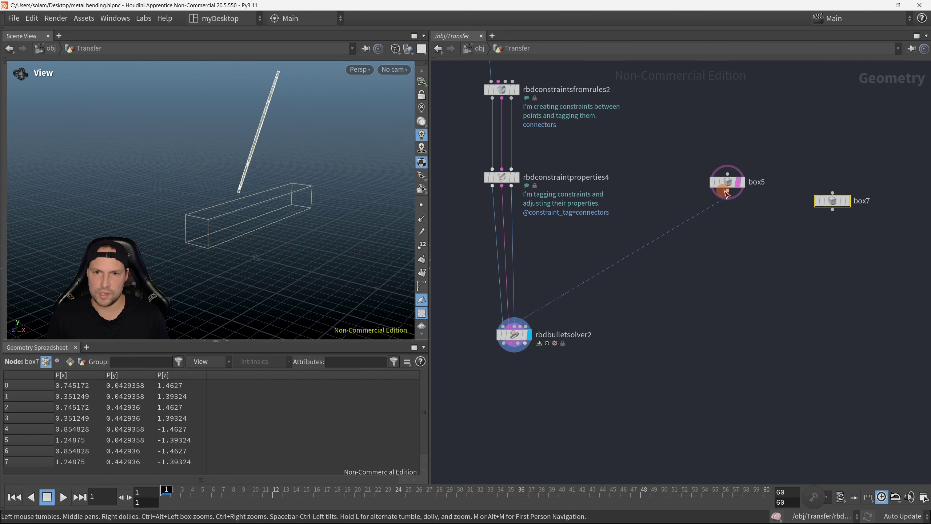
{"action": "key", "text": "Tab"}
{"action": "type", "text": "merge"}
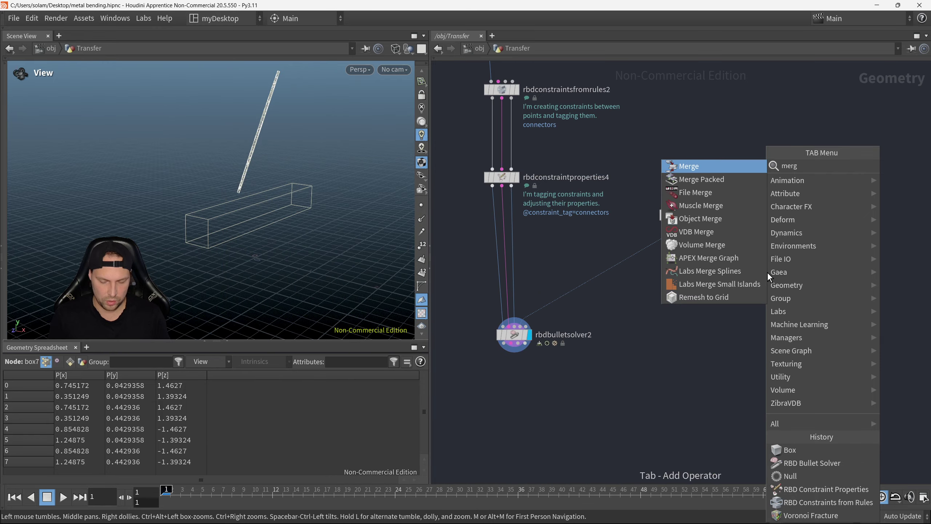
{"action": "key", "text": "Return"}
{"action": "left_click", "coordinate": [706, 281]}
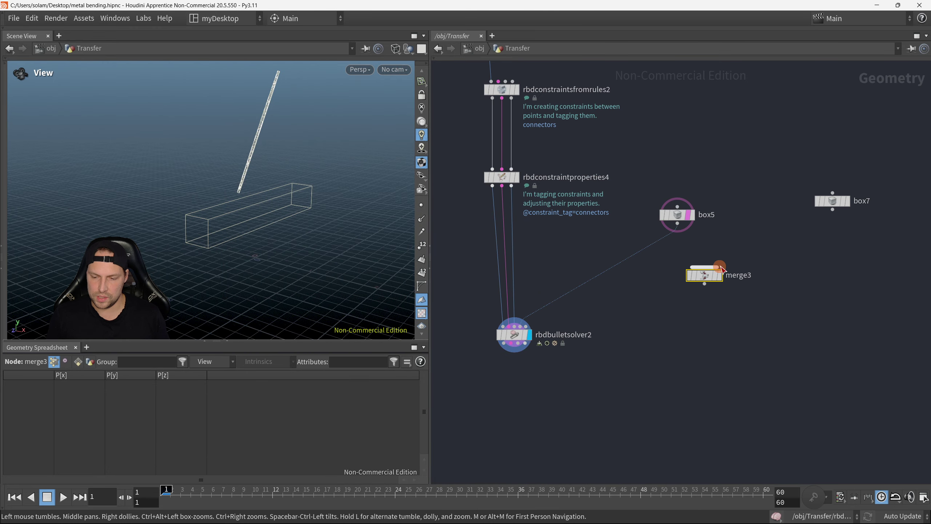
Connect the outputs of box5 and box7 to merge3 and display the merged boxes shaded in the viewport
{"action": "left_click_drag", "start_coordinate": [678, 224], "coordinate": [704, 267]}
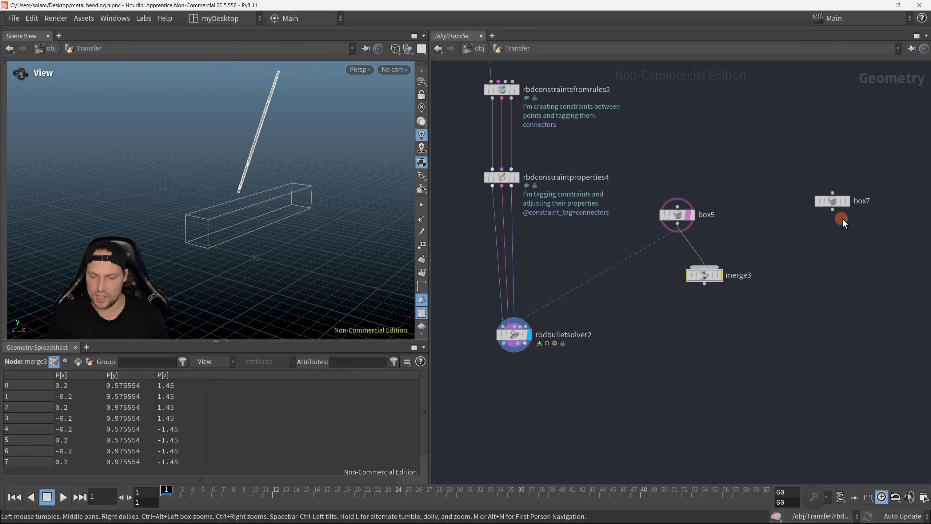
{"action": "mouse_move", "coordinate": [833, 204]}
{"action": "left_mouse_down"}
{"action": "mouse_move", "coordinate": [773, 210]}
{"action": "mouse_move", "coordinate": [753, 239]}
{"action": "mouse_move", "coordinate": [716, 266]}
{"action": "left_mouse_up"}
{"action": "left_click_drag", "start_coordinate": [733, 307], "coordinate": [648, 267]}
{"action": "key", "text": "r"}
{"action": "key", "text": "shift+w"}
{"action": "mouse_move", "coordinate": [285, 235]}
{"action": "left_mouse_down"}
{"action": "mouse_move", "coordinate": [255, 223]}
{"action": "mouse_move", "coordinate": [332, 180]}
{"action": "left_mouse_up"}
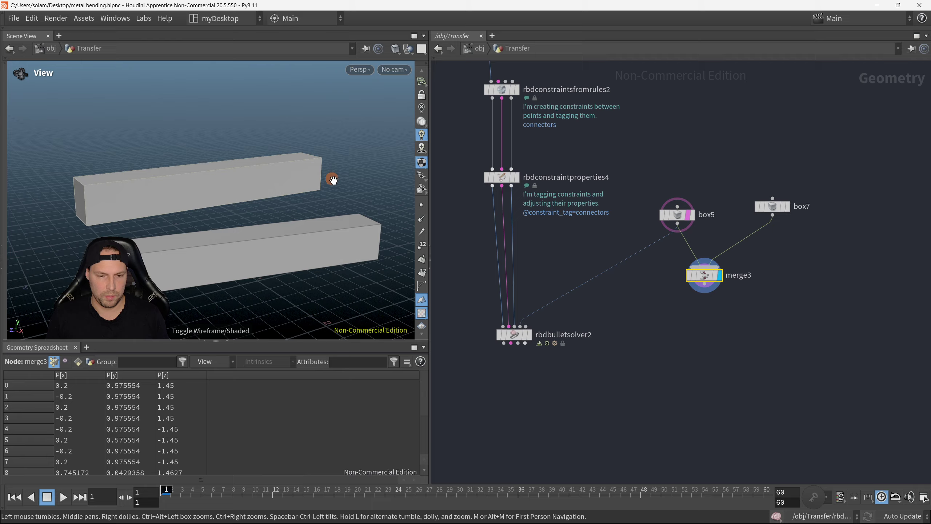
Try the Flat Wire Shaded display mode on the merged boxes and toggle the wireframe shading
{"action": "left_click", "coordinate": [394, 48]}
{"action": "left_click", "coordinate": [422, 171]}
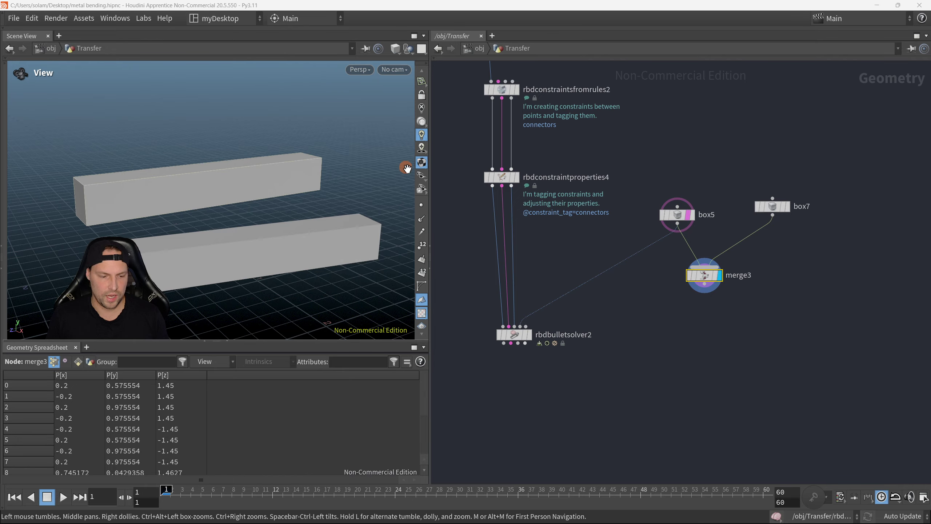
{"action": "left_click", "coordinate": [396, 52]}
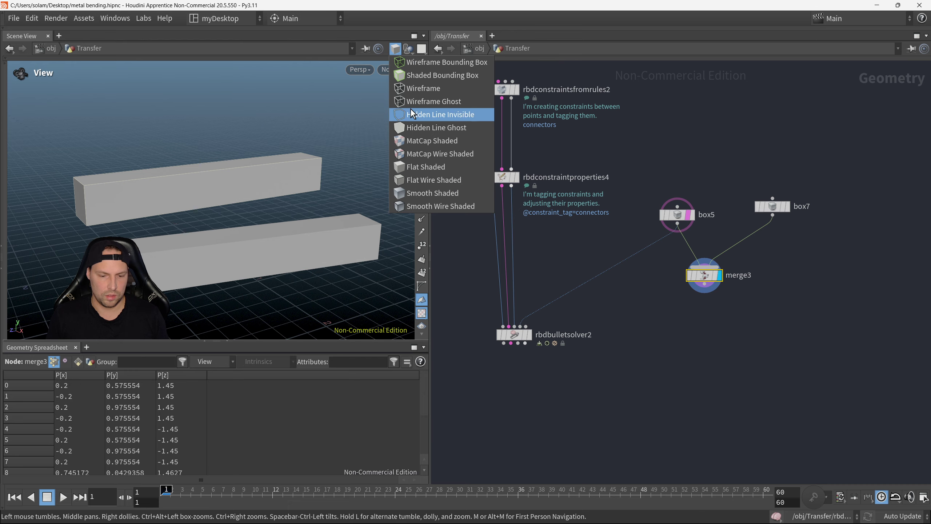
{"action": "left_click", "coordinate": [432, 180]}
{"action": "key", "text": "w"}
{"action": "key", "text": "w"}
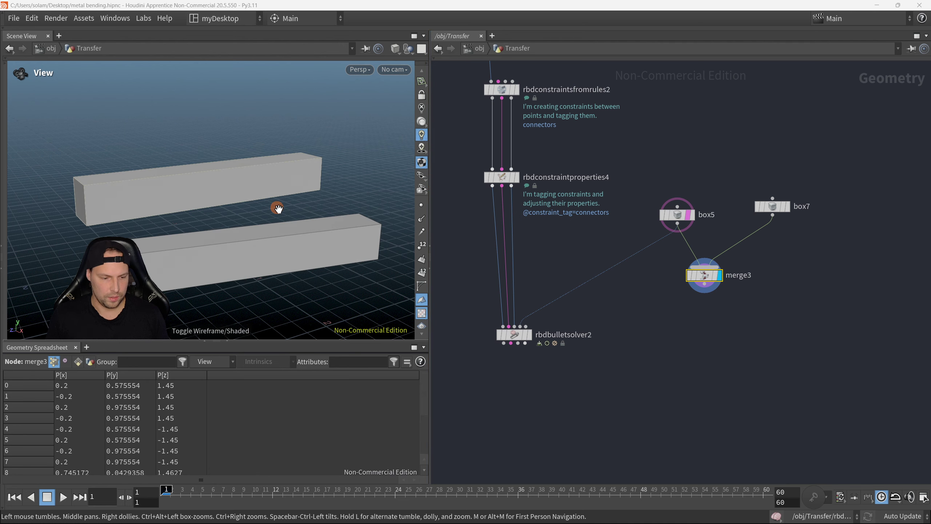
{"action": "right_click_drag", "start_coordinate": [277, 216], "coordinate": [196, 228]}
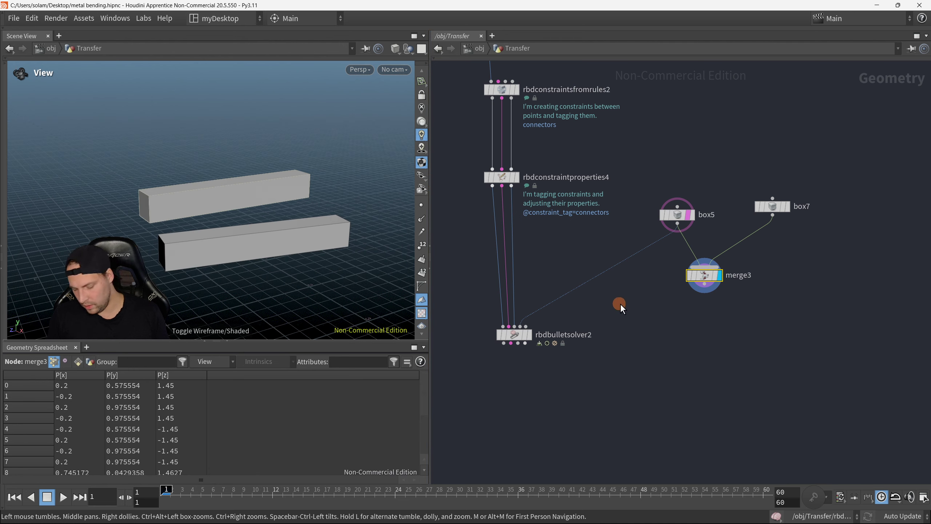
Replace the direct box5 connection to rbdbulletsolver2 with merge3 wired into its fourth input, and display the solver result
{"action": "key", "text": "y"}
{"action": "left_click_drag", "start_coordinate": [619, 305], "coordinate": [589, 244]}
{"action": "left_click_drag", "start_coordinate": [704, 284], "coordinate": [520, 329]}
{"action": "key", "text": "r"}
{"action": "left_click_drag", "start_coordinate": [574, 380], "coordinate": [471, 319]}
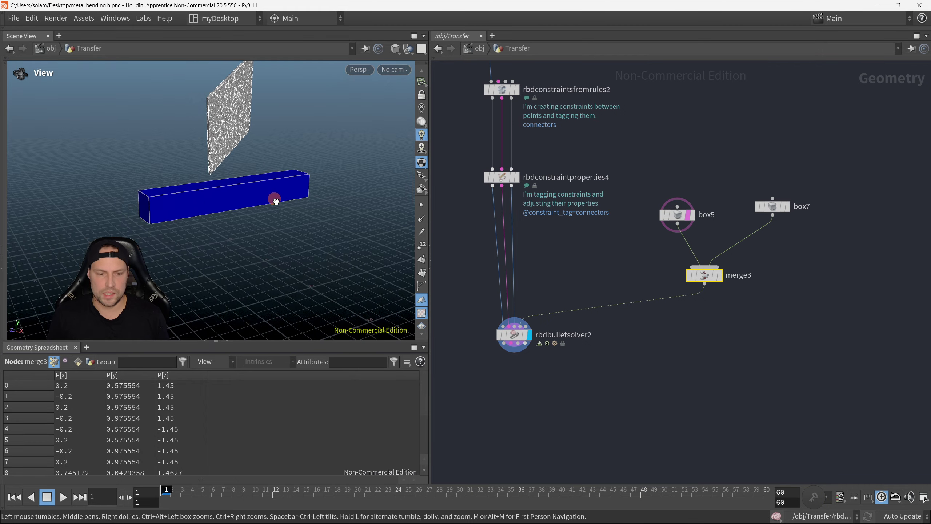
Move merge3 slightly nearer to rbdbulletsolver2 and reset the solver's simulation to refresh the colliders
{"action": "left_click_drag", "start_coordinate": [273, 199], "coordinate": [291, 193]}
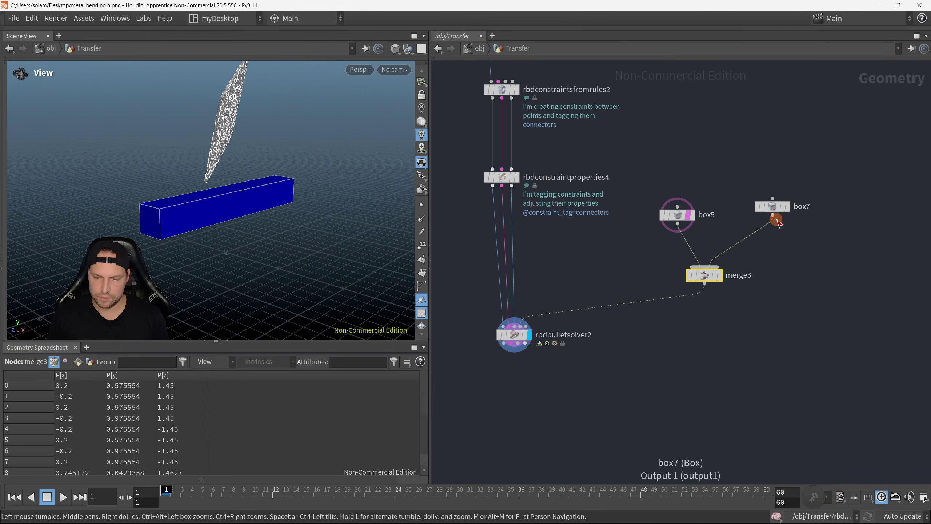
{"action": "left_click_drag", "start_coordinate": [301, 235], "coordinate": [336, 215]}
{"action": "left_click_drag", "start_coordinate": [684, 281], "coordinate": [670, 289]}
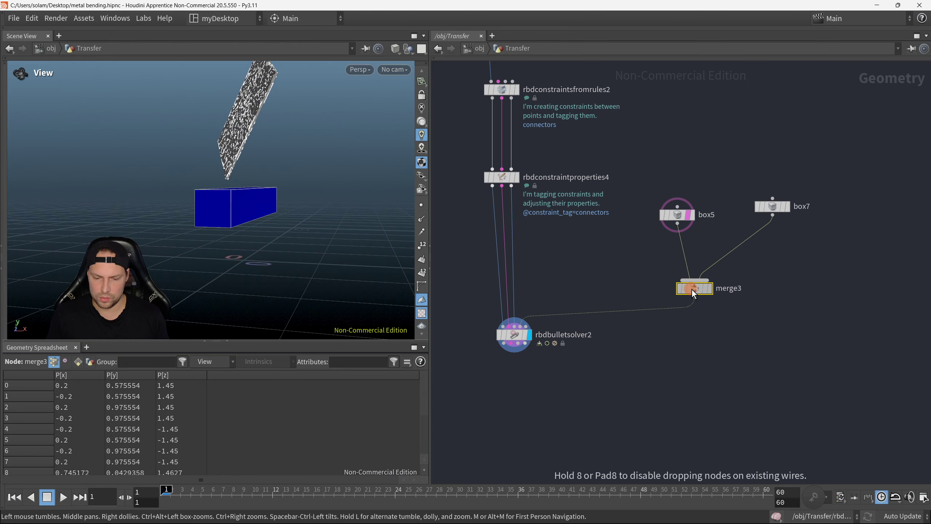
{"action": "left_click", "coordinate": [691, 284]}
{"action": "left_click_drag", "start_coordinate": [594, 361], "coordinate": [494, 315]}
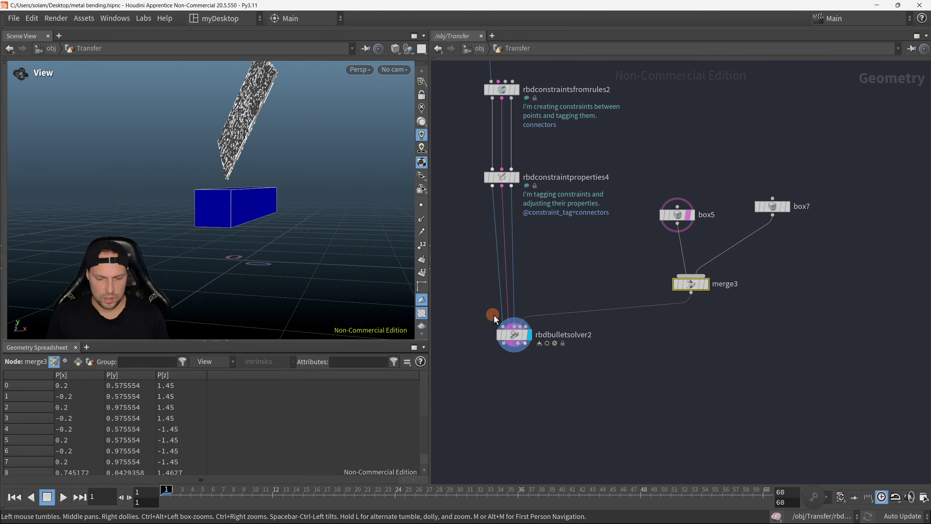
{"action": "key", "text": "p"}
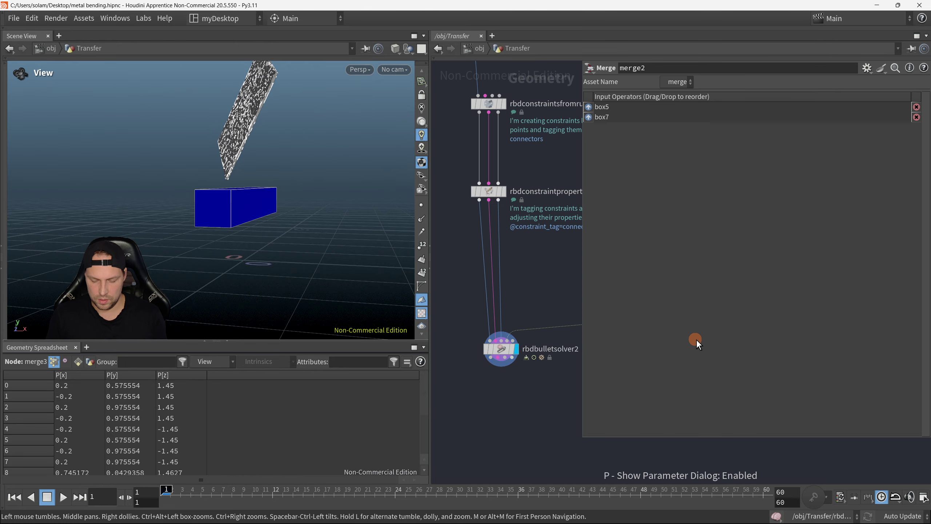
{"action": "left_click", "coordinate": [501, 348]}
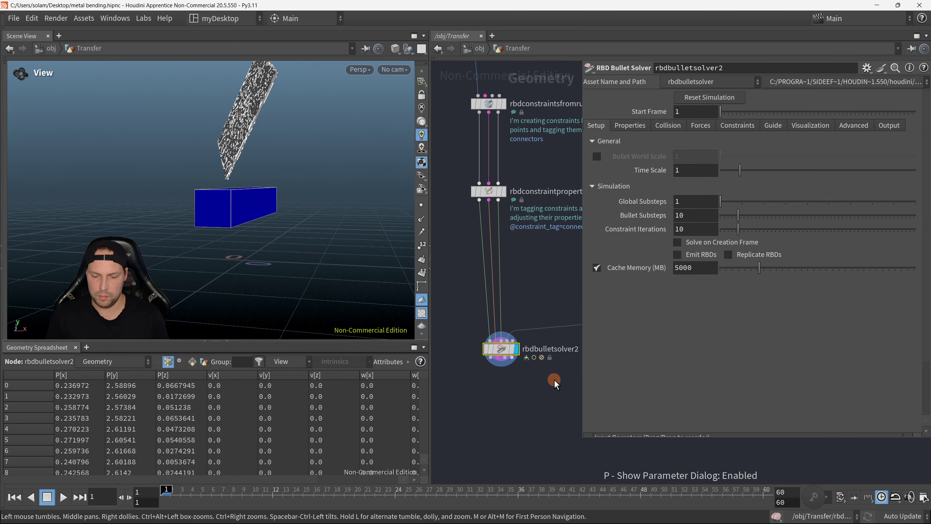
{"action": "left_click", "coordinate": [704, 98]}
{"action": "left_click_drag", "start_coordinate": [293, 238], "coordinate": [264, 200]}
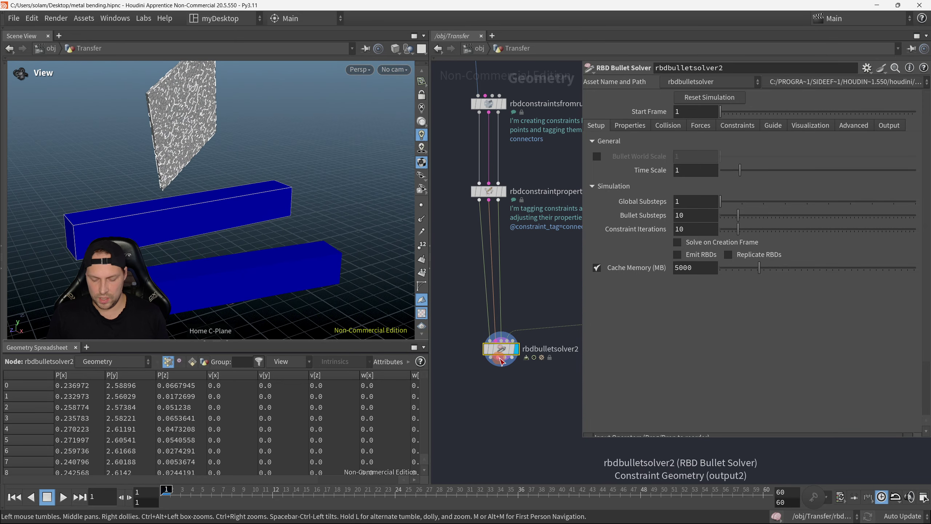
{"action": "key", "text": "p"}
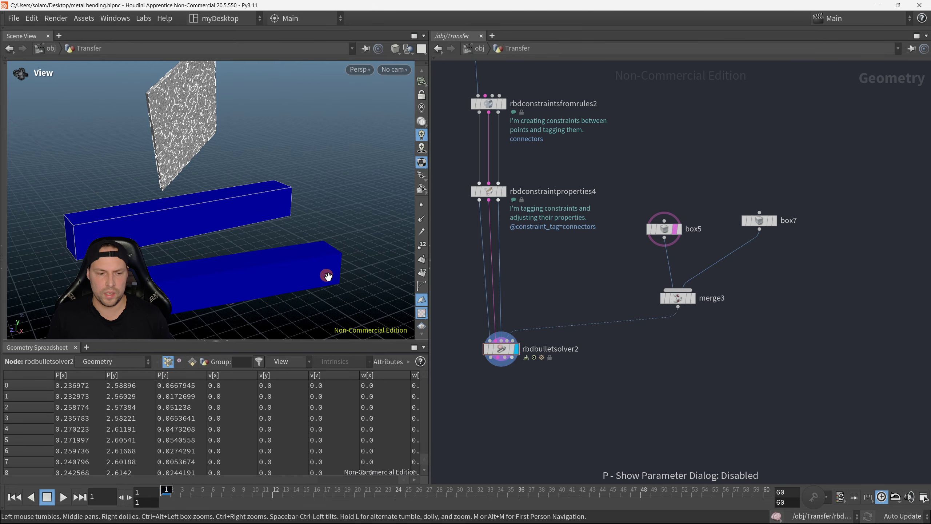
{"action": "left_click", "coordinate": [16, 500]}
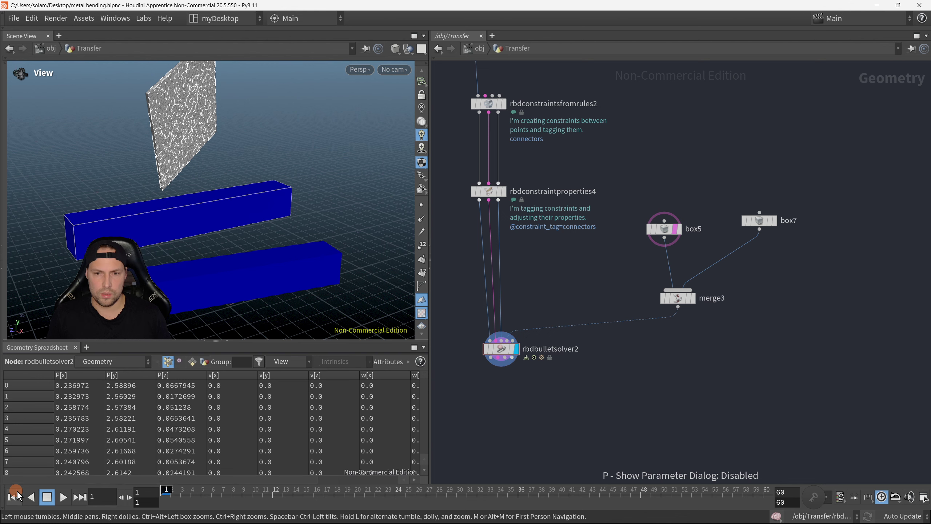
{"action": "key", "text": "p"}
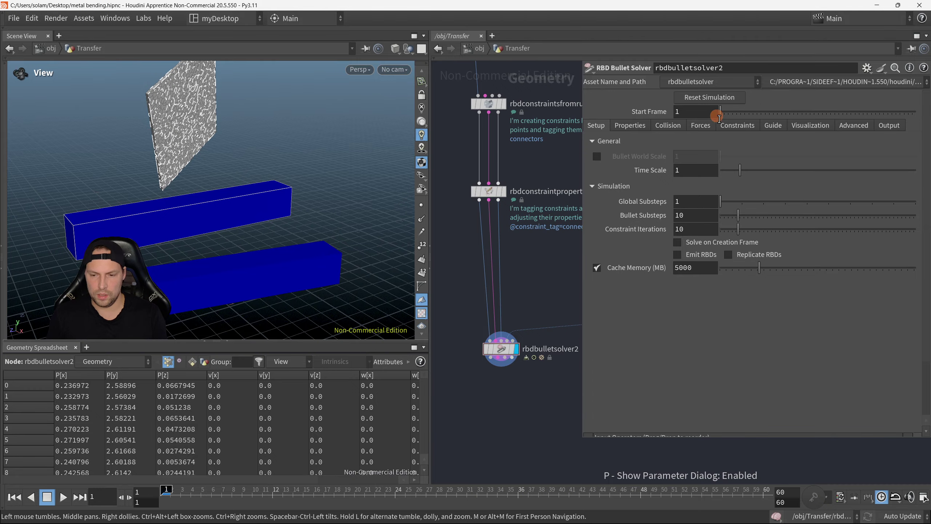
{"action": "key", "text": "p"}
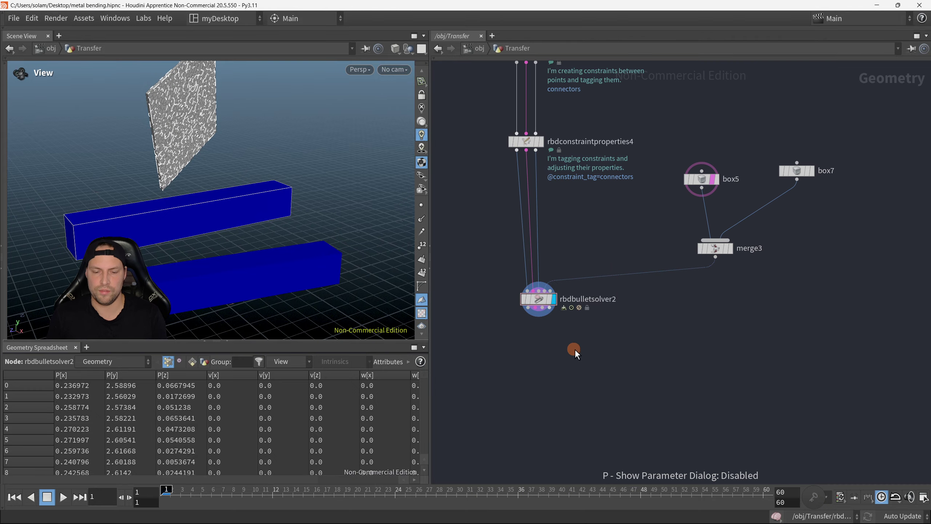
{"action": "left_click_drag", "start_coordinate": [252, 252], "coordinate": [305, 249]}
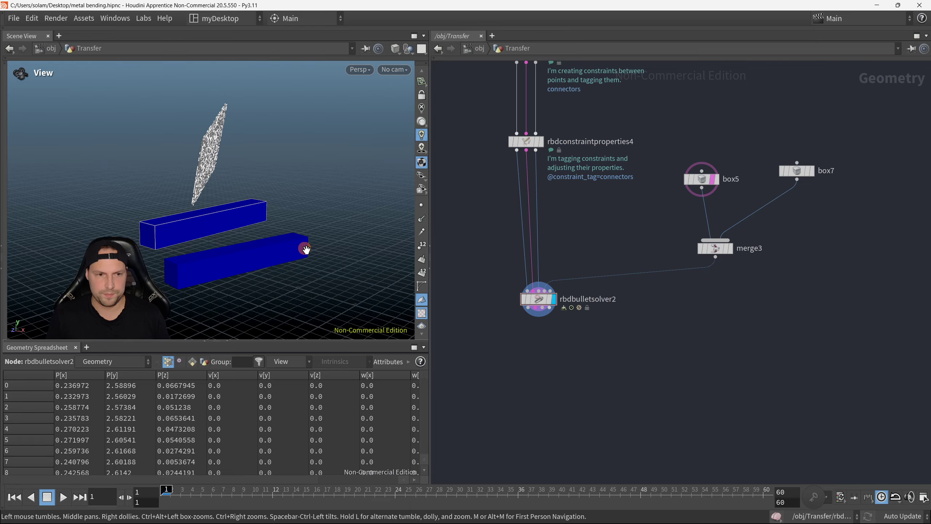
{"action": "scroll", "coordinate": [630, 332], "scroll_direction": "up", "scroll_amount": 1}
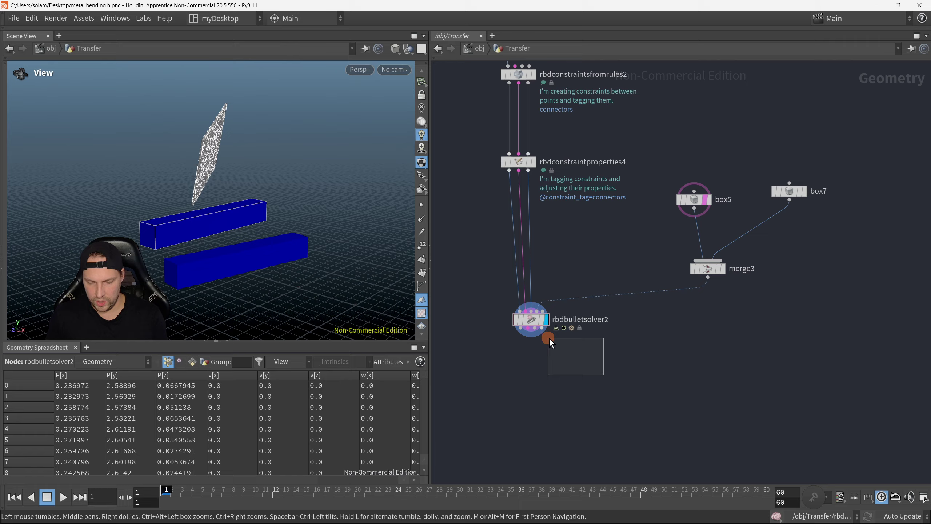
Set the constraint names of rbdbulletsolver2's break threshold to Soft and Glue, removing Hard
{"action": "left_click", "coordinate": [524, 318]}
{"action": "key", "text": "p"}
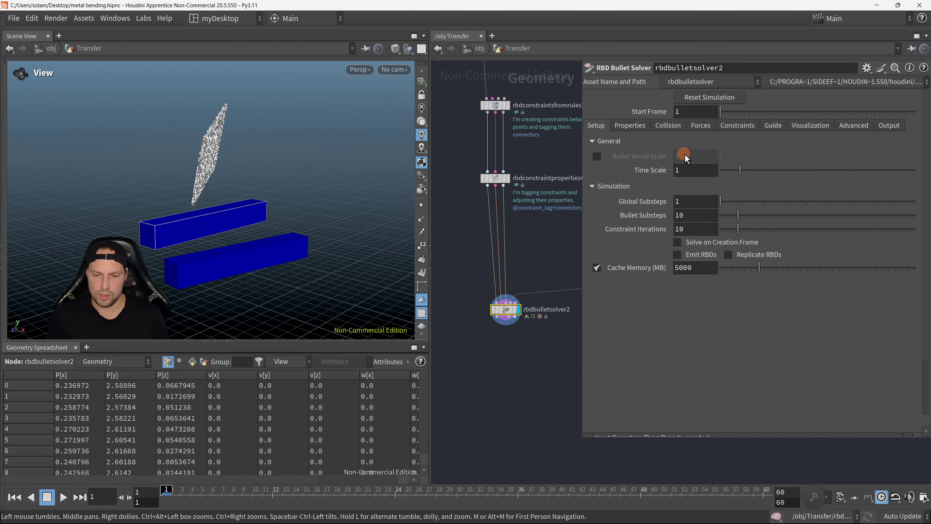
{"action": "left_click", "coordinate": [737, 125]}
{"action": "scroll", "coordinate": [529, 276], "scroll_direction": "down", "scroll_amount": 1}
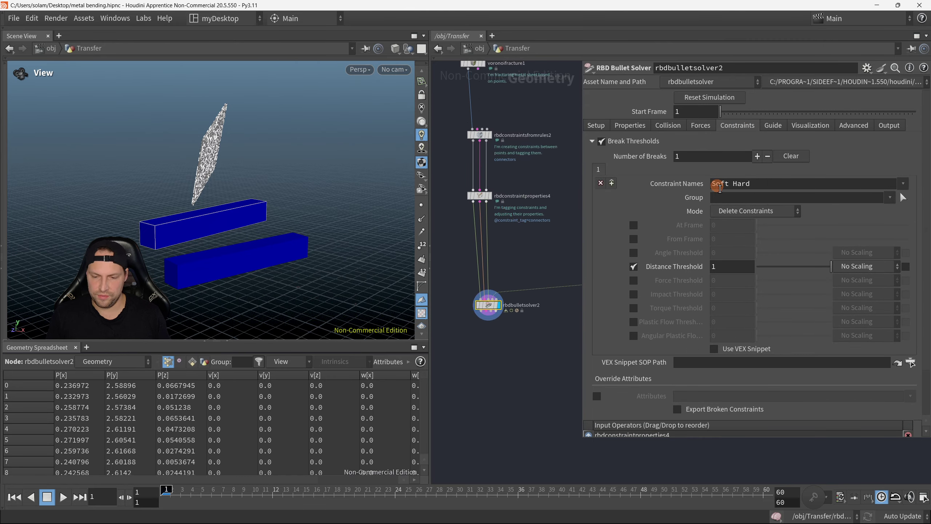
{"action": "double_click", "coordinate": [720, 188]}
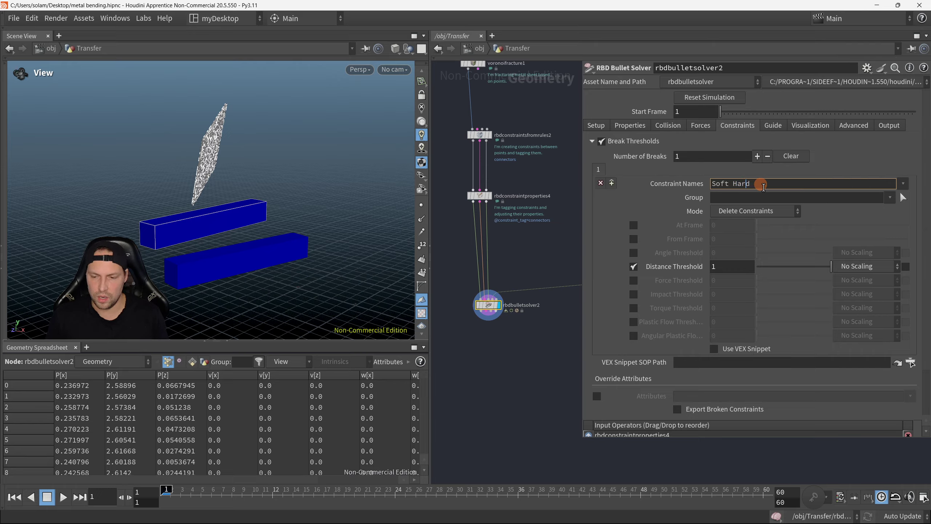
{"action": "double_click", "coordinate": [737, 187]}
{"action": "key", "text": "BackSpace"}
{"action": "key", "text": "Return"}
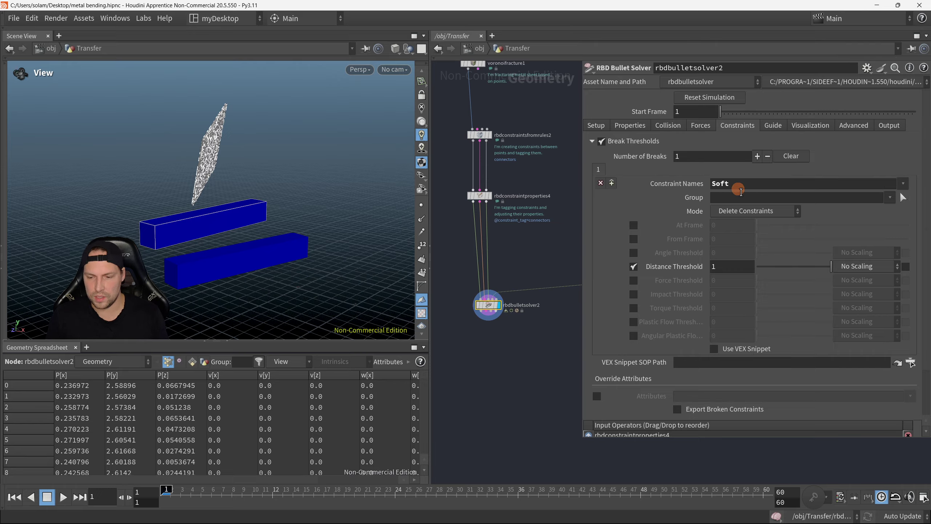
{"action": "left_click", "coordinate": [908, 197]}
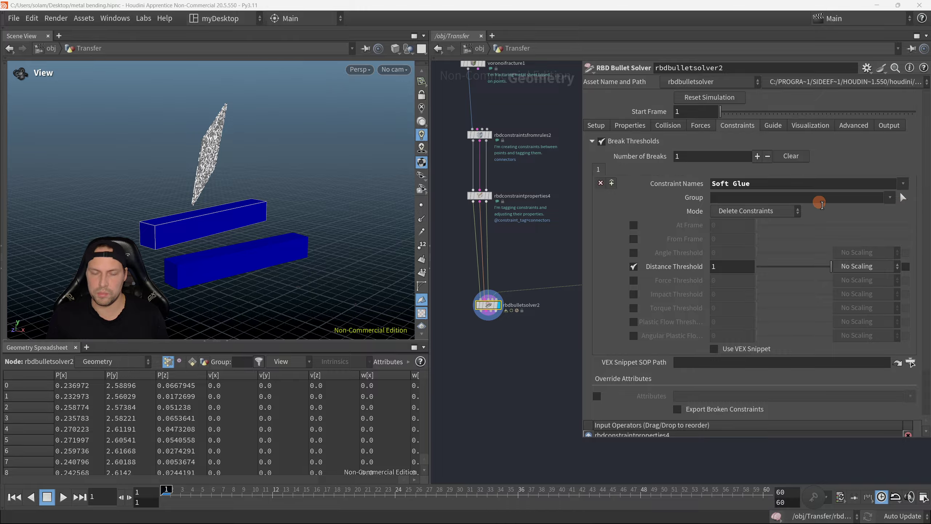
{"action": "left_click", "coordinate": [717, 191]}
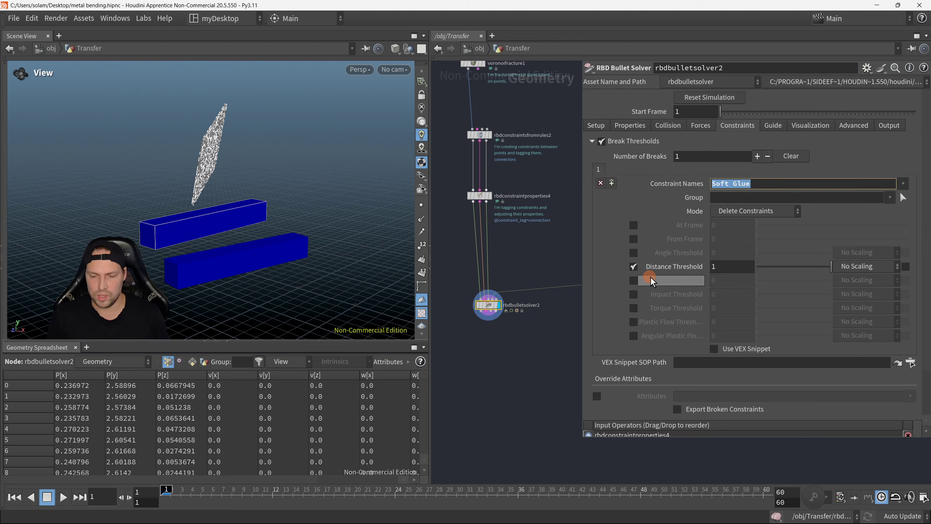
Set the break threshold mode to Switch to Next Constraint and disable its Distance Threshold
{"action": "left_click", "coordinate": [634, 267]}
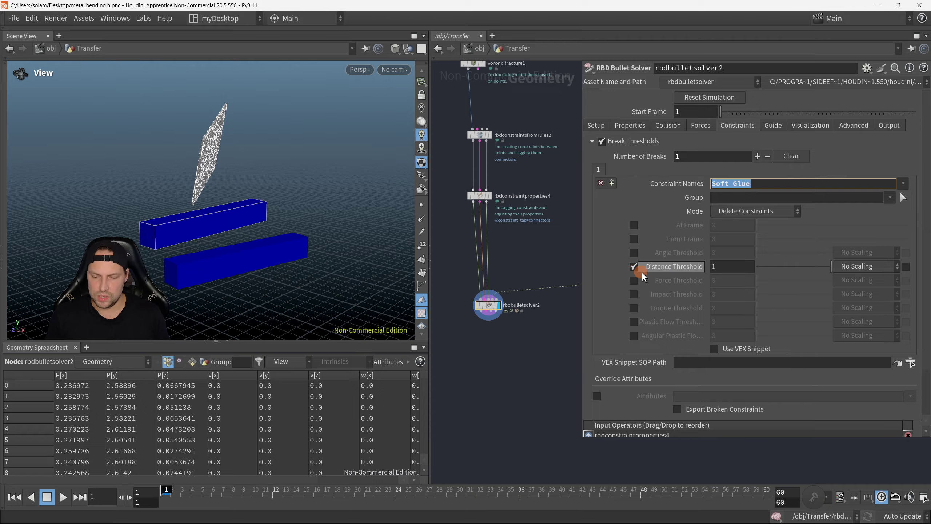
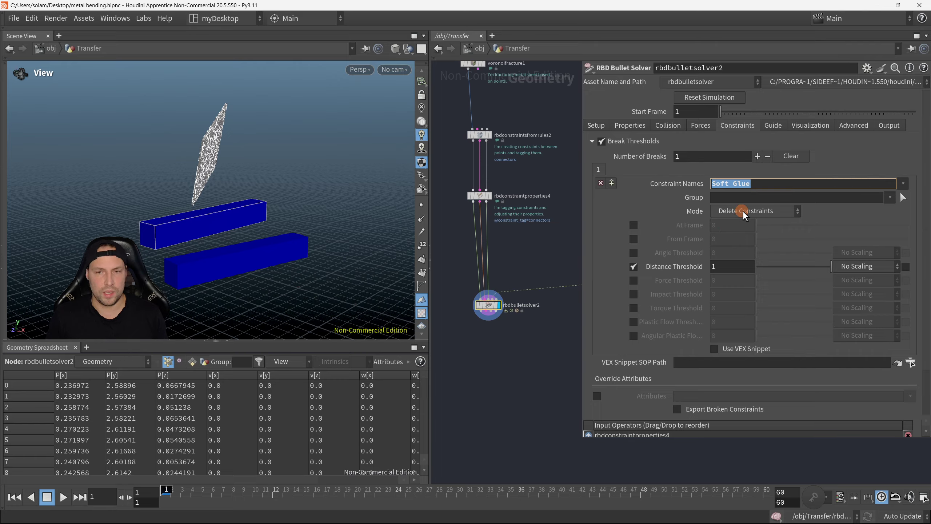
{"action": "left_click", "coordinate": [744, 212]}
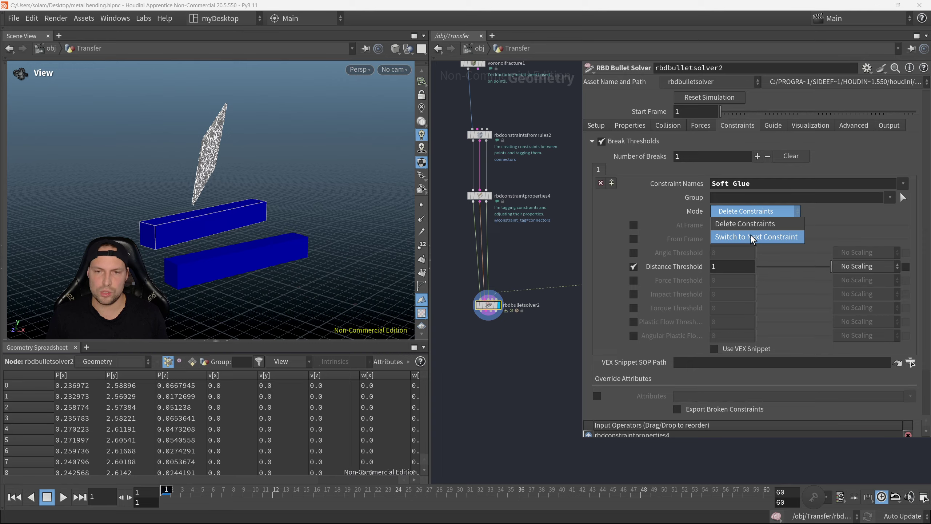
{"action": "left_click", "coordinate": [751, 237]}
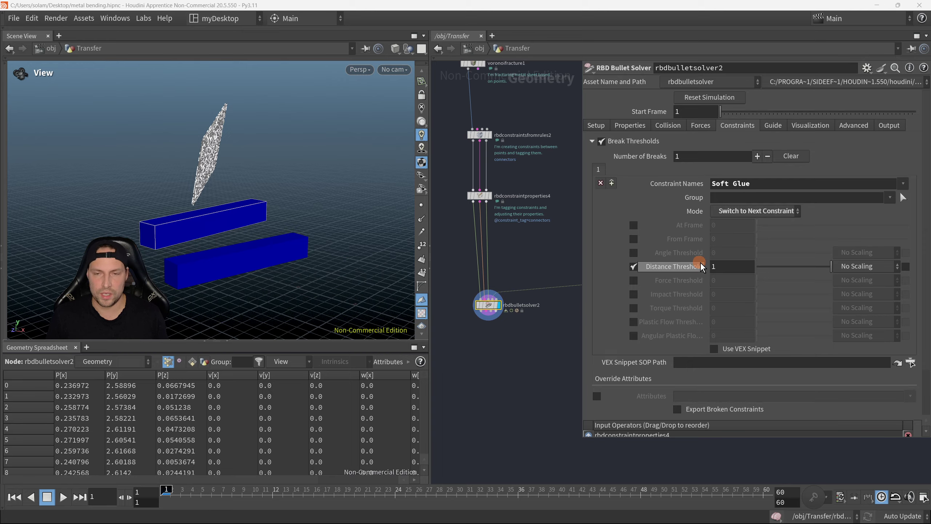
{"action": "left_click", "coordinate": [634, 266]}
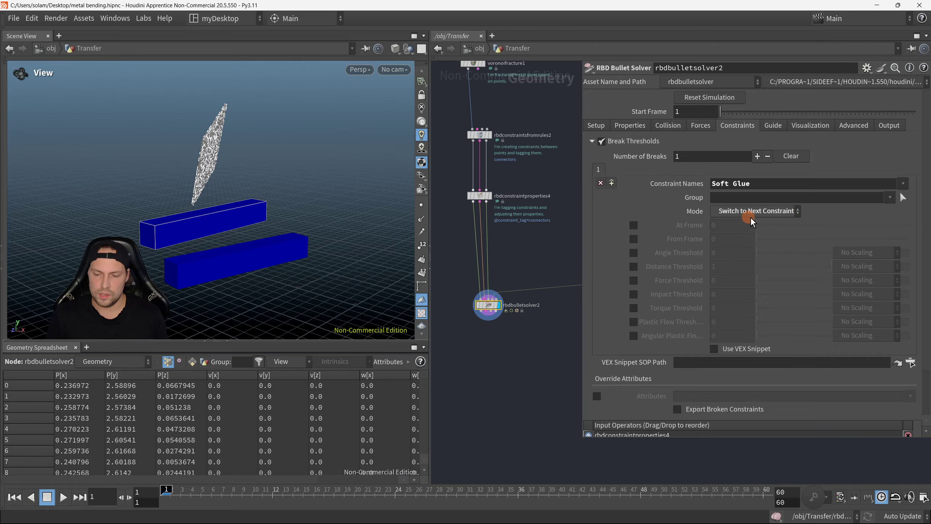
Enable the VEX snippet for the break threshold and delete its default comment lines
{"action": "left_click", "coordinate": [715, 348]}
{"action": "left_click", "coordinate": [720, 375]}
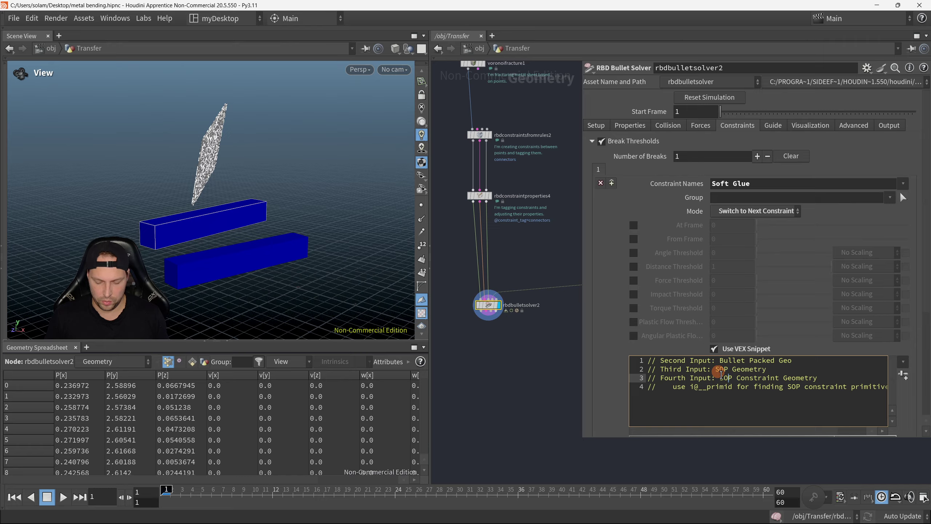
{"action": "key", "text": "ctrl+a"}
{"action": "key", "text": "Delete"}
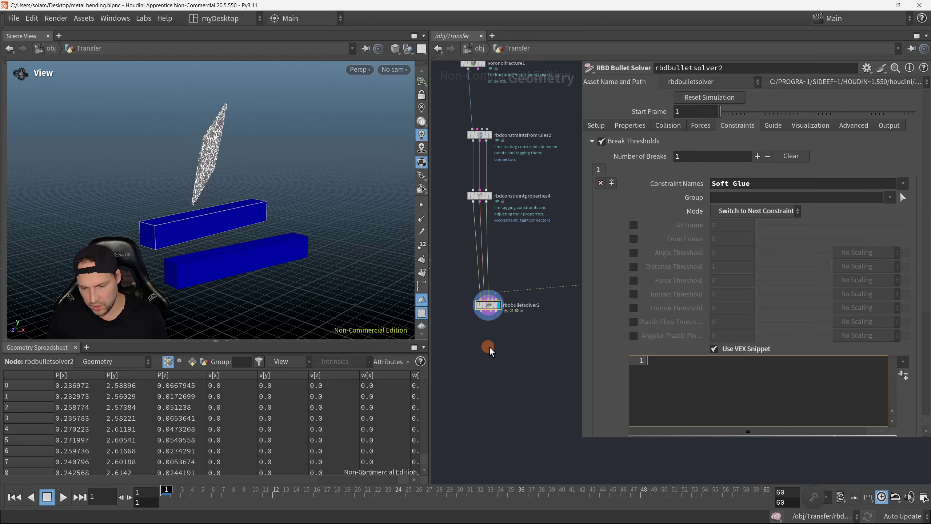
Copy the complete break-threshold VEX snippet from the existing rbdbulletsolver1 node
{"action": "scroll", "coordinate": [513, 343], "scroll_direction": "down", "scroll_amount": 6}
{"action": "scroll", "coordinate": [514, 333], "scroll_direction": "up", "scroll_amount": 5}
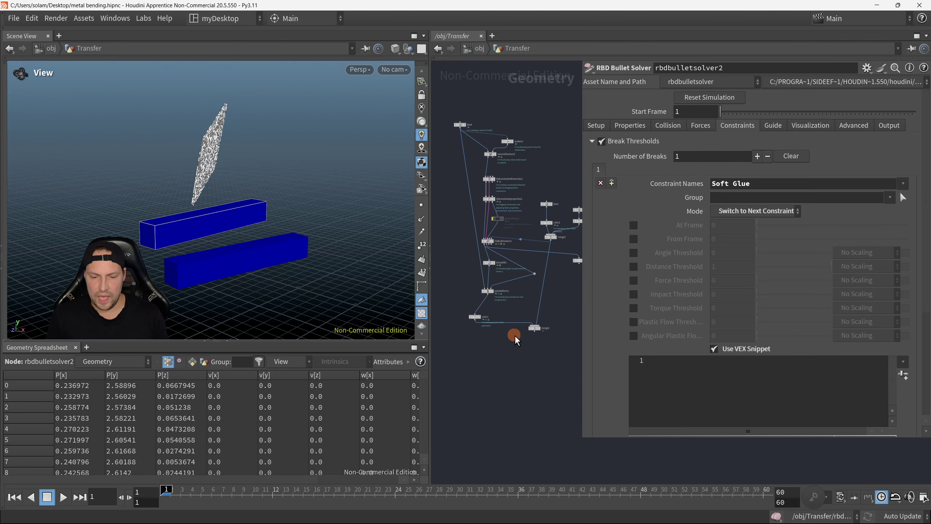
{"action": "left_click", "coordinate": [481, 212]}
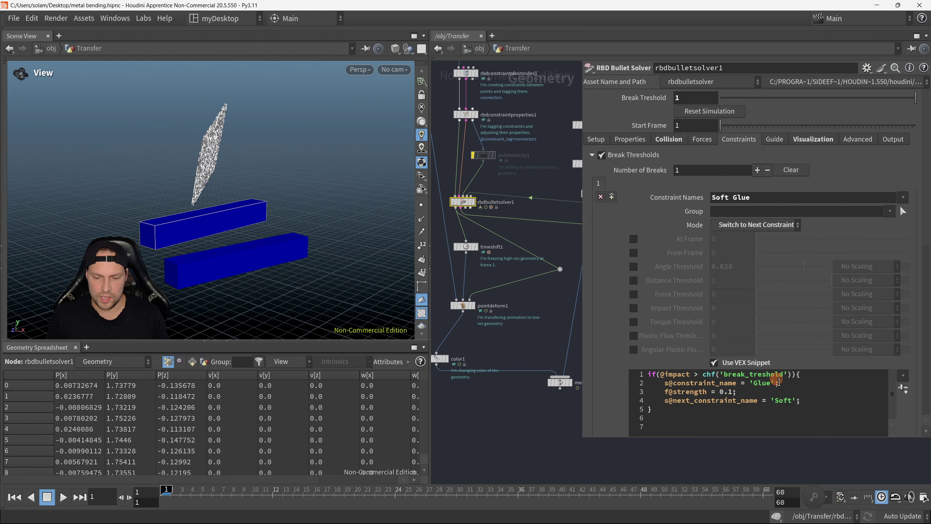
{"action": "left_click", "coordinate": [783, 399]}
{"action": "key", "text": "ctrl+a"}
{"action": "key", "text": "ctrl+c"}
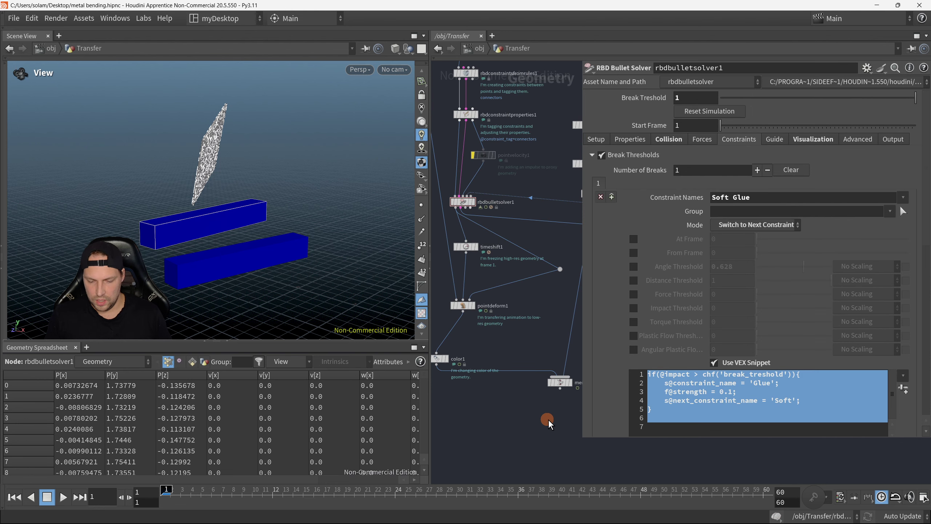
Paste the copied break-threshold VEX snippet into rbdbulletsolver2's empty snippet field
{"action": "key", "text": "p"}
{"action": "middle_click_drag", "start_coordinate": [631, 425], "coordinate": [560, 313]}
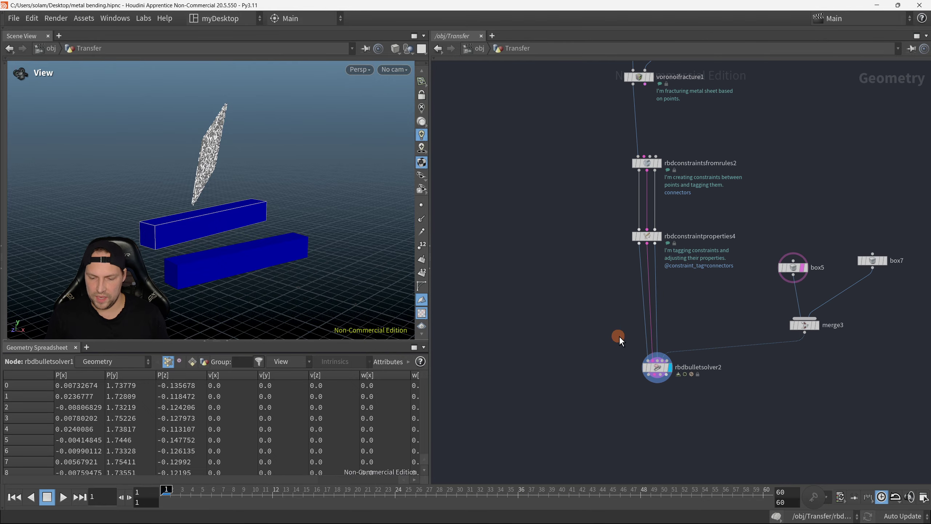
{"action": "left_click", "coordinate": [649, 370]}
{"action": "key", "text": "p"}
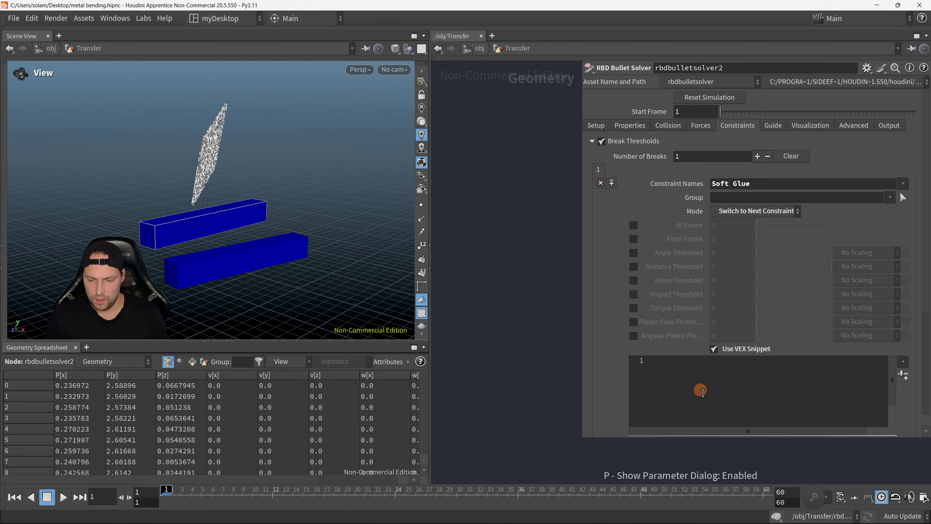
{"action": "left_click", "coordinate": [715, 388]}
{"action": "key", "text": "ctrl+v"}
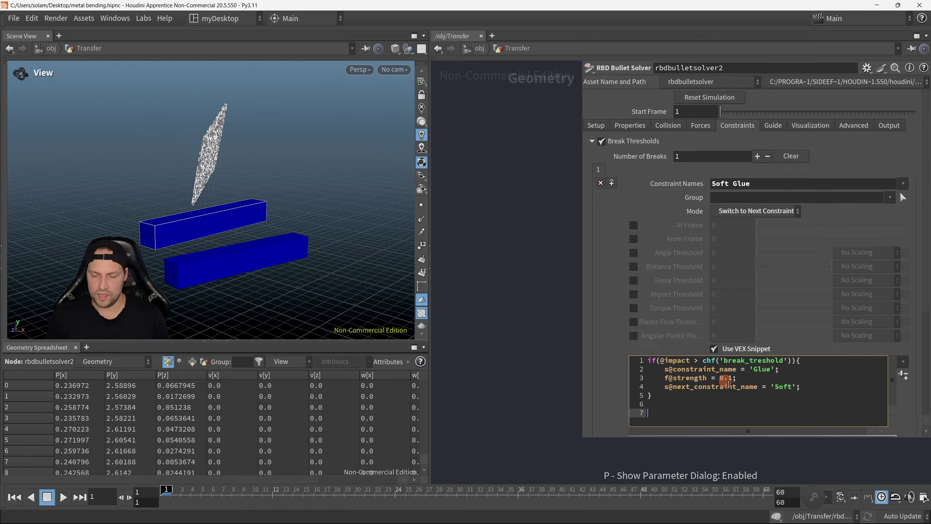
Try the Distance Threshold at 0.39 and the Angle Threshold at 0.741 on rbdbulletsolver2's break threshold
{"action": "left_click", "coordinate": [633, 271]}
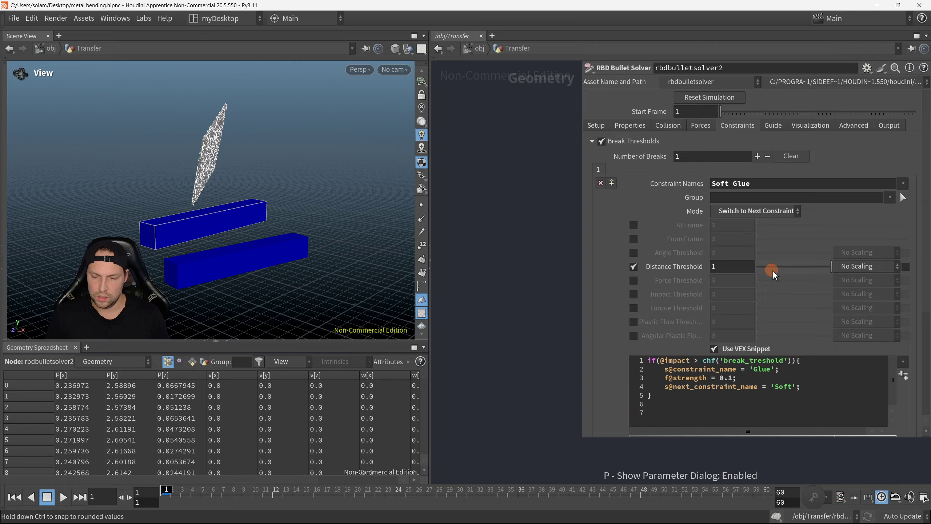
{"action": "left_click_drag", "start_coordinate": [769, 270], "coordinate": [814, 256]}
{"action": "left_click", "coordinate": [633, 252]}
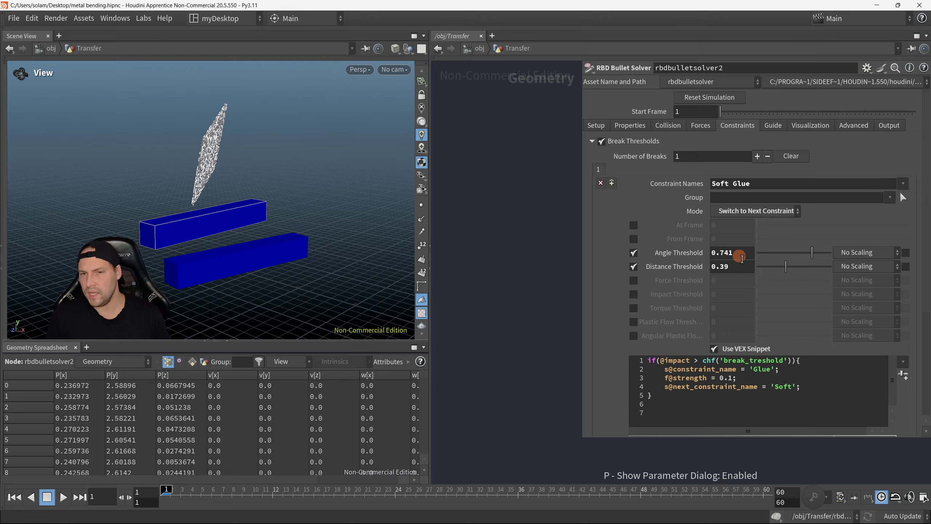
{"action": "left_click", "coordinate": [634, 253]}
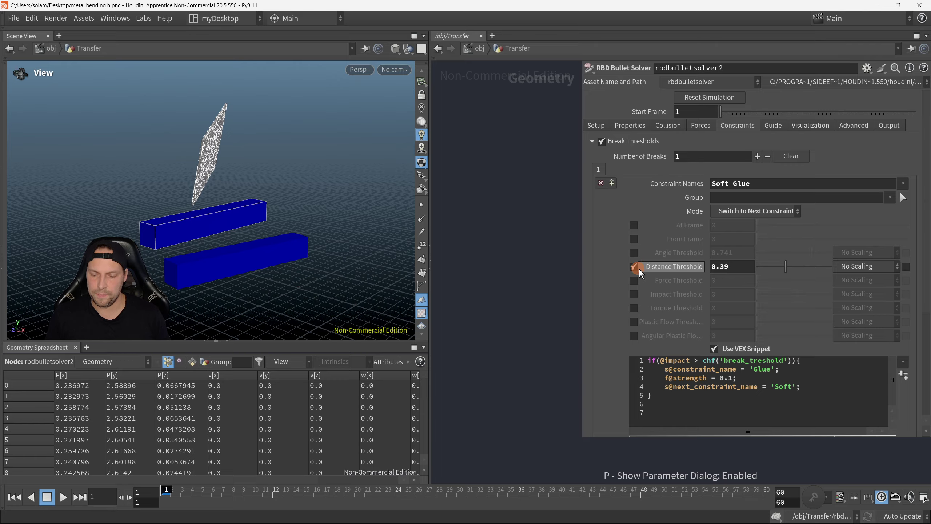
{"action": "left_click", "coordinate": [633, 266]}
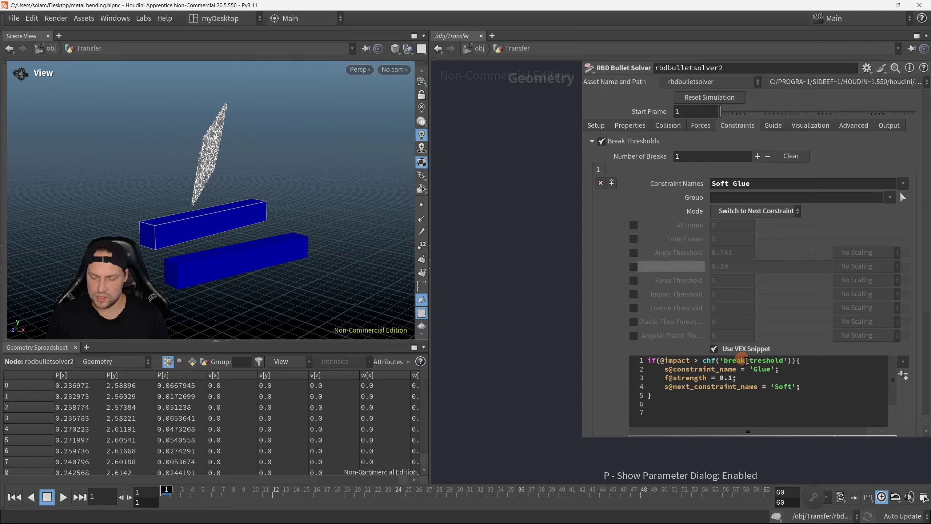
Examine the break-threshold VEX snippet in a separate, enlarged editor window with bigger text
{"action": "left_click_drag", "start_coordinate": [800, 384], "coordinate": [635, 364]}
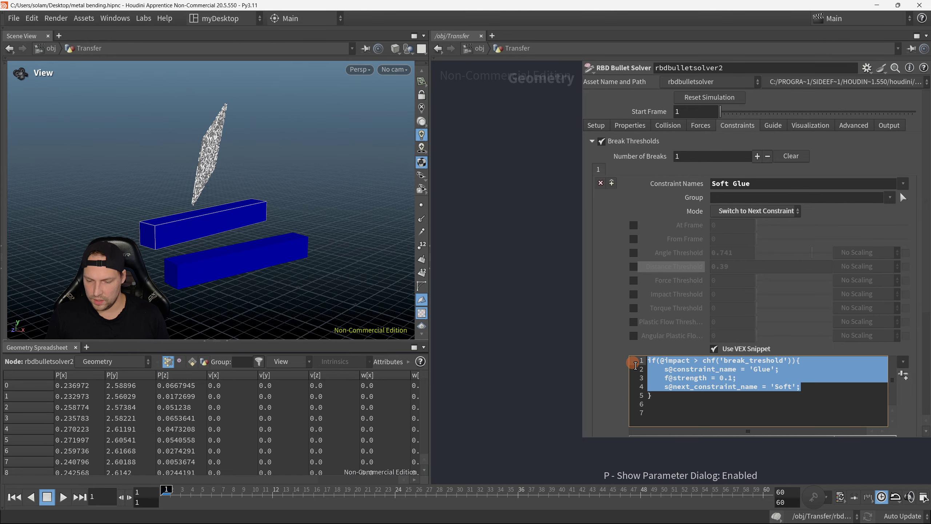
{"action": "left_click", "coordinate": [732, 386]}
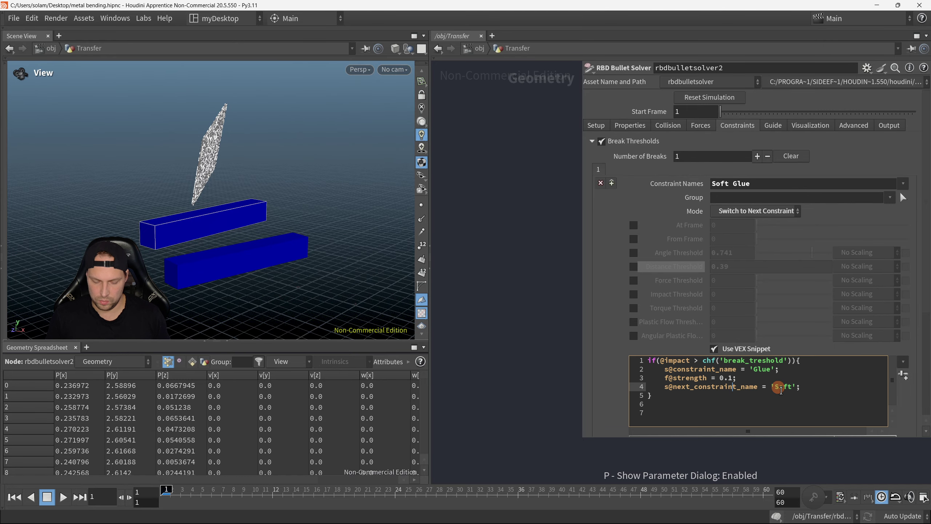
{"action": "key", "text": "alt+e"}
{"action": "left_click_drag", "start_coordinate": [775, 279], "coordinate": [443, 162]}
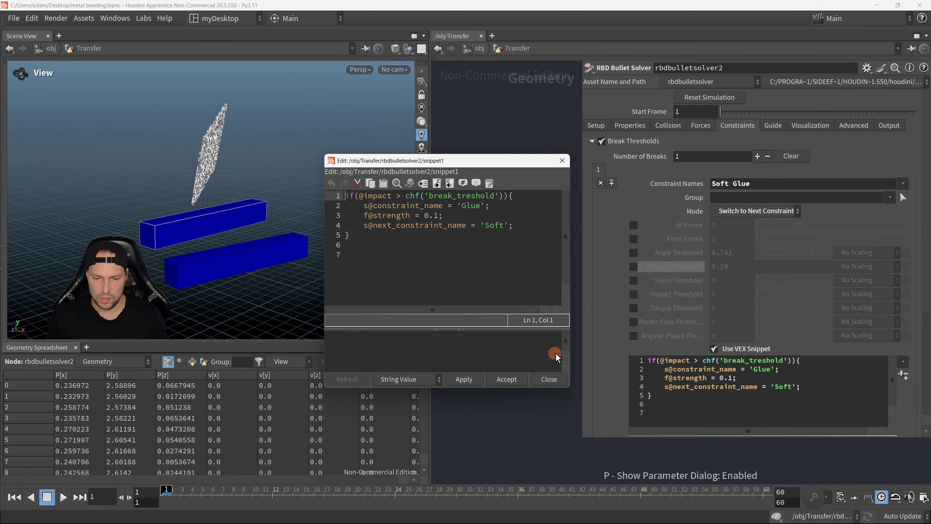
{"action": "left_click_drag", "start_coordinate": [569, 387], "coordinate": [706, 442]}
{"action": "left_click", "coordinate": [488, 256]}
{"action": "key", "text": "ctrl+plus"}
{"action": "key", "text": "ctrl+plus"}
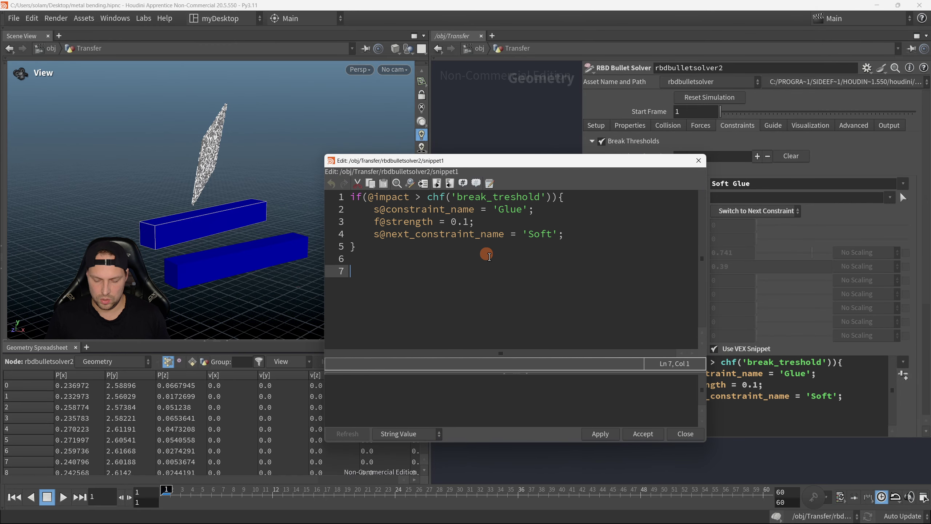
{"action": "key", "text": "ctrl+plus"}
{"action": "key", "text": "ctrl+plus"}
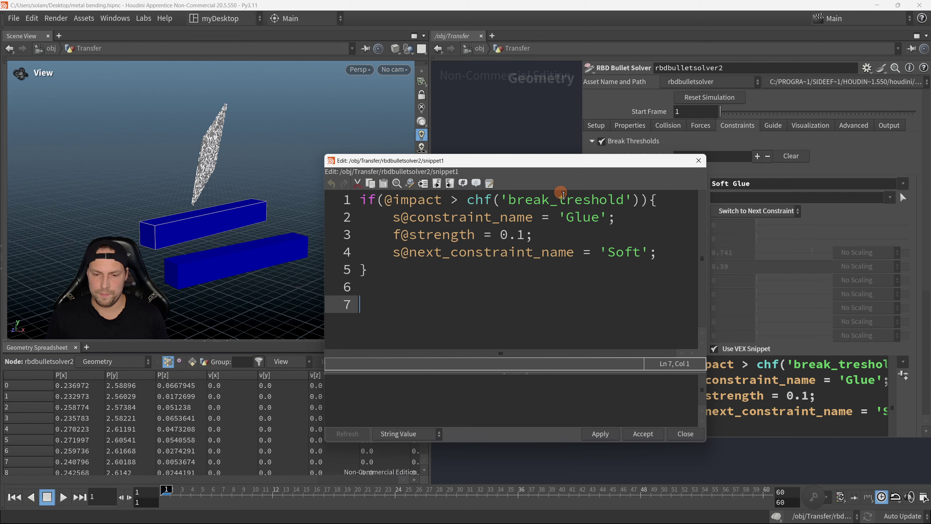
{"action": "left_click_drag", "start_coordinate": [574, 163], "coordinate": [669, 153]}
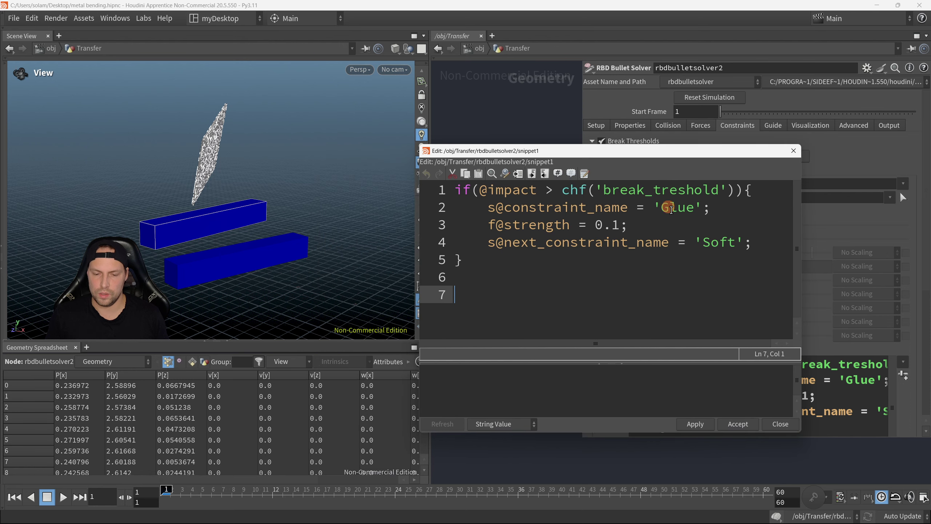
{"action": "left_click", "coordinate": [797, 154]}
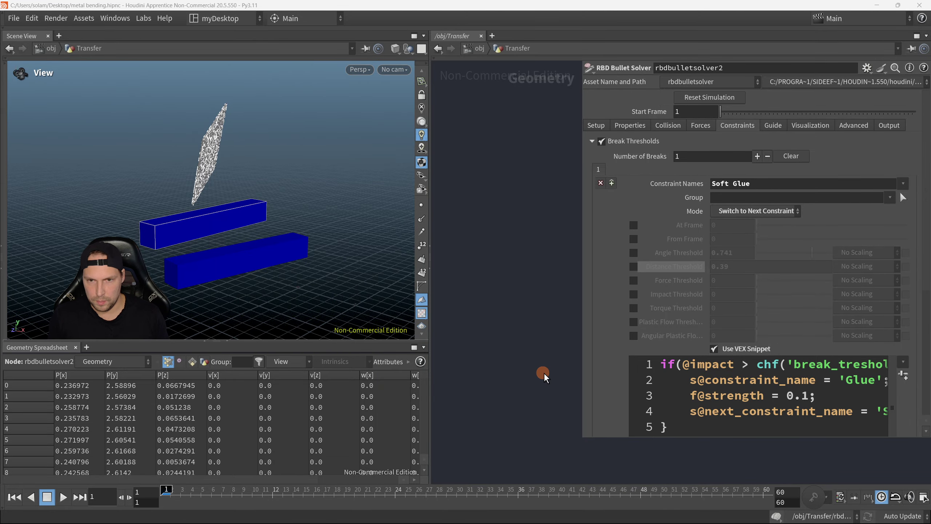
Examine the fractured metal sheet and its constraint lines up close from several angles
{"action": "key", "text": "p"}
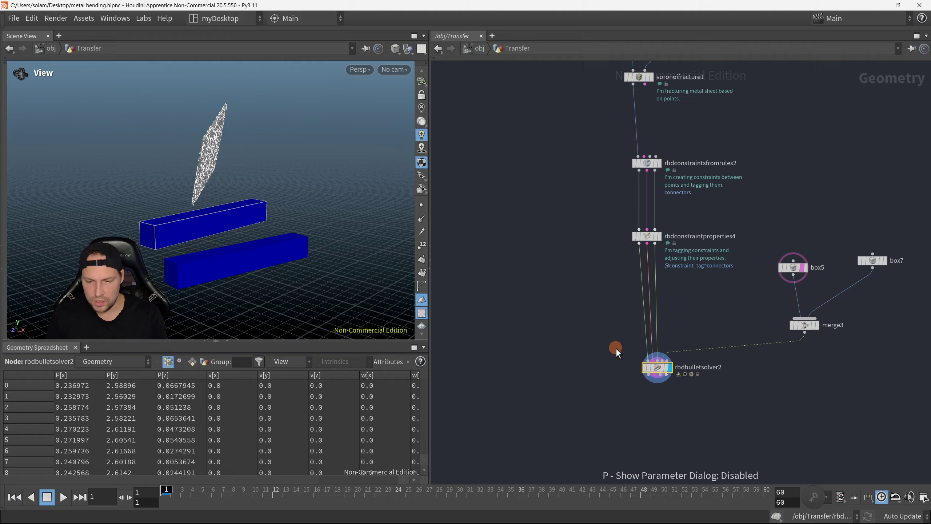
{"action": "middle_click_drag", "start_coordinate": [615, 347], "coordinate": [554, 291]}
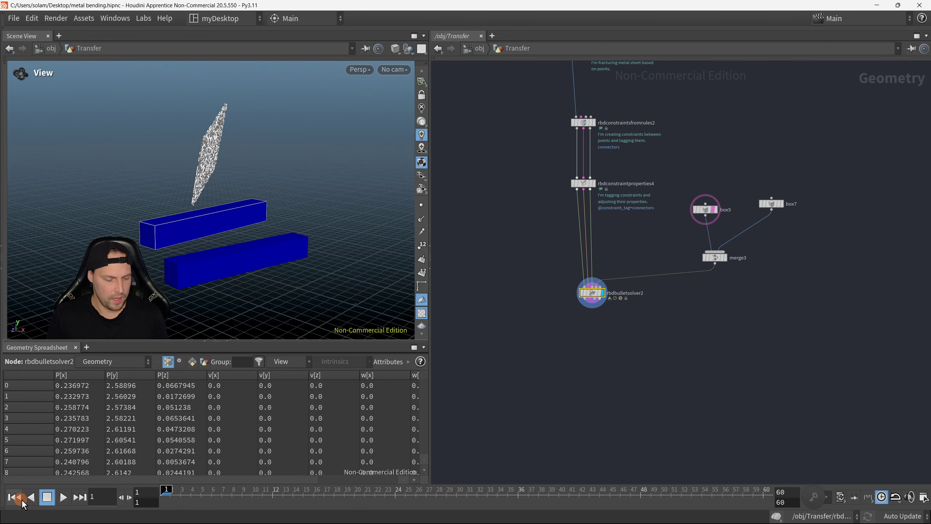
{"action": "left_click_drag", "start_coordinate": [247, 260], "coordinate": [228, 265]}
{"action": "left_click", "coordinate": [554, 334]}
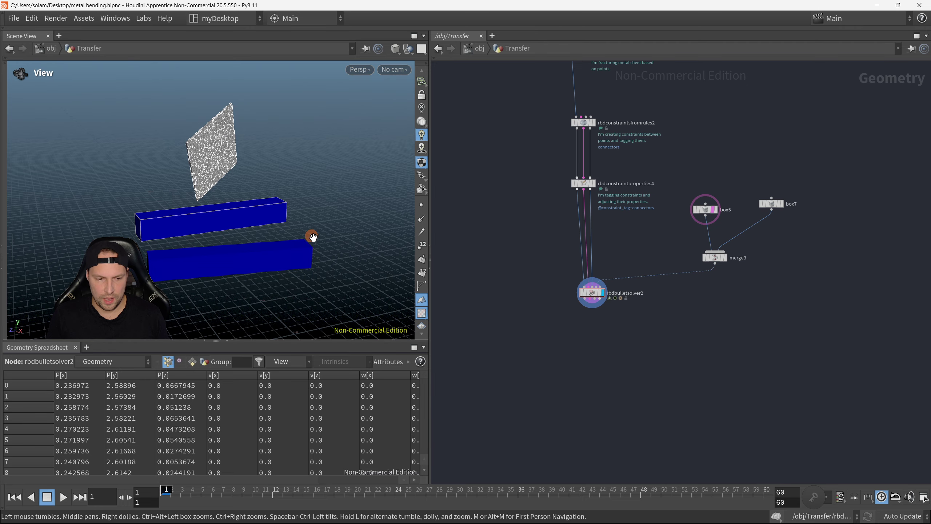
{"action": "middle_click_drag", "start_coordinate": [736, 353], "coordinate": [730, 367]}
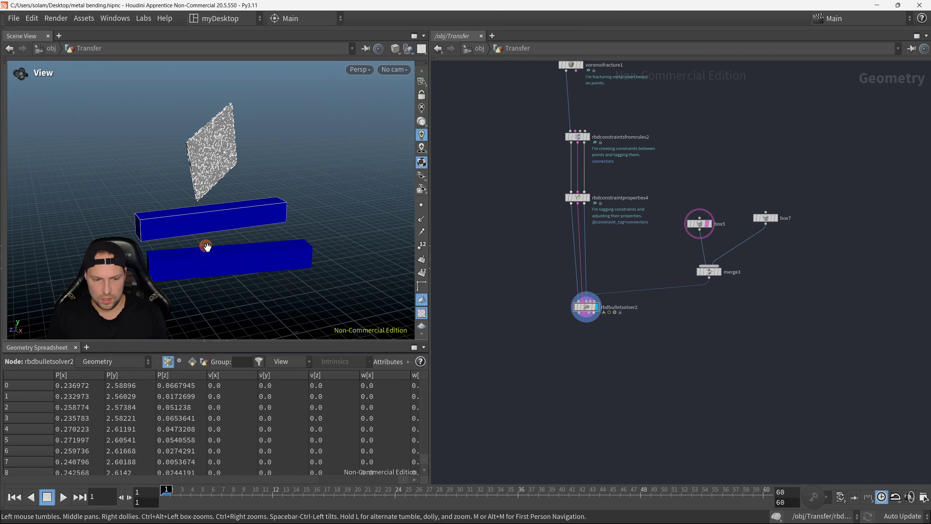
{"action": "right_click_drag", "start_coordinate": [226, 122], "coordinate": [380, 137]}
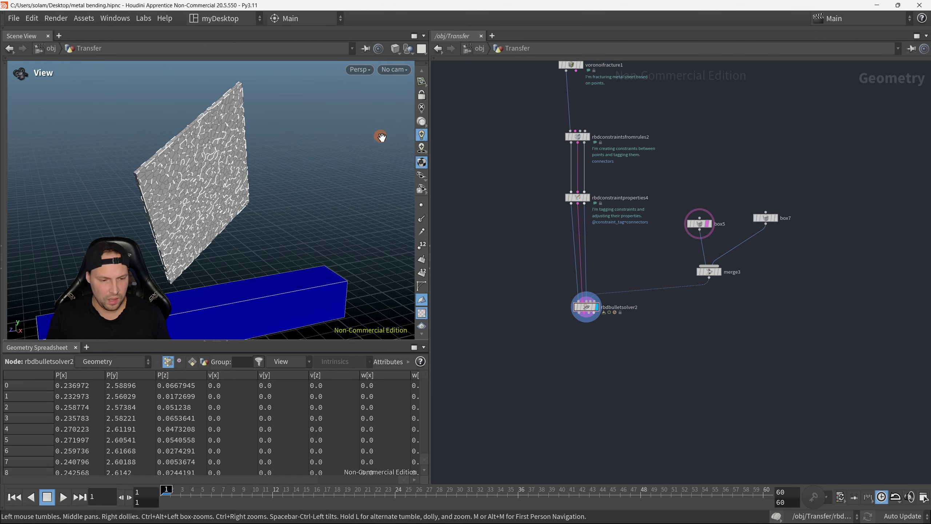
{"action": "left_click_drag", "start_coordinate": [147, 212], "coordinate": [142, 174]}
{"action": "right_click_drag", "start_coordinate": [142, 174], "coordinate": [182, 178]}
{"action": "left_click_drag", "start_coordinate": [255, 164], "coordinate": [293, 190]}
{"action": "right_click_drag", "start_coordinate": [293, 191], "coordinate": [271, 204]}
{"action": "middle_click_drag", "start_coordinate": [666, 307], "coordinate": [665, 324]}
Reduce the text size of the VEX snippet in rbdbulletsolver2's parameters
{"action": "key", "text": "p"}
{"action": "scroll", "coordinate": [533, 337], "scroll_direction": "down", "scroll_amount": 2}
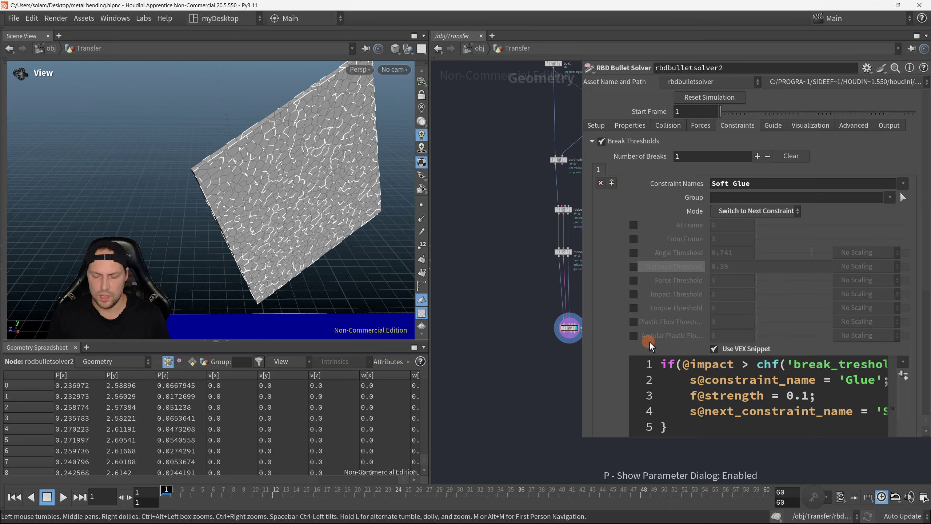
{"action": "left_click", "coordinate": [741, 364]}
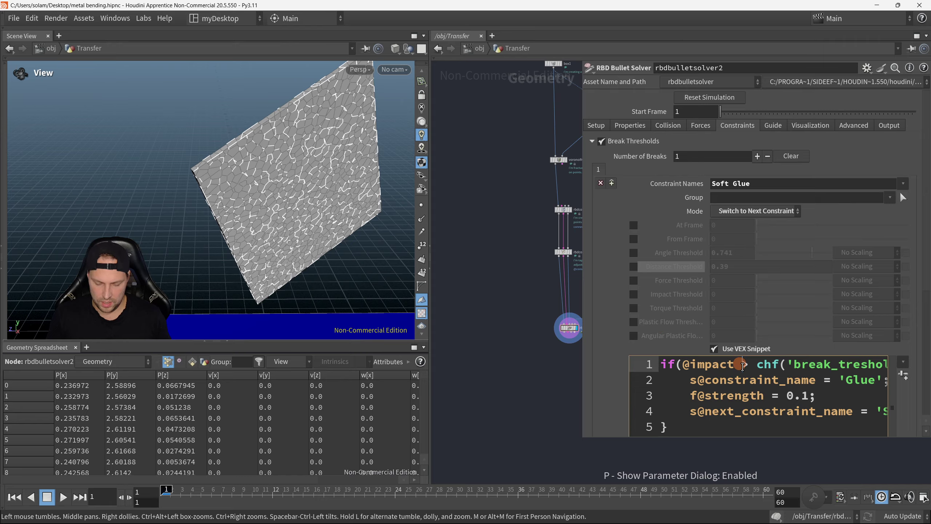
{"action": "scroll", "coordinate": [742, 366], "scroll_direction": "down", "scroll_amount": 8, "text": "ctrl"}
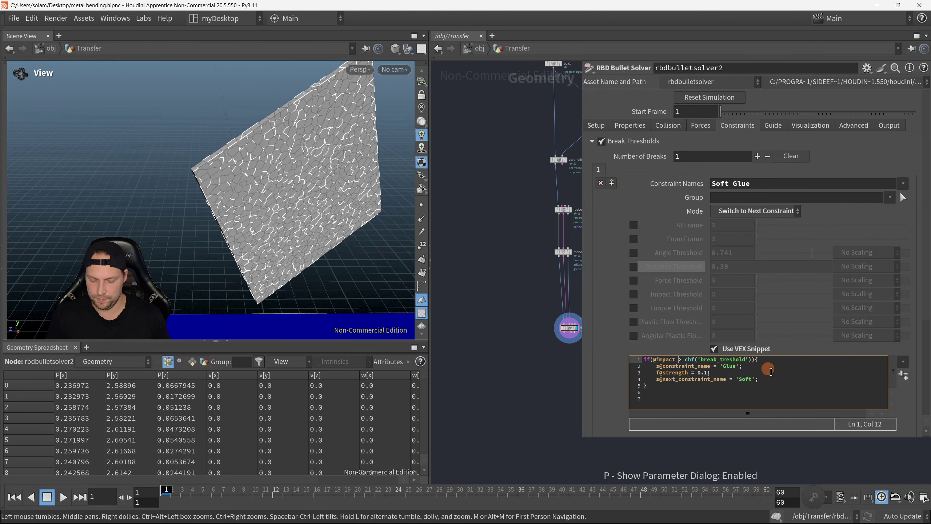
Disable the Constraint Geometry visualization on rbdbulletsolver2
{"action": "left_click", "coordinate": [812, 127]}
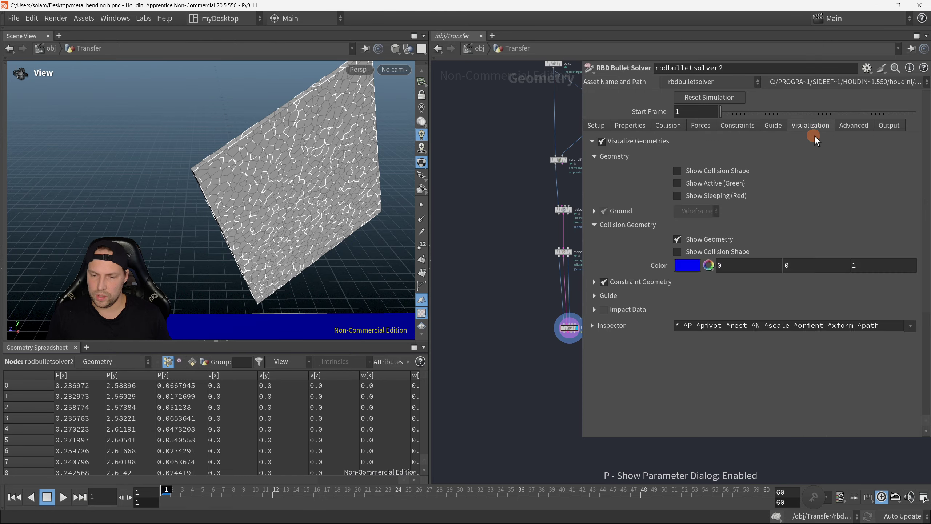
{"action": "left_click", "coordinate": [614, 282]}
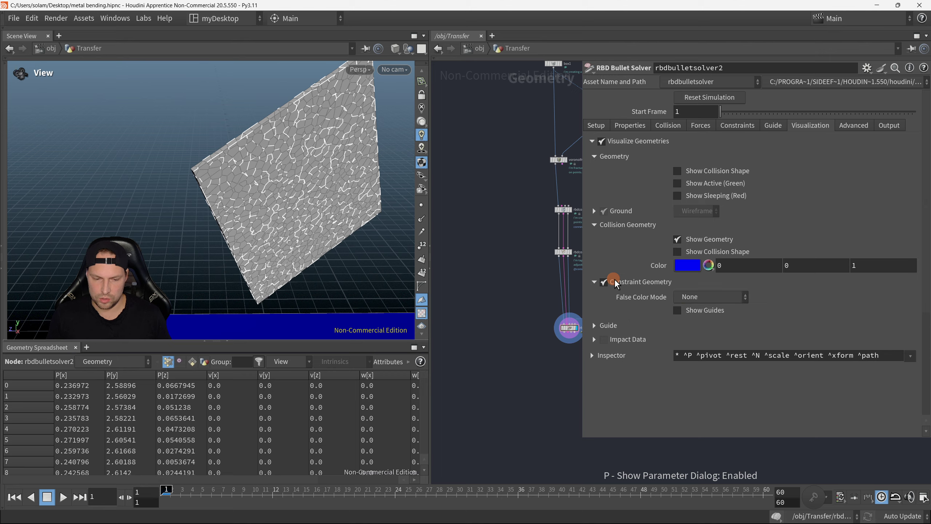
{"action": "left_click", "coordinate": [604, 282]}
Set the solver's Collision Geometry display color to white (1, 1, 1)
{"action": "right_click_drag", "start_coordinate": [333, 198], "coordinate": [160, 207]}
{"action": "middle_click_drag", "start_coordinate": [262, 229], "coordinate": [248, 204]}
{"action": "left_click_drag", "start_coordinate": [266, 253], "coordinate": [294, 235]}
{"action": "right_click_drag", "start_coordinate": [294, 235], "coordinate": [281, 257]}
{"action": "left_click", "coordinate": [708, 266]}
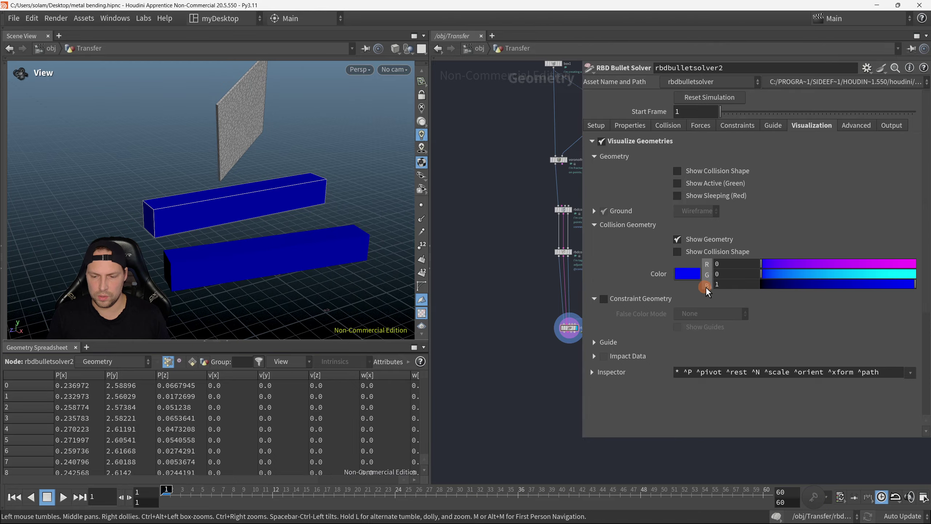
{"action": "left_click", "coordinate": [688, 276]}
{"action": "left_click", "coordinate": [848, 249]}
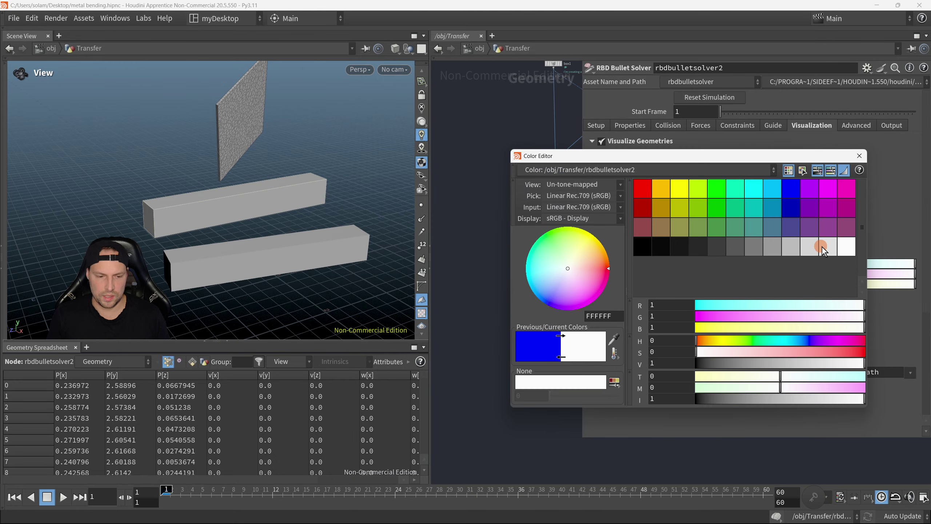
{"action": "left_click", "coordinate": [853, 160]}
Play the simulation from frame 1 to watch the sheet fall onto the two collider boxes
{"action": "mouse_move", "coordinate": [273, 223]}
{"action": "left_mouse_down"}
{"action": "mouse_move", "coordinate": [328, 208]}
{"action": "mouse_move", "coordinate": [280, 220]}
{"action": "left_mouse_up"}
{"action": "key", "text": "p"}
{"action": "left_click_drag", "start_coordinate": [381, 286], "coordinate": [301, 243]}
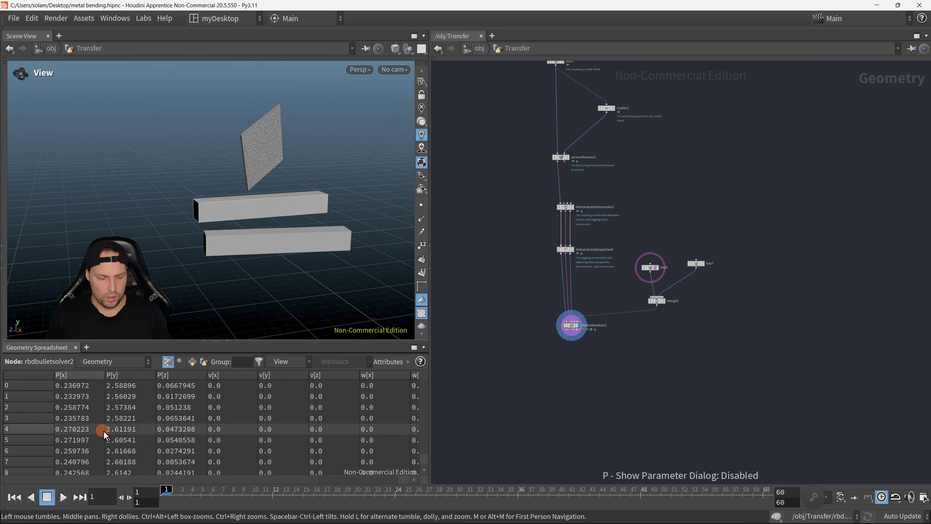
{"action": "key", "text": "p"}
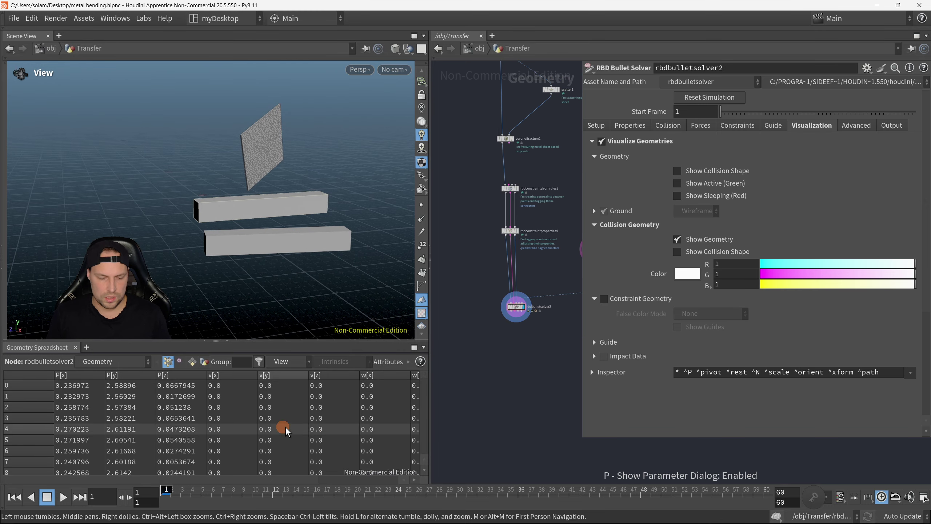
{"action": "left_click", "coordinate": [62, 502]}
{"action": "left_click", "coordinate": [63, 504]}
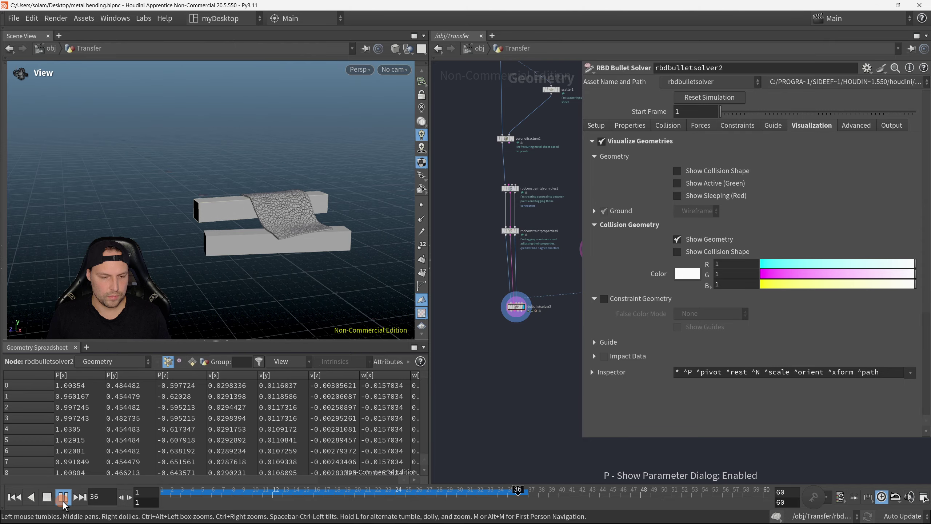
Rewind to frame 1 and replay the sheet's bending from a closer view, stopping at frame 42
{"action": "left_click", "coordinate": [15, 498]}
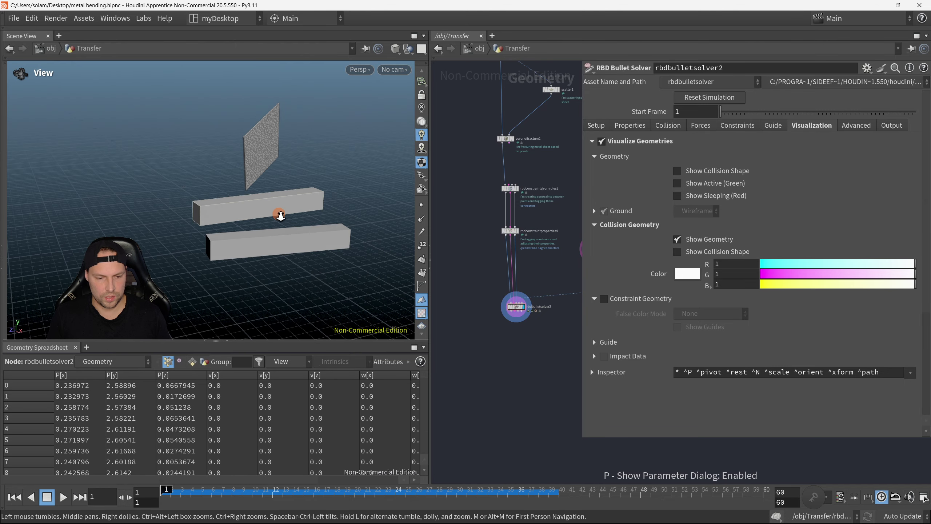
{"action": "scroll", "coordinate": [278, 210], "scroll_direction": "up", "scroll_amount": 3}
{"action": "left_click", "coordinate": [63, 497]}
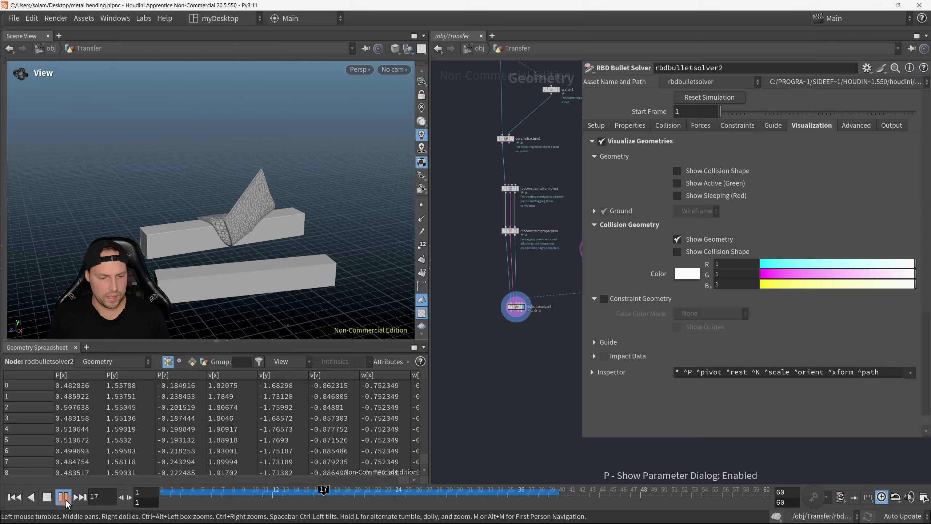
{"action": "key", "text": "Escape"}
Move the rbdbulletsolver2 node up closer beneath rbdconstraintproperties4 in the network
{"action": "middle_click_drag", "start_coordinate": [562, 413], "coordinate": [558, 413]}
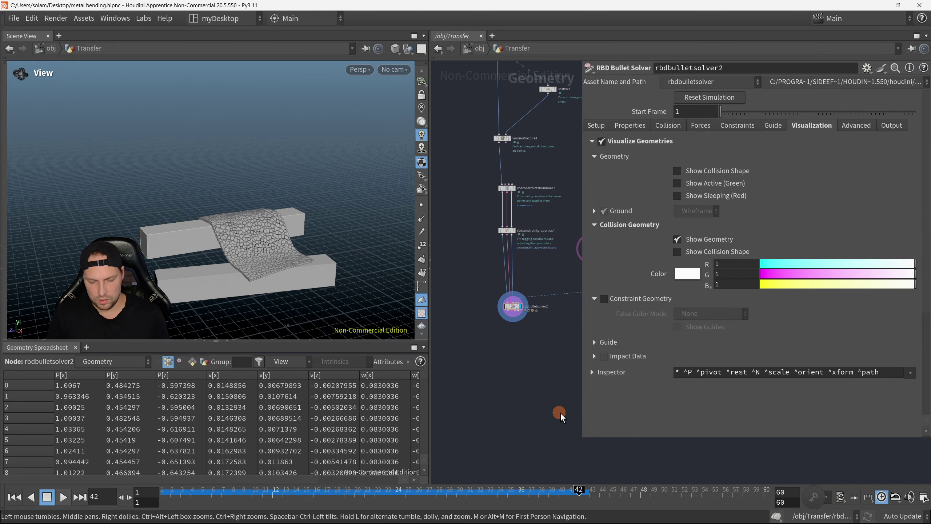
{"action": "key", "text": "p"}
{"action": "middle_click_drag", "start_coordinate": [529, 314], "coordinate": [637, 267]}
{"action": "scroll", "coordinate": [638, 267], "scroll_direction": "down", "scroll_amount": 2}
{"action": "scroll", "coordinate": [638, 266], "scroll_direction": "up", "scroll_amount": 3}
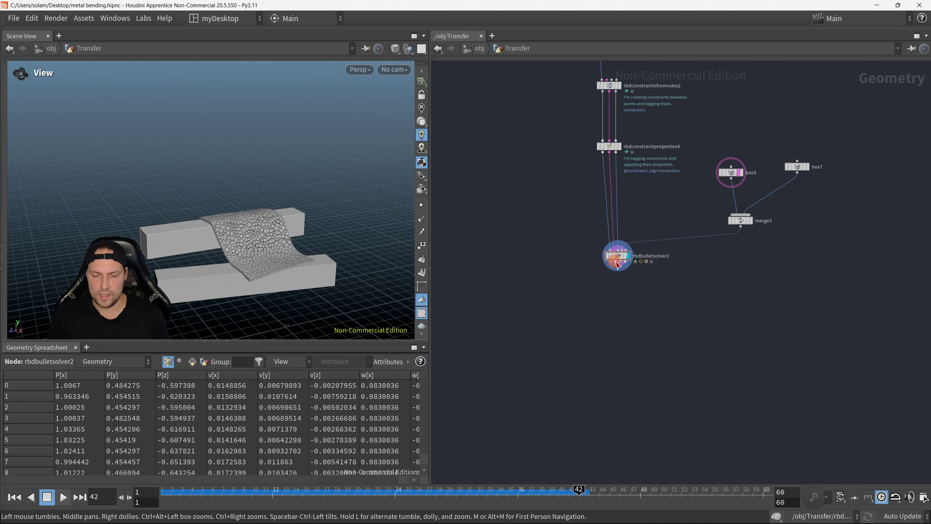
{"action": "left_click_drag", "start_coordinate": [616, 254], "coordinate": [614, 224]}
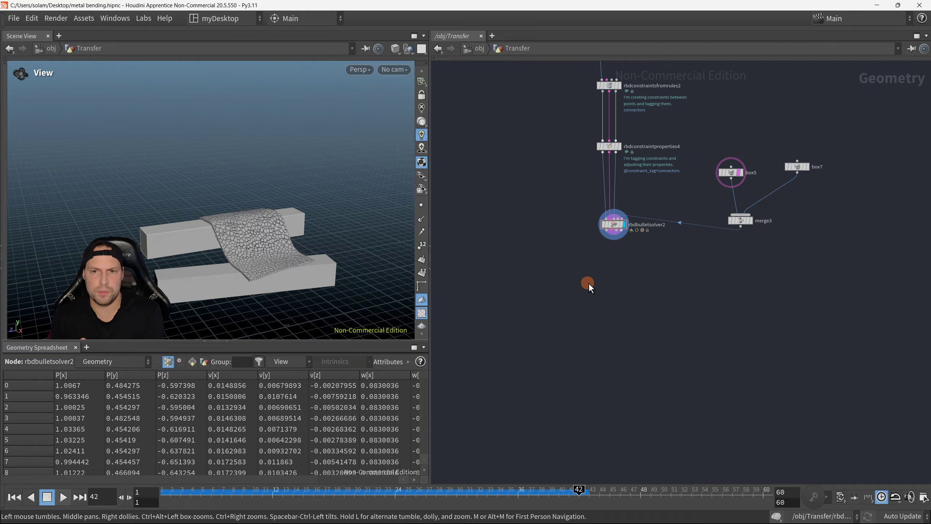
{"action": "scroll", "coordinate": [655, 235], "scroll_direction": "down", "scroll_amount": 1}
{"action": "middle_click_drag", "start_coordinate": [660, 146], "coordinate": [665, 300]}
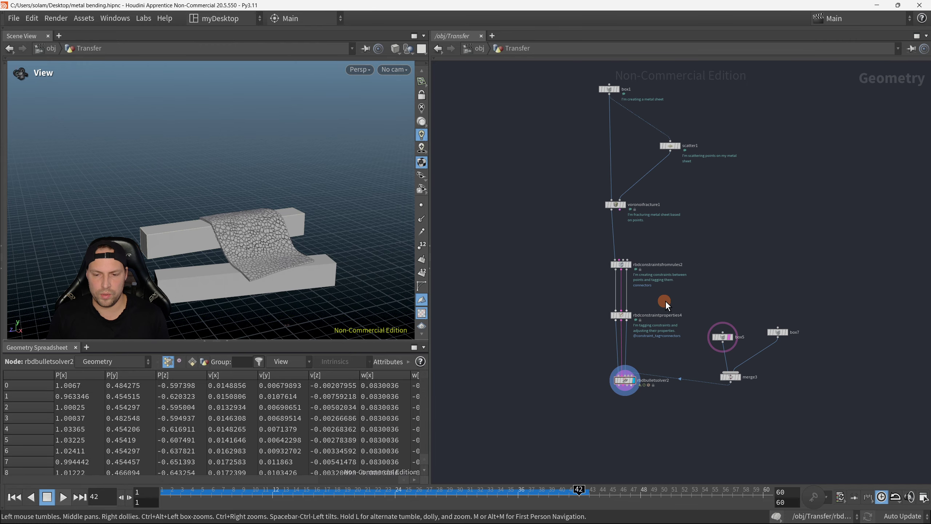
Compare the original sheet in box1, the fractured pieces in voronoifracture1 and the bent result in rbdbulletsolver2 by displaying each
{"action": "left_click", "coordinate": [618, 88]}
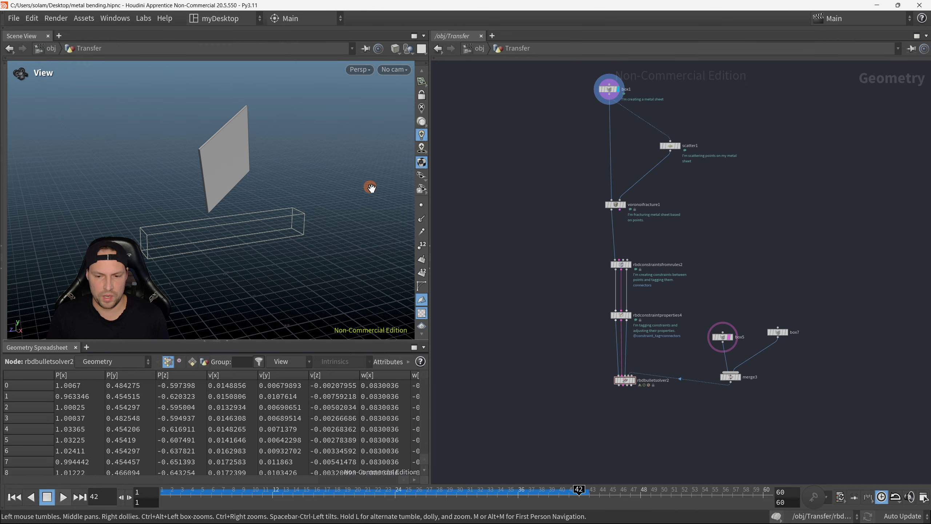
{"action": "left_click_drag", "start_coordinate": [371, 187], "coordinate": [378, 212]}
{"action": "left_click", "coordinate": [625, 204]}
{"action": "left_click_drag", "start_coordinate": [648, 394], "coordinate": [647, 395]}
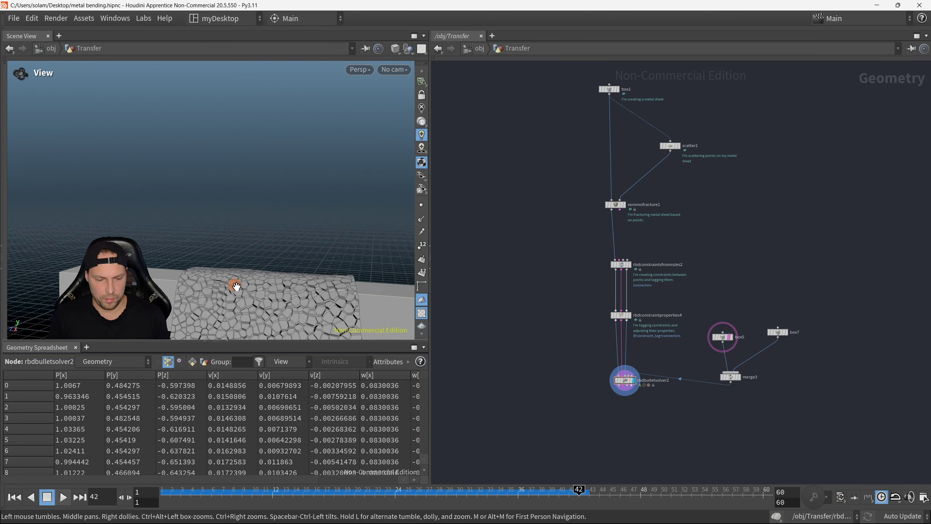
{"action": "left_click_drag", "start_coordinate": [594, 138], "coordinate": [649, 243]}
{"action": "scroll", "coordinate": [669, 291], "scroll_direction": "down", "scroll_amount": 3}
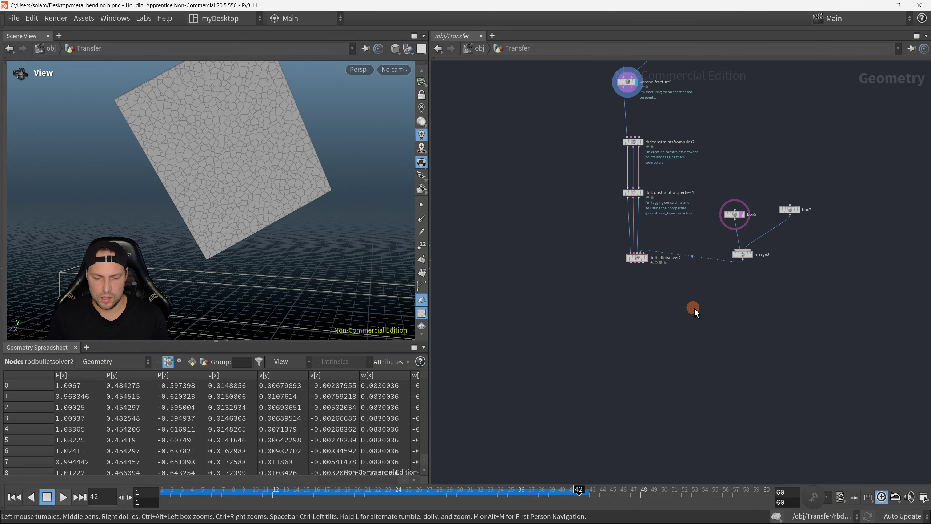
{"action": "scroll", "coordinate": [652, 286], "scroll_direction": "up", "scroll_amount": 2}
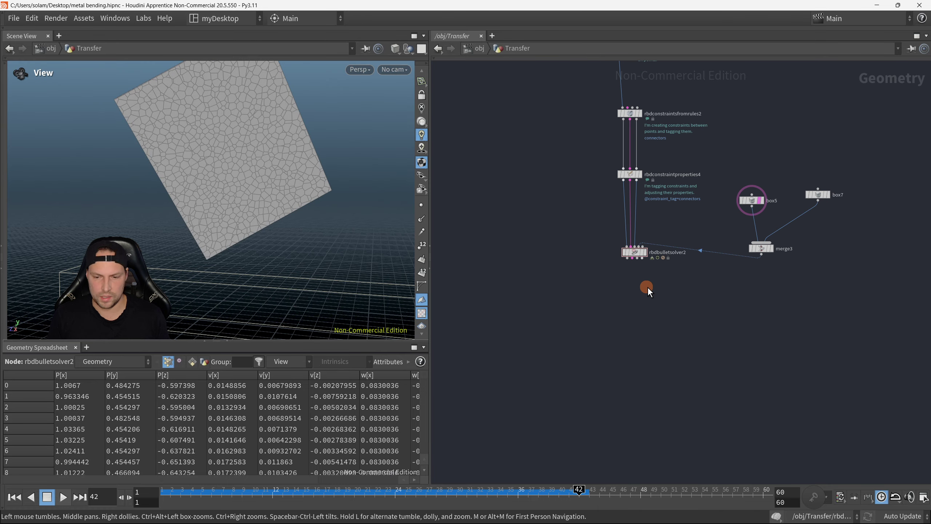
Add a Time Shift node in the free space below rbdbulletsolver2
{"action": "key", "text": "Tab"}
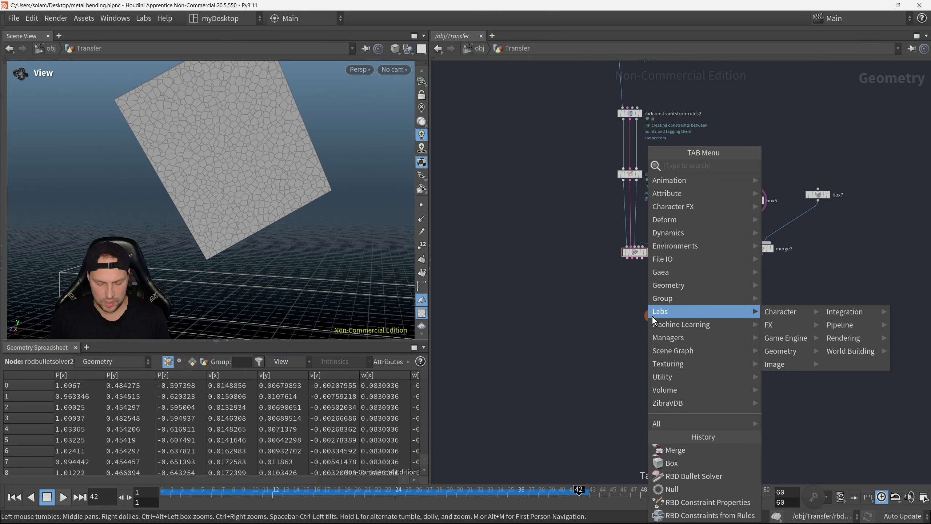
{"action": "left_click", "coordinate": [542, 310]}
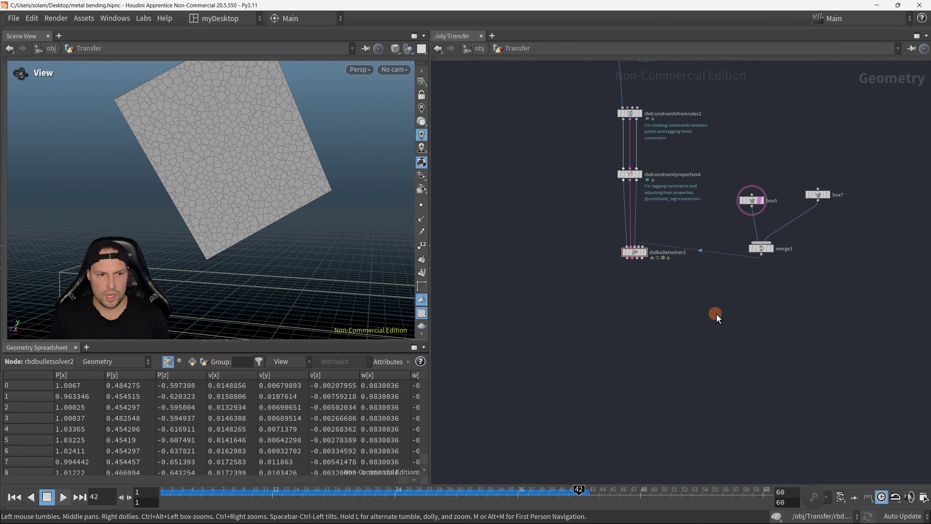
{"action": "key", "text": "Tab"}
{"action": "type", "text": "timesh"}
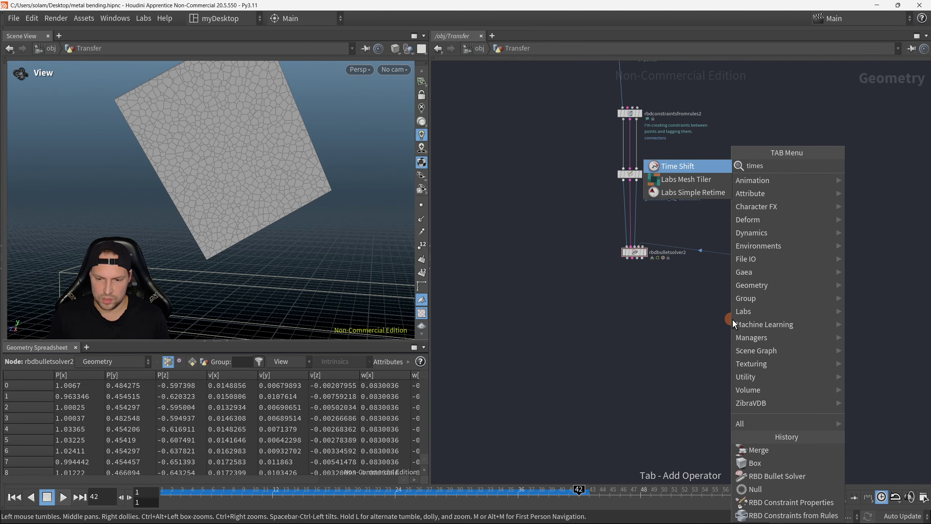
{"action": "left_click", "coordinate": [700, 166]}
{"action": "left_click", "coordinate": [703, 347]}
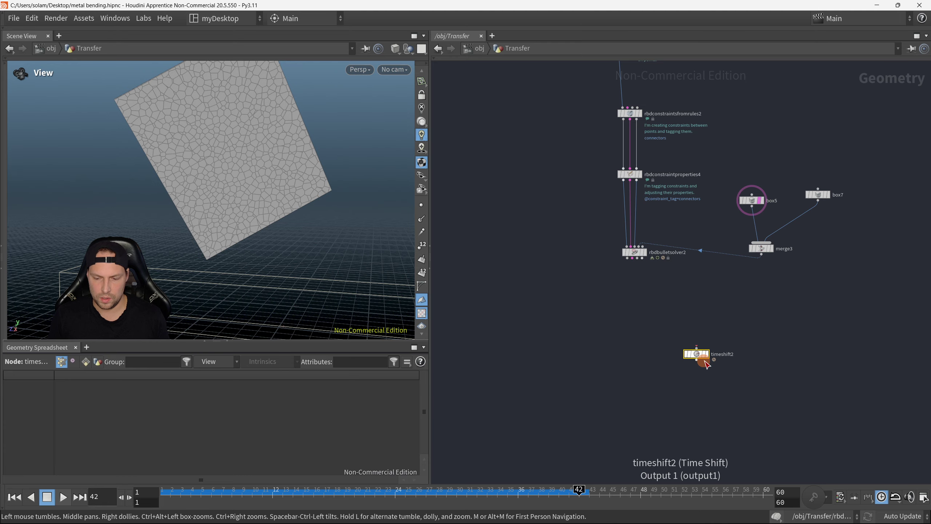
{"action": "left_click_drag", "start_coordinate": [696, 354], "coordinate": [681, 329]}
Add a Point Deform node and position it below timeshift2, slightly towards the solver's column
{"action": "key", "text": "Tab"}
{"action": "mouse_move", "coordinate": [696, 374]}
{"action": "type", "text": "time"}
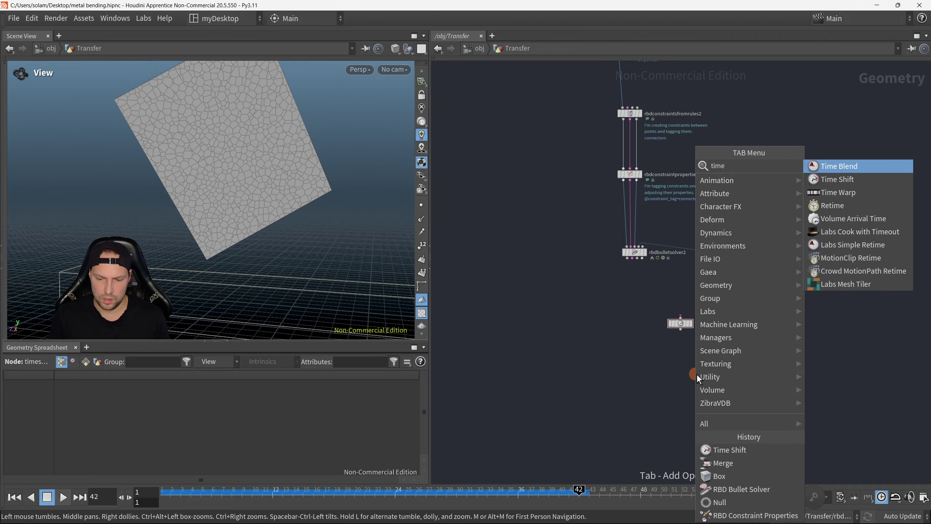
{"action": "key", "text": "BackSpace"}
{"action": "key", "text": "BackSpace"}
{"action": "key", "text": "BackSpace"}
{"action": "key", "text": "BackSpace"}
{"action": "type", "text": "point"}
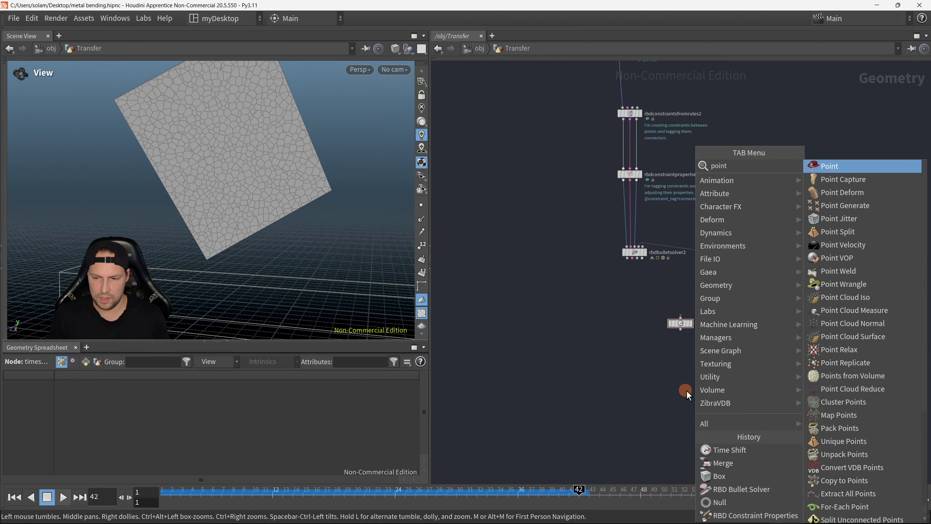
{"action": "left_click", "coordinate": [842, 192]}
{"action": "left_click", "coordinate": [667, 384]}
{"action": "scroll", "coordinate": [673, 355], "scroll_direction": "up", "scroll_amount": 2}
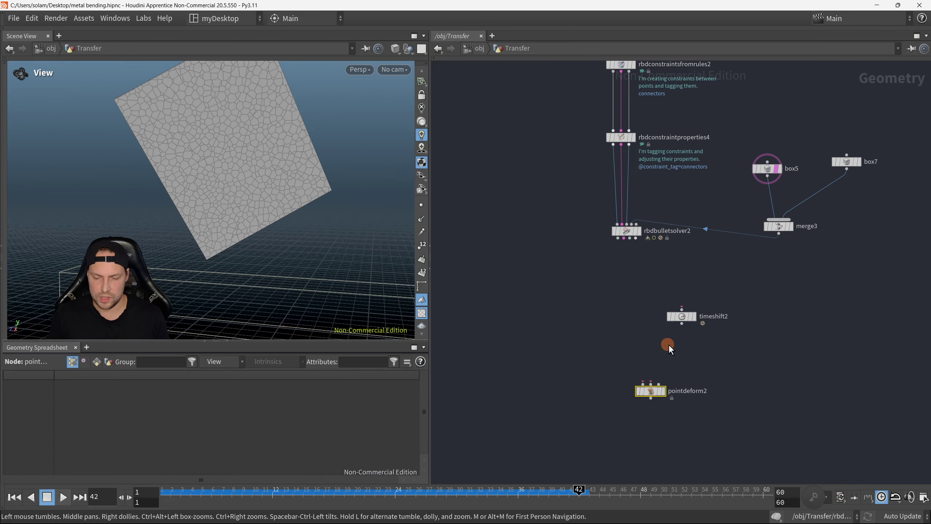
{"action": "left_click_drag", "start_coordinate": [660, 393], "coordinate": [647, 386]}
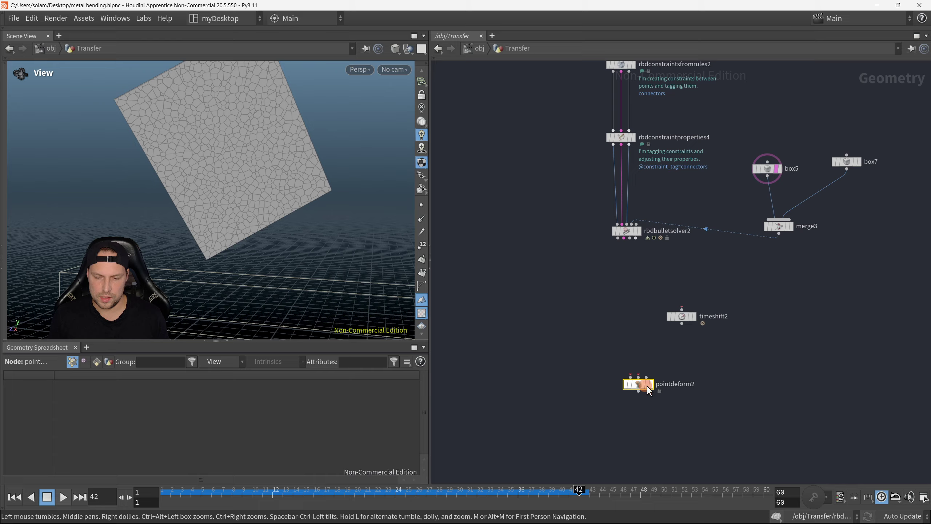
{"action": "left_click", "coordinate": [623, 247]}
{"action": "scroll", "coordinate": [664, 343], "scroll_direction": "down", "scroll_amount": 2}
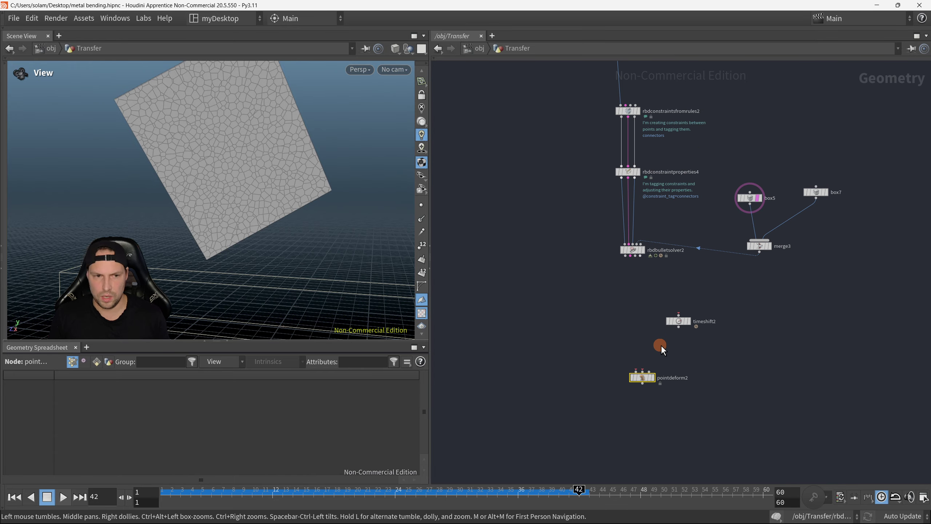
{"action": "mouse_move", "coordinate": [647, 383]}
{"action": "left_mouse_down"}
{"action": "mouse_move", "coordinate": [655, 378]}
{"action": "mouse_move", "coordinate": [646, 389]}
{"action": "left_mouse_up"}
Rearrange the start of the network by moving box1 to the left and nudging voronoifracture1 closer to it
{"action": "middle_click_drag", "start_coordinate": [633, 327], "coordinate": [644, 382]}
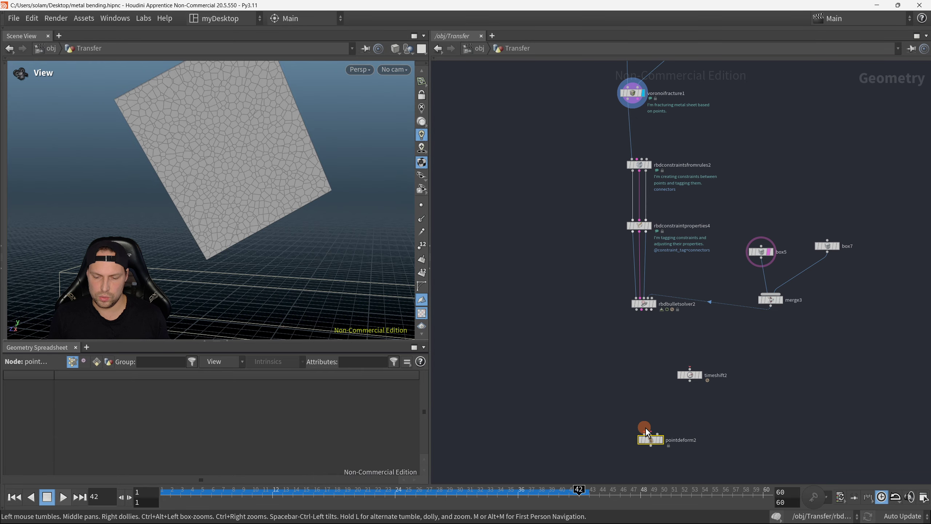
{"action": "scroll", "coordinate": [601, 229], "scroll_direction": "down", "scroll_amount": 1}
{"action": "middle_click_drag", "start_coordinate": [596, 233], "coordinate": [611, 332]}
{"action": "scroll", "coordinate": [608, 316], "scroll_direction": "down", "scroll_amount": 1}
{"action": "middle_click_drag", "start_coordinate": [610, 257], "coordinate": [611, 200]}
{"action": "scroll", "coordinate": [619, 165], "scroll_direction": "up", "scroll_amount": 1}
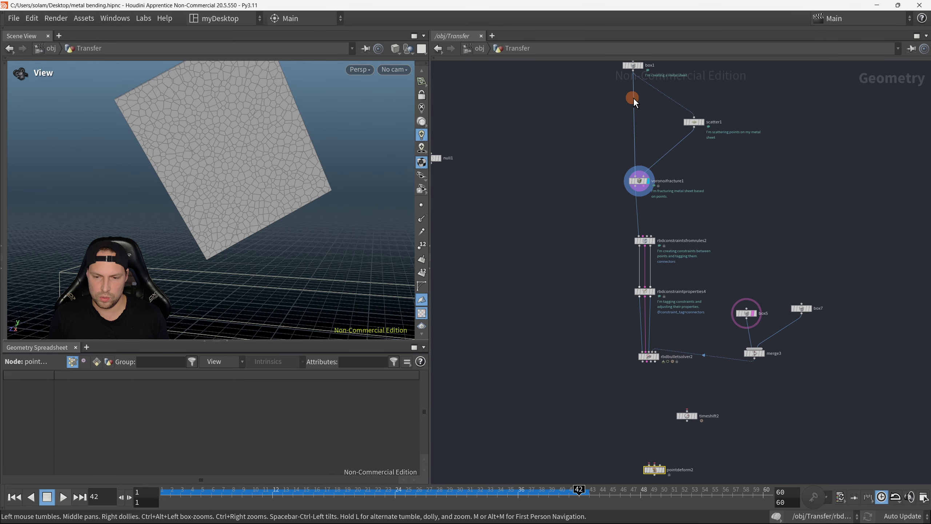
{"action": "middle_click_drag", "start_coordinate": [613, 134], "coordinate": [612, 148]}
{"action": "left_click_drag", "start_coordinate": [631, 80], "coordinate": [589, 121]}
{"action": "middle_click_drag", "start_coordinate": [649, 225], "coordinate": [607, 208]}
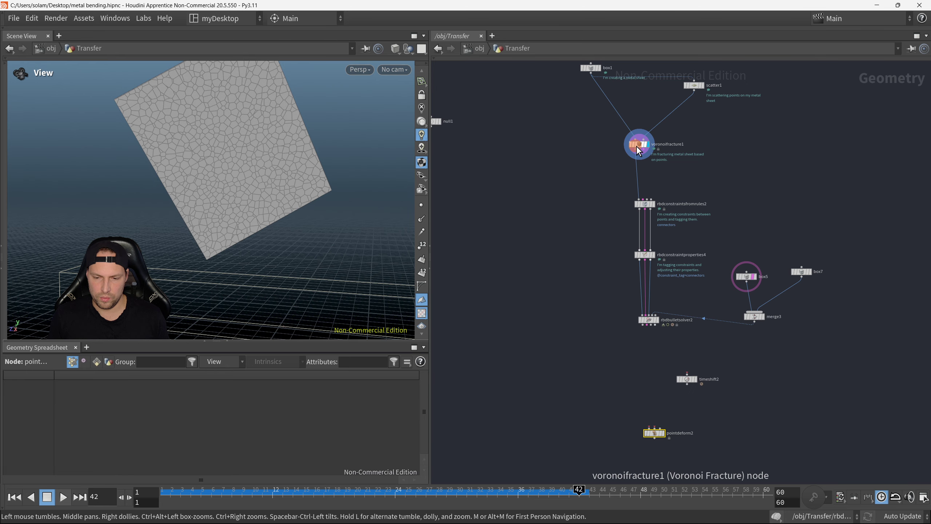
{"action": "mouse_move", "coordinate": [637, 151]}
{"action": "left_mouse_down"}
{"action": "mouse_move", "coordinate": [616, 167]}
{"action": "mouse_move", "coordinate": [632, 147]}
{"action": "left_mouse_up"}
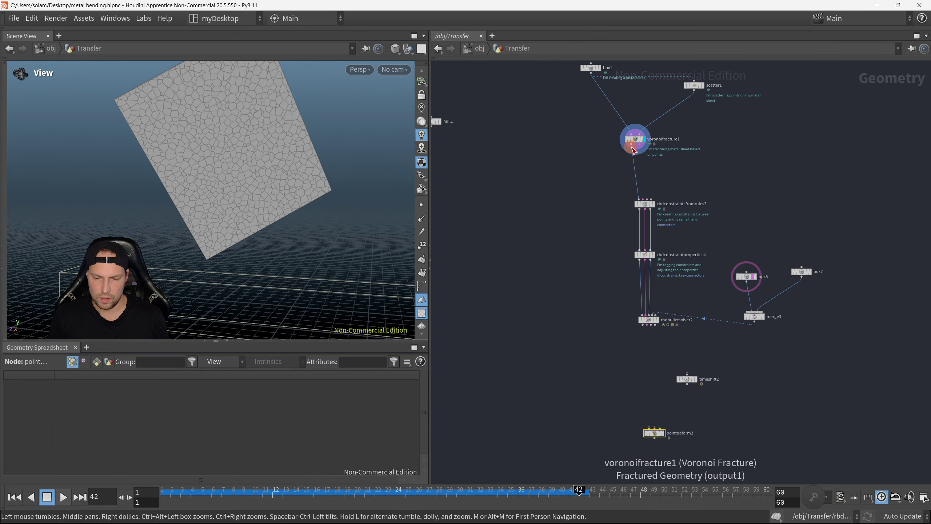
{"action": "middle_click_drag", "start_coordinate": [632, 149], "coordinate": [597, 253]}
Set box1's Axis Divisions to 40, 40, 40 and check the denser mesh on the fractured sheet
{"action": "left_click", "coordinate": [601, 178]}
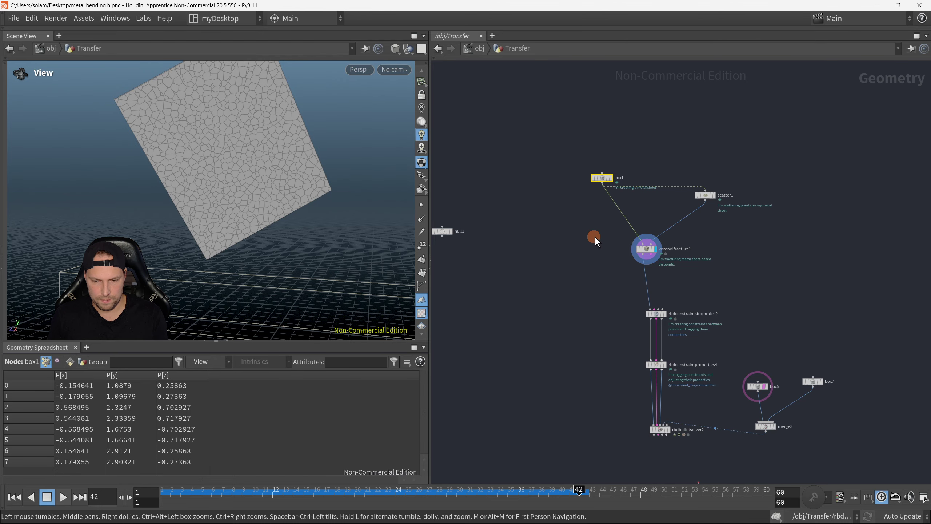
{"action": "key", "text": "p"}
{"action": "middle_click_drag", "start_coordinate": [578, 267], "coordinate": [465, 278]}
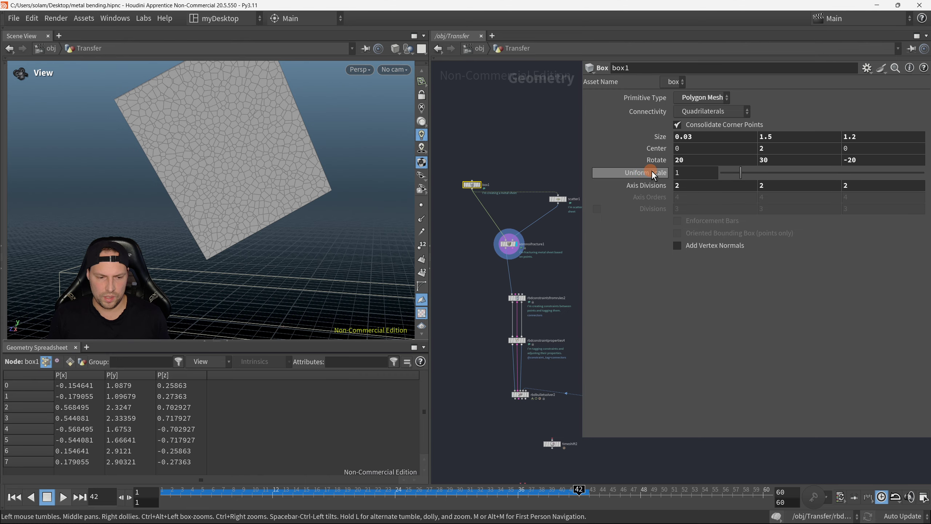
{"action": "left_click_drag", "start_coordinate": [471, 192], "coordinate": [466, 179]}
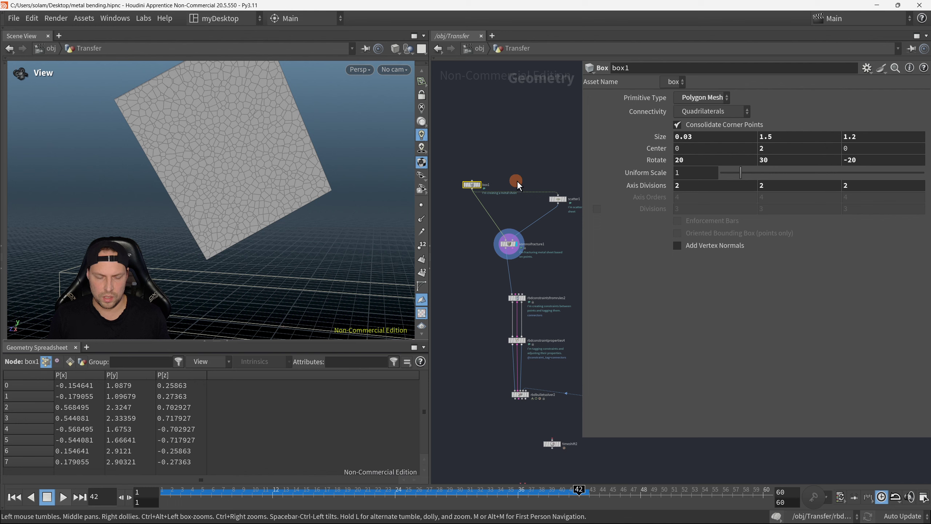
{"action": "double_click", "coordinate": [699, 193]}
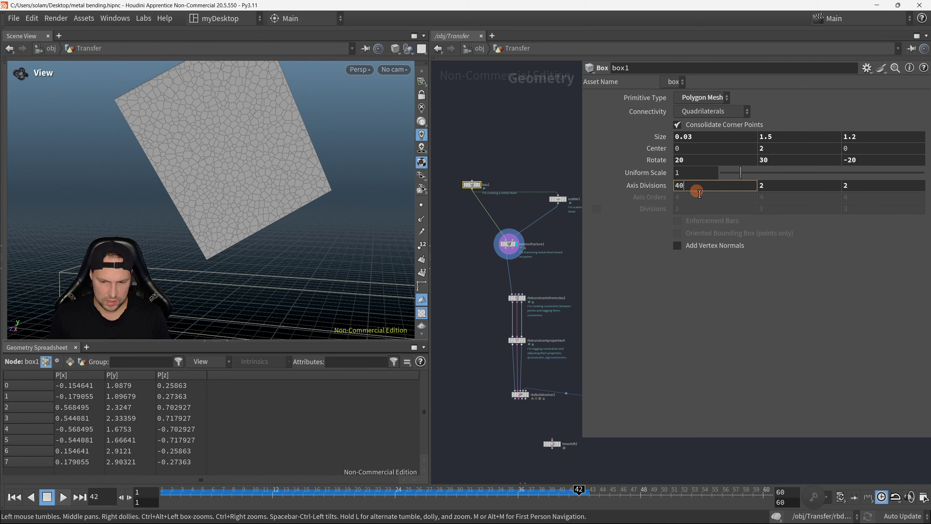
{"action": "key", "text": "Tab"}
{"action": "type", "text": "40"}
{"action": "key", "text": "Tab"}
{"action": "type", "text": "40"}
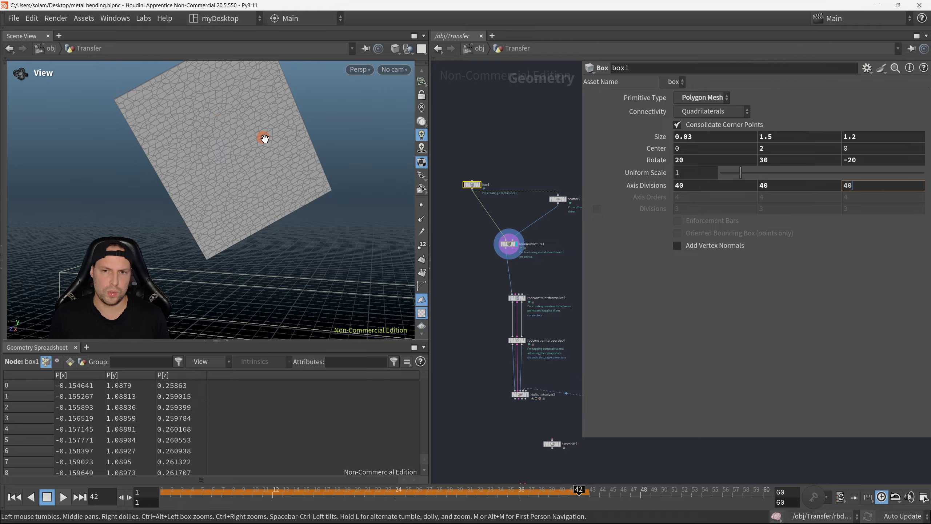
{"action": "key", "text": "Return"}
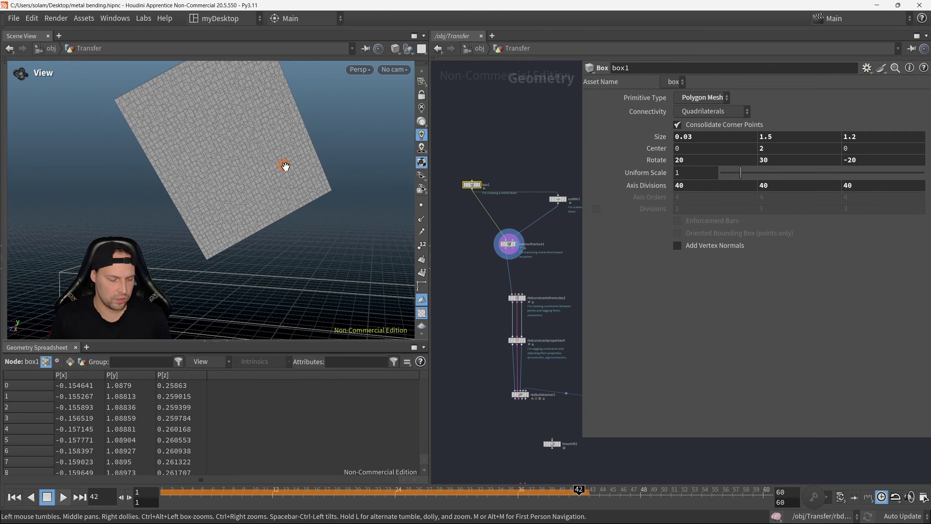
{"action": "right_click_drag", "start_coordinate": [216, 182], "coordinate": [286, 187]}
{"action": "left_click_drag", "start_coordinate": [286, 187], "coordinate": [322, 188]}
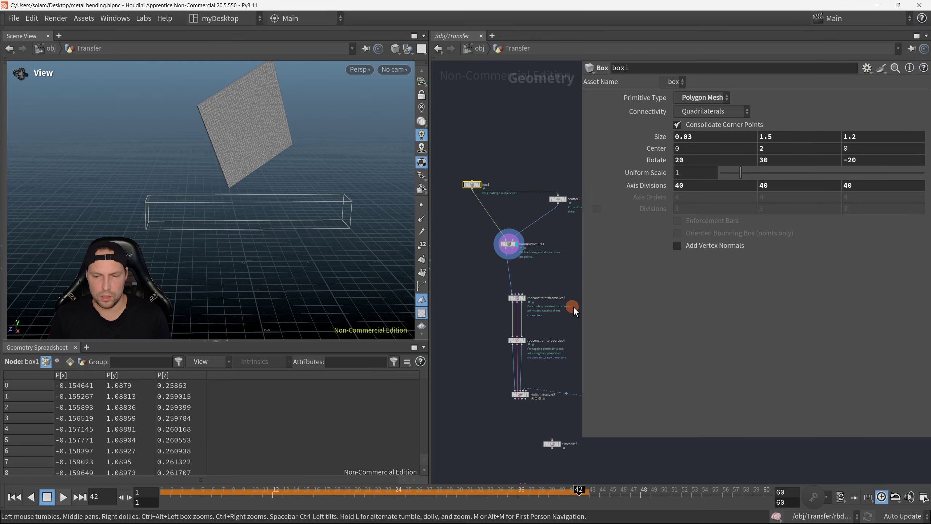
{"action": "scroll", "coordinate": [541, 256], "scroll_direction": "up", "scroll_amount": 1}
{"action": "key", "text": "p"}
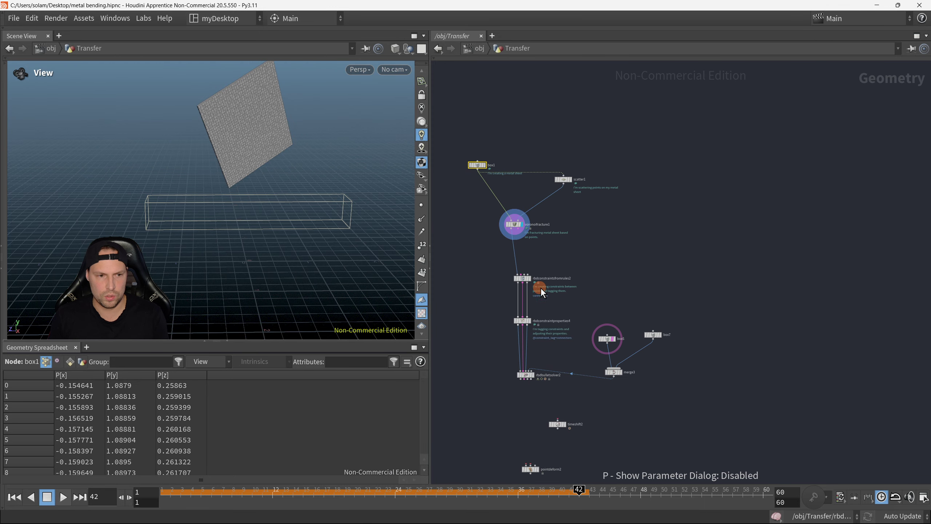
Move timeshift2 so it sits directly beneath rbdbulletsolver2
{"action": "middle_click_drag", "start_coordinate": [540, 288], "coordinate": [561, 241]}
{"action": "scroll", "coordinate": [620, 305], "scroll_direction": "up", "scroll_amount": 2}
{"action": "scroll", "coordinate": [562, 387], "scroll_direction": "up", "scroll_amount": 2}
{"action": "left_click_drag", "start_coordinate": [568, 390], "coordinate": [600, 342]}
{"action": "scroll", "coordinate": [652, 356], "scroll_direction": "down", "scroll_amount": 2}
{"action": "scroll", "coordinate": [661, 354], "scroll_direction": "up", "scroll_amount": 2}
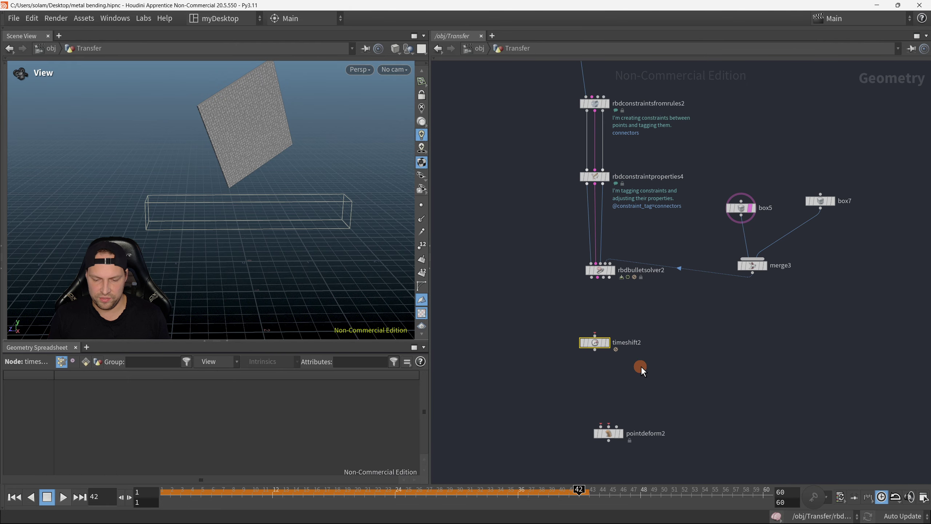
Rewind the timeline to frame 1 and remove timeshift2's Frame expression so it stays fixed at 1
{"action": "key", "text": "p"}
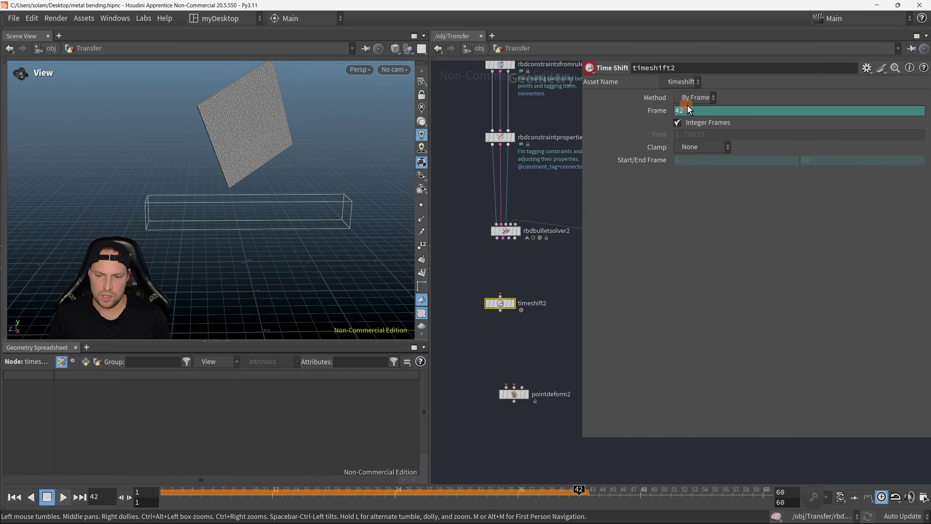
{"action": "left_click", "coordinate": [12, 499]}
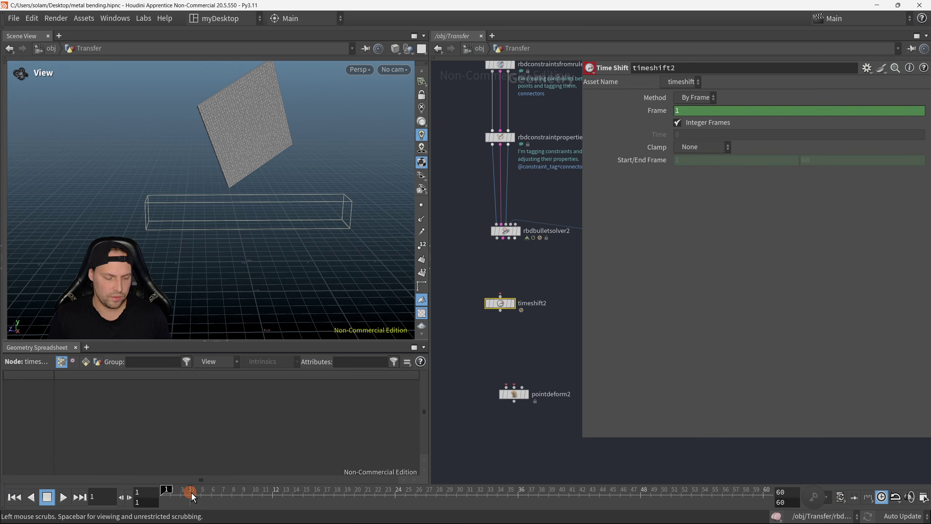
{"action": "left_click", "coordinate": [707, 112], "text": "ctrl+shift"}
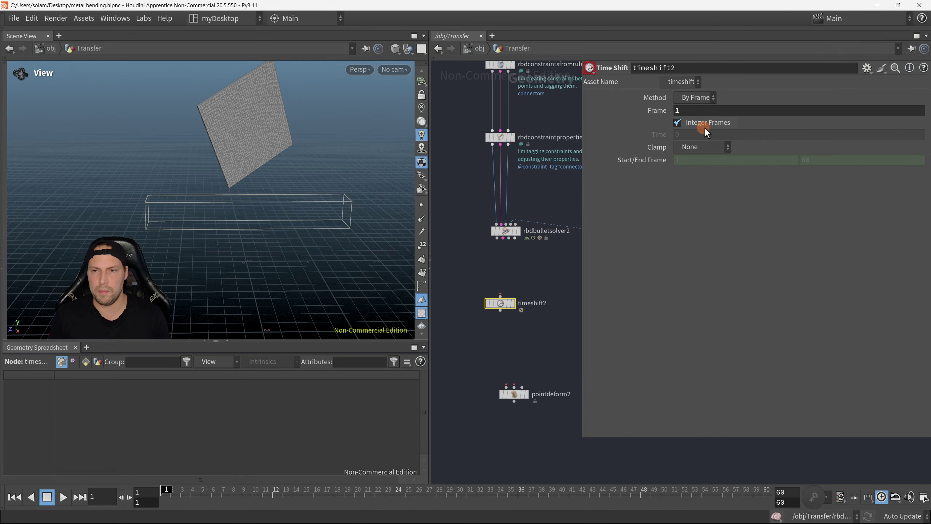
{"action": "scroll", "coordinate": [541, 320], "scroll_direction": "up", "scroll_amount": 1}
{"action": "key", "text": "p"}
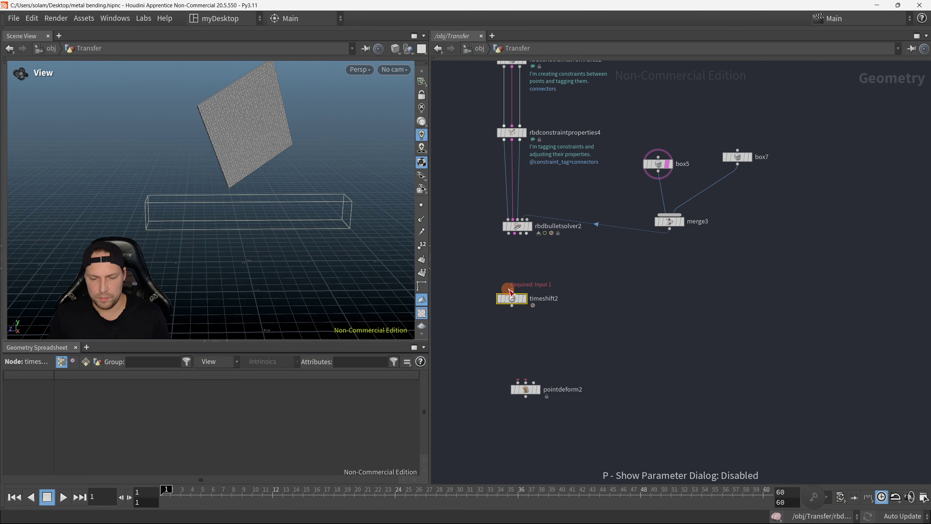
Connect rbdbulletsolver2's first output to timeshift2 and display the time-shifted geometry
{"action": "left_click_drag", "start_coordinate": [516, 273], "coordinate": [511, 294]}
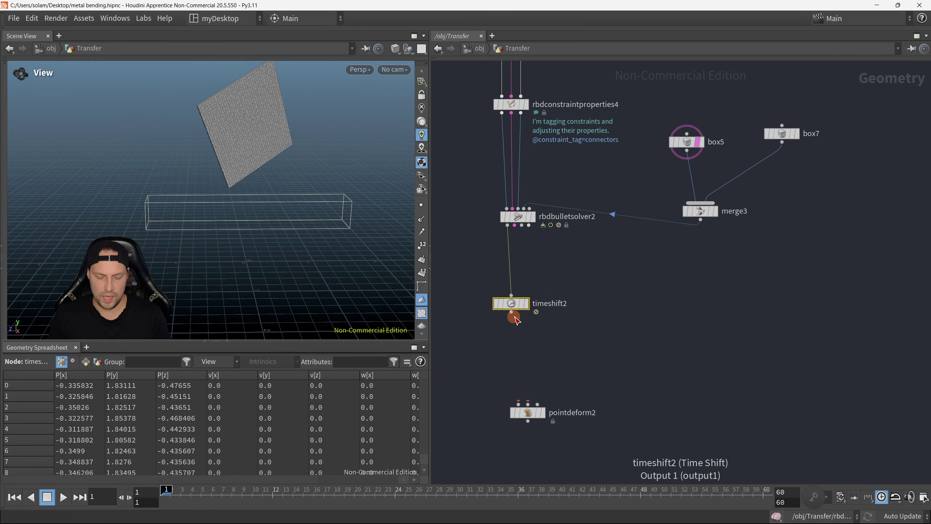
{"action": "left_click", "coordinate": [527, 304]}
{"action": "scroll", "coordinate": [587, 312], "scroll_direction": "up", "scroll_amount": 2}
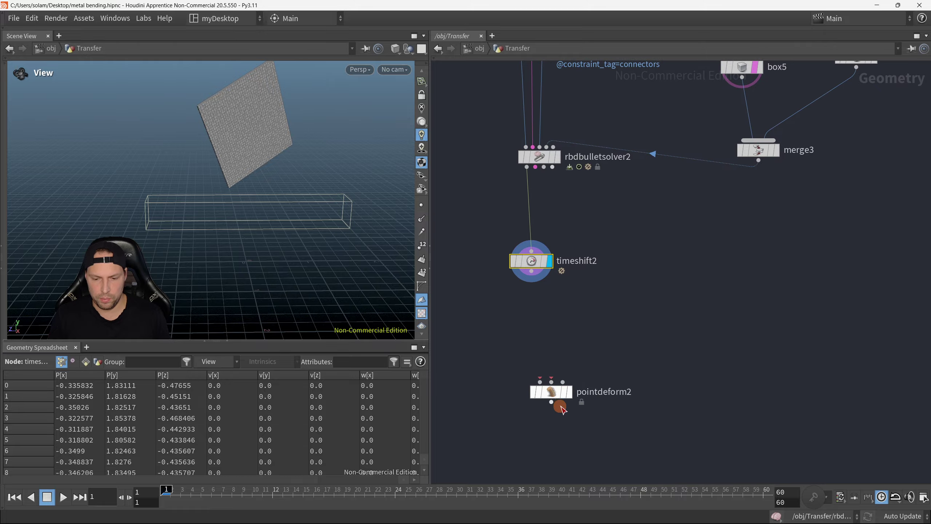
Connect timeshift2 to pointdeform2's second input and move pointdeform2 off to the right
{"action": "left_click_drag", "start_coordinate": [554, 394], "coordinate": [542, 385]}
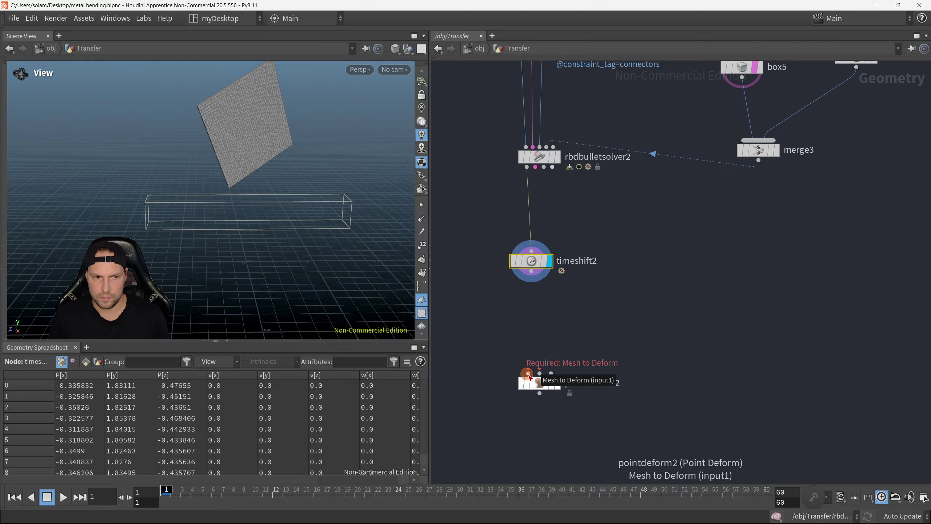
{"action": "left_click_drag", "start_coordinate": [539, 373], "coordinate": [533, 288]}
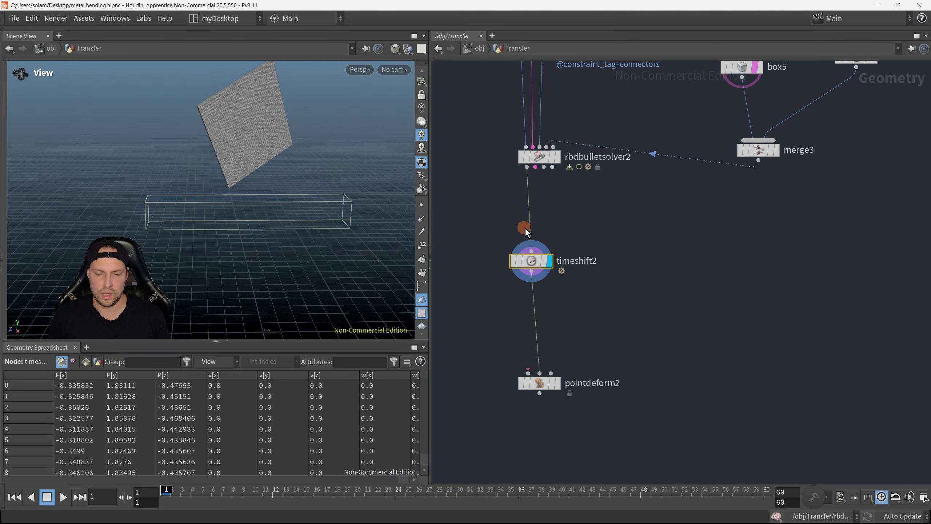
{"action": "left_click_drag", "start_coordinate": [545, 385], "coordinate": [609, 390]}
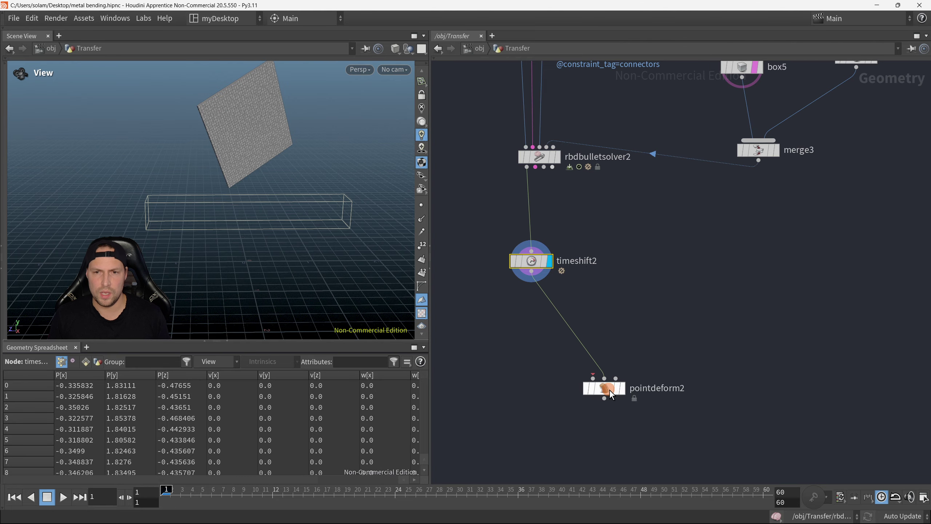
Wire rbdbulletsolver2's first output into pointdeform2's third input, routing the wire around timeshift2 through a dot
{"action": "middle_click_drag", "start_coordinate": [625, 352], "coordinate": [559, 362]}
{"action": "left_click_drag", "start_coordinate": [465, 271], "coordinate": [456, 277]}
{"action": "middle_click_drag", "start_coordinate": [565, 310], "coordinate": [634, 301]}
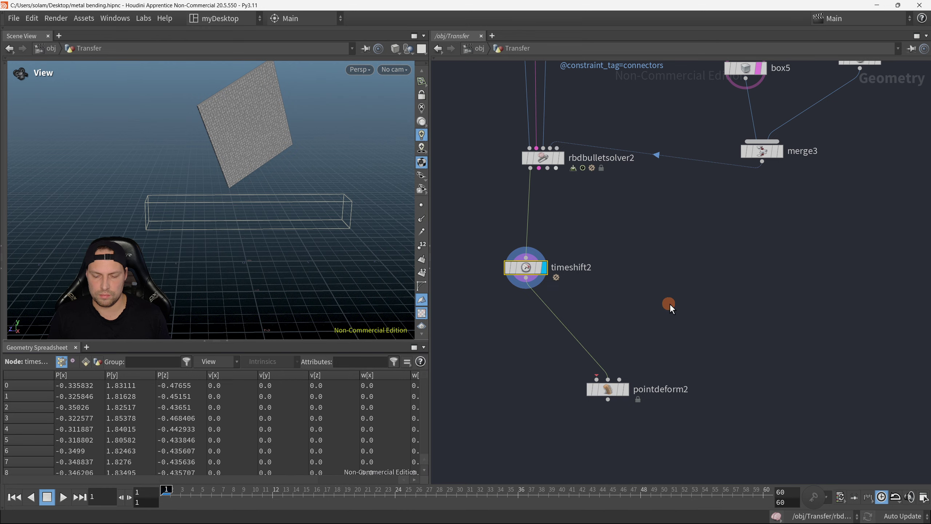
{"action": "left_click", "coordinate": [620, 380]}
{"action": "left_click", "coordinate": [657, 277], "text": "alt"}
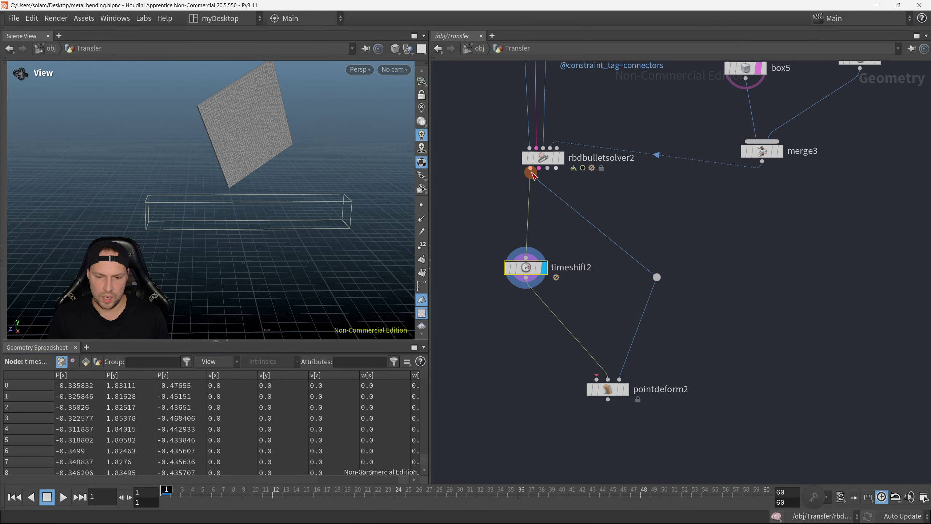
{"action": "left_click", "coordinate": [530, 172]}
{"action": "scroll", "coordinate": [580, 200], "scroll_direction": "down", "scroll_amount": 1}
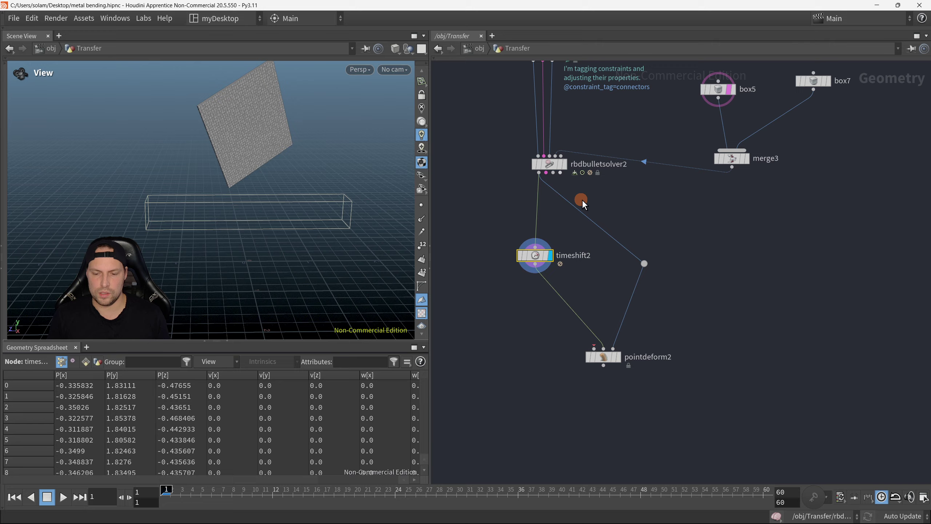
Delete the dot on the wire between rbdbulletsolver2 and pointdeform2 and add a new one beside timeshift2
{"action": "middle_click_drag", "start_coordinate": [582, 200], "coordinate": [611, 212]}
{"action": "left_click_drag", "start_coordinate": [674, 276], "coordinate": [665, 258]}
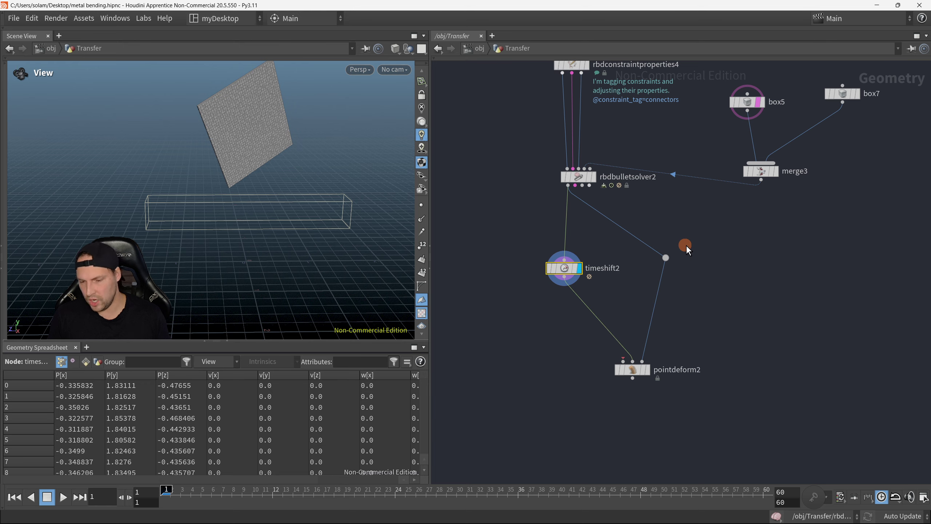
{"action": "left_click_drag", "start_coordinate": [647, 268], "coordinate": [646, 268]}
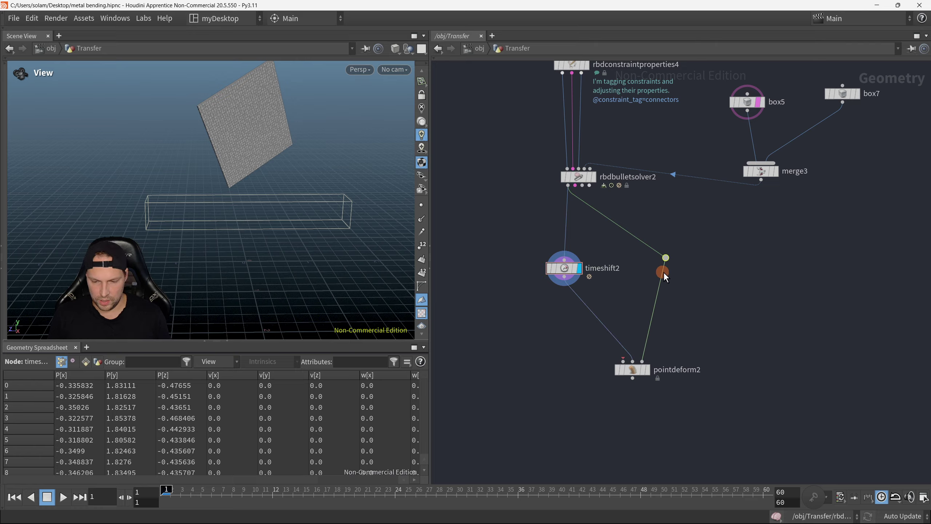
{"action": "key", "text": "Delete"}
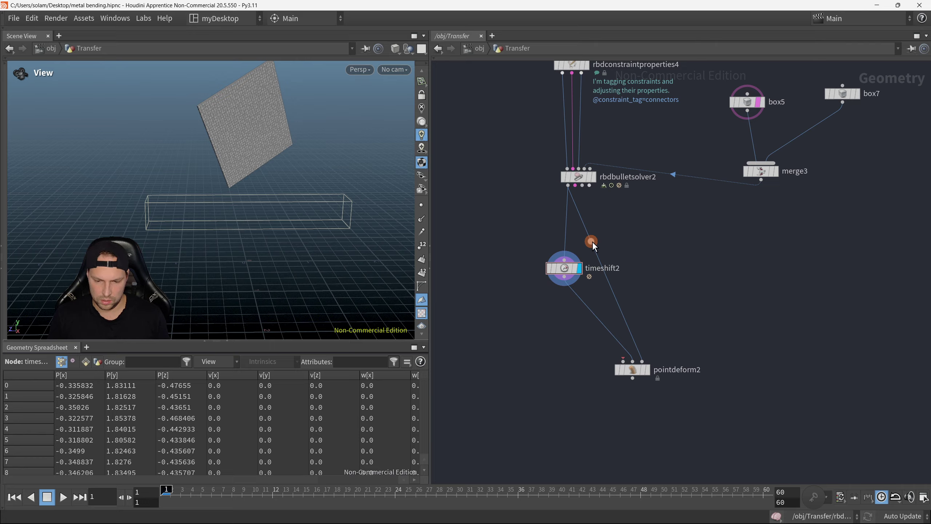
{"action": "left_click_drag", "start_coordinate": [592, 245], "coordinate": [650, 259]}
{"action": "scroll", "coordinate": [703, 258], "scroll_direction": "down", "scroll_amount": 1}
{"action": "middle_click_drag", "start_coordinate": [705, 259], "coordinate": [693, 322]}
Toggle the network wiring style between Rounded and Straight, finishing on Straight
{"action": "key", "text": "shift+s"}
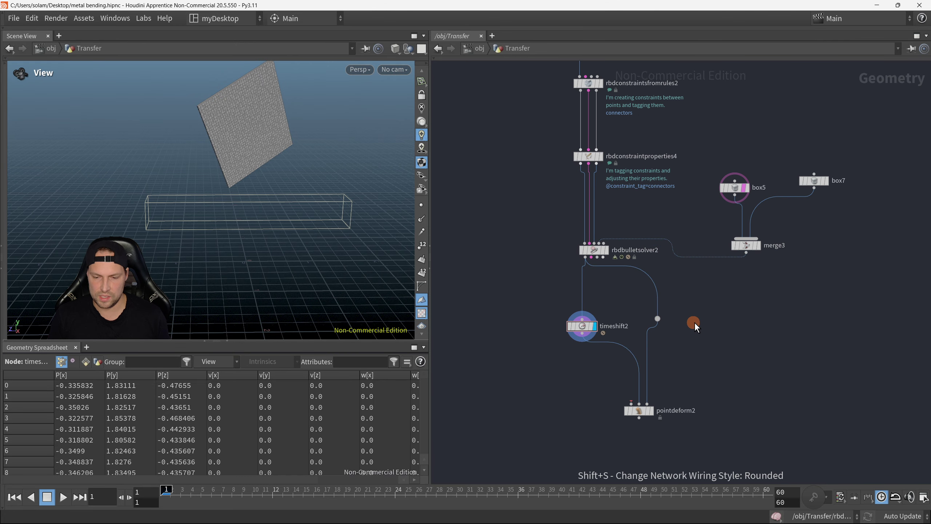
{"action": "scroll", "coordinate": [693, 320], "scroll_direction": "down", "scroll_amount": 3}
{"action": "scroll", "coordinate": [692, 320], "scroll_direction": "up", "scroll_amount": 4}
{"action": "key", "text": "shift+s"}
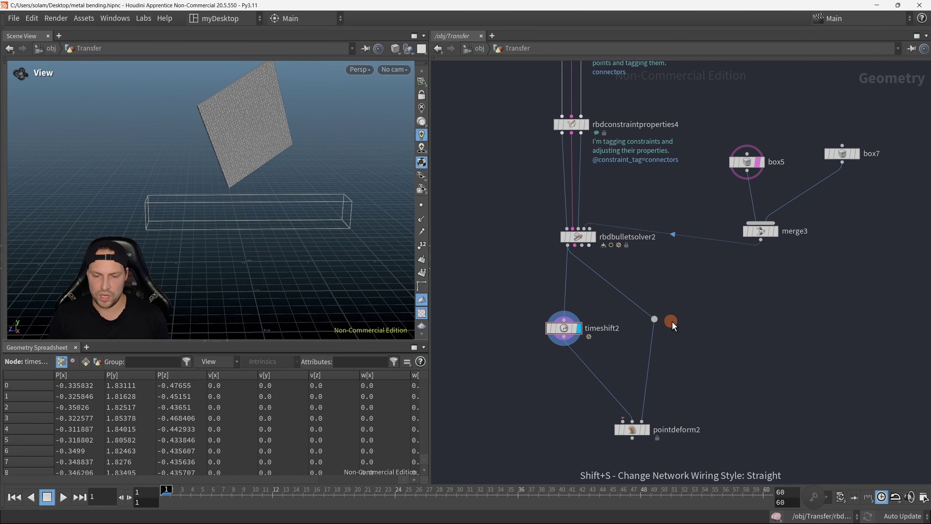
{"action": "key", "text": "shift+s"}
{"action": "scroll", "coordinate": [647, 320], "scroll_direction": "up", "scroll_amount": 2}
{"action": "key", "text": "shift+s"}
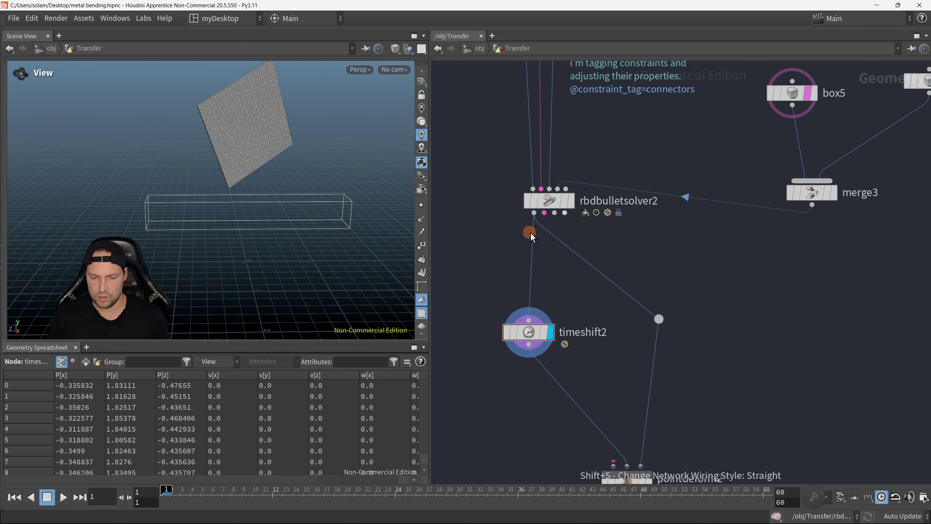
{"action": "key", "text": "shift+s"}
{"action": "key", "text": "shift+s"}
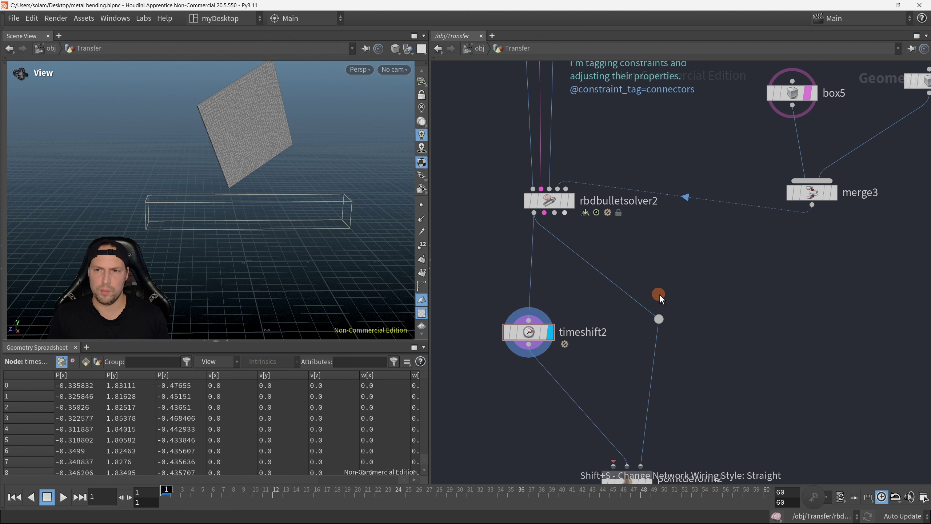
Move pointdeform2 down so it sits below timeshift2 and slightly to its left
{"action": "scroll", "coordinate": [659, 294], "scroll_direction": "down", "scroll_amount": 3}
{"action": "scroll", "coordinate": [657, 299], "scroll_direction": "up", "scroll_amount": 2}
{"action": "scroll", "coordinate": [682, 324], "scroll_direction": "up", "scroll_amount": 1}
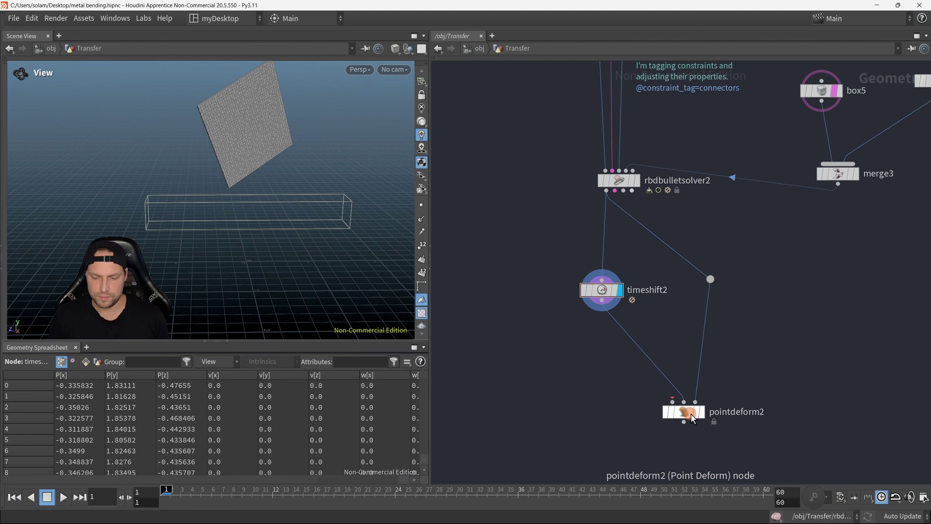
{"action": "left_click_drag", "start_coordinate": [681, 411], "coordinate": [636, 434]}
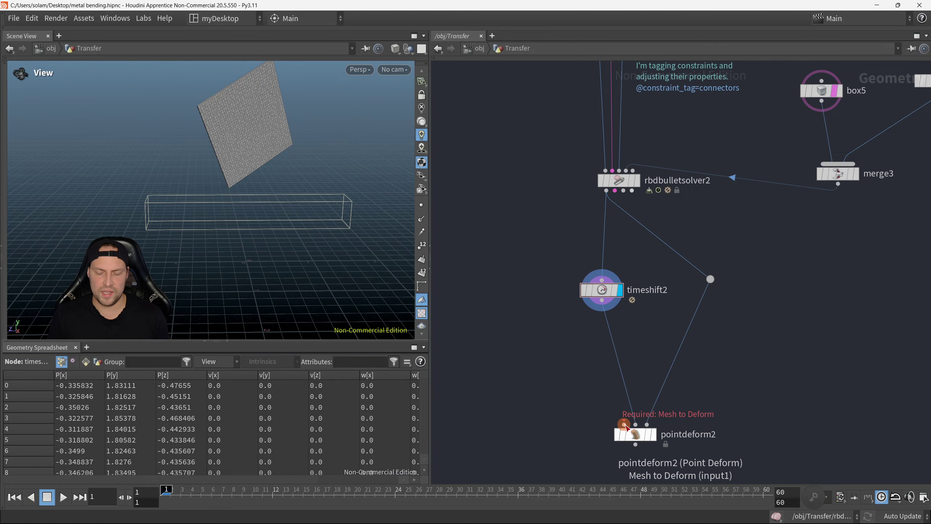
{"action": "scroll", "coordinate": [626, 427], "scroll_direction": "down", "scroll_amount": 3}
{"action": "left_click_drag", "start_coordinate": [626, 434], "coordinate": [593, 443]}
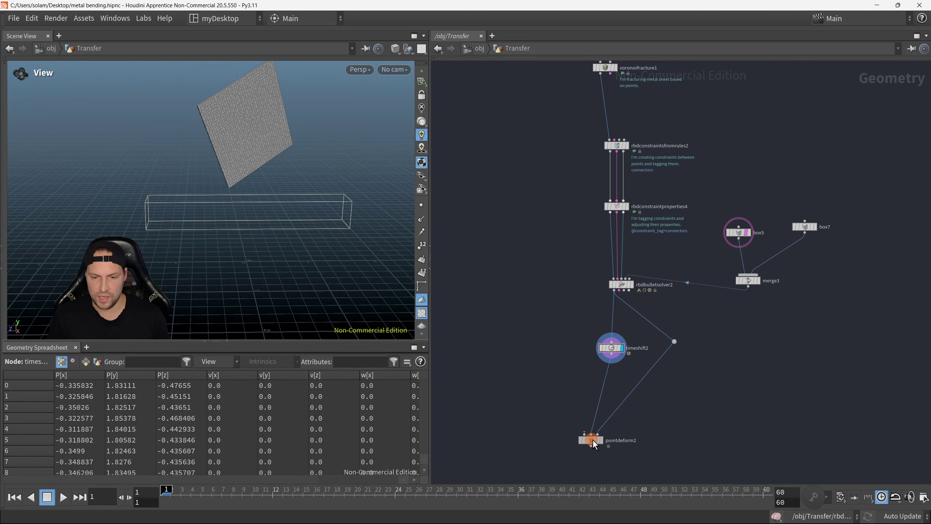
Display the original metal-sheet box node from the start of the network and inspect it in the viewport
{"action": "middle_click_drag", "start_coordinate": [646, 395], "coordinate": [703, 393]}
{"action": "scroll", "coordinate": [702, 394], "scroll_direction": "down", "scroll_amount": 2}
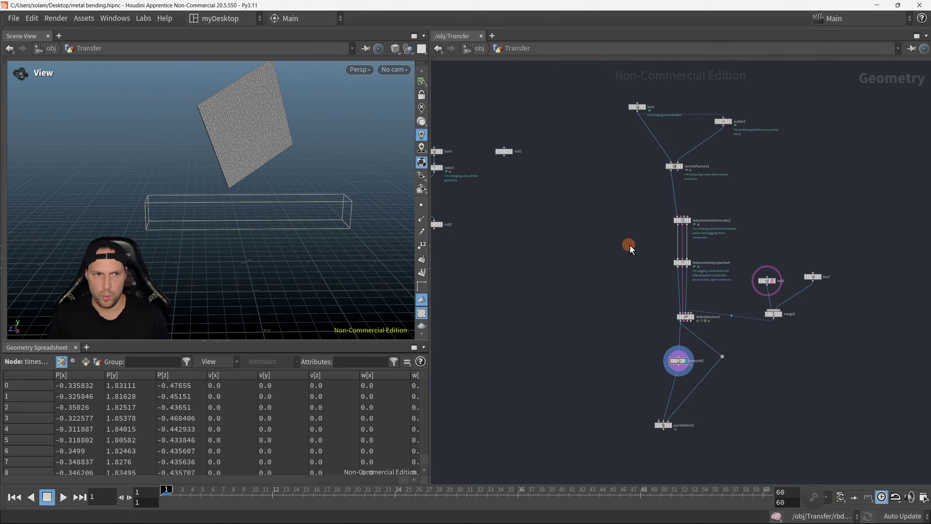
{"action": "scroll", "coordinate": [622, 223], "scroll_direction": "up", "scroll_amount": 1}
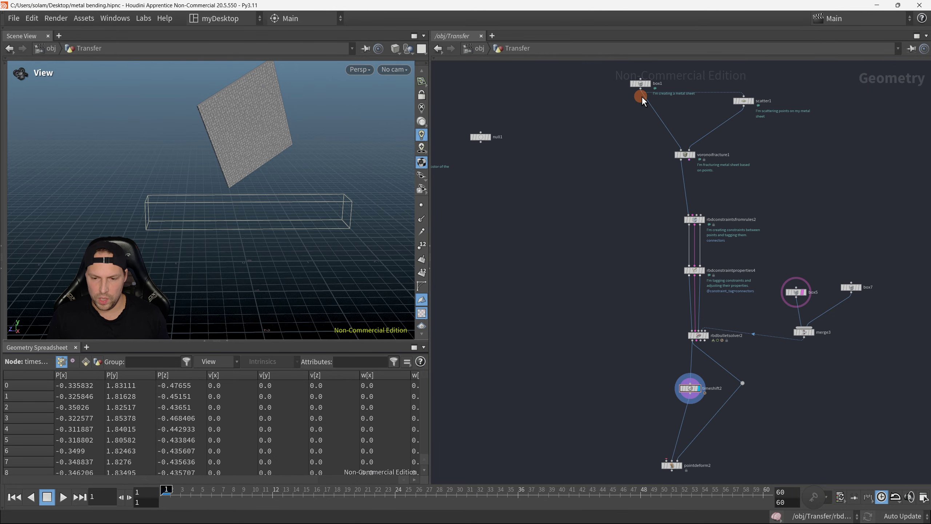
{"action": "middle_click_drag", "start_coordinate": [618, 212], "coordinate": [606, 177]}
{"action": "scroll", "coordinate": [612, 179], "scroll_direction": "down", "scroll_amount": 1}
{"action": "left_click_drag", "start_coordinate": [630, 92], "coordinate": [605, 95]}
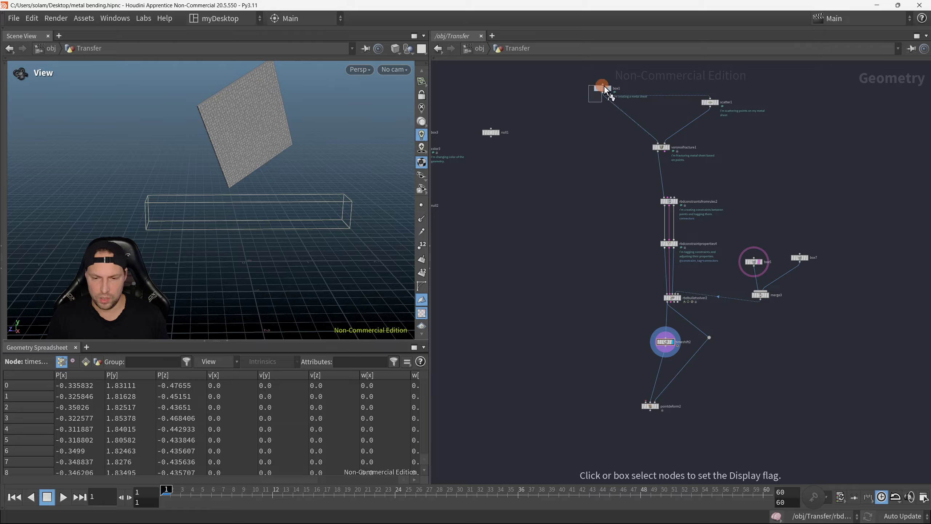
{"action": "left_click", "coordinate": [601, 88]}
{"action": "left_click_drag", "start_coordinate": [264, 162], "coordinate": [268, 107]}
{"action": "left_click_drag", "start_coordinate": [293, 167], "coordinate": [281, 208]}
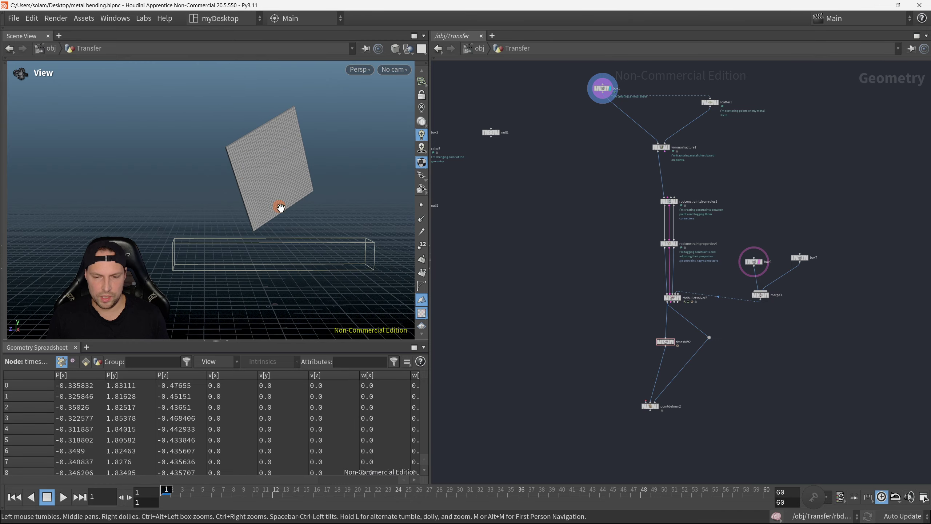
Connect the metal-sheet box to pointdeform2's first input, display pointdeform2 and return to the first frame
{"action": "left_click_drag", "start_coordinate": [601, 99], "coordinate": [645, 403]}
{"action": "scroll", "coordinate": [623, 385], "scroll_direction": "up", "scroll_amount": 5}
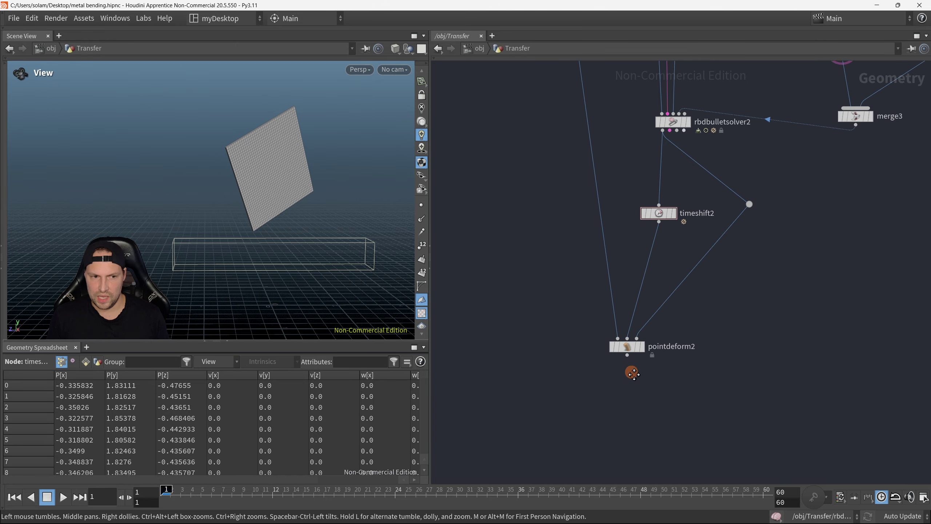
{"action": "left_click_drag", "start_coordinate": [541, 310], "coordinate": [675, 343]}
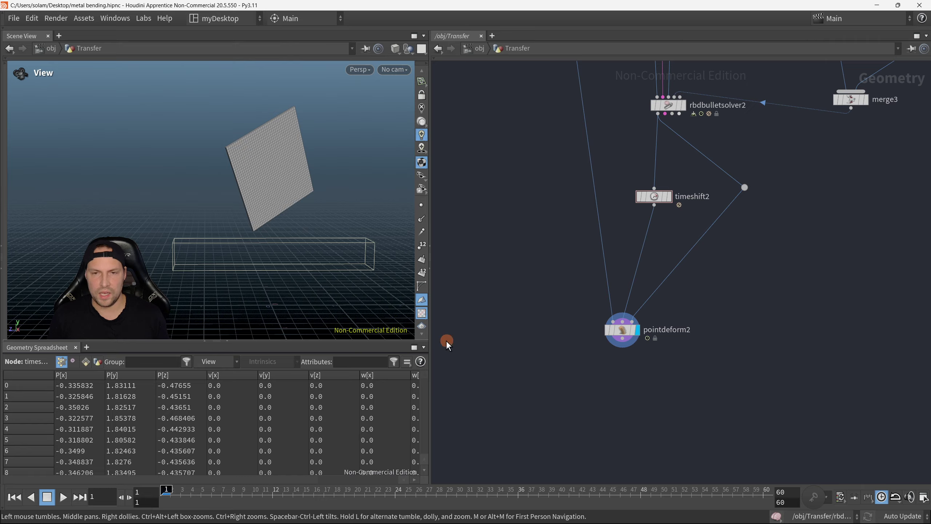
{"action": "left_click", "coordinate": [13, 493]}
Inspect the point-deformed sheet from several angles and switch the viewport to wireframe
{"action": "scroll", "coordinate": [322, 210], "scroll_direction": "down", "scroll_amount": 4}
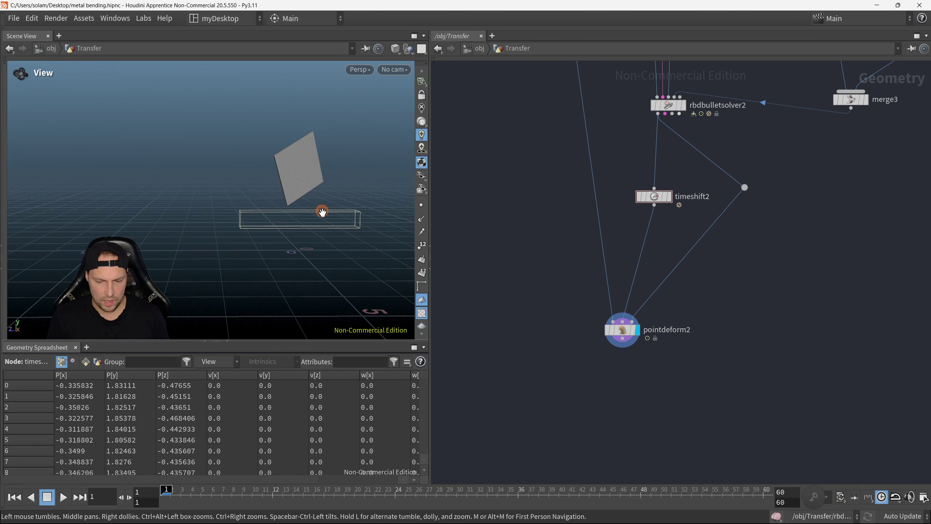
{"action": "left_click_drag", "start_coordinate": [290, 234], "coordinate": [284, 253]}
{"action": "left_click_drag", "start_coordinate": [305, 286], "coordinate": [204, 235]}
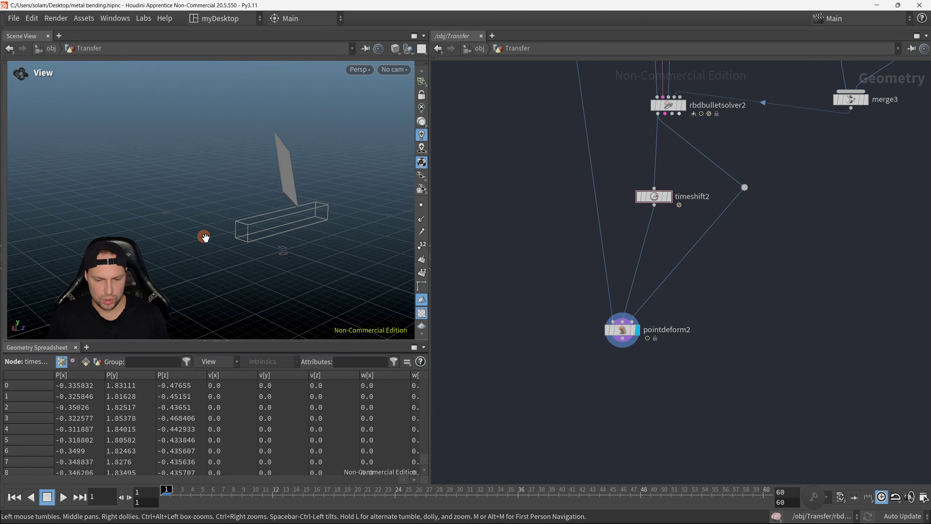
{"action": "middle_click_drag", "start_coordinate": [742, 286], "coordinate": [651, 310]}
{"action": "scroll", "coordinate": [687, 302], "scroll_direction": "down", "scroll_amount": 1}
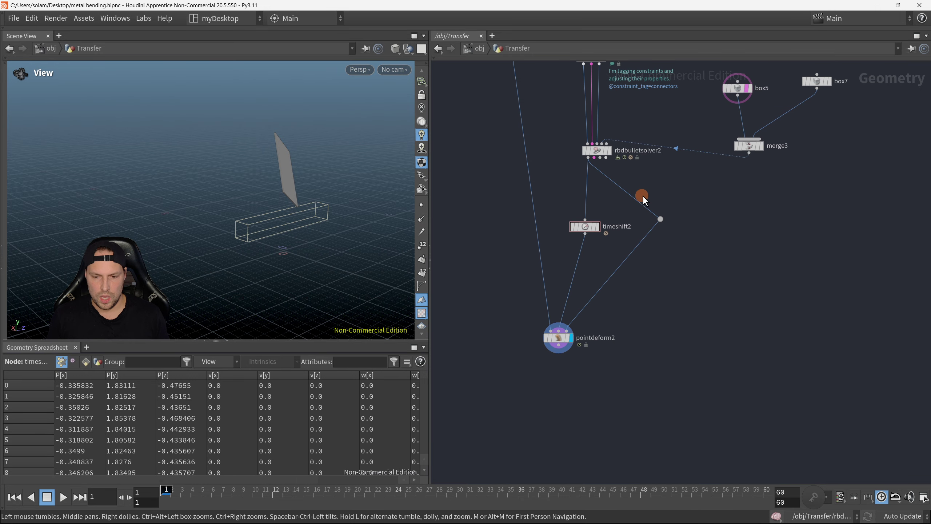
{"action": "key", "text": "w"}
{"action": "mouse_move", "coordinate": [337, 297]}
{"action": "left_mouse_down"}
{"action": "mouse_move", "coordinate": [304, 272]}
{"action": "mouse_move", "coordinate": [316, 257]}
{"action": "left_mouse_up"}
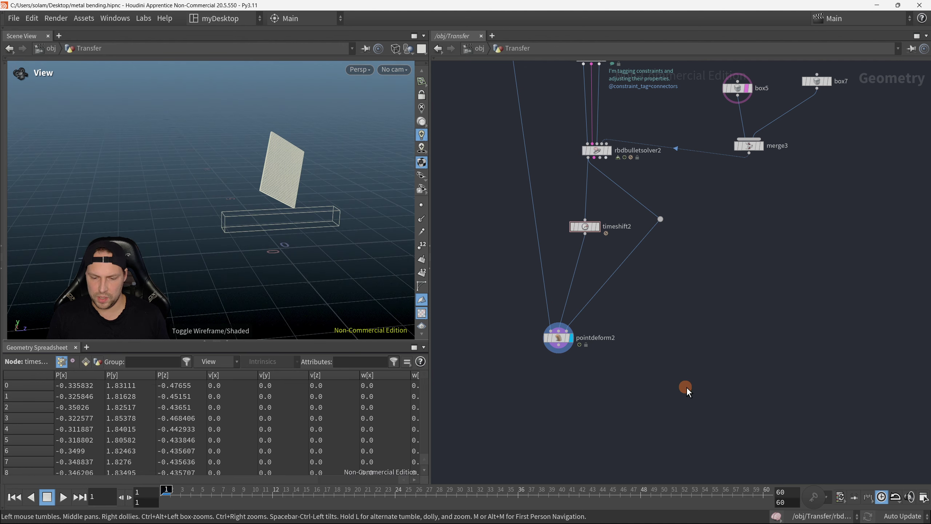
Add a Merge node below pointdeform2 and connect pointdeform2's output to it
{"action": "middle_click_drag", "start_coordinate": [647, 413], "coordinate": [647, 378]}
{"action": "key", "text": "Tab"}
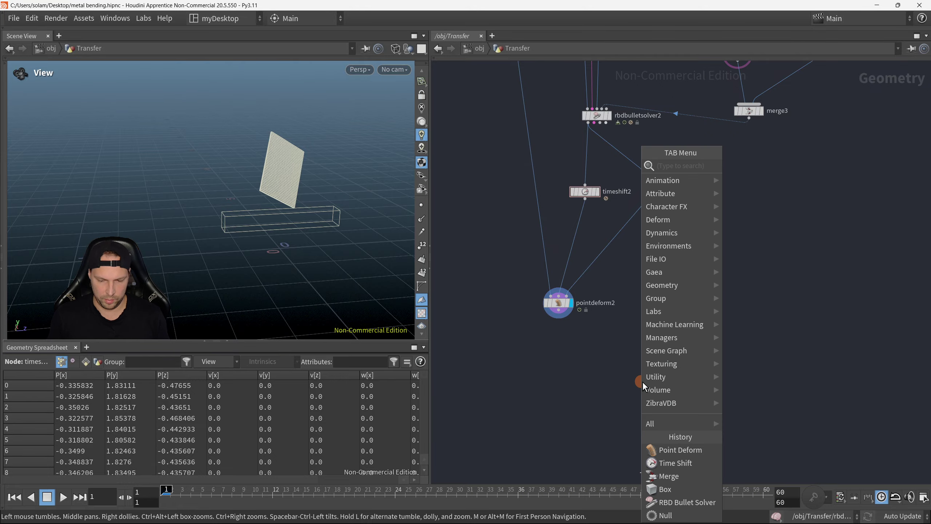
{"action": "type", "text": "merge"}
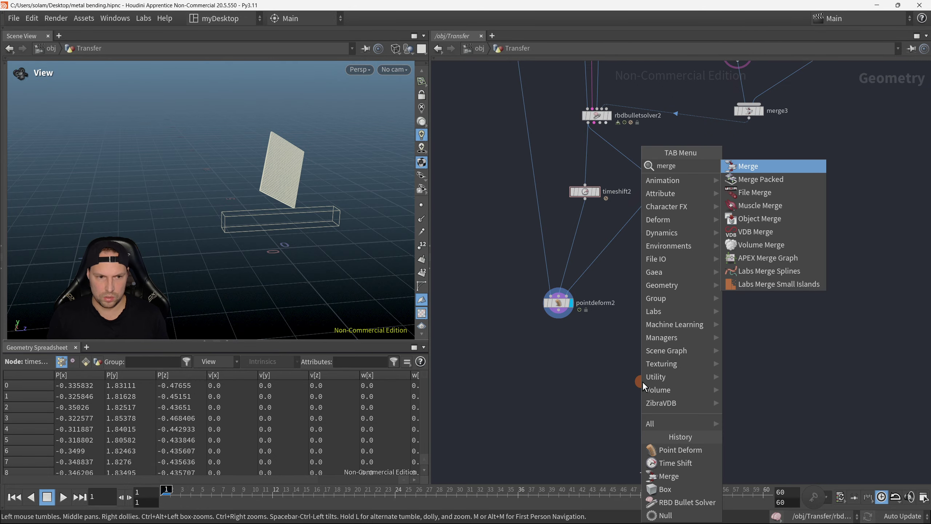
{"action": "key", "text": "Return"}
{"action": "left_click", "coordinate": [641, 381]}
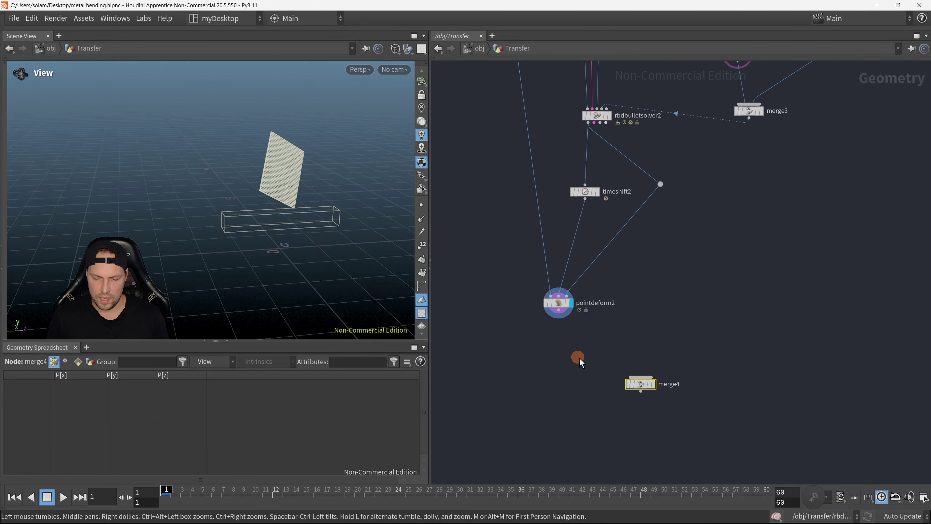
{"action": "left_click_drag", "start_coordinate": [559, 315], "coordinate": [640, 377]}
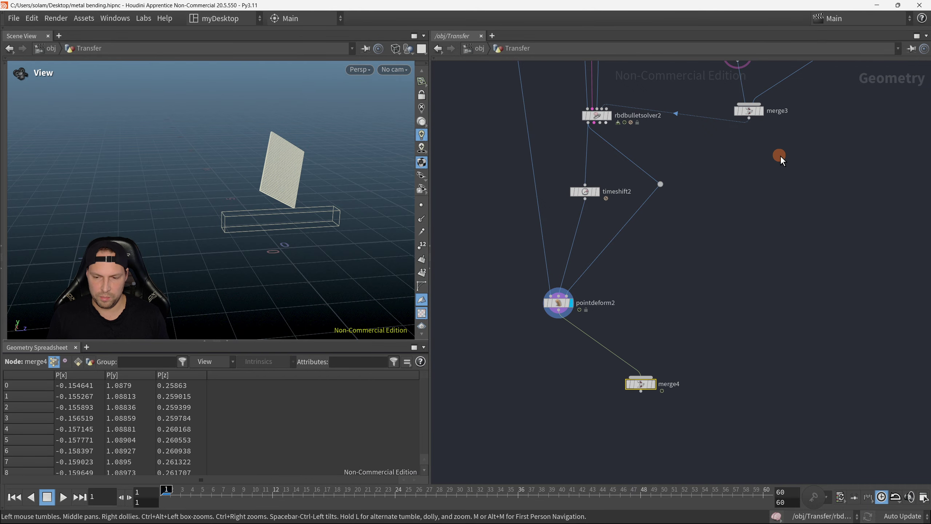
Turn off box5's template display and display rbdbulletsolver2's output
{"action": "middle_click_drag", "start_coordinate": [752, 122], "coordinate": [767, 180]}
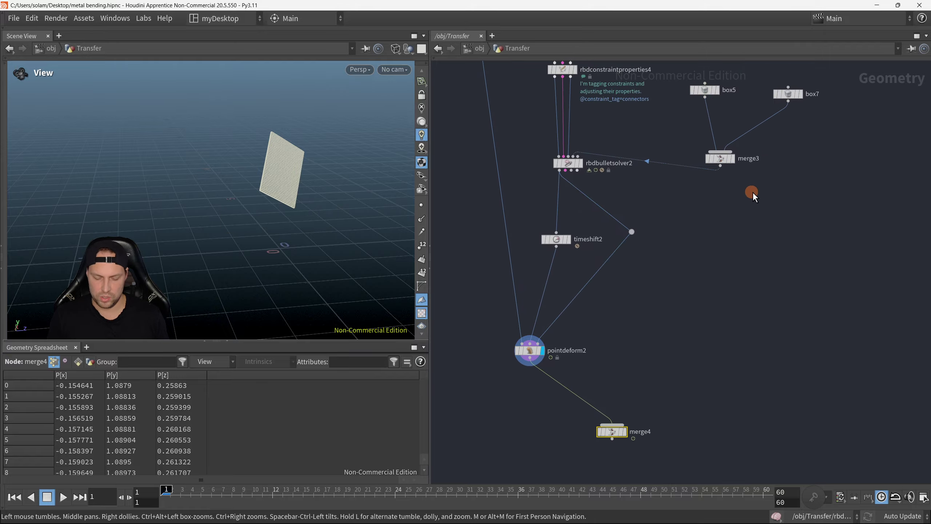
{"action": "left_click", "coordinate": [732, 158]}
{"action": "left_click", "coordinate": [580, 163]}
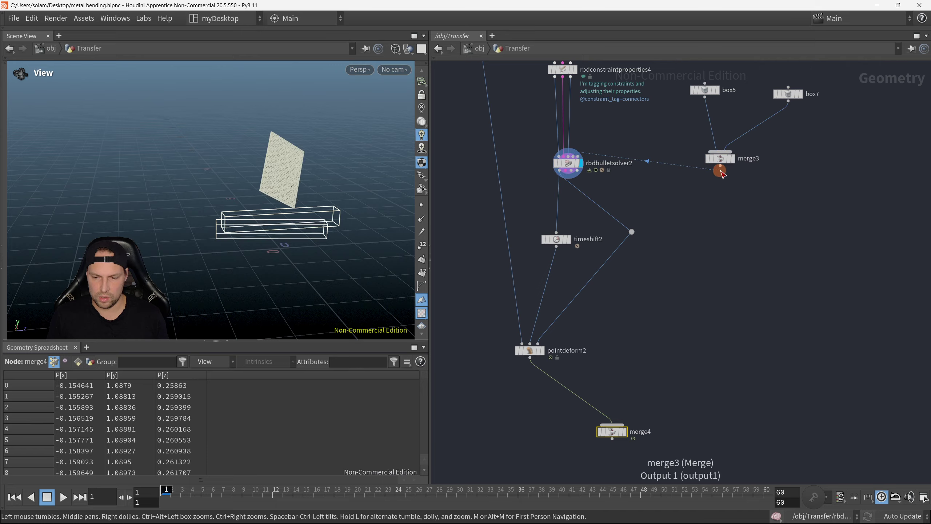
Connect merge3's output to merge4 and display merge4 in shaded view
{"action": "left_click_drag", "start_coordinate": [721, 169], "coordinate": [612, 425]}
{"action": "left_click", "coordinate": [612, 431]}
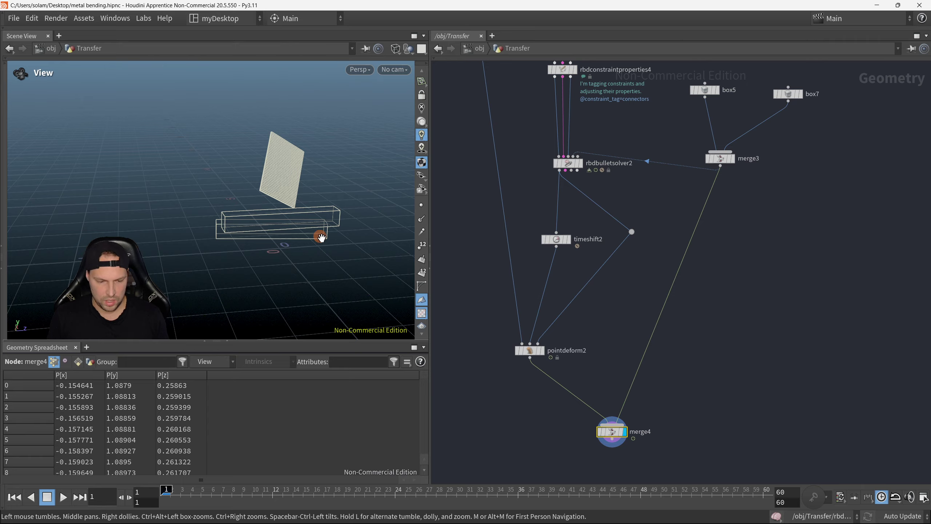
{"action": "key", "text": "w"}
{"action": "mouse_move", "coordinate": [315, 223]}
{"action": "left_mouse_down"}
{"action": "mouse_move", "coordinate": [327, 219]}
{"action": "mouse_move", "coordinate": [273, 204]}
{"action": "mouse_move", "coordinate": [414, 204]}
{"action": "mouse_move", "coordinate": [307, 223]}
{"action": "mouse_move", "coordinate": [412, 232]}
{"action": "mouse_move", "coordinate": [337, 215]}
{"action": "left_mouse_up"}
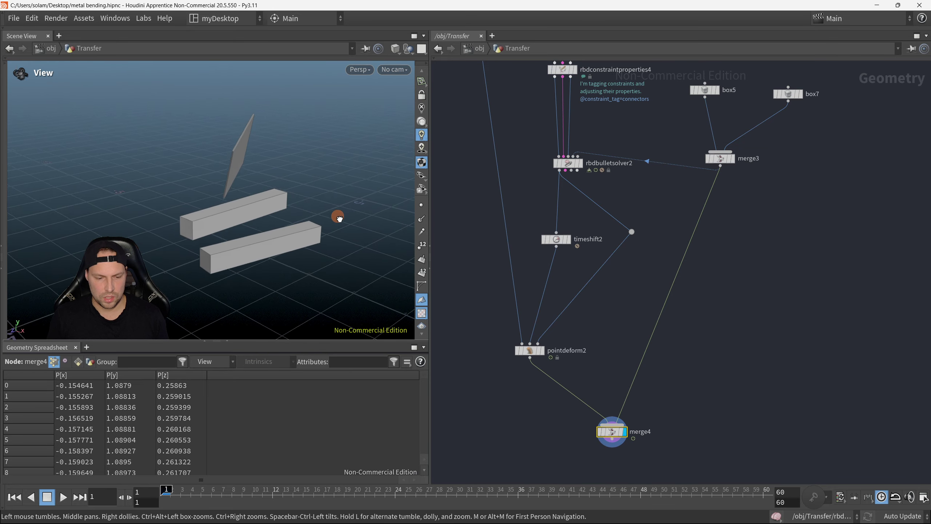
Play the simulation from frame 1 to examine how the deformed sheet bends over the two collision boxes
{"action": "middle_click_drag", "start_coordinate": [704, 388], "coordinate": [714, 329]}
{"action": "scroll", "coordinate": [538, 395], "scroll_direction": "down", "scroll_amount": 2}
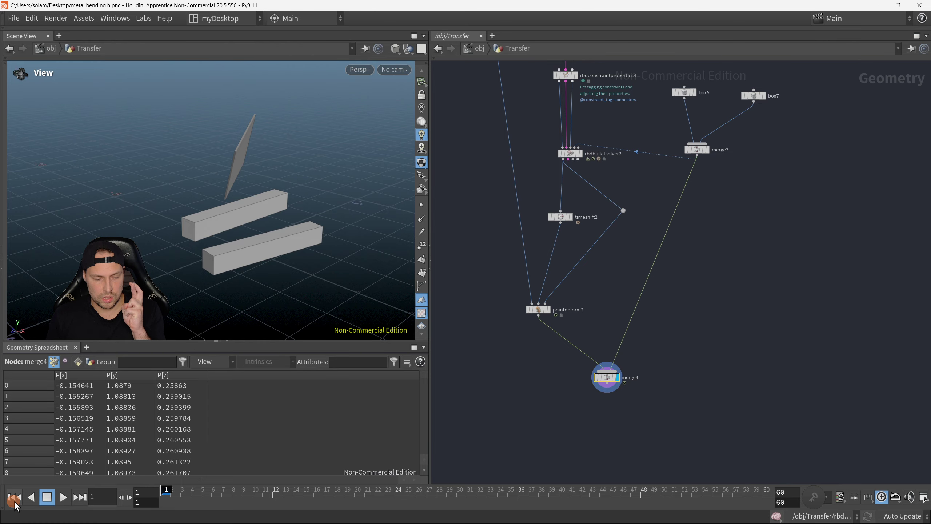
{"action": "left_click", "coordinate": [50, 499]}
{"action": "left_click", "coordinate": [64, 498]}
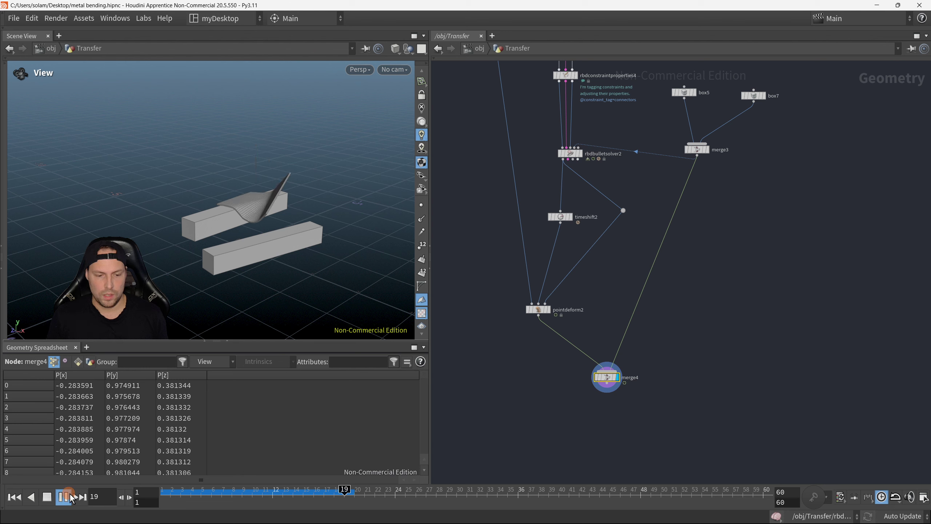
{"action": "left_click", "coordinate": [69, 493]}
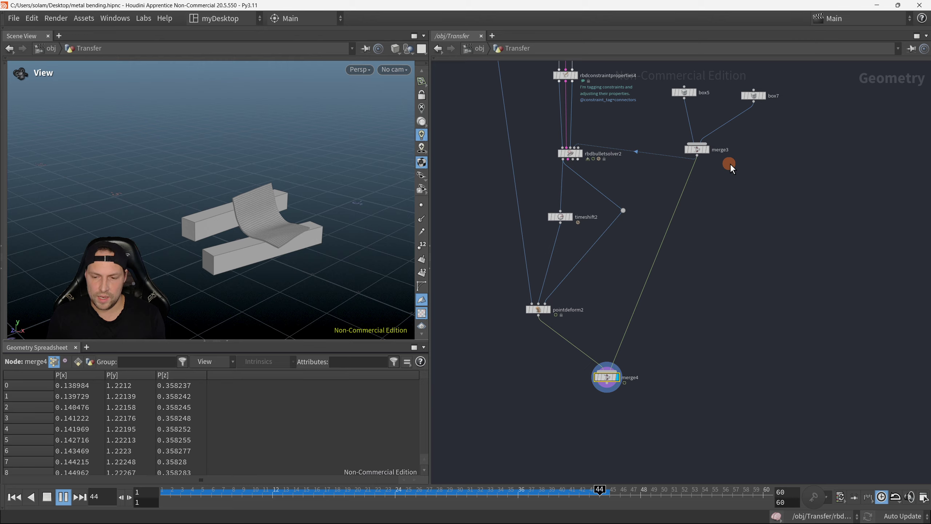
{"action": "scroll", "coordinate": [734, 229], "scroll_direction": "up", "scroll_amount": 3}
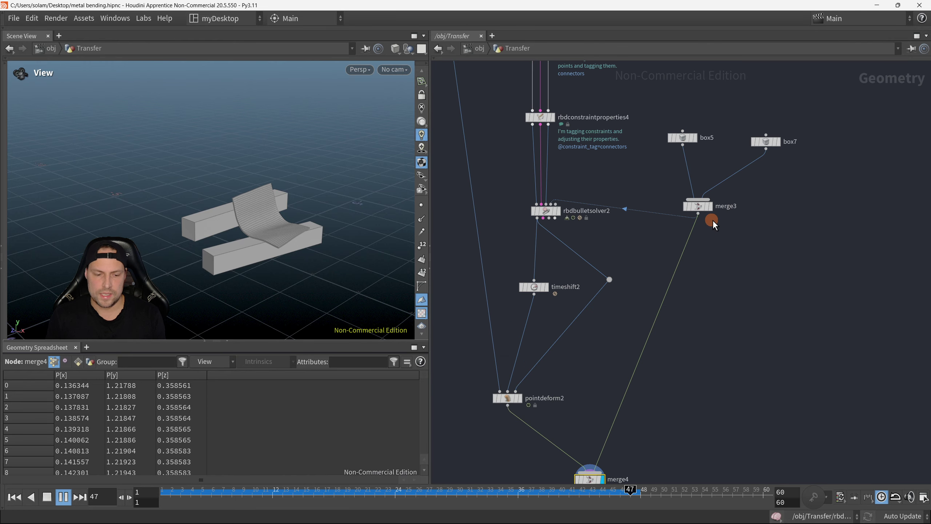
Examine the bending sheet from a closer angle during playback, and stop the playback back at frame 1
{"action": "scroll", "coordinate": [713, 219], "scroll_direction": "down", "scroll_amount": 1}
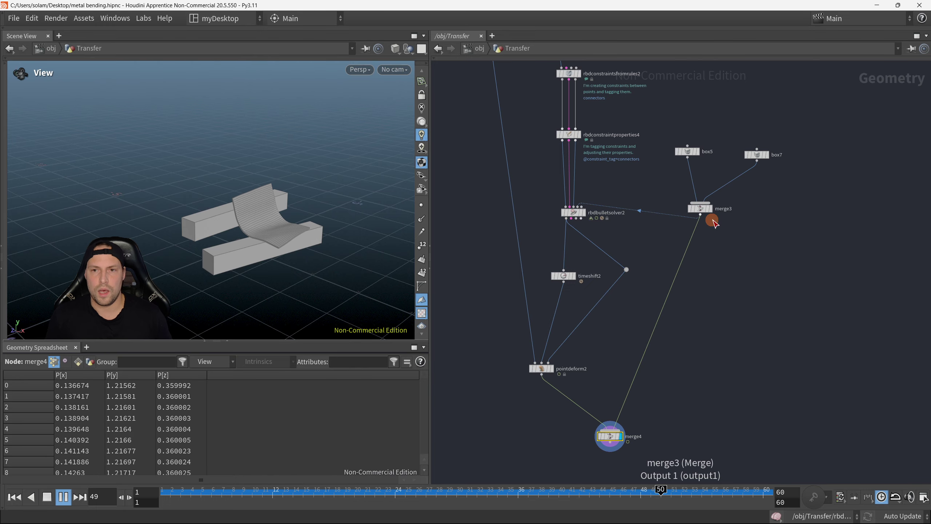
{"action": "scroll", "coordinate": [337, 225], "scroll_direction": "up", "scroll_amount": 5}
{"action": "left_click_drag", "start_coordinate": [346, 217], "coordinate": [305, 229]}
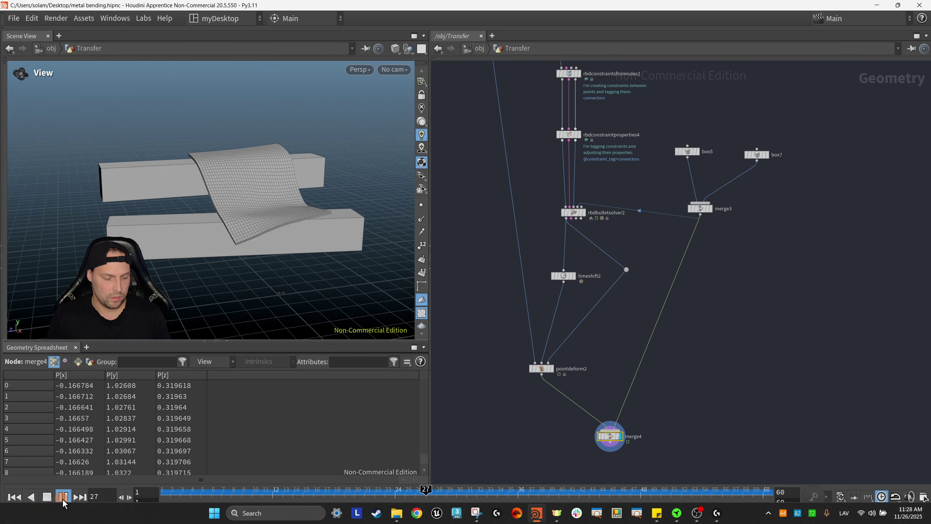
{"action": "left_click", "coordinate": [47, 497]}
{"action": "left_click", "coordinate": [14, 496]}
{"action": "left_click_drag", "start_coordinate": [235, 198], "coordinate": [254, 235]}
{"action": "scroll", "coordinate": [753, 220], "scroll_direction": "down", "scroll_amount": 4}
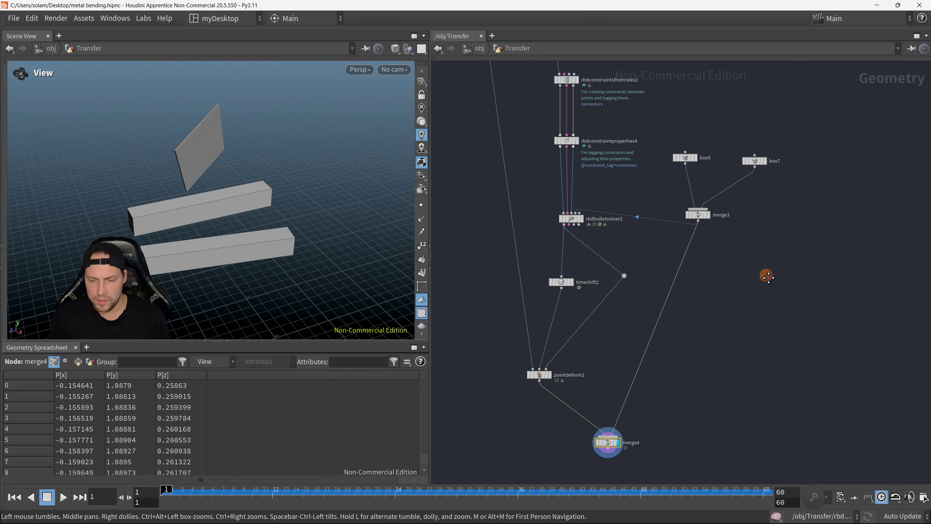
Create the missing break_treshold parameter on rbdbulletsolver2 from the VEX snippet in its constraint break thresholds
{"action": "middle_click_drag", "start_coordinate": [729, 279], "coordinate": [732, 267]}
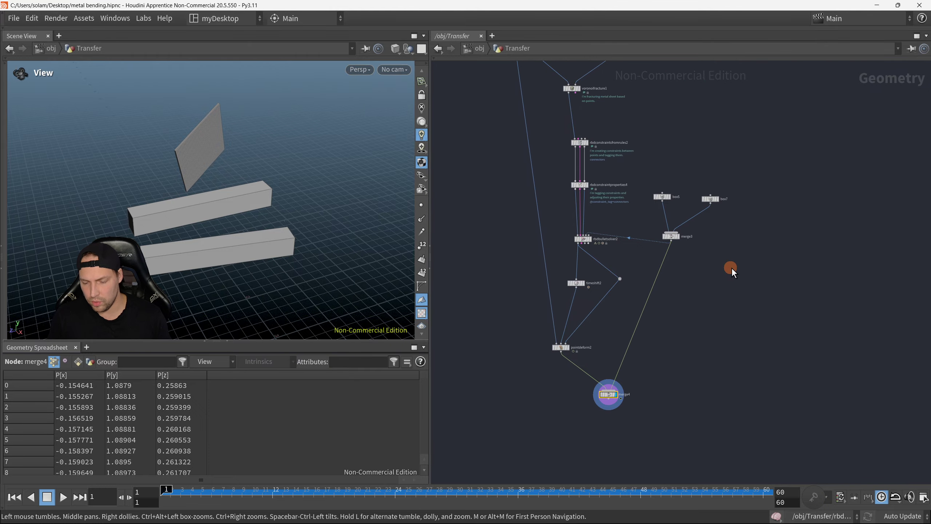
{"action": "scroll", "coordinate": [697, 286], "scroll_direction": "up", "scroll_amount": 3}
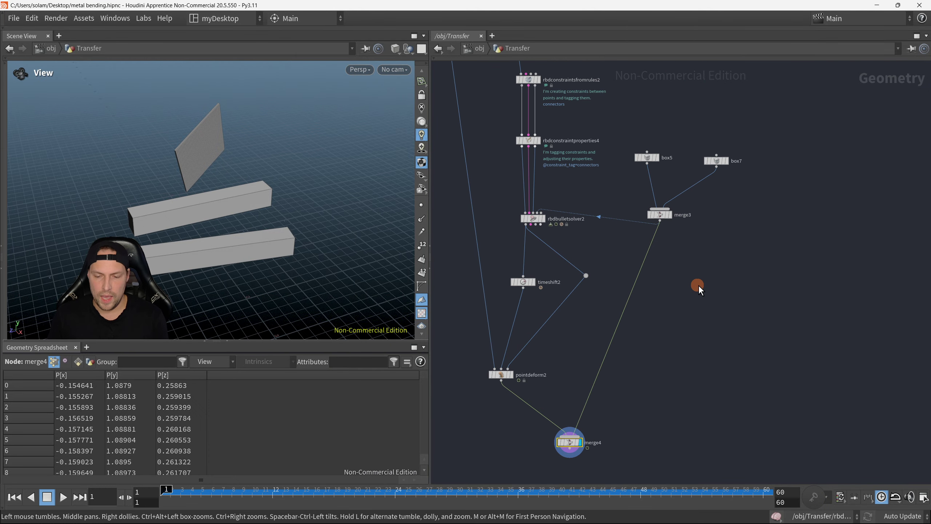
{"action": "key", "text": "p"}
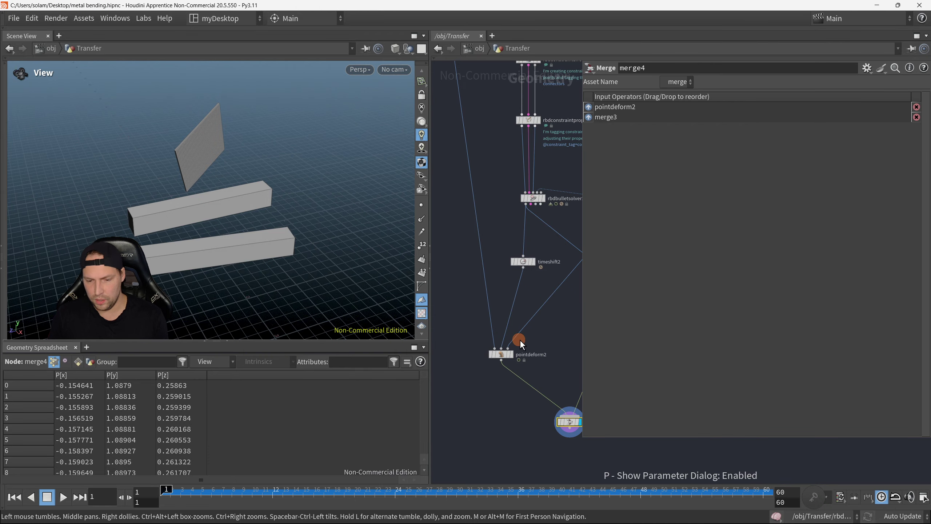
{"action": "scroll", "coordinate": [505, 254], "scroll_direction": "up", "scroll_amount": 4}
{"action": "left_click", "coordinate": [524, 243]}
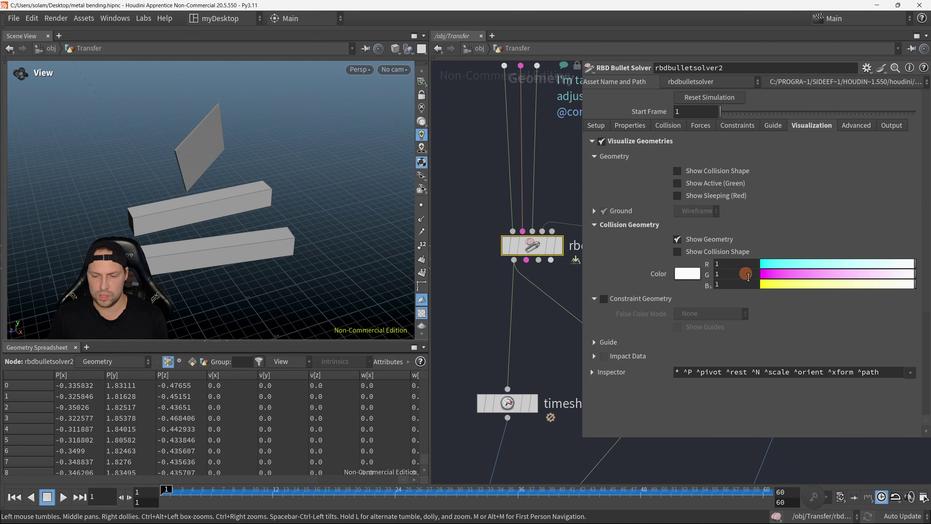
{"action": "left_click", "coordinate": [668, 125]}
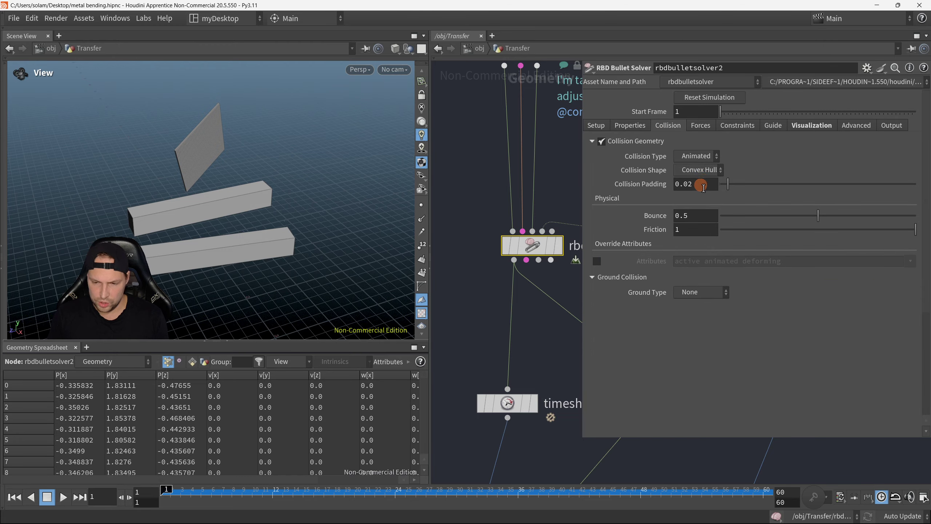
{"action": "left_click", "coordinate": [737, 125]}
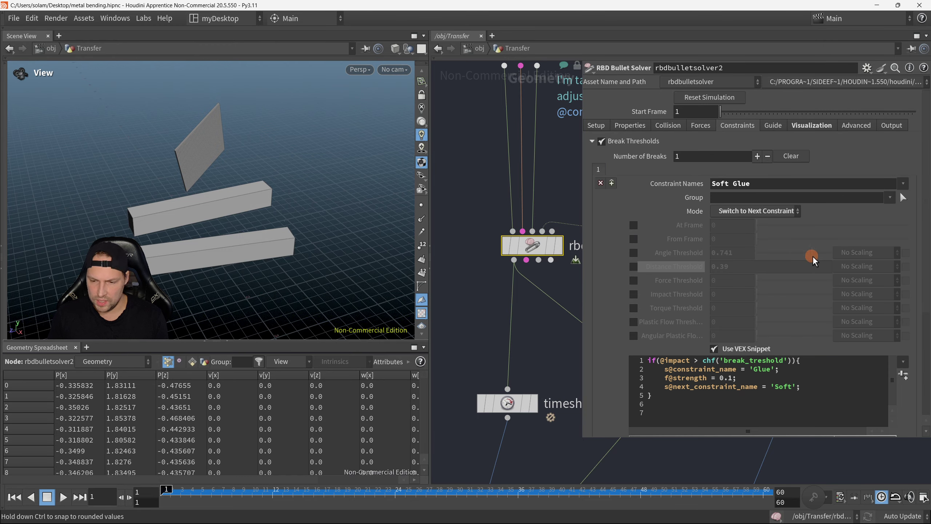
{"action": "left_click_drag", "start_coordinate": [825, 382], "coordinate": [646, 361]}
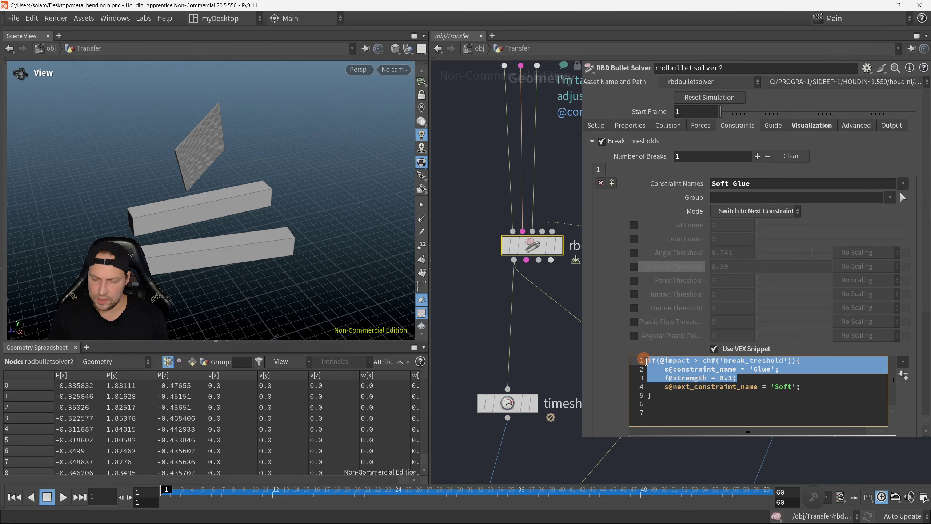
{"action": "left_click", "coordinate": [901, 371]}
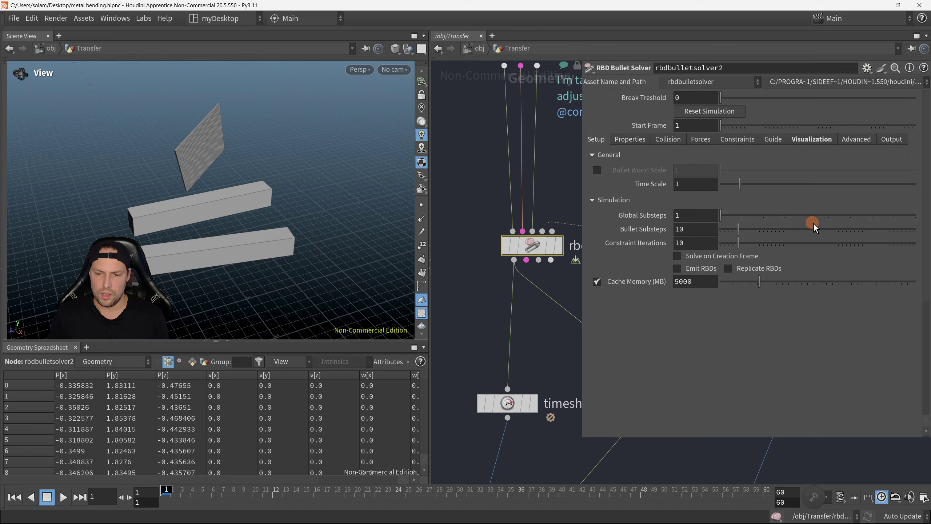
Set rbdbulletsolver2's Break Treshold to 1 and reset the simulation
{"action": "left_click", "coordinate": [728, 138]}
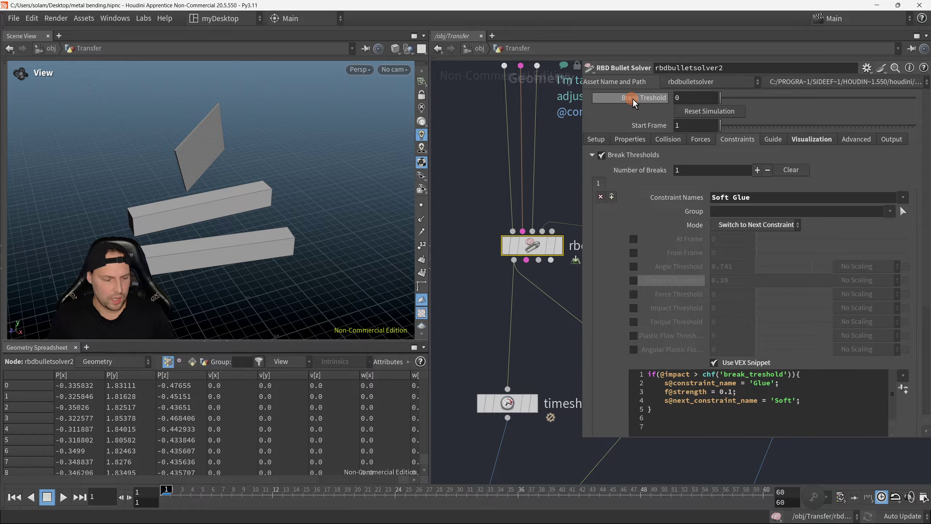
{"action": "key", "text": "F8"}
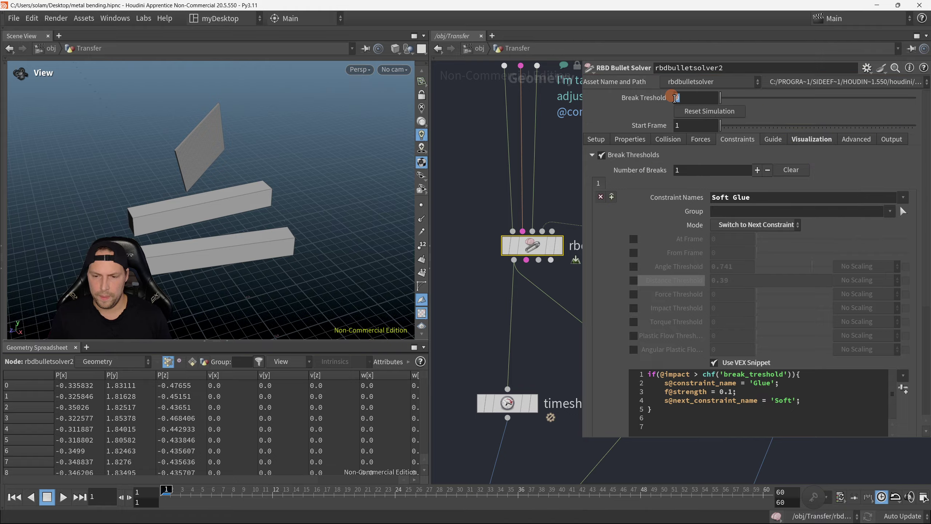
{"action": "left_click", "coordinate": [724, 112]}
{"action": "type", "text": "1"}
{"action": "key", "text": "Return"}
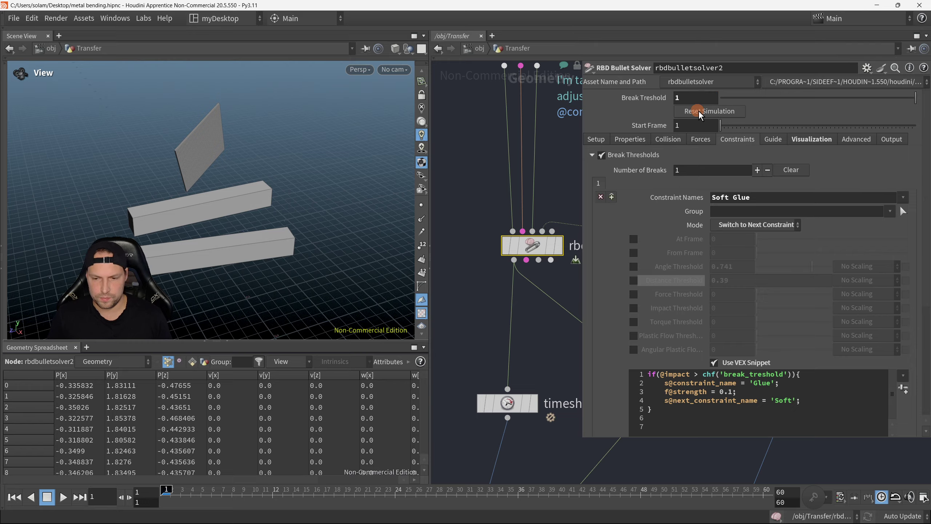
Play the simulation and examine the sheet's bend over the boxes up close, stopping at frame 32
{"action": "left_click", "coordinate": [64, 499]}
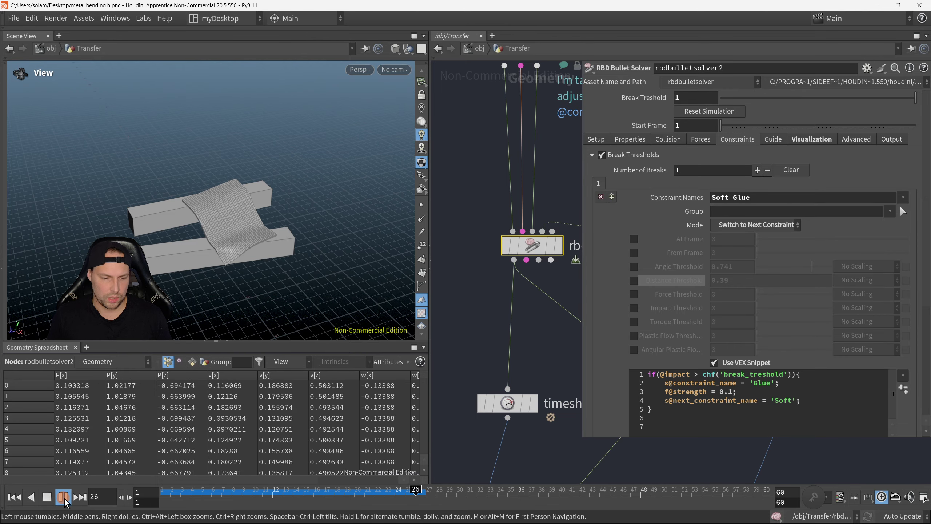
{"action": "left_click", "coordinate": [12, 499]}
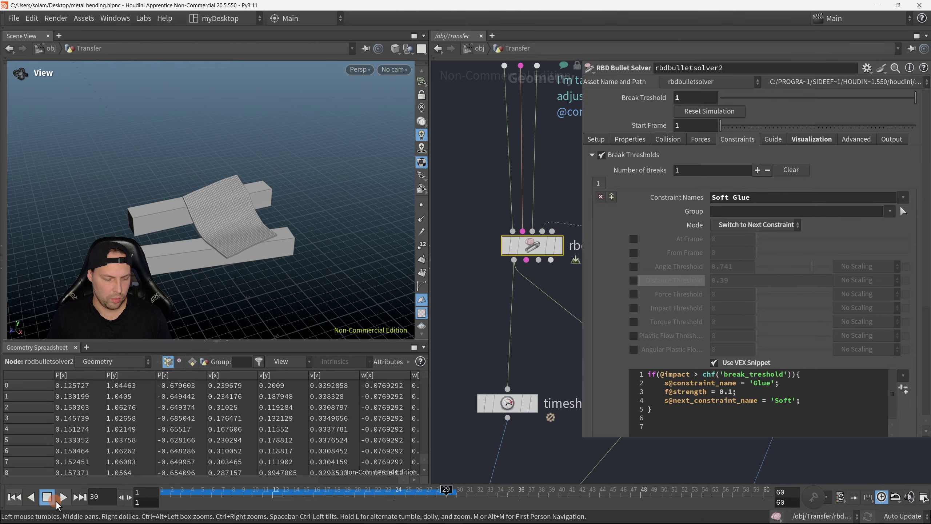
{"action": "left_click", "coordinate": [63, 497]}
{"action": "left_click", "coordinate": [63, 497]}
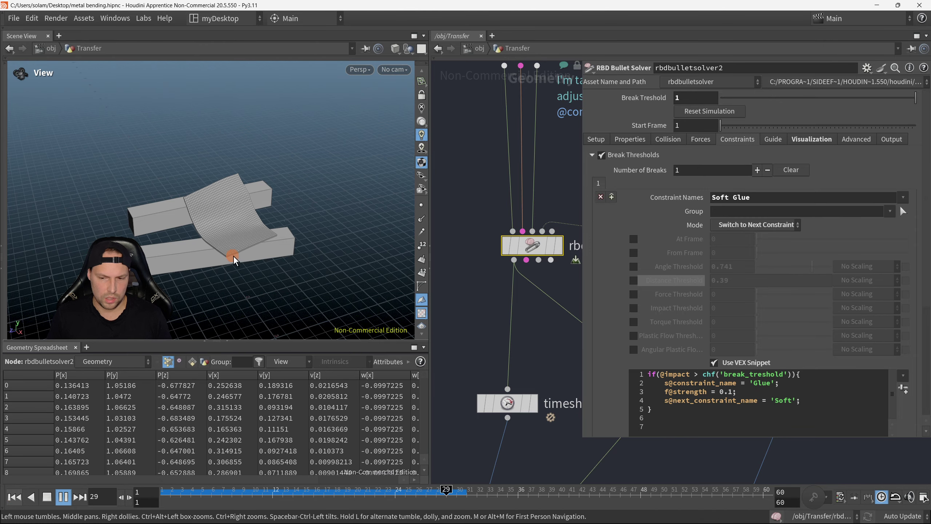
{"action": "left_click_drag", "start_coordinate": [245, 251], "coordinate": [277, 224]}
{"action": "right_click_drag", "start_coordinate": [278, 224], "coordinate": [293, 246]}
{"action": "left_click_drag", "start_coordinate": [293, 246], "coordinate": [282, 259]}
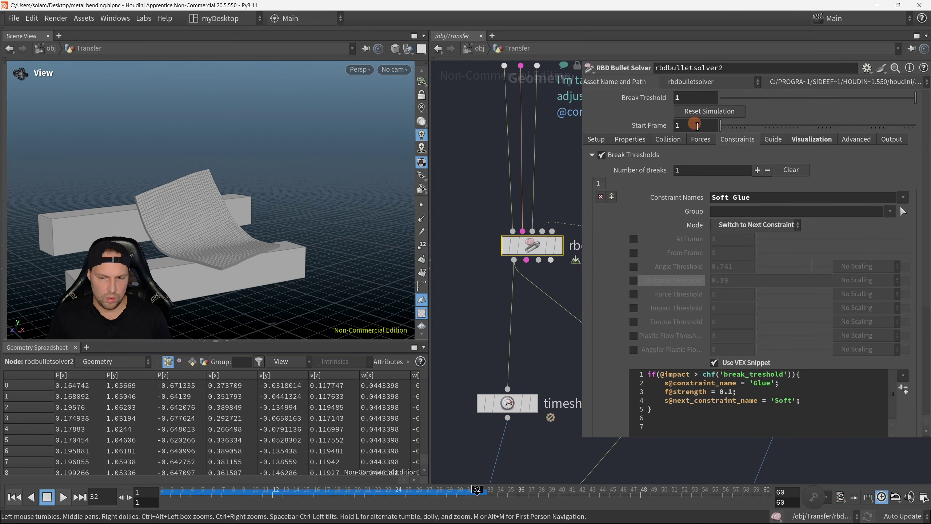
Lower rbdbulletsolver2's Break Treshold to 0.356 and replay the simulation from frame 1
{"action": "left_click", "coordinate": [793, 100]}
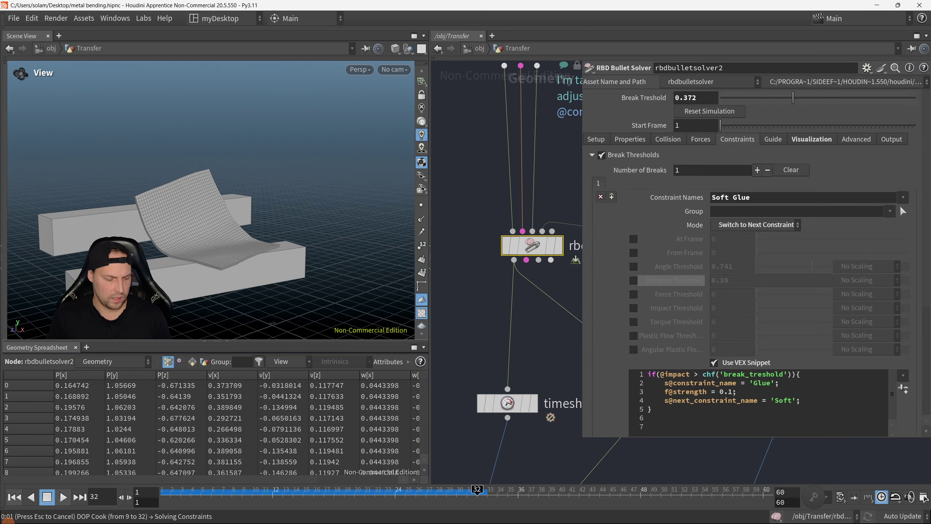
{"action": "left_click", "coordinate": [13, 497]}
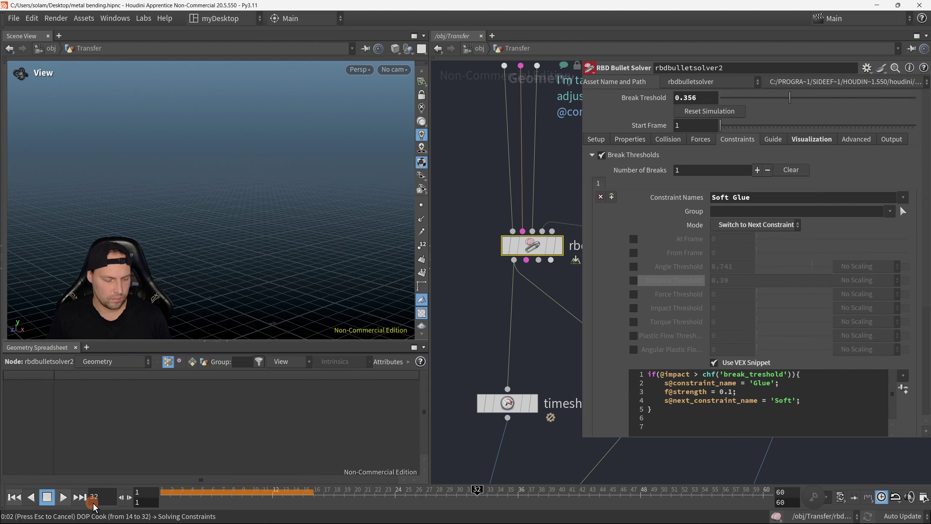
{"action": "left_click", "coordinate": [267, 293]}
{"action": "left_click", "coordinate": [14, 497]}
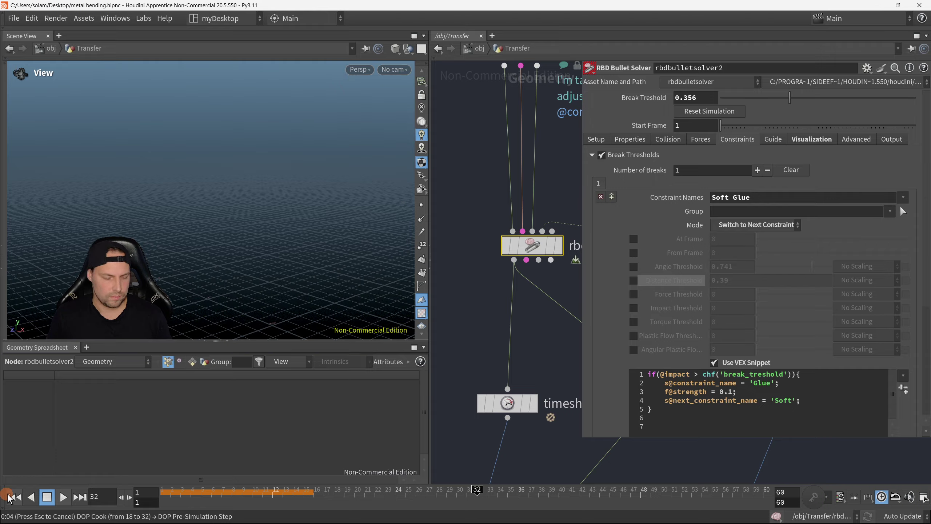
{"action": "left_click", "coordinate": [63, 497]}
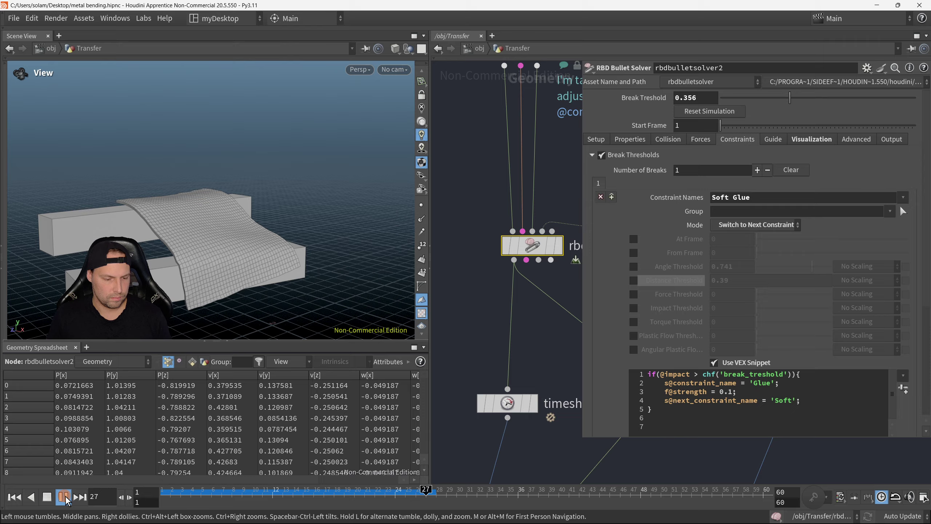
{"action": "key", "text": "Up"}
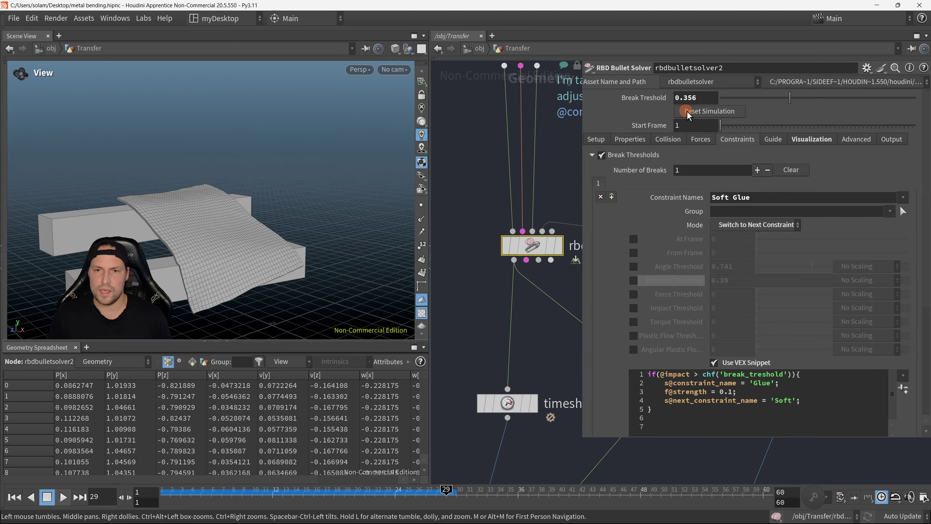
Examine the glue strength and soft constraint stiffness settings of rbdconstraintproperties4
{"action": "middle_click_drag", "start_coordinate": [531, 206], "coordinate": [533, 215]}
{"action": "key", "text": "p"}
{"action": "scroll", "coordinate": [606, 210], "scroll_direction": "down", "scroll_amount": 3}
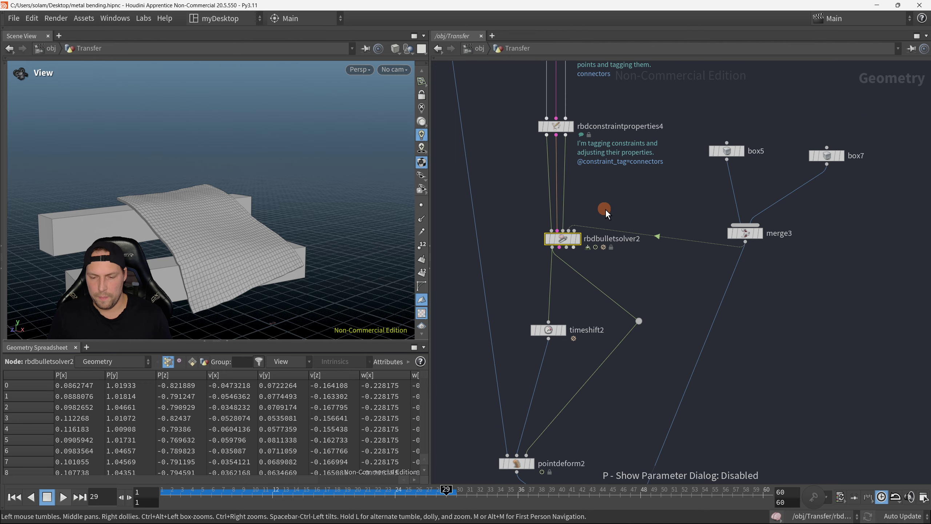
{"action": "scroll", "coordinate": [586, 220], "scroll_direction": "up", "scroll_amount": 5}
{"action": "left_click", "coordinate": [539, 244]}
{"action": "key", "text": "p"}
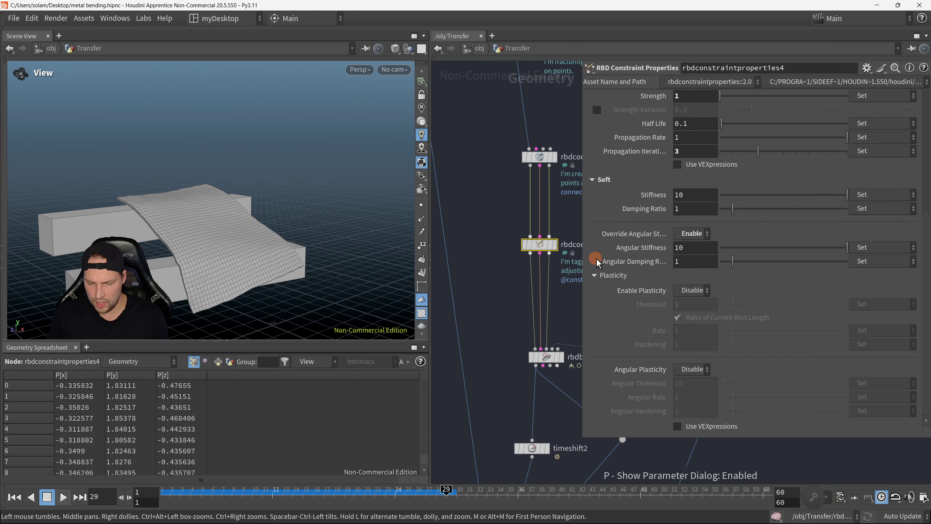
{"action": "scroll", "coordinate": [505, 266], "scroll_direction": "down", "scroll_amount": 5}
{"action": "scroll", "coordinate": [724, 225], "scroll_direction": "up", "scroll_amount": 5}
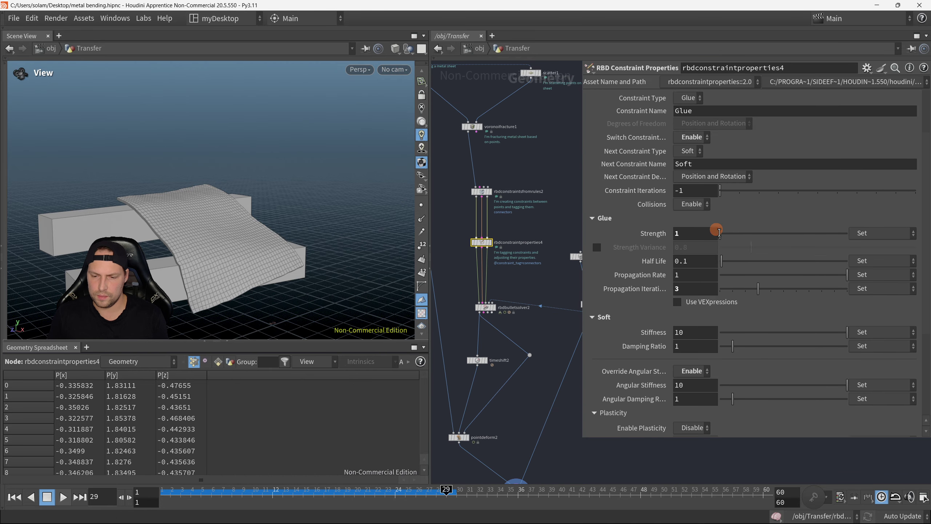
{"action": "scroll", "coordinate": [702, 231], "scroll_direction": "down", "scroll_amount": 2}
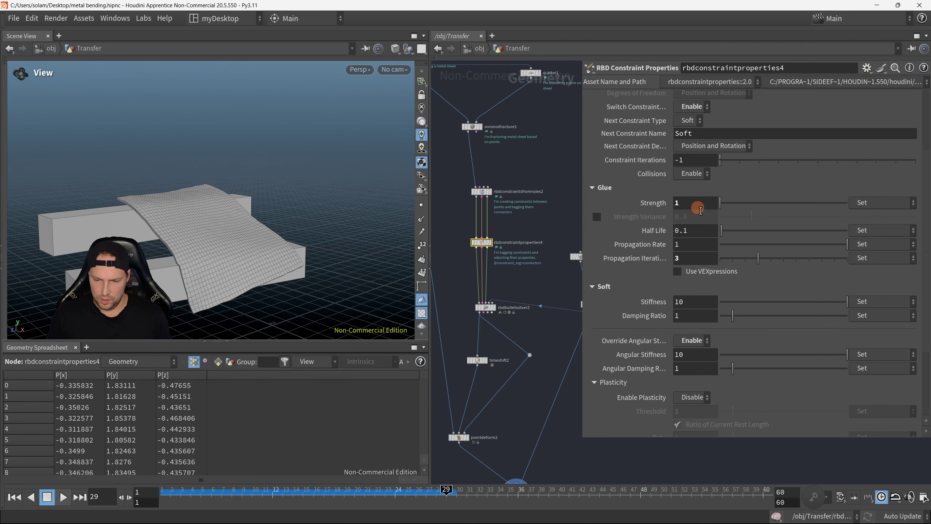
{"action": "scroll", "coordinate": [700, 210], "scroll_direction": "down", "scroll_amount": 2}
{"action": "left_click_drag", "start_coordinate": [707, 173], "coordinate": [609, 180]}
{"action": "scroll", "coordinate": [719, 203], "scroll_direction": "down", "scroll_amount": 1}
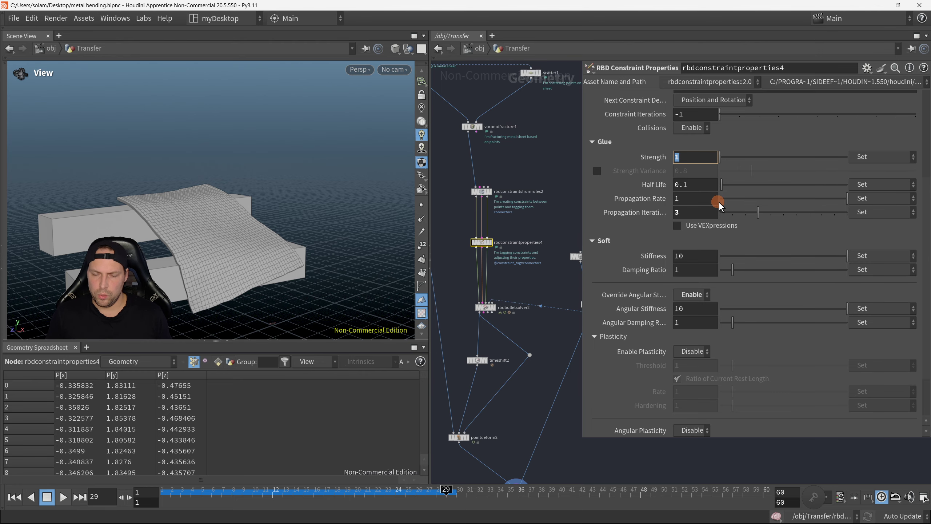
{"action": "scroll", "coordinate": [716, 205], "scroll_direction": "down", "scroll_amount": 3}
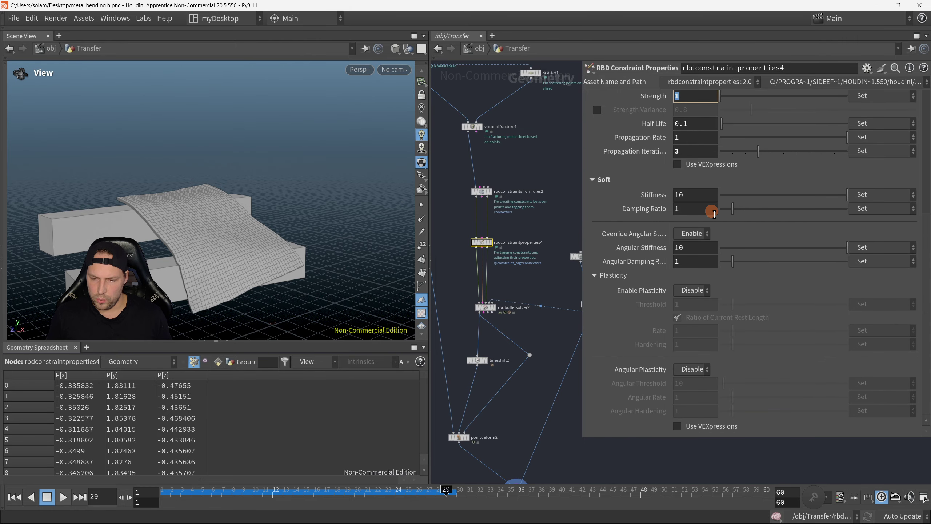
{"action": "left_click_drag", "start_coordinate": [701, 198], "coordinate": [671, 199]}
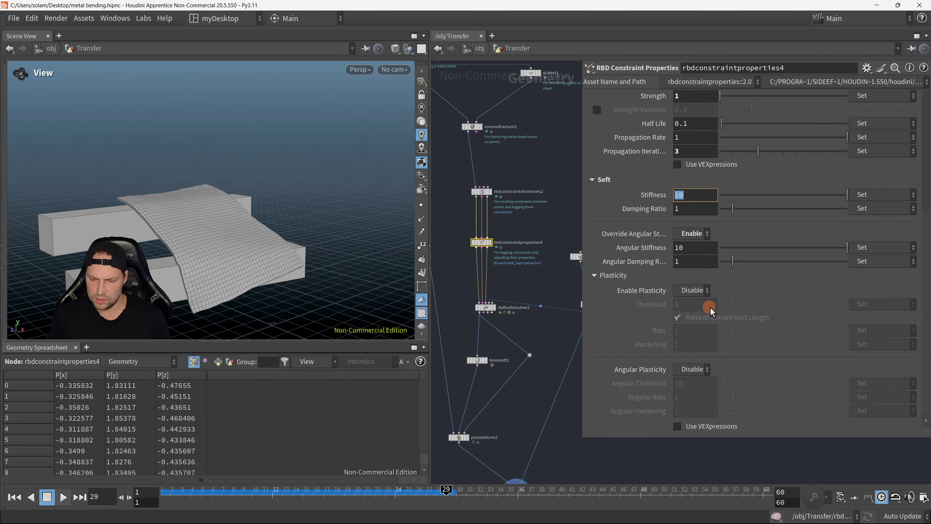
Enable both Plasticity and Angular Plasticity for rbdconstraintproperties4's soft constraints, and return to frame 1
{"action": "left_click", "coordinate": [698, 316]}
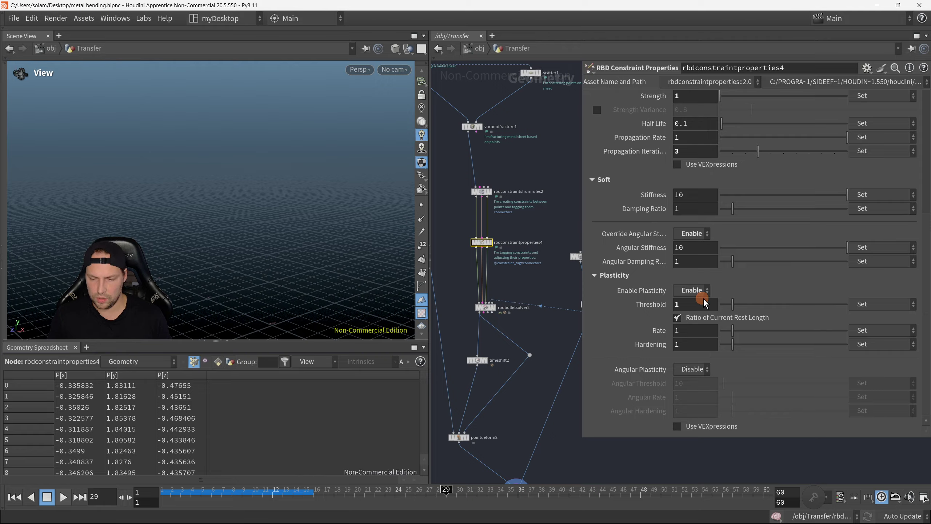
{"action": "left_click", "coordinate": [703, 369]}
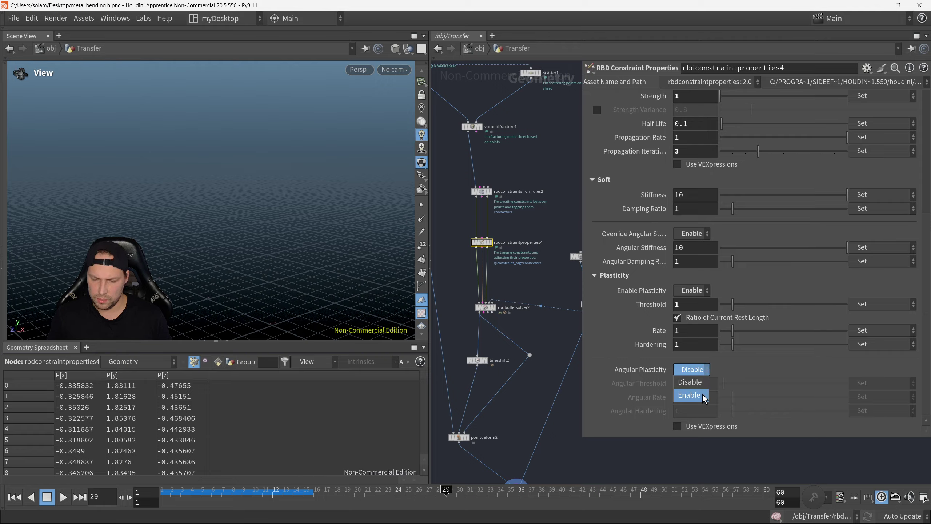
{"action": "left_click", "coordinate": [703, 394]}
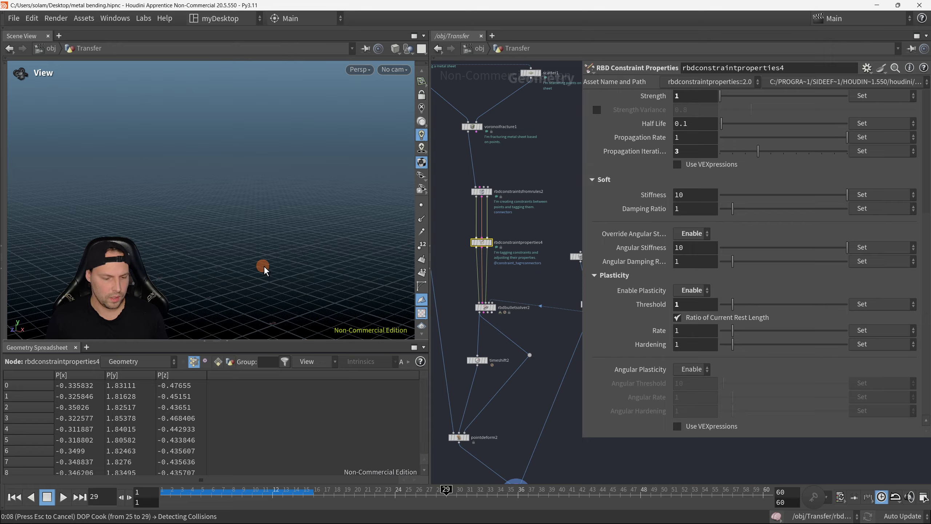
{"action": "key", "text": "Escape"}
{"action": "scroll", "coordinate": [292, 252], "scroll_direction": "down", "scroll_amount": 5}
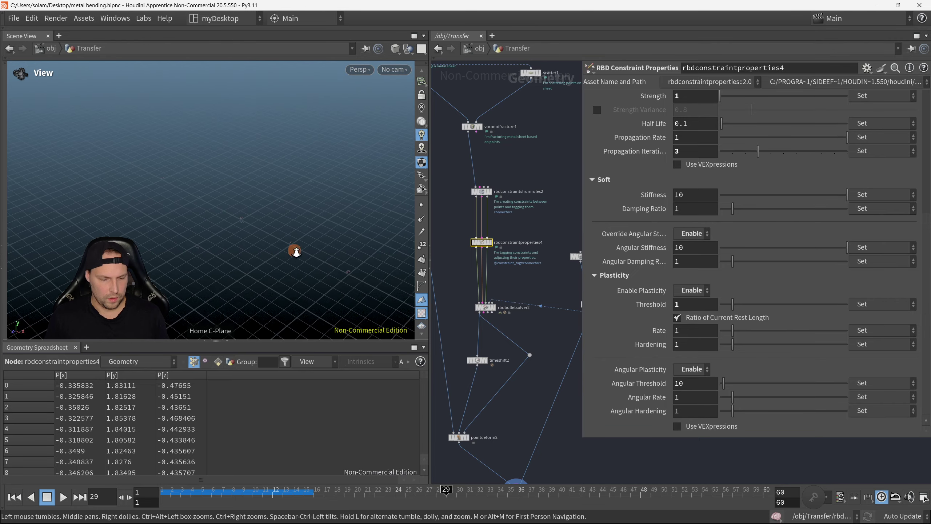
{"action": "left_click", "coordinate": [14, 498]}
{"action": "left_click_drag", "start_coordinate": [277, 223], "coordinate": [290, 209]}
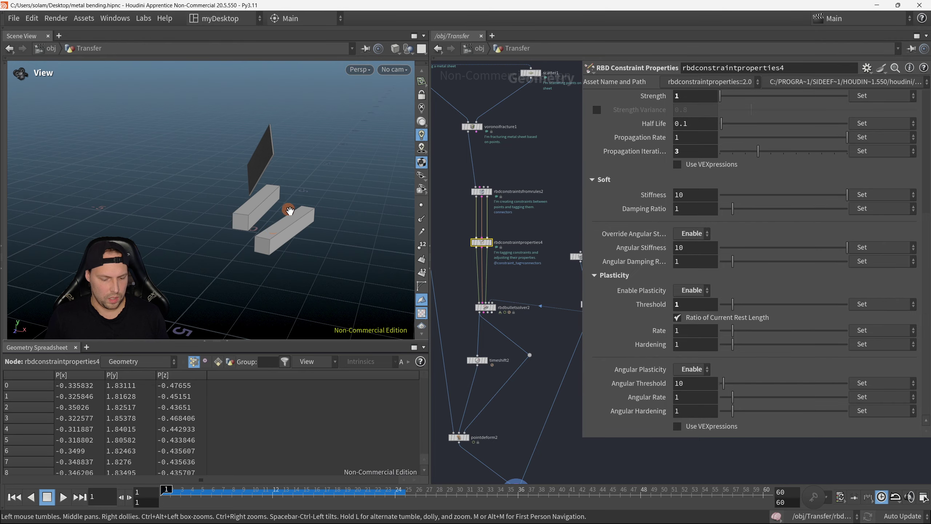
Play the simulation, stop it at frame 29 and examine the sheet's bend over the boxes up close
{"action": "left_click", "coordinate": [63, 496]}
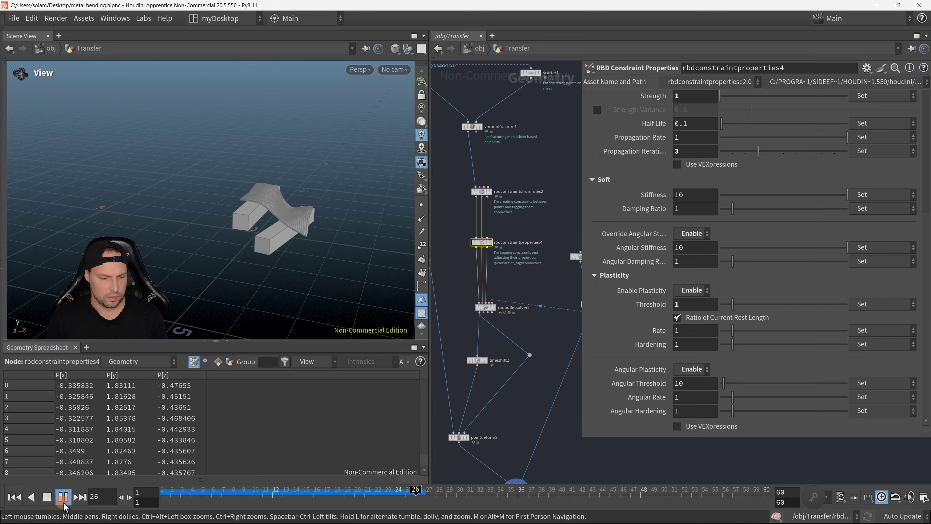
{"action": "left_click", "coordinate": [63, 497]}
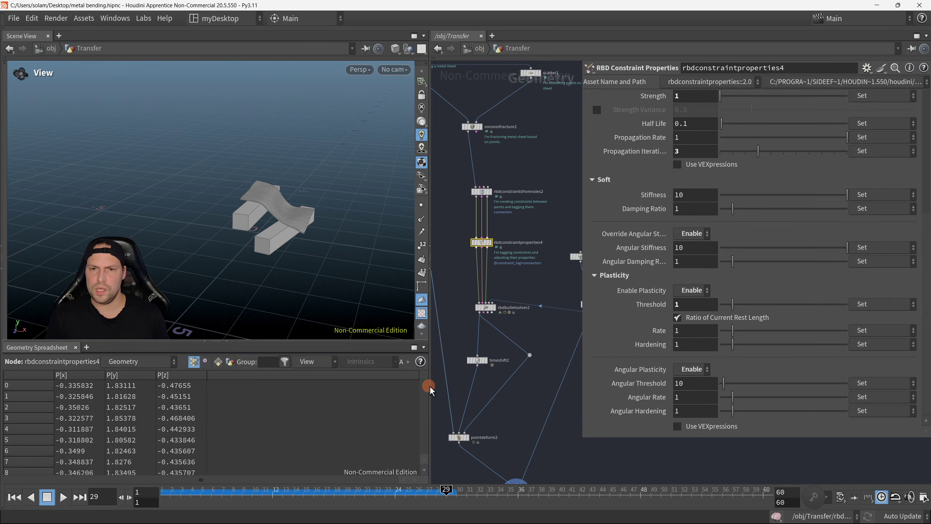
{"action": "left_click_drag", "start_coordinate": [303, 260], "coordinate": [326, 214]}
{"action": "right_click_drag", "start_coordinate": [326, 214], "coordinate": [295, 253]}
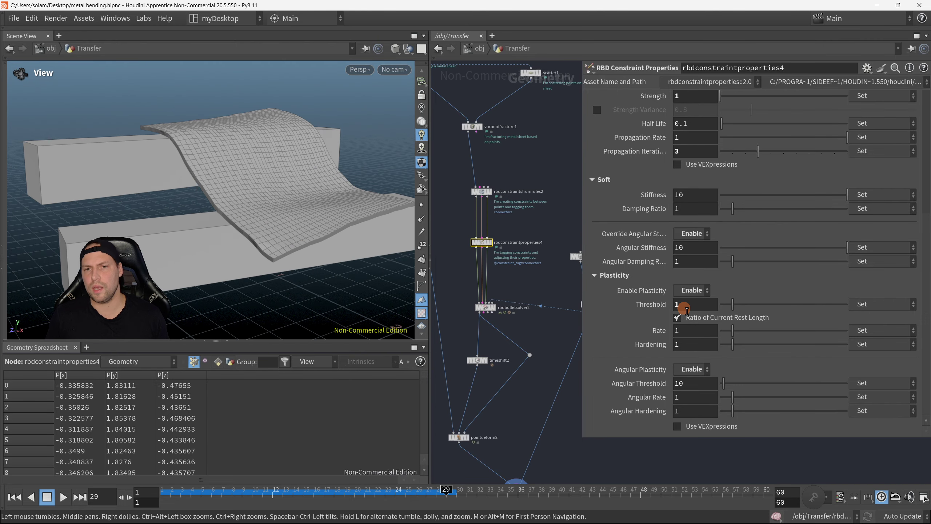
Review the glue, soft stiffness and plasticity settings of rbdconstraintproperties4, and close its parameters
{"action": "left_click", "coordinate": [677, 317]}
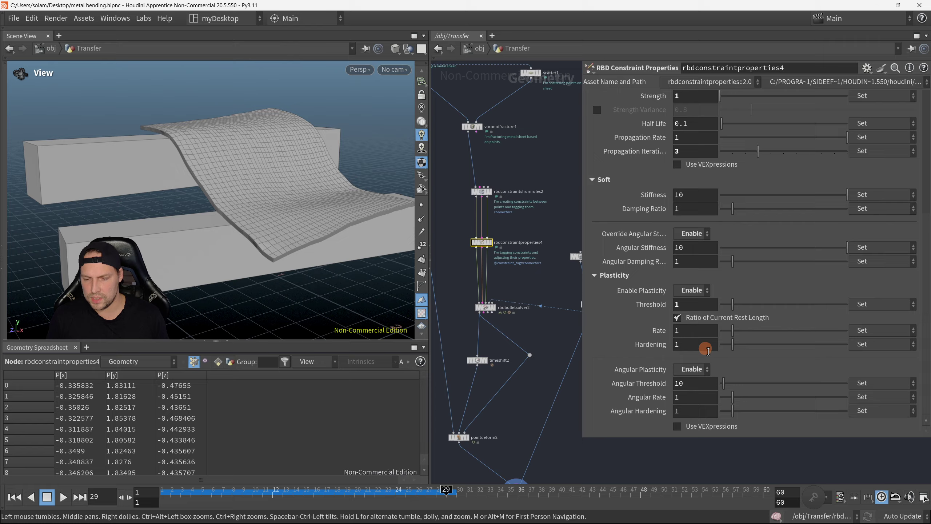
{"action": "scroll", "coordinate": [705, 349], "scroll_direction": "up", "scroll_amount": 2}
{"action": "scroll", "coordinate": [740, 319], "scroll_direction": "down", "scroll_amount": 2}
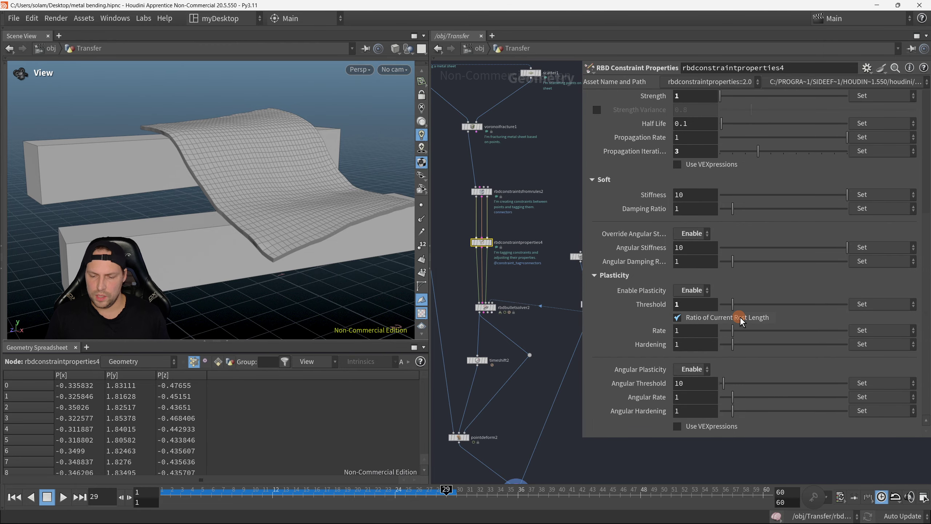
{"action": "scroll", "coordinate": [729, 300], "scroll_direction": "up", "scroll_amount": 2}
{"action": "scroll", "coordinate": [728, 297], "scroll_direction": "up", "scroll_amount": 2}
{"action": "scroll", "coordinate": [727, 293], "scroll_direction": "down", "scroll_amount": 2}
{"action": "scroll", "coordinate": [727, 293], "scroll_direction": "up", "scroll_amount": 3}
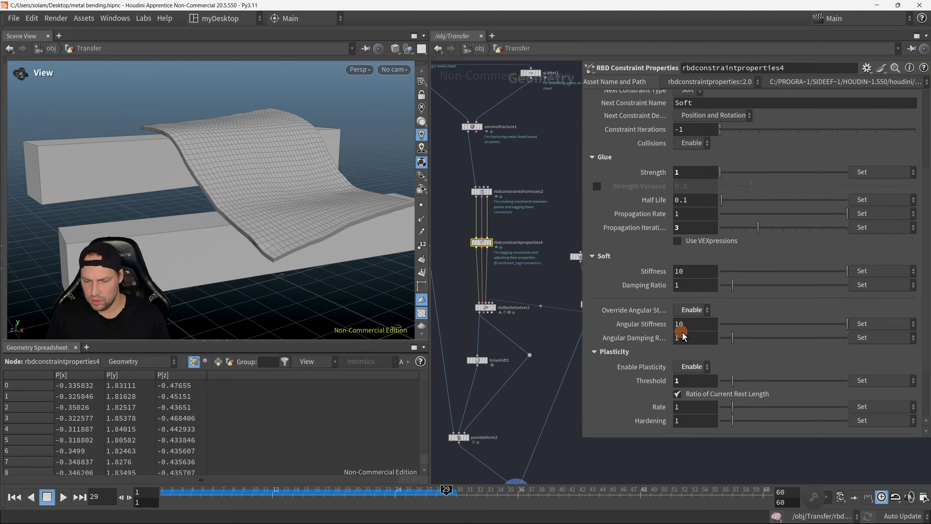
{"action": "scroll", "coordinate": [695, 341], "scroll_direction": "down", "scroll_amount": 3}
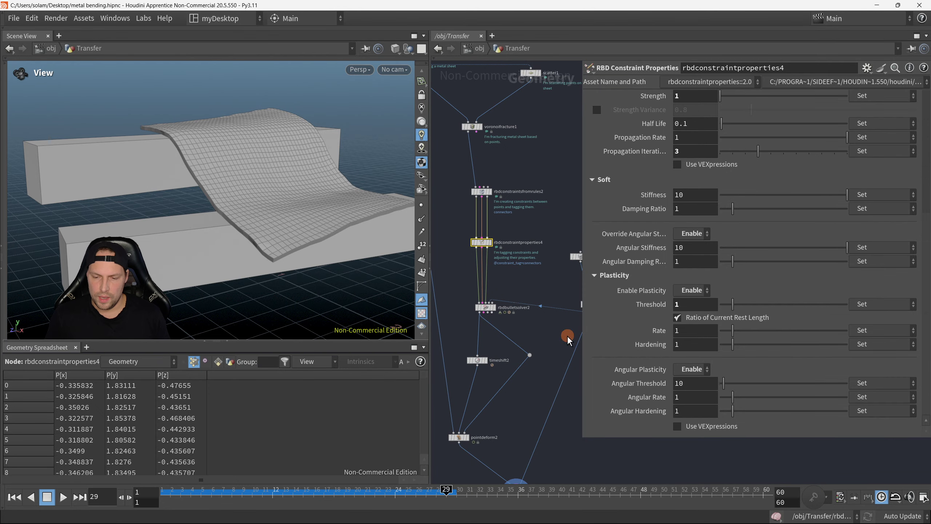
{"action": "key", "text": "p"}
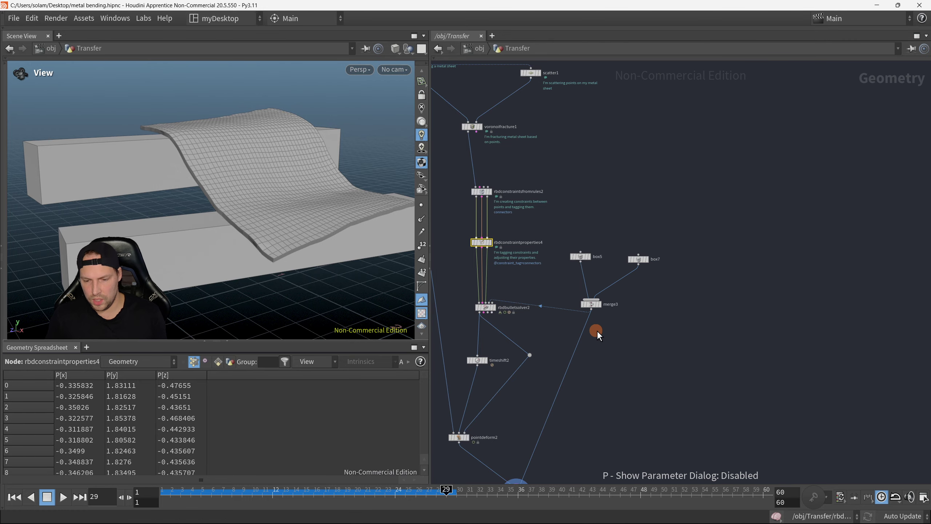
Disable the VEX snippet in rbdbulletsolver2's Soft Glue break threshold and return to frame 1
{"action": "middle_click_drag", "start_coordinate": [601, 334], "coordinate": [681, 253]}
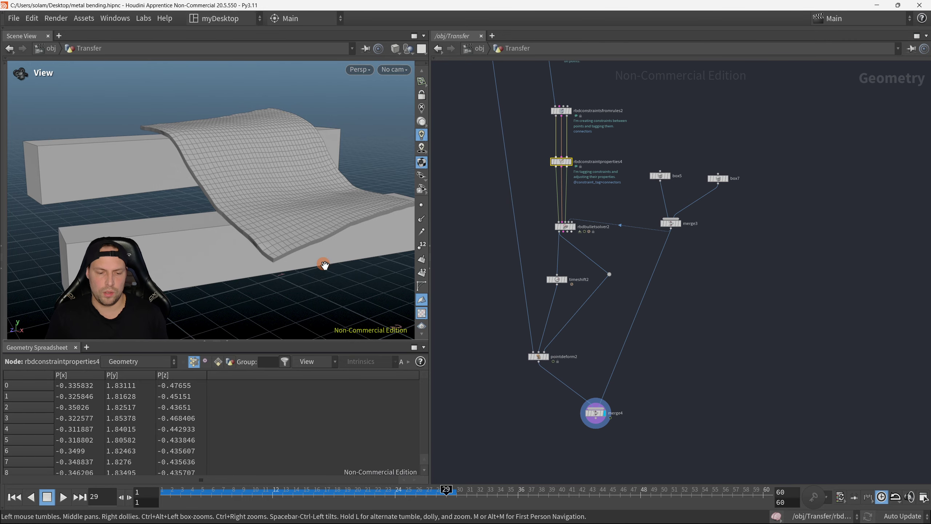
{"action": "left_click_drag", "start_coordinate": [326, 236], "coordinate": [289, 256]}
{"action": "middle_click_drag", "start_coordinate": [513, 371], "coordinate": [523, 347]}
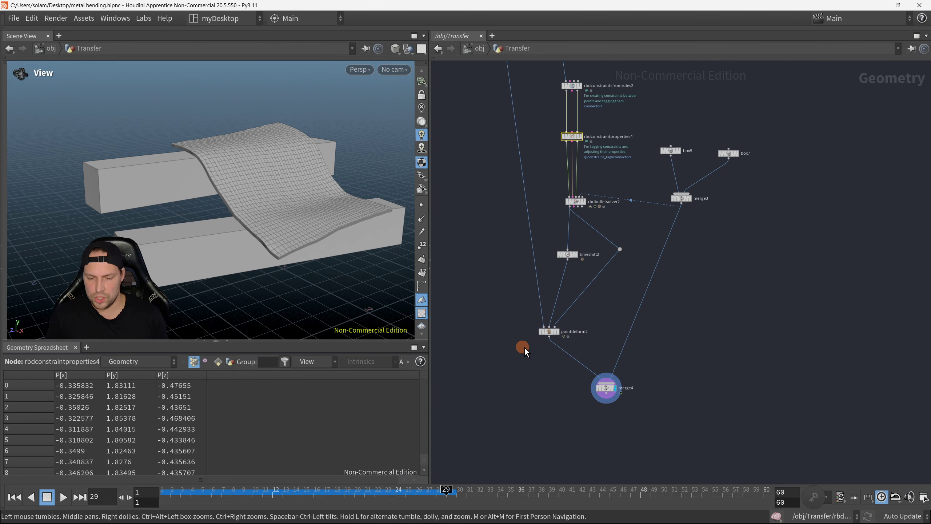
{"action": "left_click", "coordinate": [568, 201]}
{"action": "key", "text": "p"}
{"action": "middle_click_drag", "start_coordinate": [580, 292], "coordinate": [456, 264]}
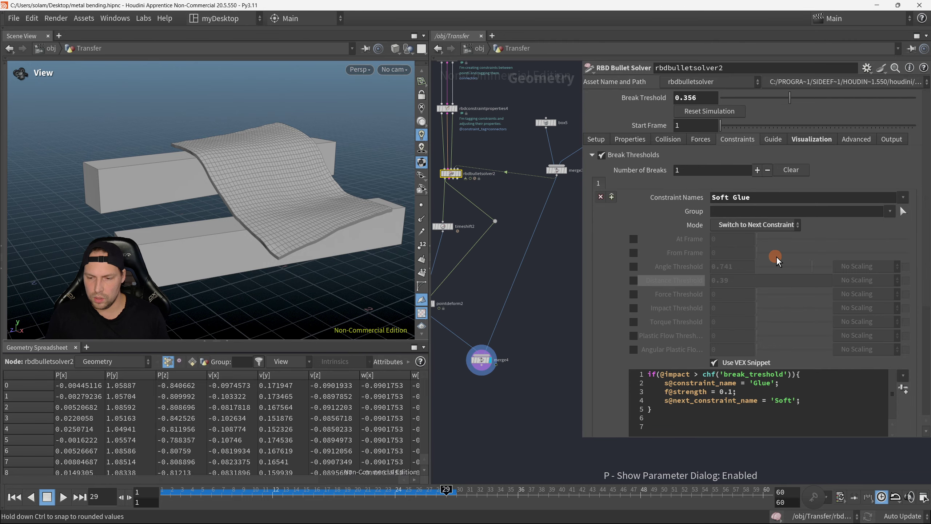
{"action": "scroll", "coordinate": [776, 260], "scroll_direction": "down", "scroll_amount": 5}
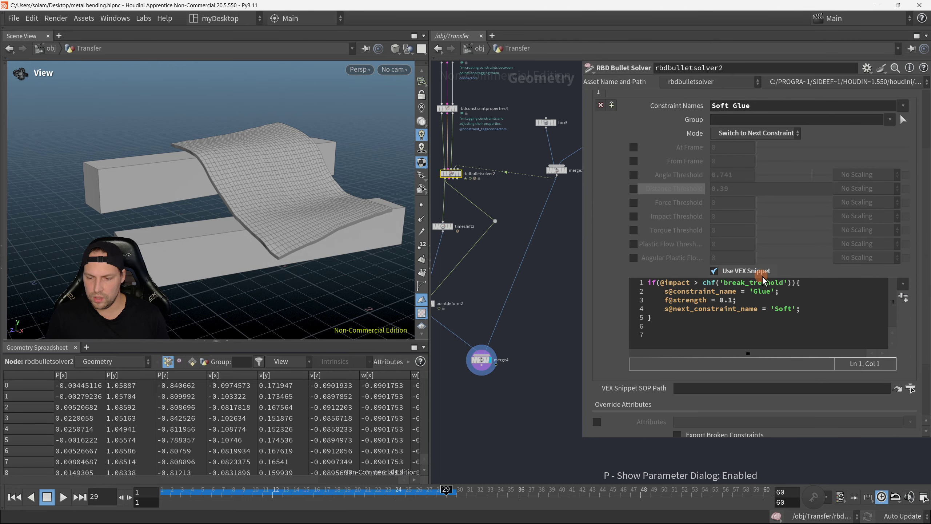
{"action": "left_click", "coordinate": [713, 270]}
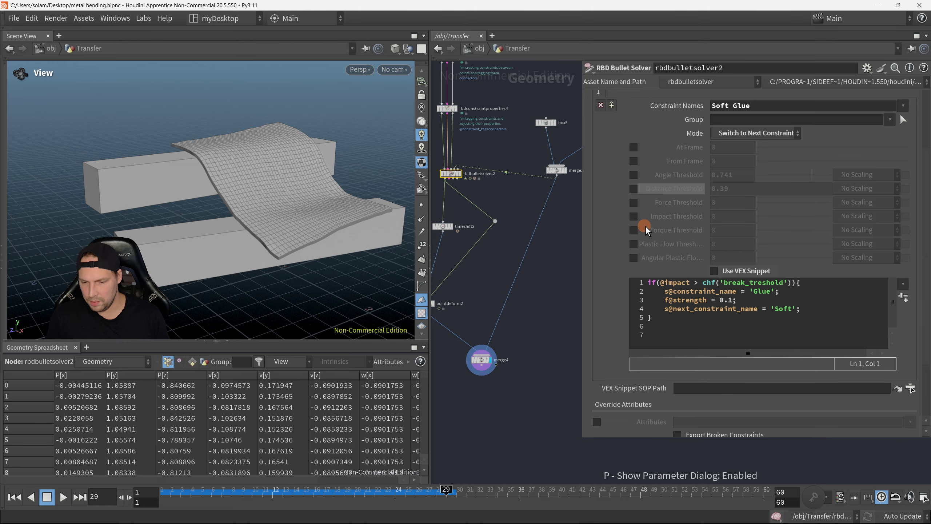
{"action": "left_click", "coordinate": [13, 497]}
Try enabling the Angle Threshold and the Distance Threshold of the Soft Glue break in turn, switching each off again
{"action": "left_click", "coordinate": [634, 198]}
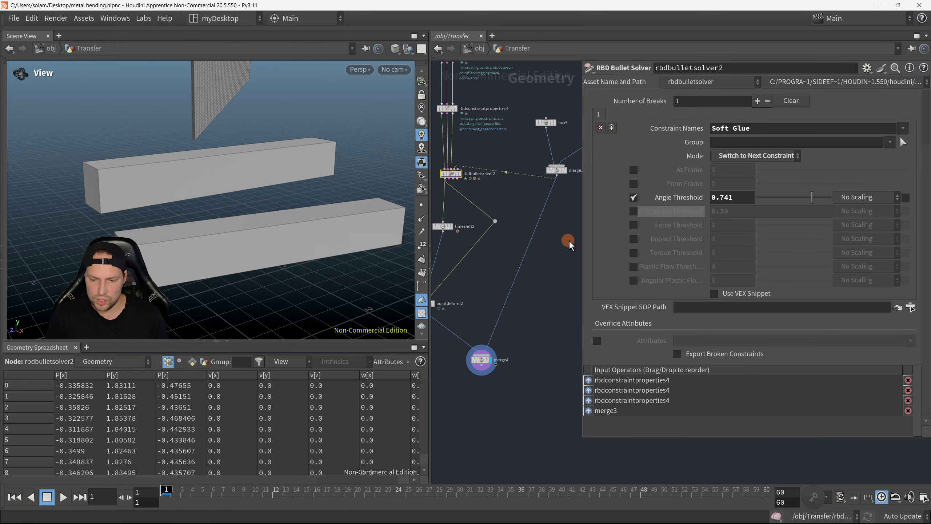
{"action": "left_click_drag", "start_coordinate": [121, 231], "coordinate": [293, 201]}
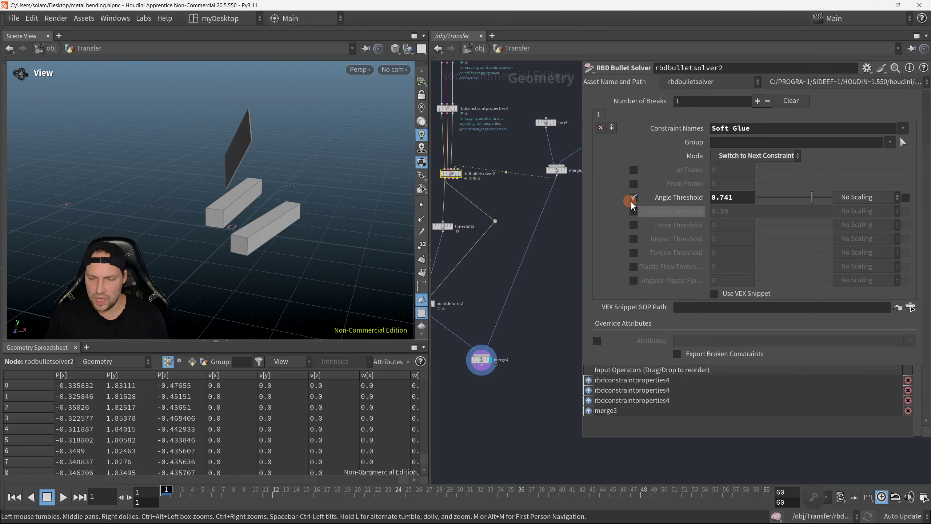
{"action": "left_click", "coordinate": [634, 197]}
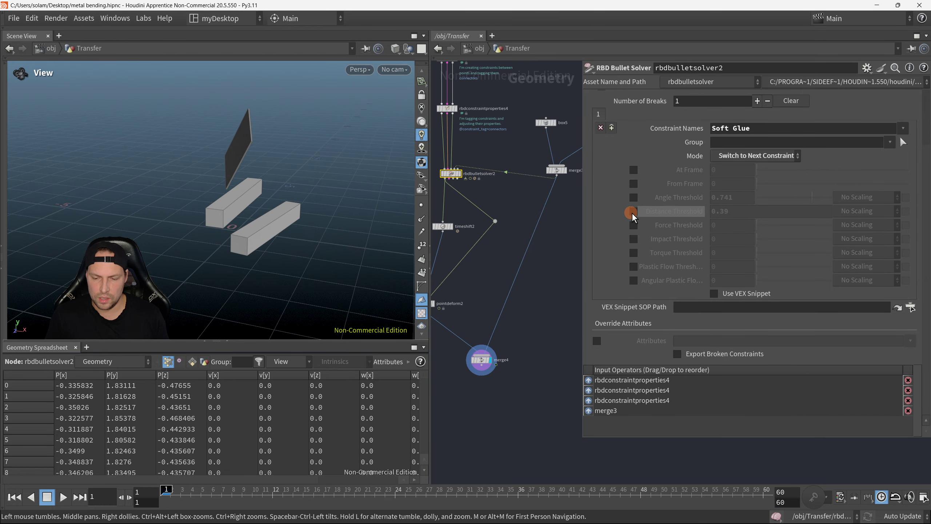
{"action": "left_click", "coordinate": [633, 211]}
{"action": "left_click", "coordinate": [634, 211]}
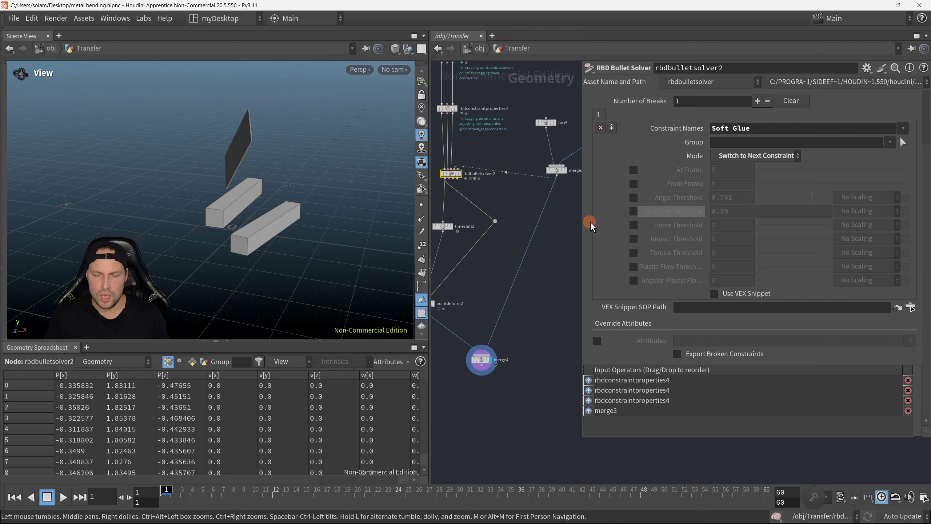
Select merge4, play the simulation from frame 1 to frame 45 and examine how the sheet bends over the boxes
{"action": "left_click_drag", "start_coordinate": [270, 216], "coordinate": [357, 205]}
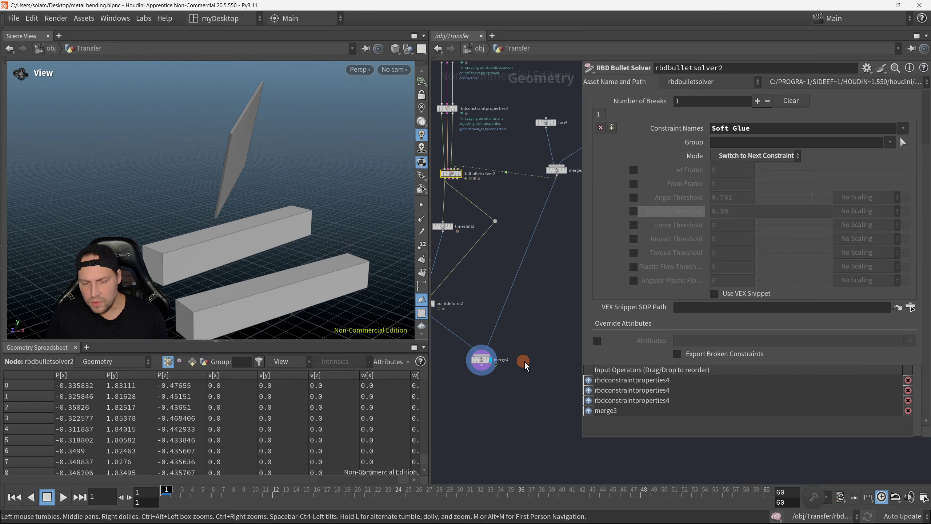
{"action": "left_click", "coordinate": [482, 367]}
{"action": "middle_click_drag", "start_coordinate": [482, 374], "coordinate": [533, 348]}
{"action": "left_click_drag", "start_coordinate": [264, 218], "coordinate": [254, 282]}
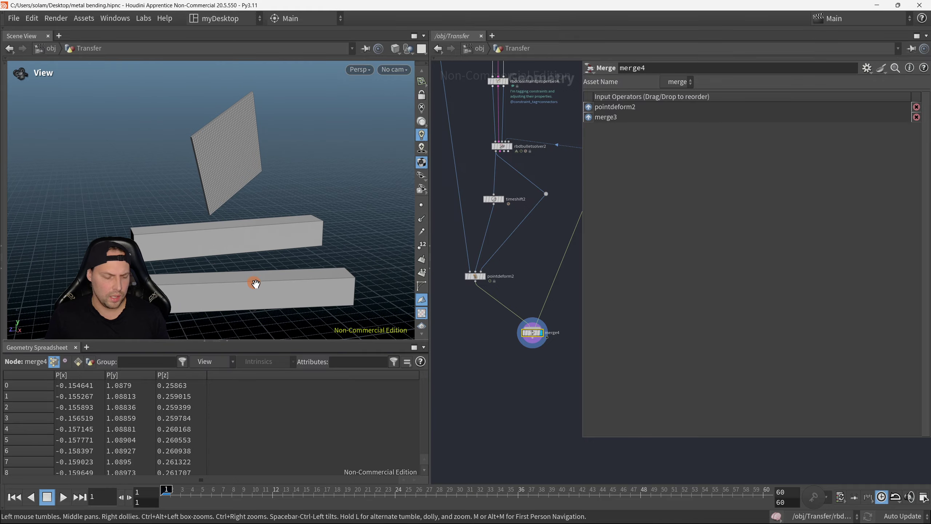
{"action": "left_click", "coordinate": [63, 498]}
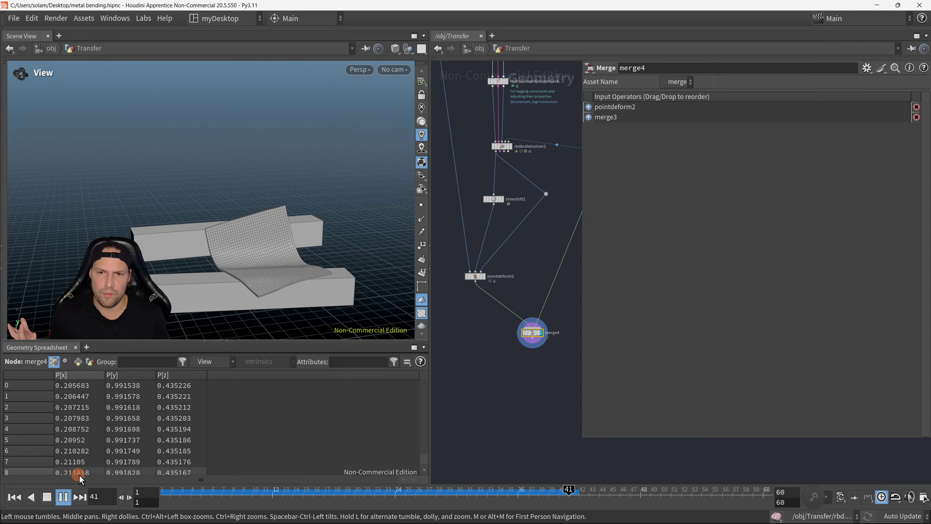
{"action": "left_click", "coordinate": [63, 497]}
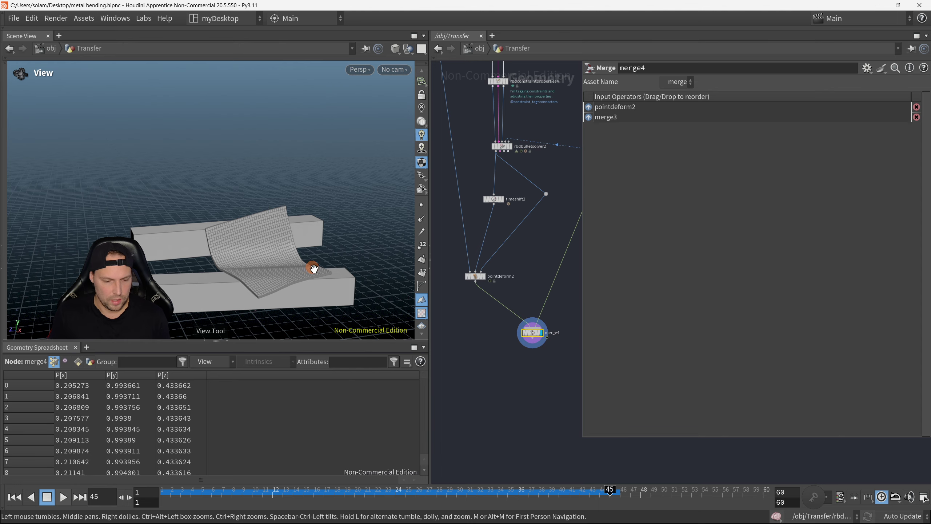
{"action": "right_click_drag", "start_coordinate": [312, 267], "coordinate": [335, 220]}
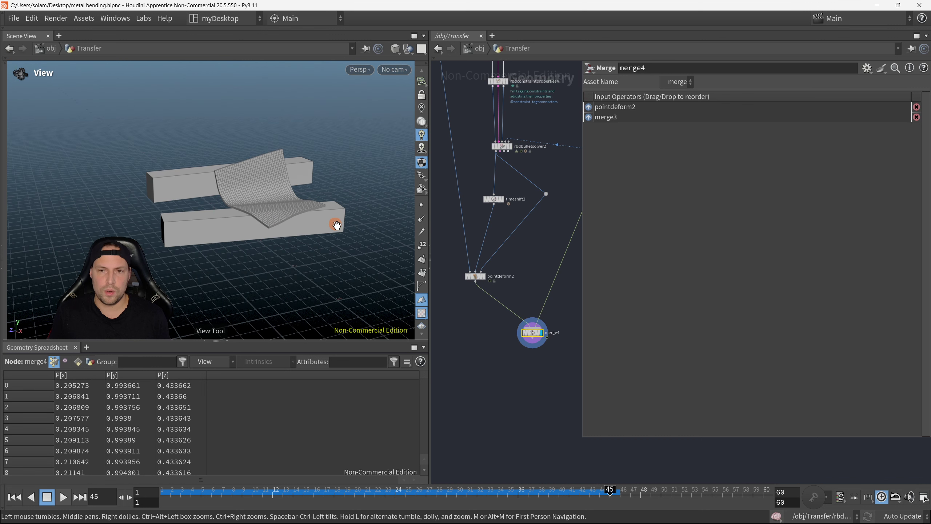
{"action": "middle_click_drag", "start_coordinate": [334, 221], "coordinate": [332, 230]}
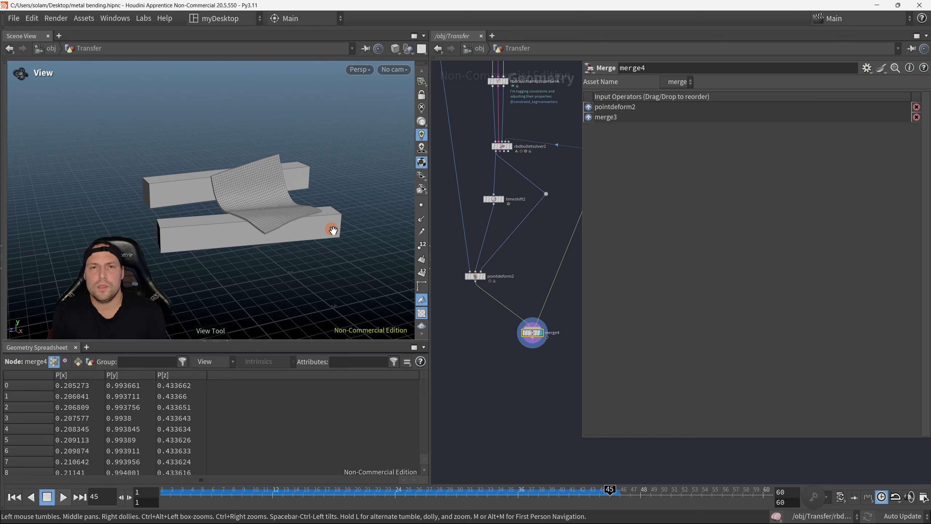